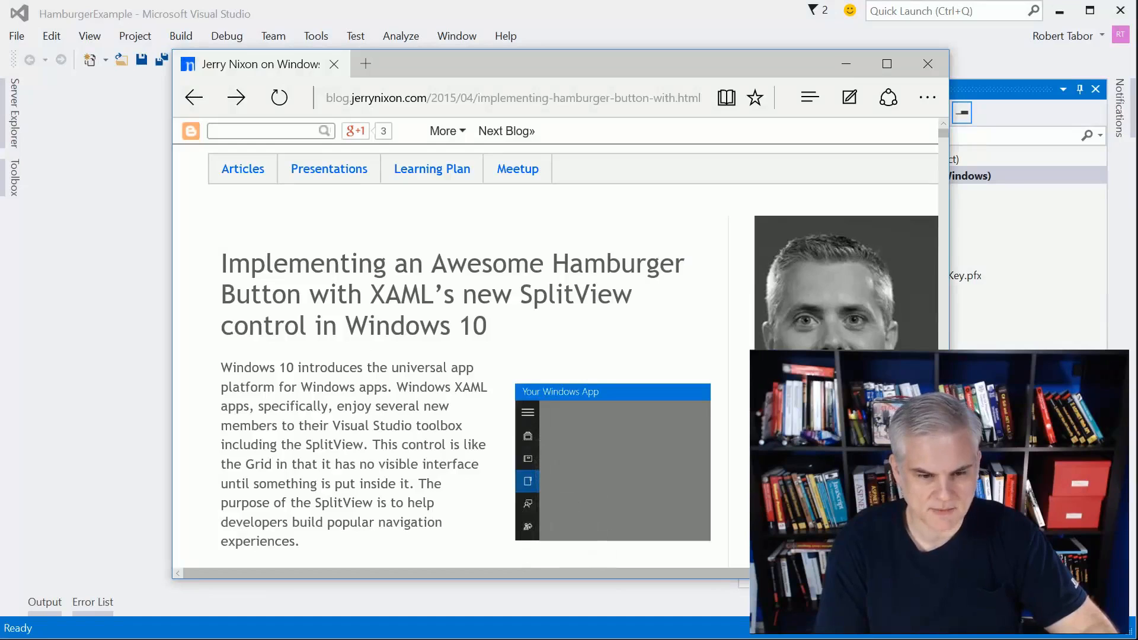
{"action": "scroll", "coordinate": [331, 303], "scroll_direction": "down", "scroll_amount": 8}
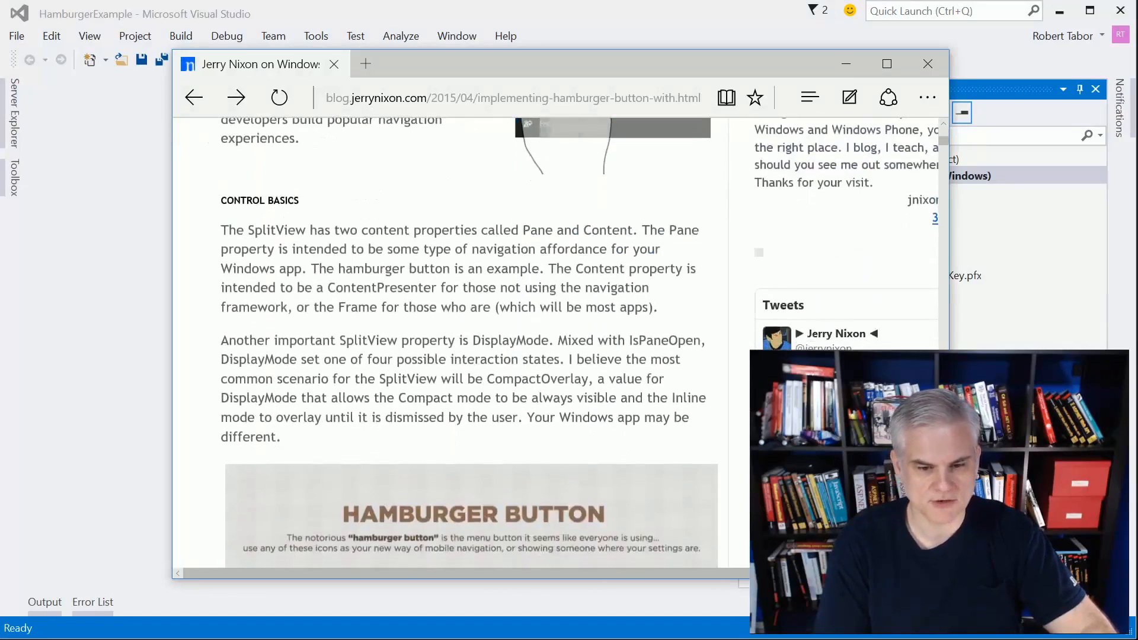
{"action": "scroll", "coordinate": [332, 303], "scroll_direction": "down", "scroll_amount": 2}
{"action": "scroll", "coordinate": [332, 303], "scroll_direction": "down", "scroll_amount": 4}
{"action": "scroll", "coordinate": [332, 303], "scroll_direction": "up", "scroll_amount": 6}
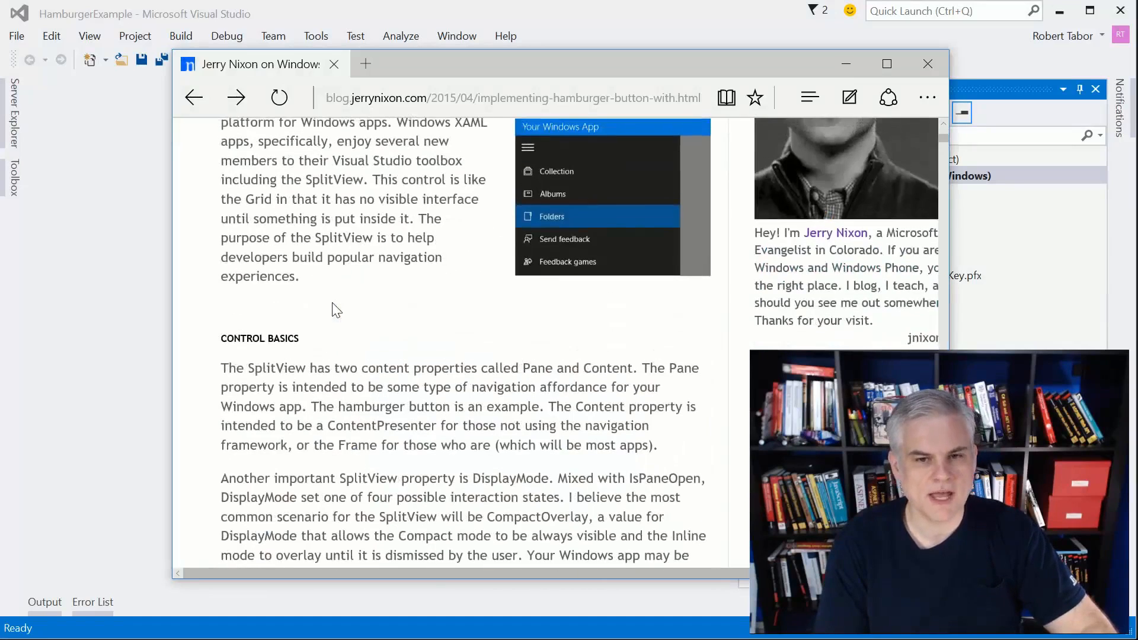
{"action": "scroll", "coordinate": [332, 303], "scroll_direction": "up", "scroll_amount": 6}
{"action": "scroll", "coordinate": [331, 302], "scroll_direction": "up", "scroll_amount": 4}
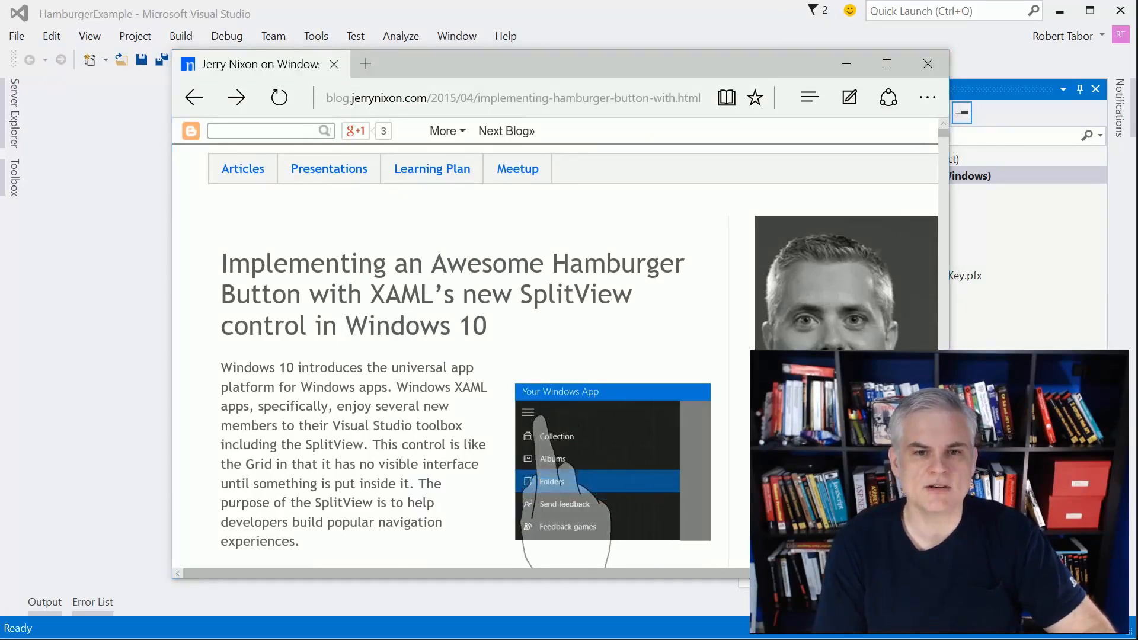
Step: Close the blog article and expand then collapse Money's hamburger navigation pane
{"action": "left_click", "coordinate": [932, 58]}
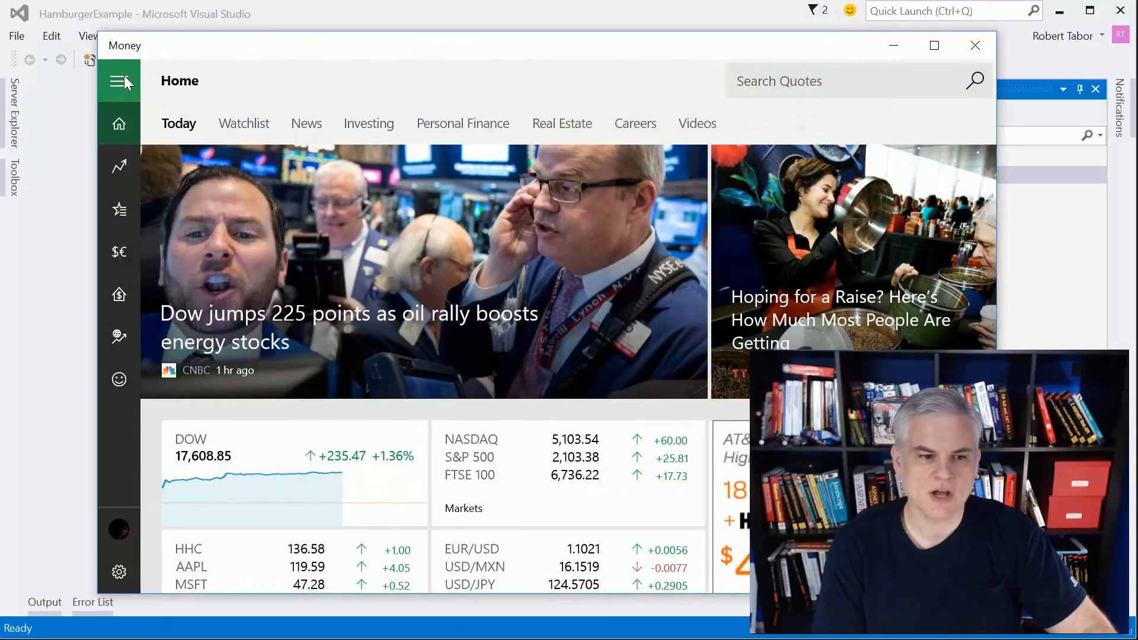
{"action": "left_click", "coordinate": [124, 80]}
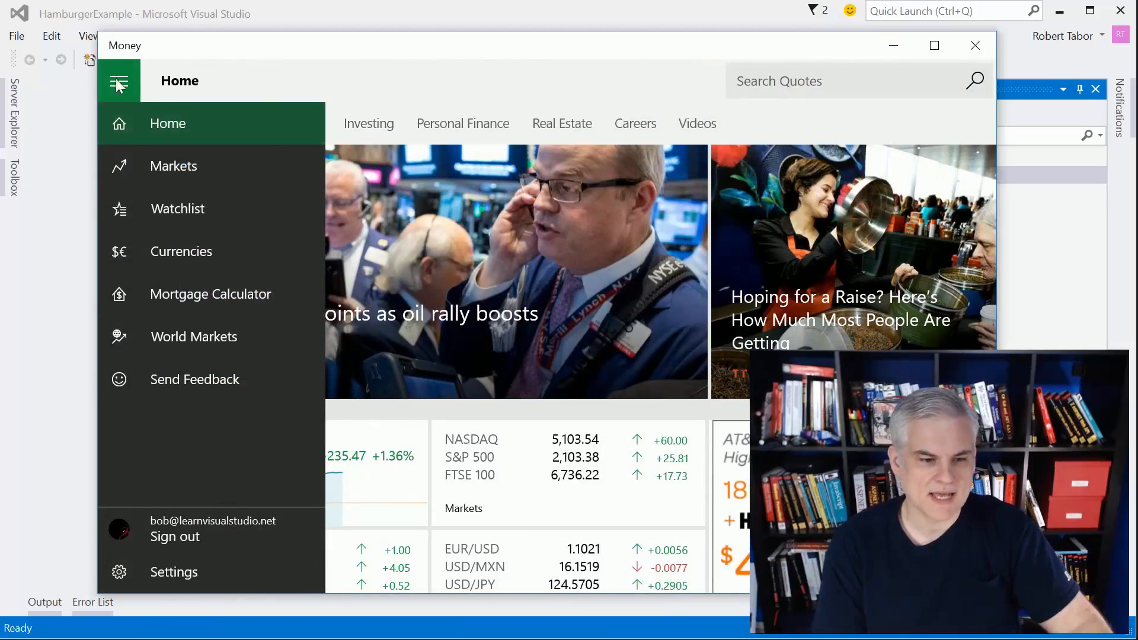
{"action": "left_click", "coordinate": [119, 81]}
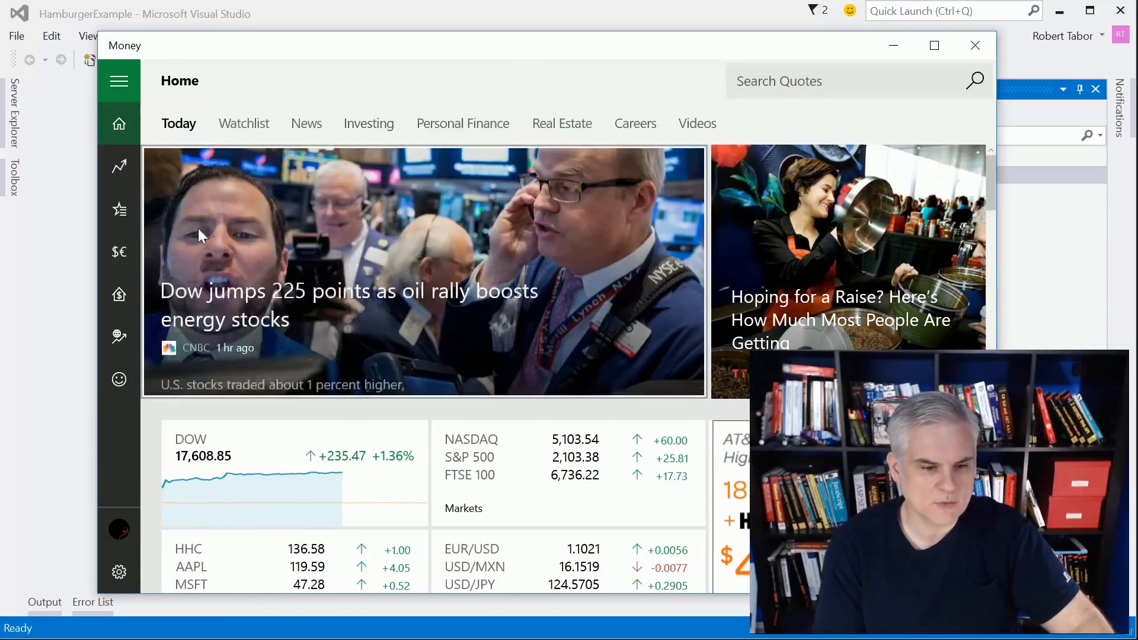
Step: Visit the Watchlist page and return to the Today news page via the back arrow
{"action": "left_click", "coordinate": [124, 215]}
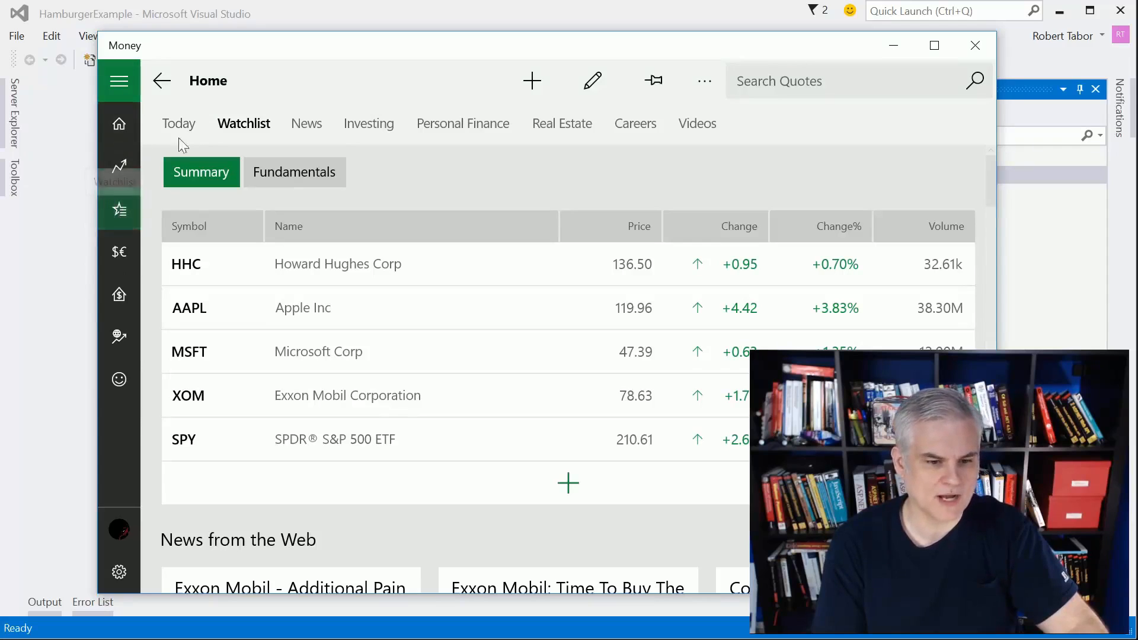
{"action": "left_click", "coordinate": [160, 84]}
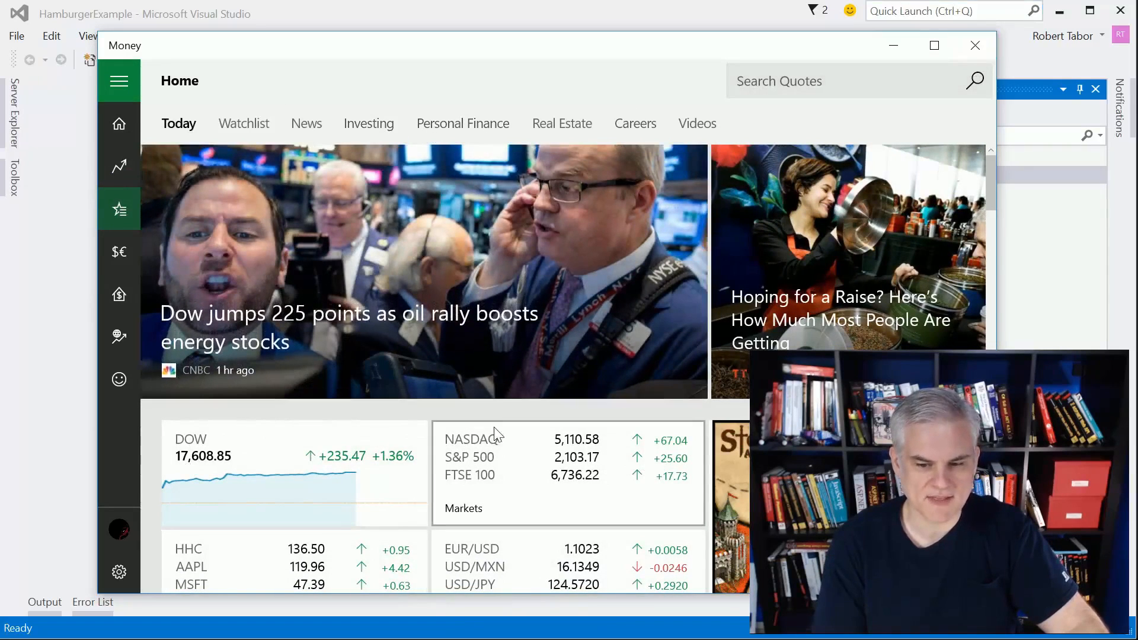
Step: Close the Money app window, returning to the HamburgerExample solution in Visual Studio
{"action": "left_click", "coordinate": [981, 45]}
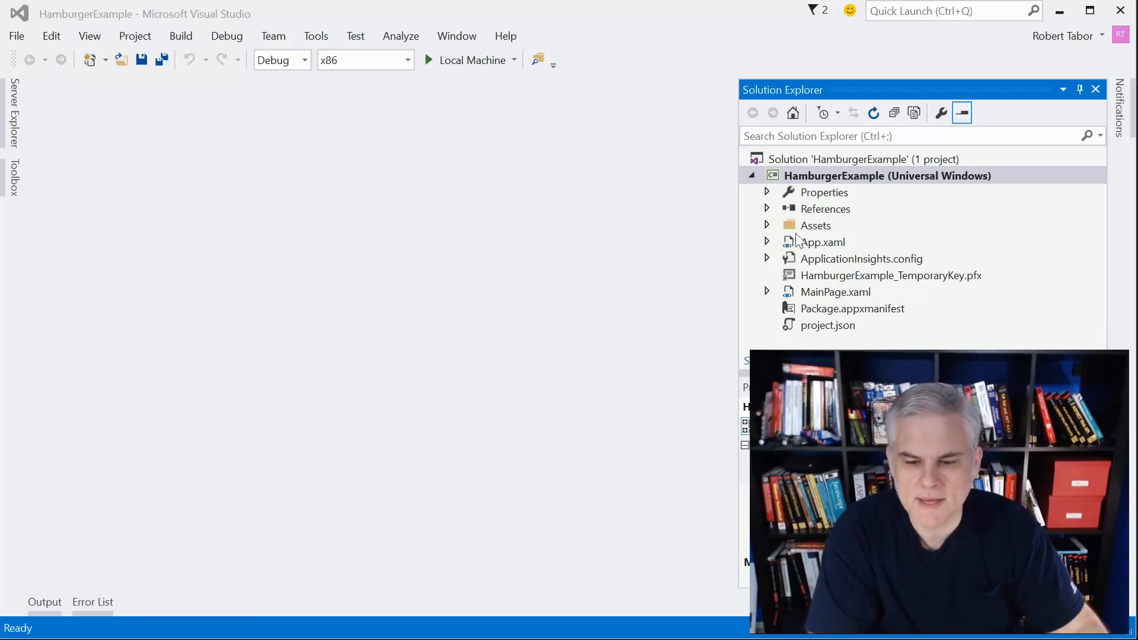
Step: Open MainPage.xaml in XAML-only view and make room inside the Grid element
{"action": "double_click", "coordinate": [827, 291]}
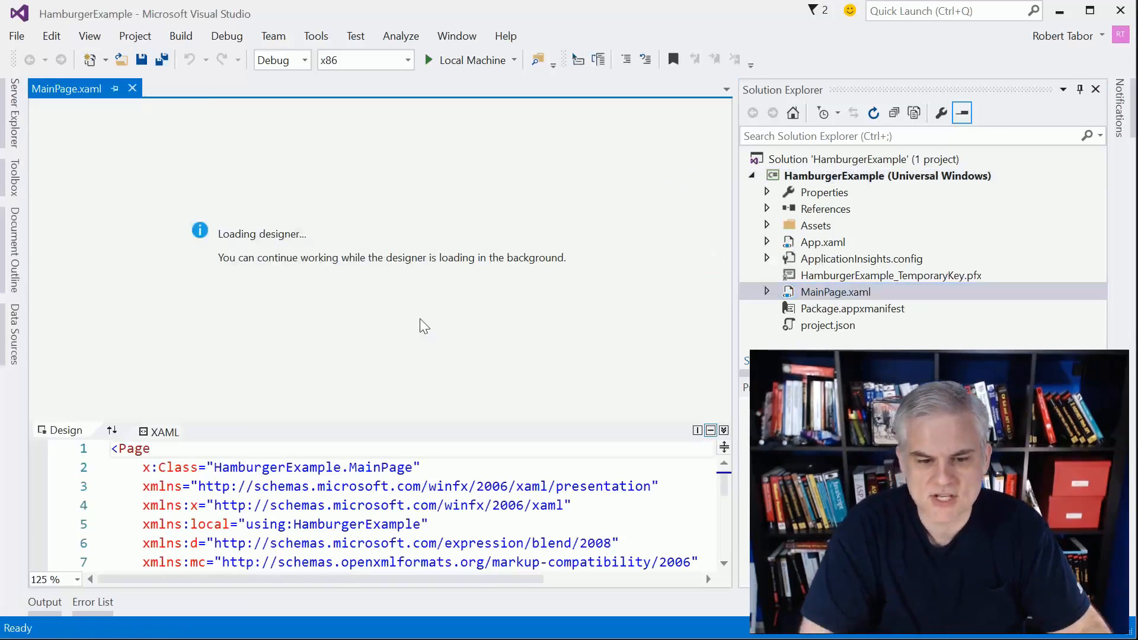
{"action": "left_click", "coordinate": [724, 433]}
{"action": "left_click", "coordinate": [125, 578]}
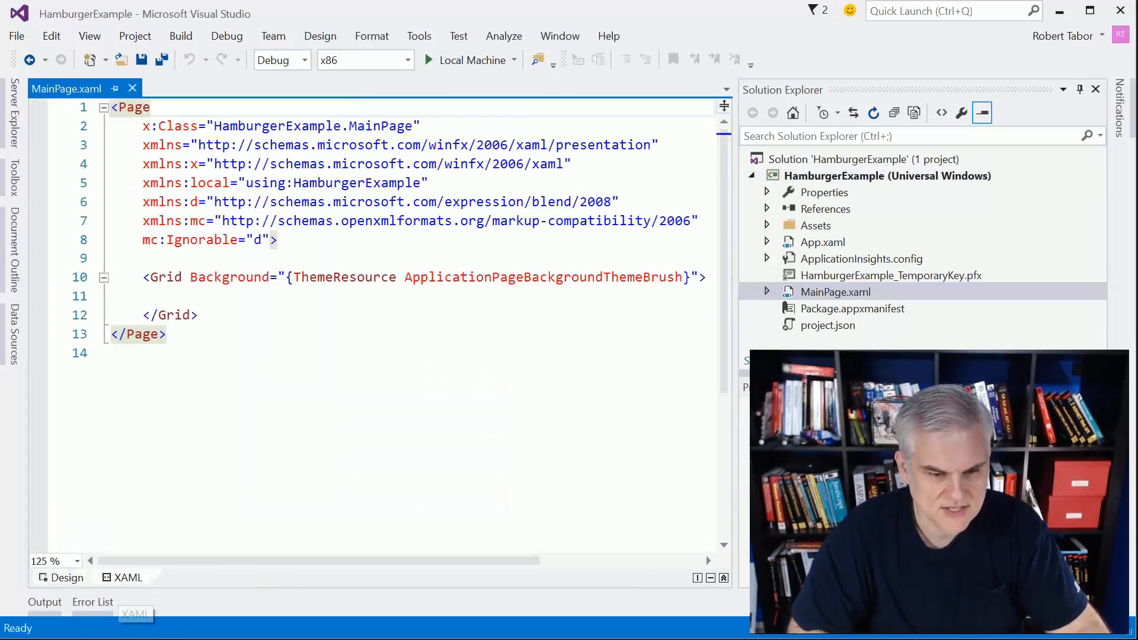
{"action": "left_click", "coordinate": [177, 295]}
{"action": "key", "text": "Return"}
{"action": "key", "text": "Return"}
{"action": "key", "text": "Up"}
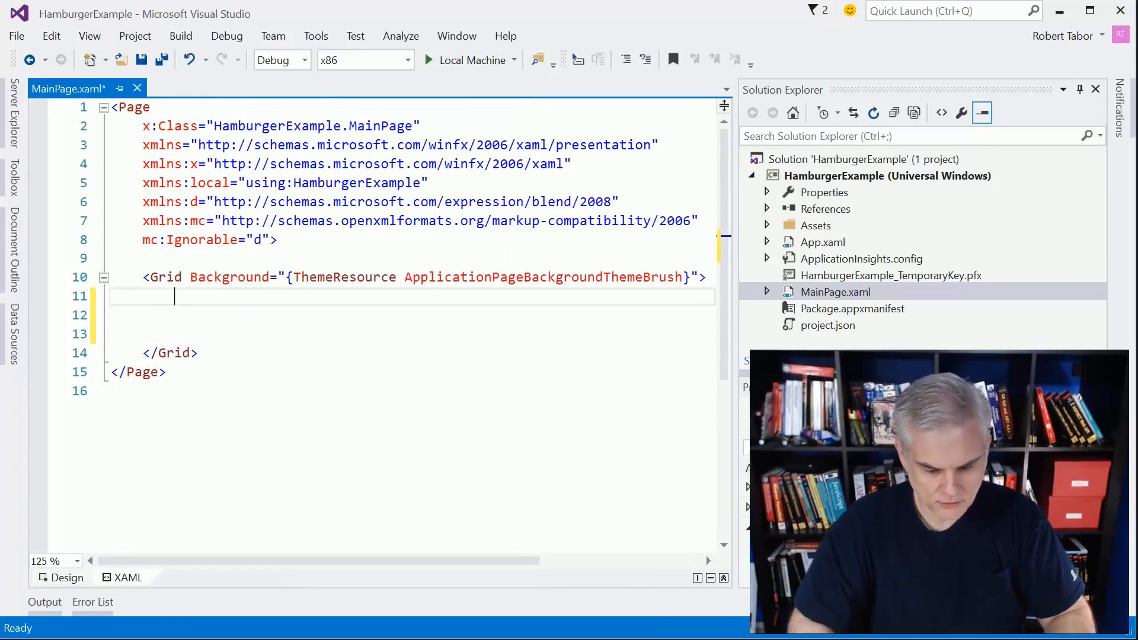
{"action": "type", "text": "<Grid."}
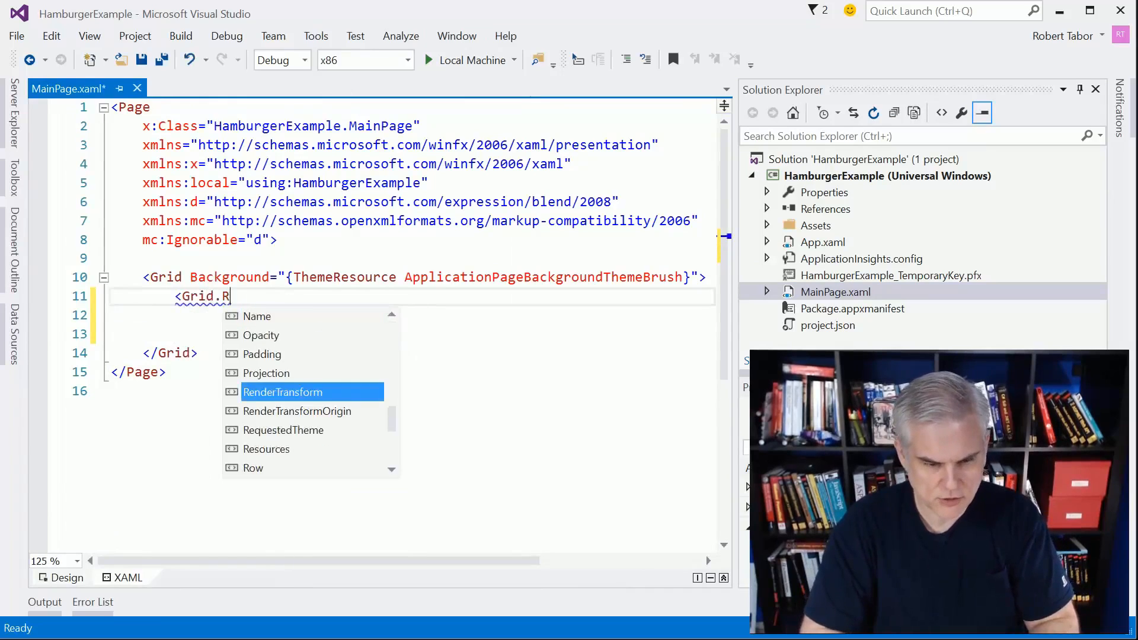
{"action": "type", "text": "Ro"}
Step: Add Grid.RowDefinitions with an Auto-height row and a star-height row
{"action": "key", "text": "Tab"}
{"action": "type", "text": ">"}
{"action": "key", "text": "Return"}
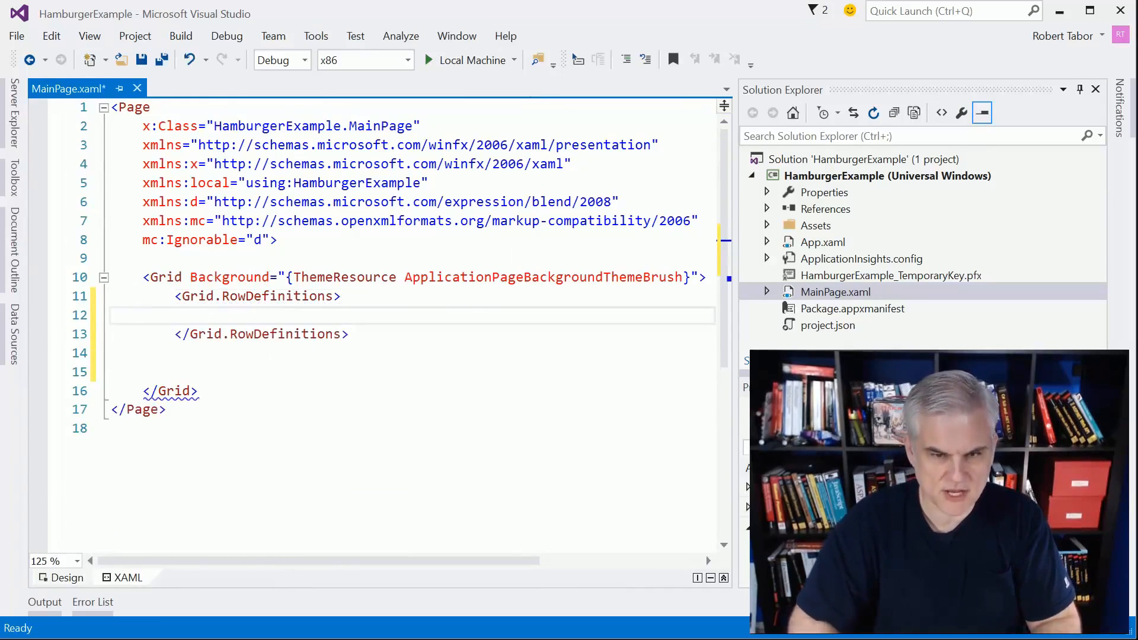
{"action": "type", "text": "<"}
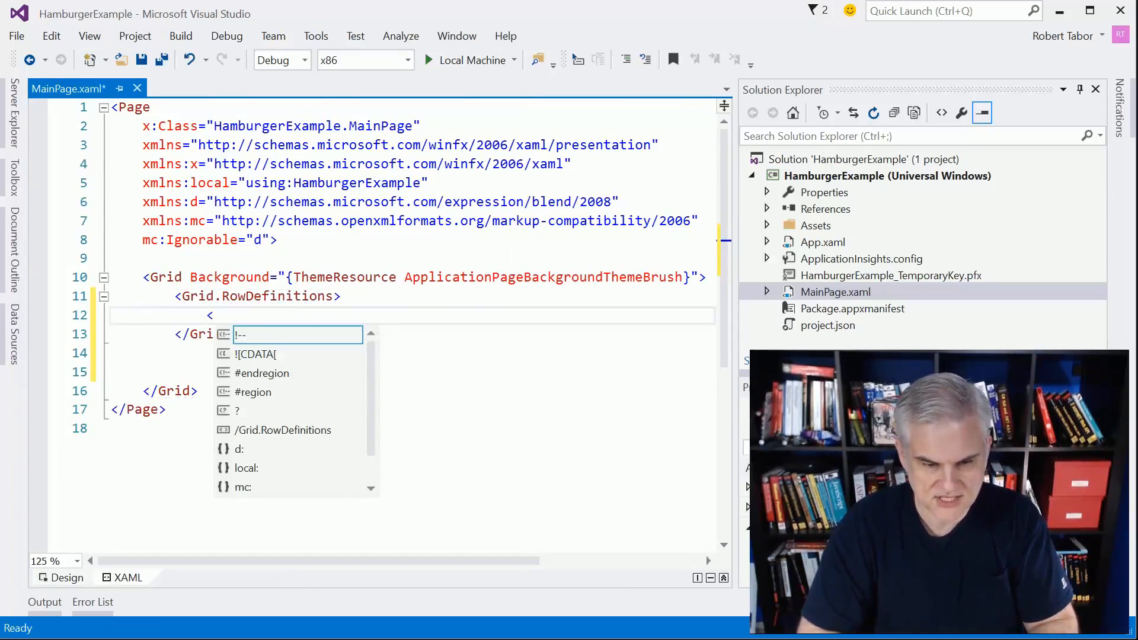
{"action": "type", "text": "R"}
{"action": "key", "text": "Tab"}
{"action": "type", "text": "H"}
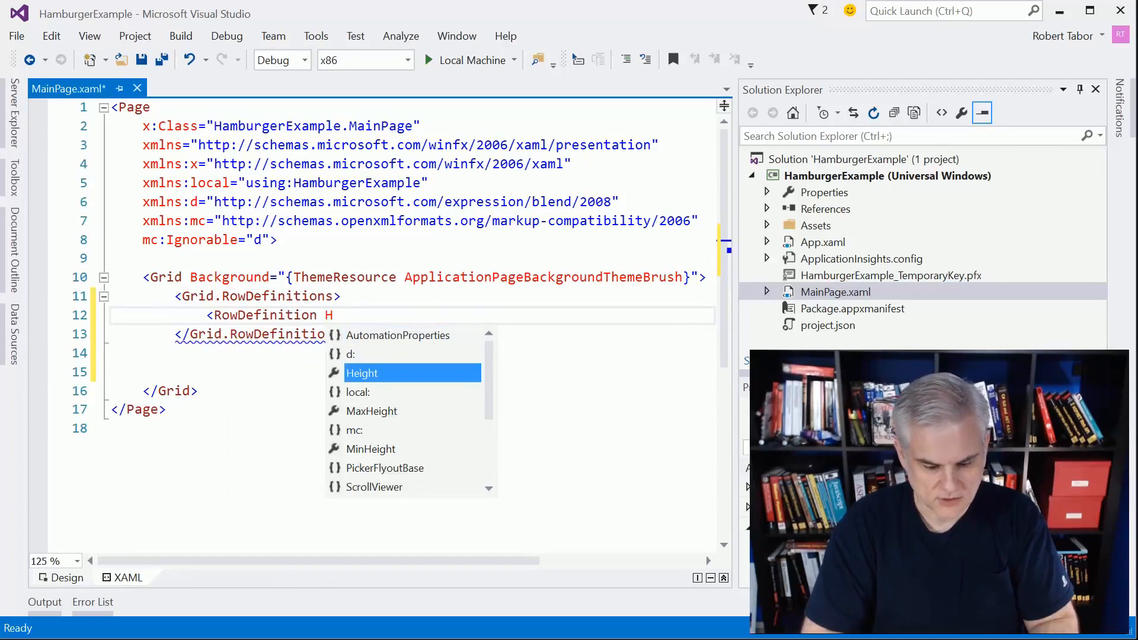
{"action": "type", "text": "eight=\"Auto"}
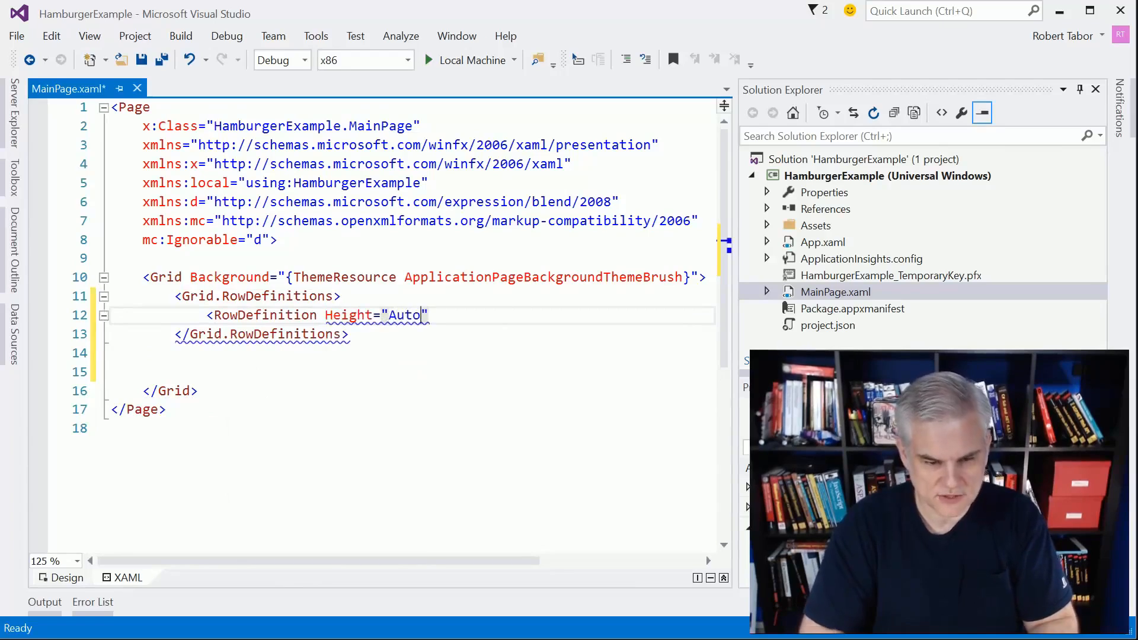
{"action": "type", "text": " />"}
{"action": "key", "text": "Return"}
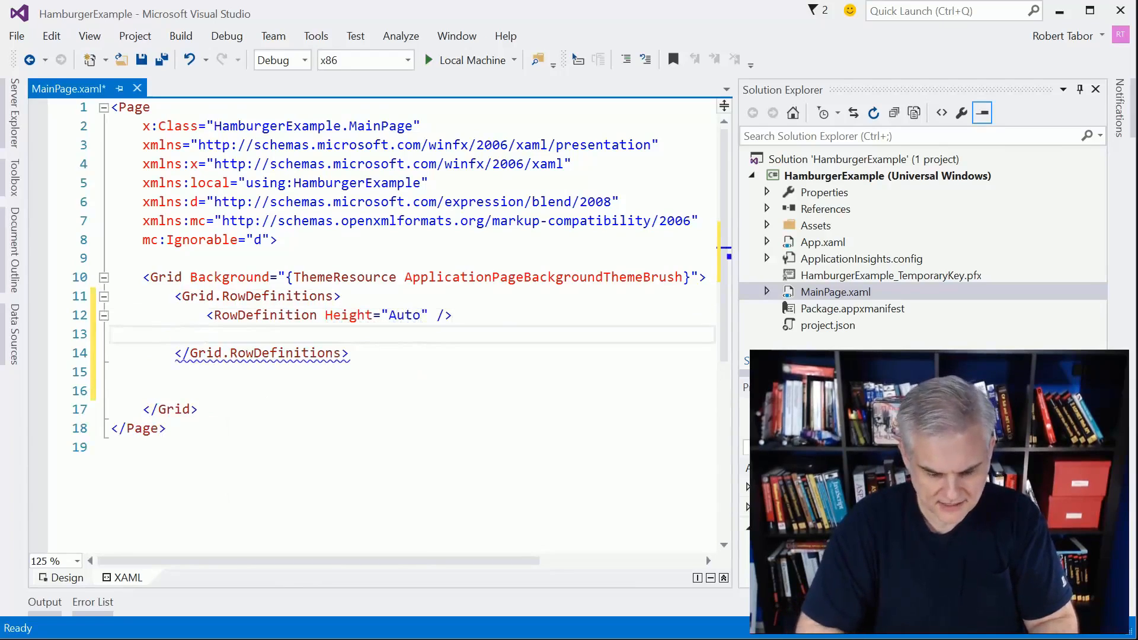
{"action": "type", "text": "<R"}
{"action": "key", "text": "Tab"}
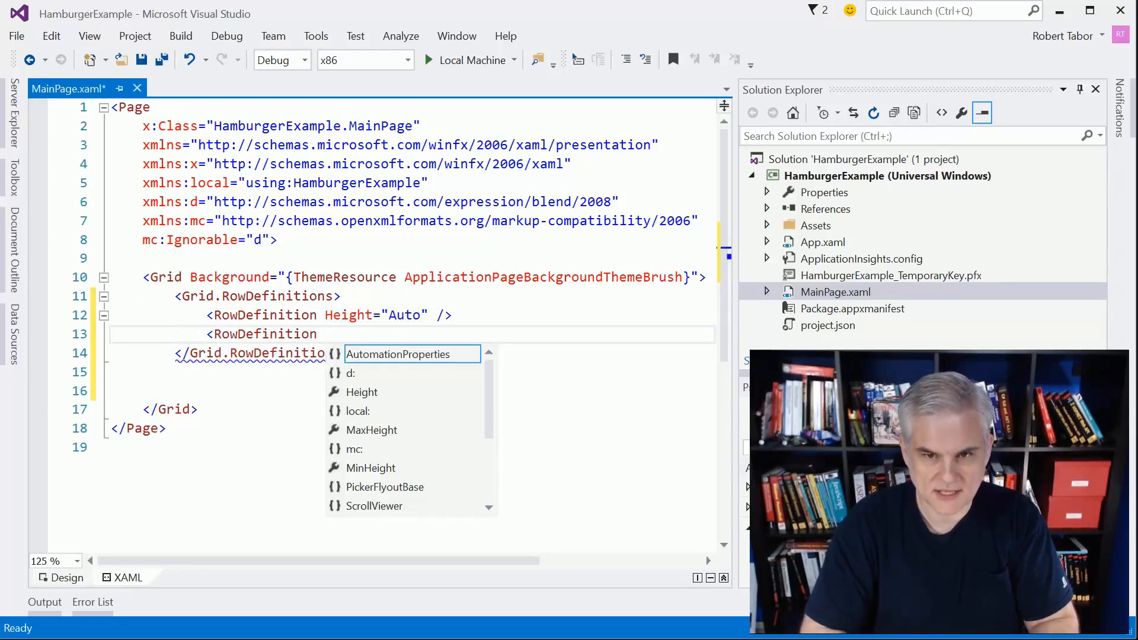
{"action": "type", "text": "H="}
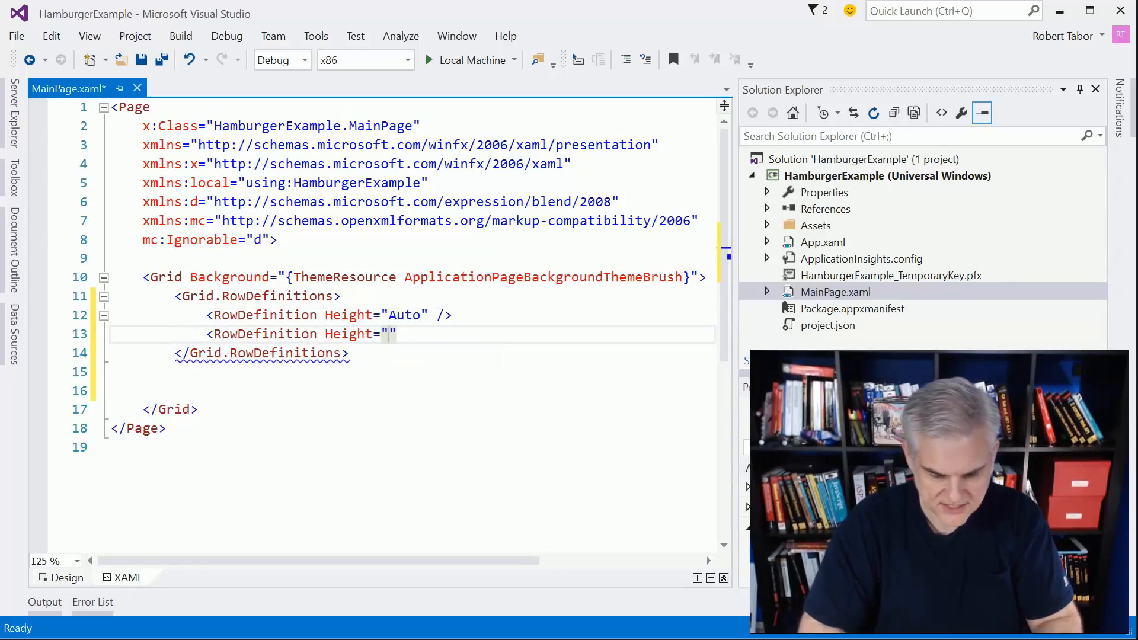
{"action": "type", "text": "*"}
{"action": "key", "text": "End"}
{"action": "type", "text": "/>"}
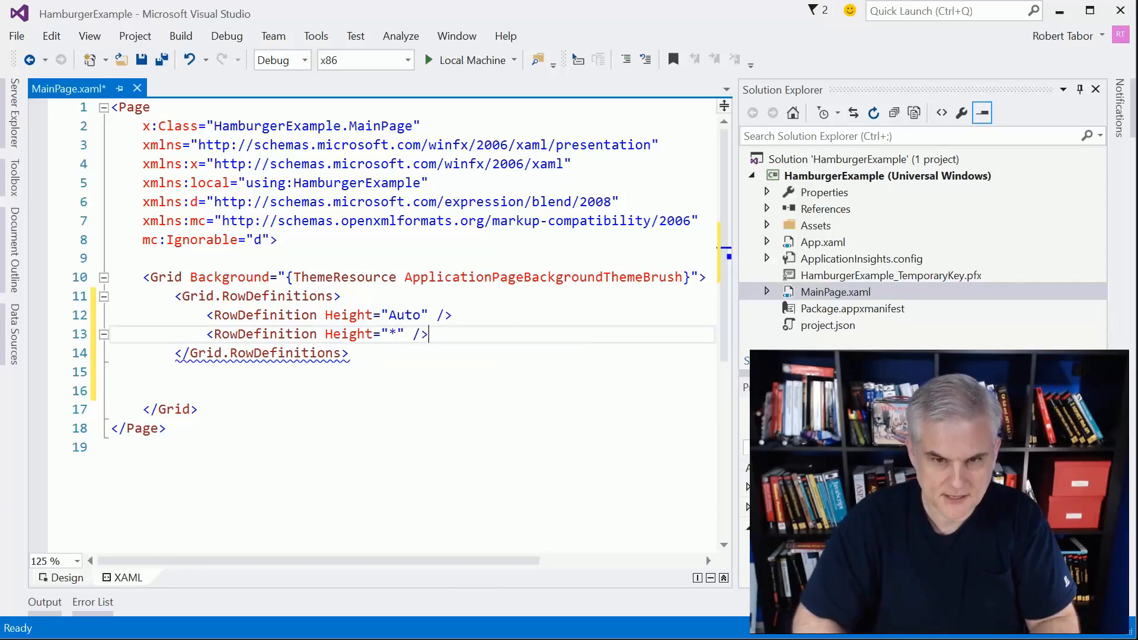
{"action": "key", "text": "Down"}
{"action": "key", "text": "Down"}
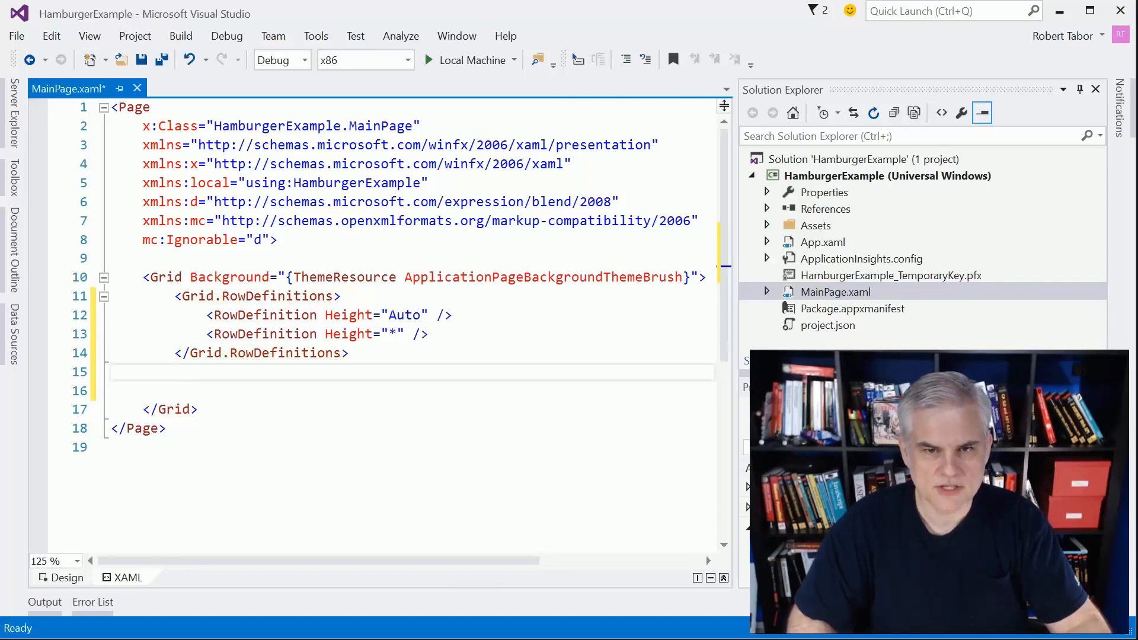
{"action": "type", "text": "<"}
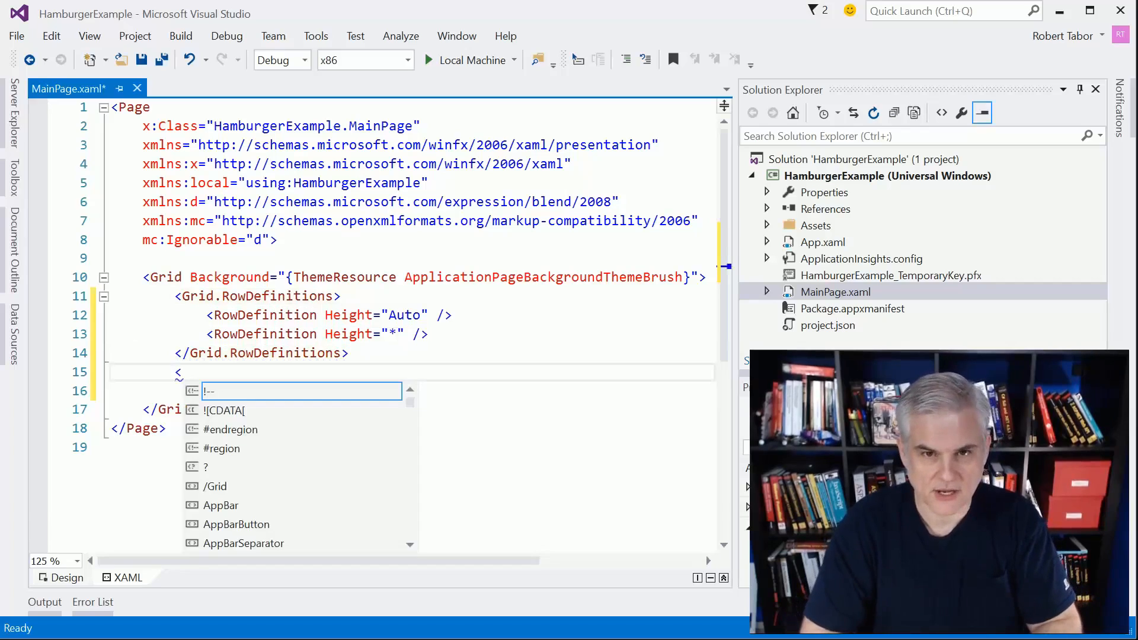
{"action": "type", "text": "Re"}
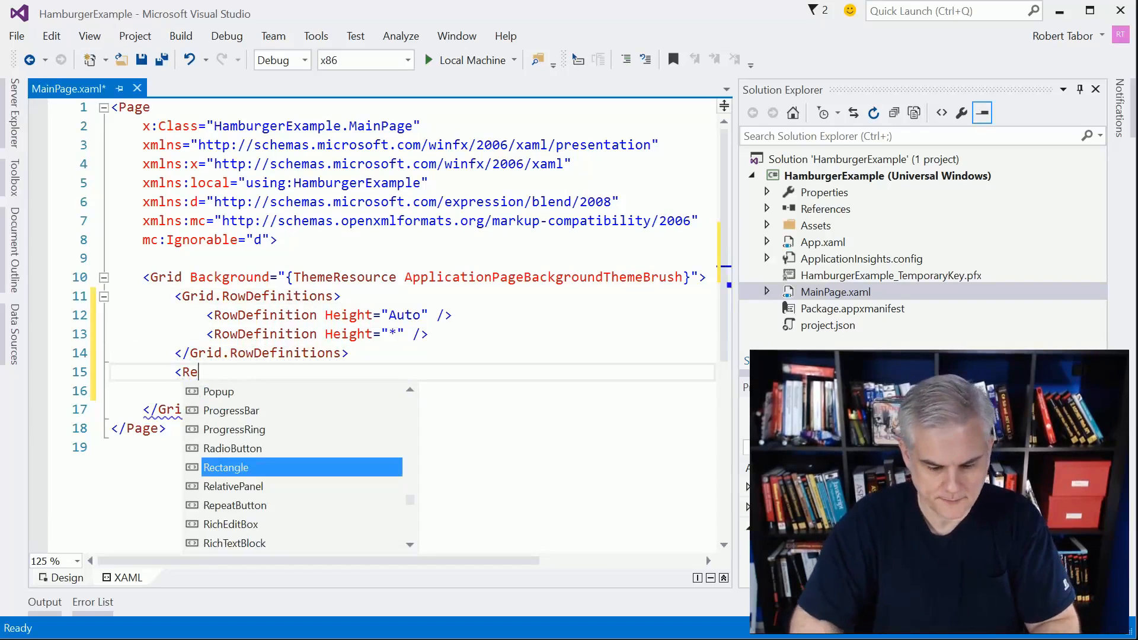
{"action": "type", "text": "lative"}
Step: Add a RelativePanel holding an empty <Button /> below the row definitions
{"action": "key", "text": "Tab"}
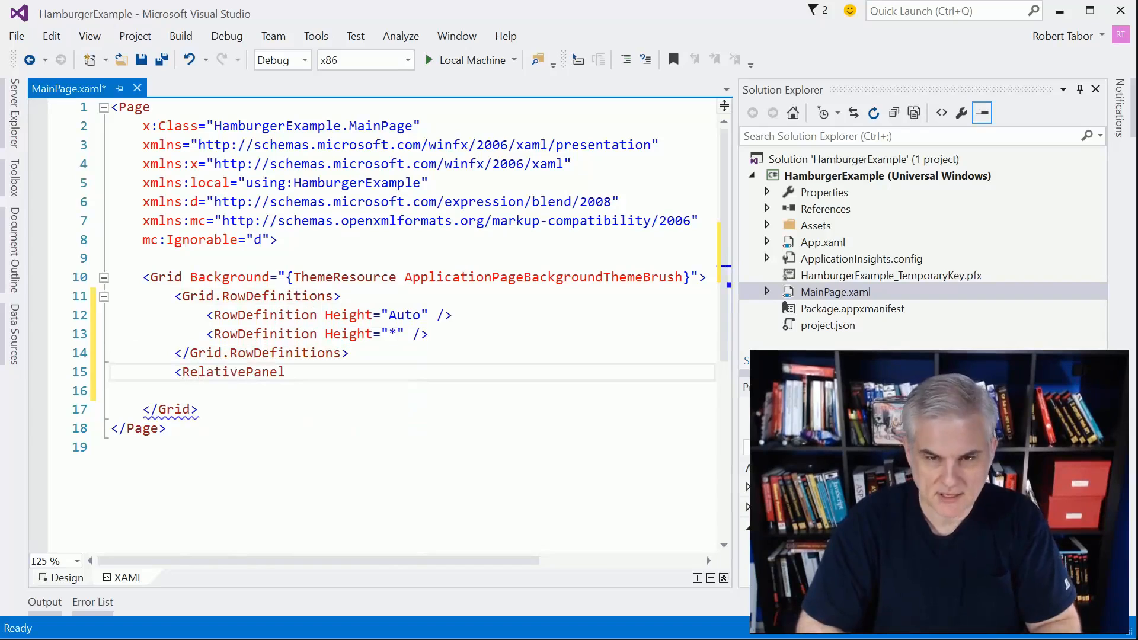
{"action": "type", "text": " G"}
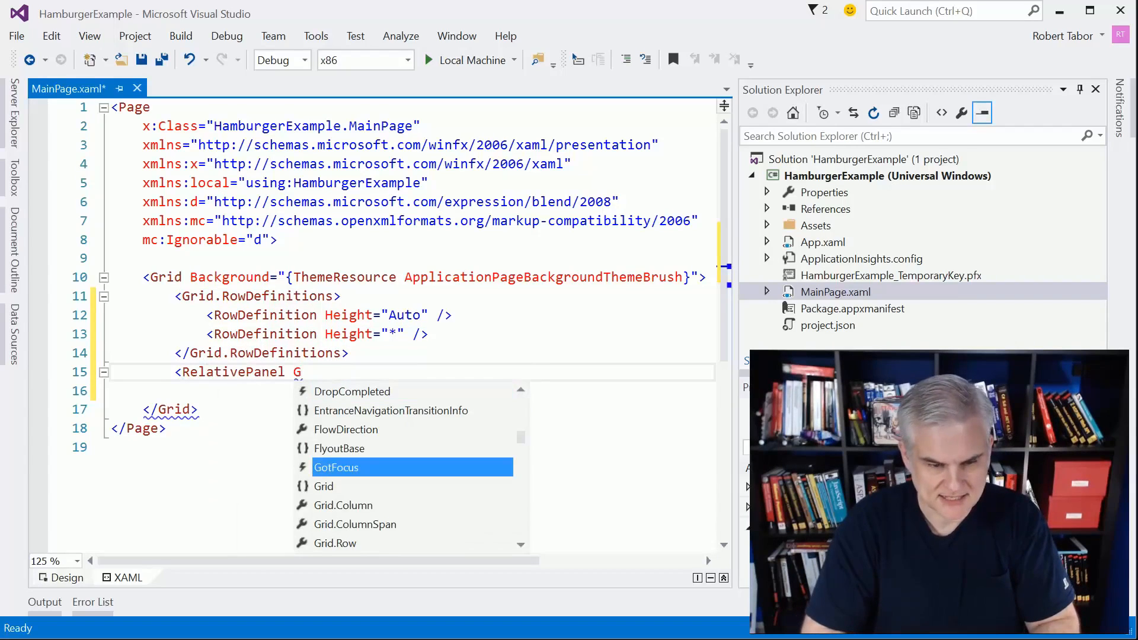
{"action": "key", "text": "BackSpace"}
{"action": "key", "text": "BackSpace"}
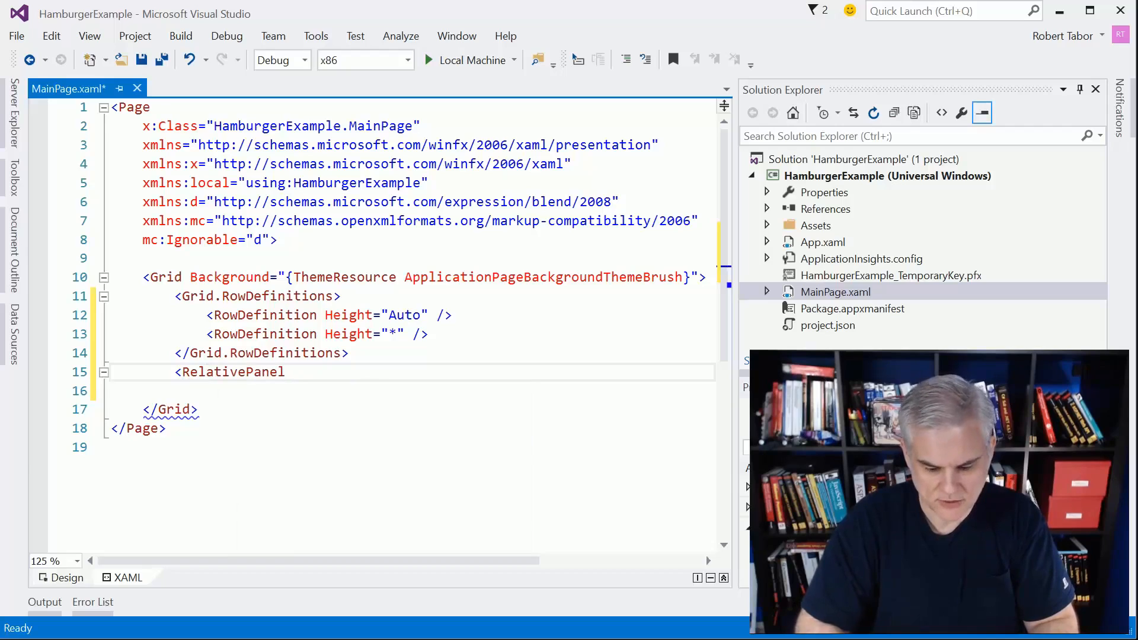
{"action": "type", "text": ">"}
{"action": "key", "text": "Return"}
{"action": "key", "text": "Return"}
{"action": "key", "text": "Return"}
{"action": "key", "text": "Up"}
{"action": "key", "text": "Up"}
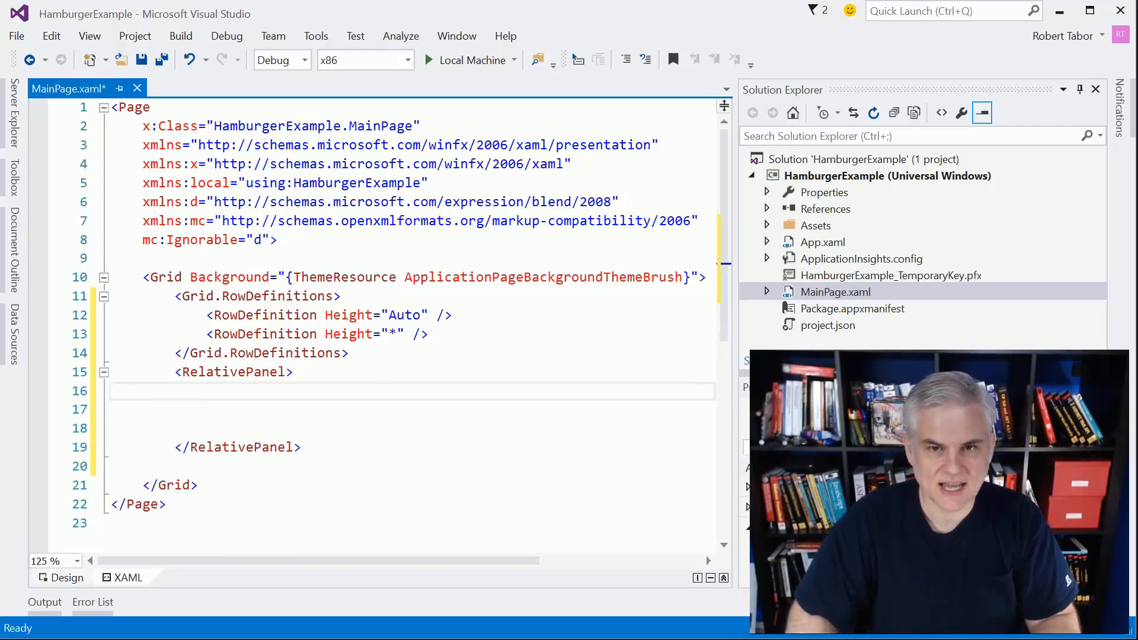
{"action": "type", "text": "<Button"}
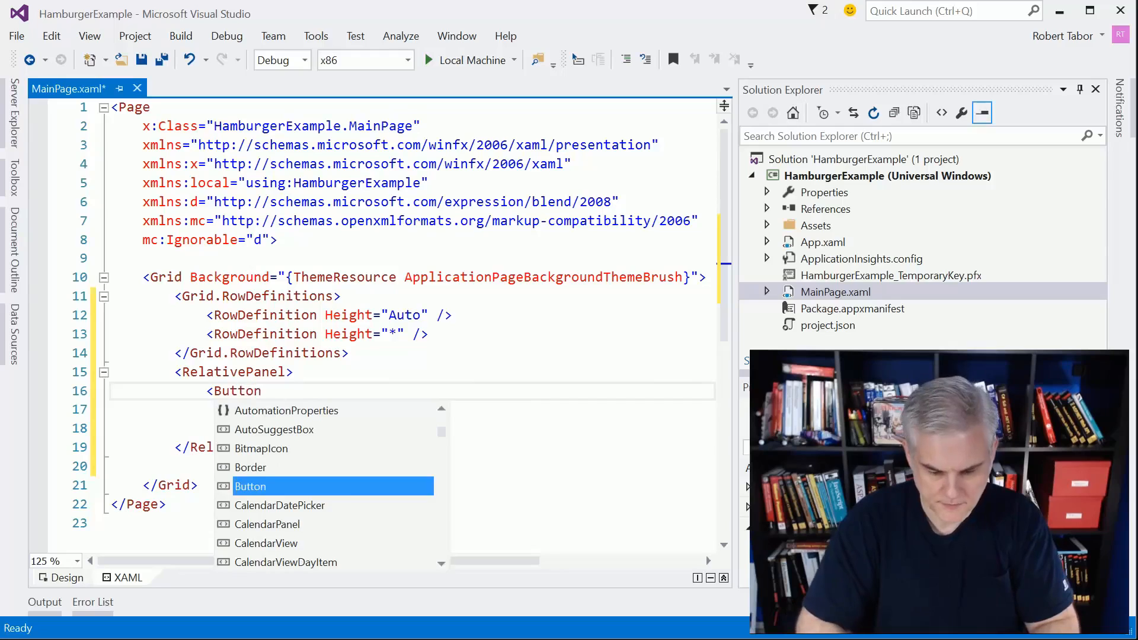
{"action": "type", "text": " />"}
{"action": "key", "text": "Return"}
{"action": "key", "text": "Return"}
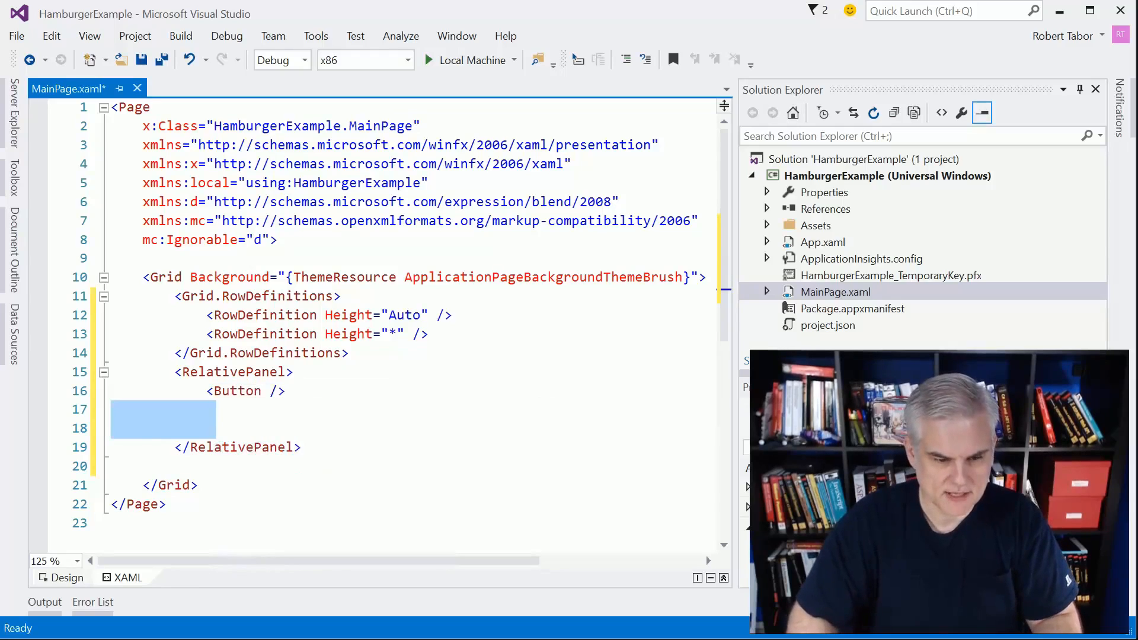
{"action": "key", "text": "Delete"}
{"action": "key", "text": "Down"}
{"action": "key", "text": "End"}
{"action": "key", "text": "Return"}
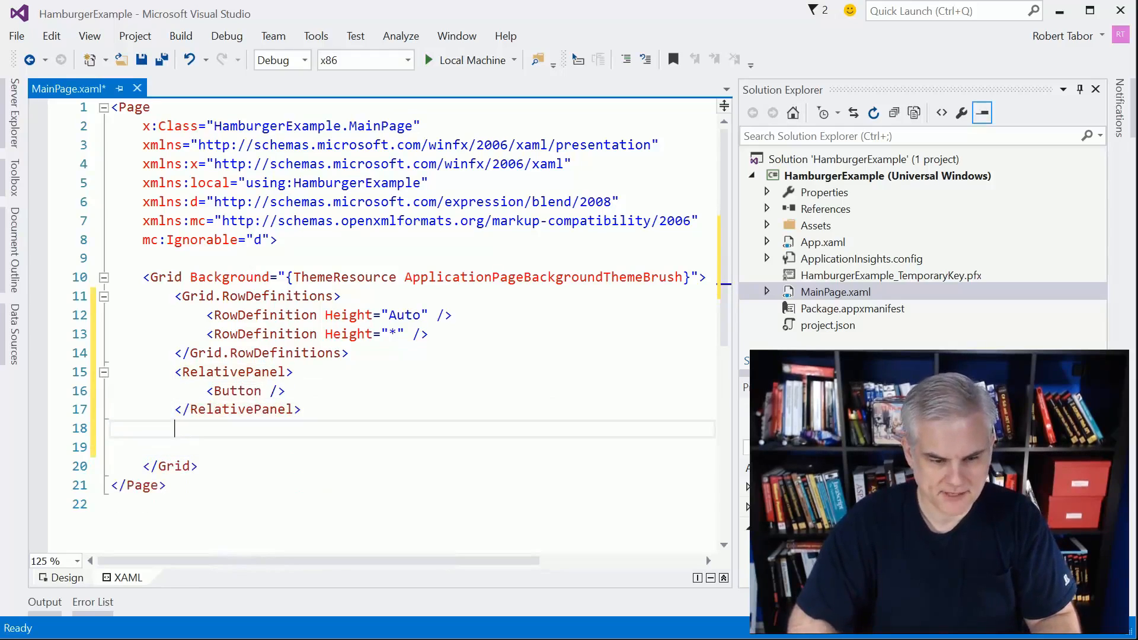
{"action": "type", "text": "Sp"}
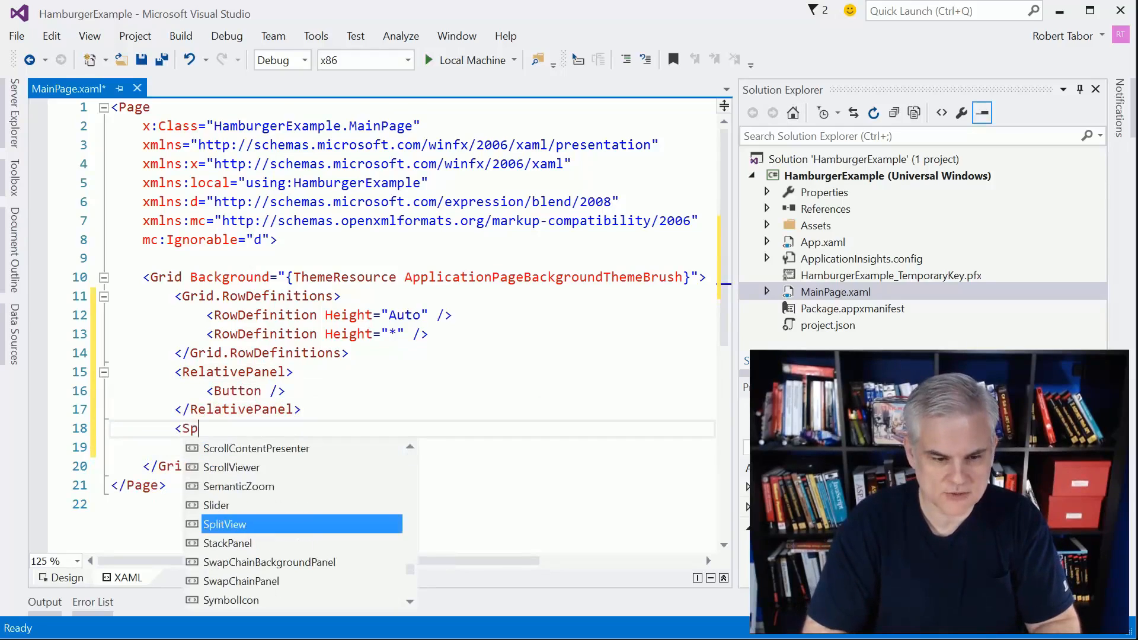
Step: Add a SplitView element with Grid.Row="1" below the RelativePanel
{"action": "key", "text": "Tab"}
{"action": "type", "text": ">"}
{"action": "key", "text": "Return"}
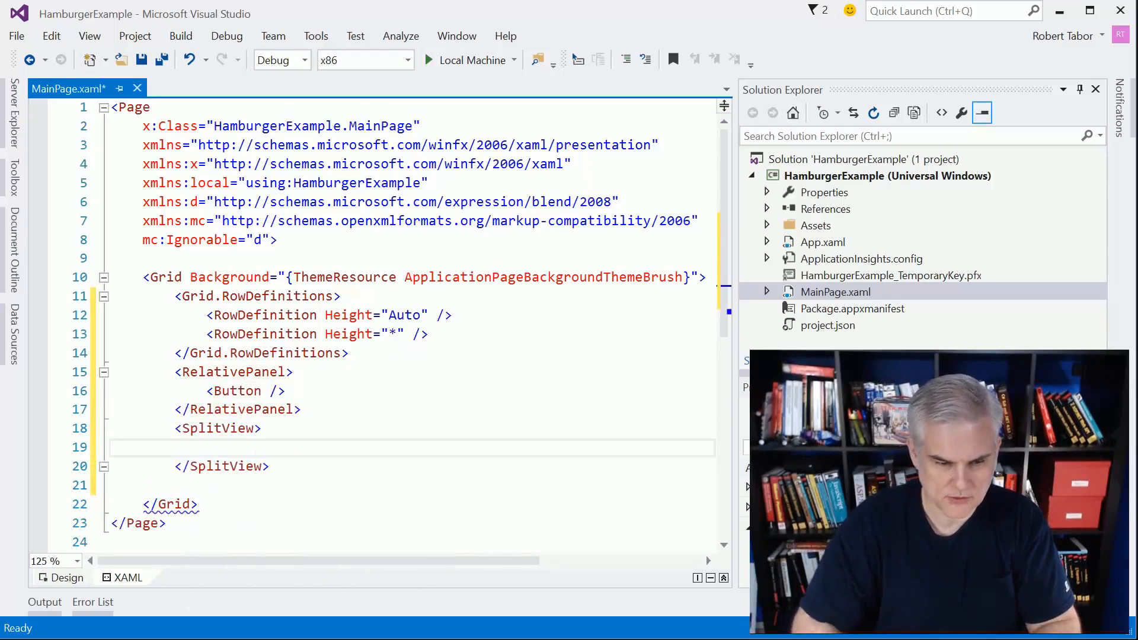
{"action": "key", "text": "Return"}
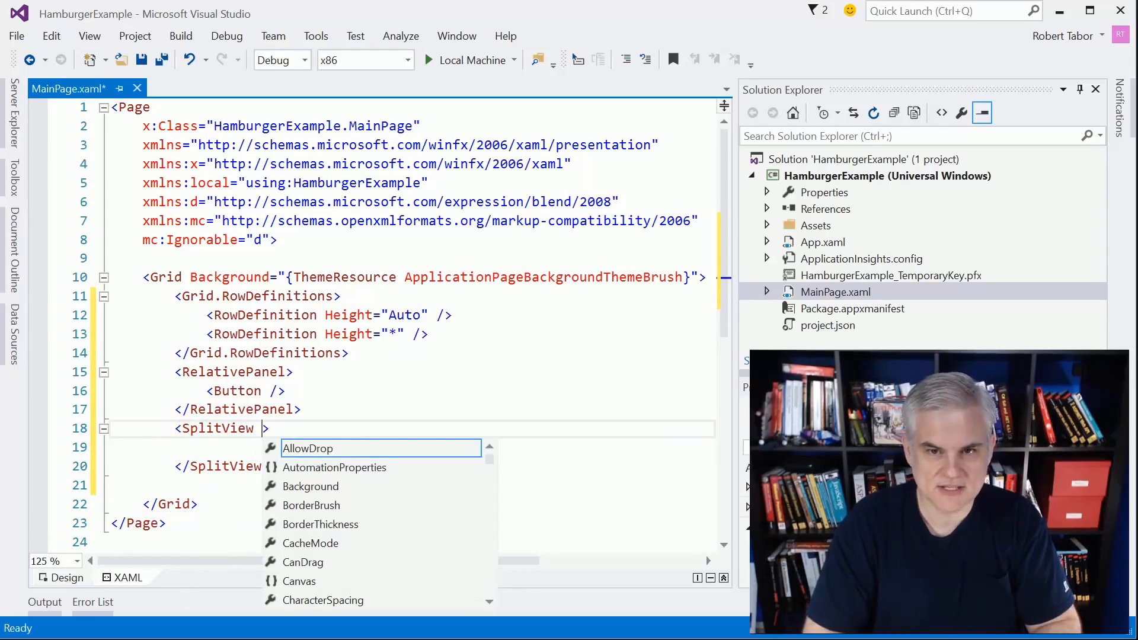
{"action": "type", "text": "Gr"}
{"action": "key", "text": "Tab"}
{"action": "type", "text": "."}
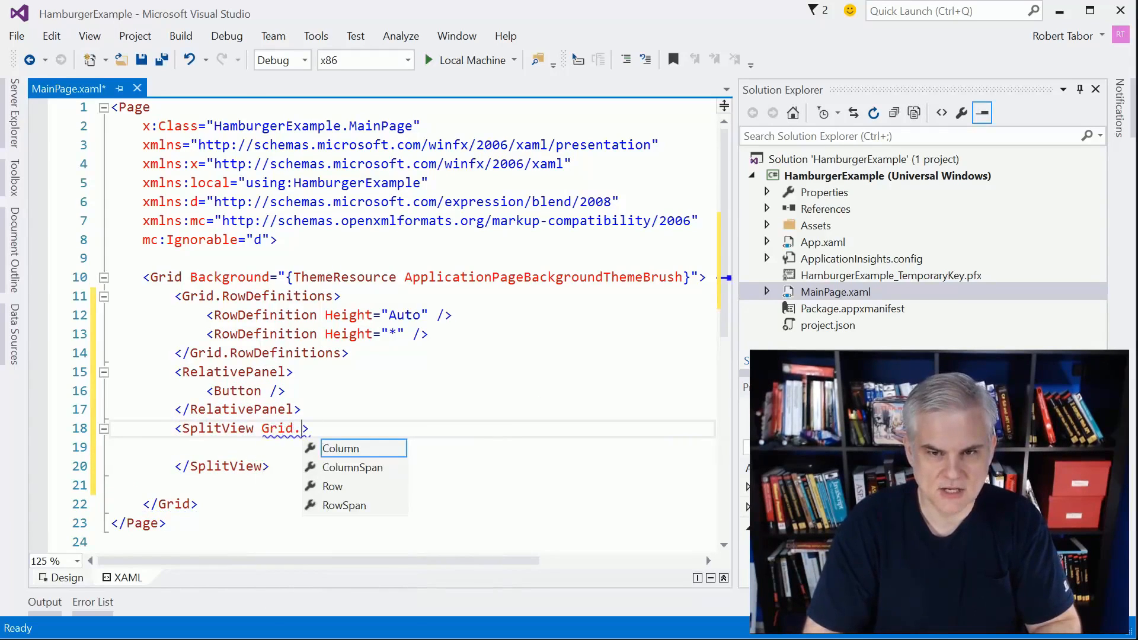
{"action": "type", "text": "Ro"}
{"action": "key", "text": "Tab"}
{"action": "type", "text": "1"}
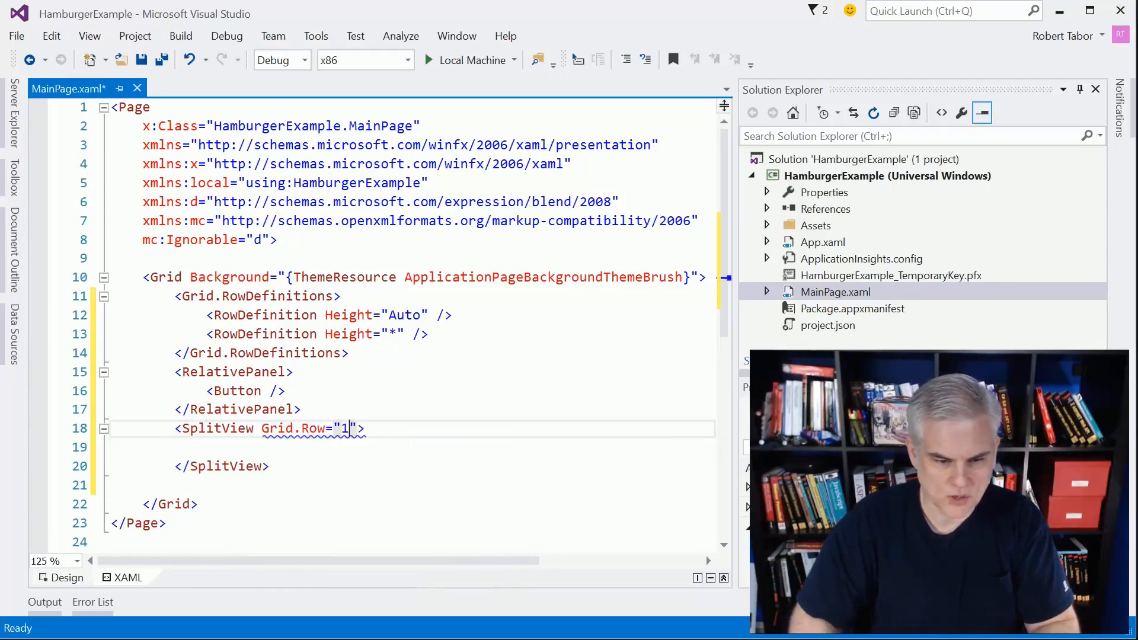
{"action": "key", "text": "End"}
{"action": "key", "text": "Down"}
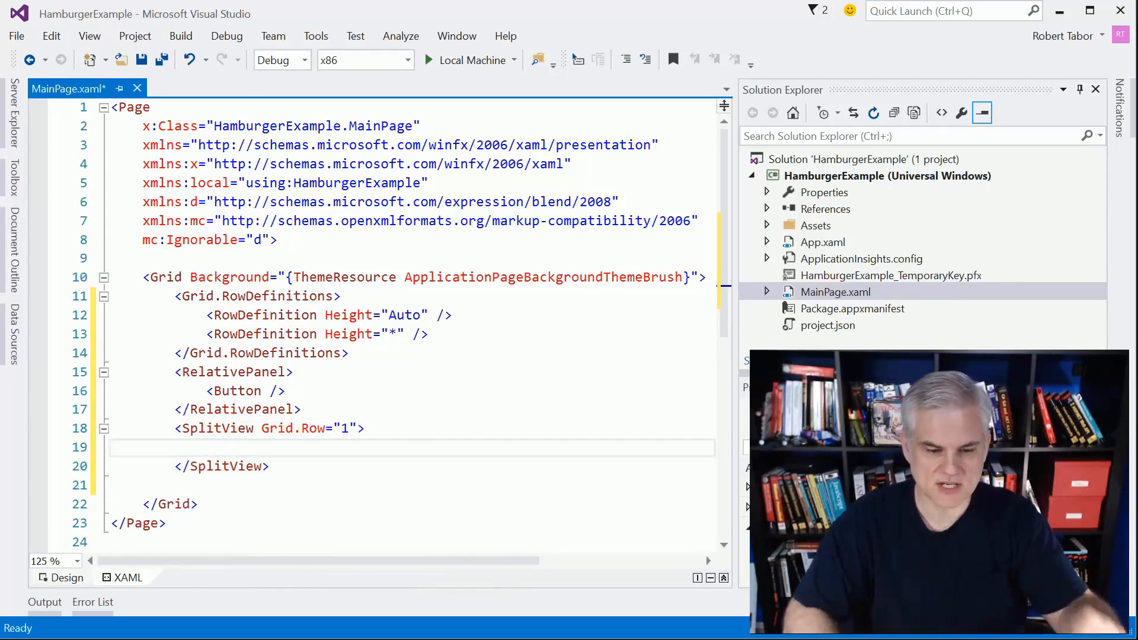
{"action": "scroll", "coordinate": [409, 320], "scroll_direction": "down", "scroll_amount": 1}
{"action": "scroll", "coordinate": [409, 320], "scroll_direction": "down", "scroll_amount": 1}
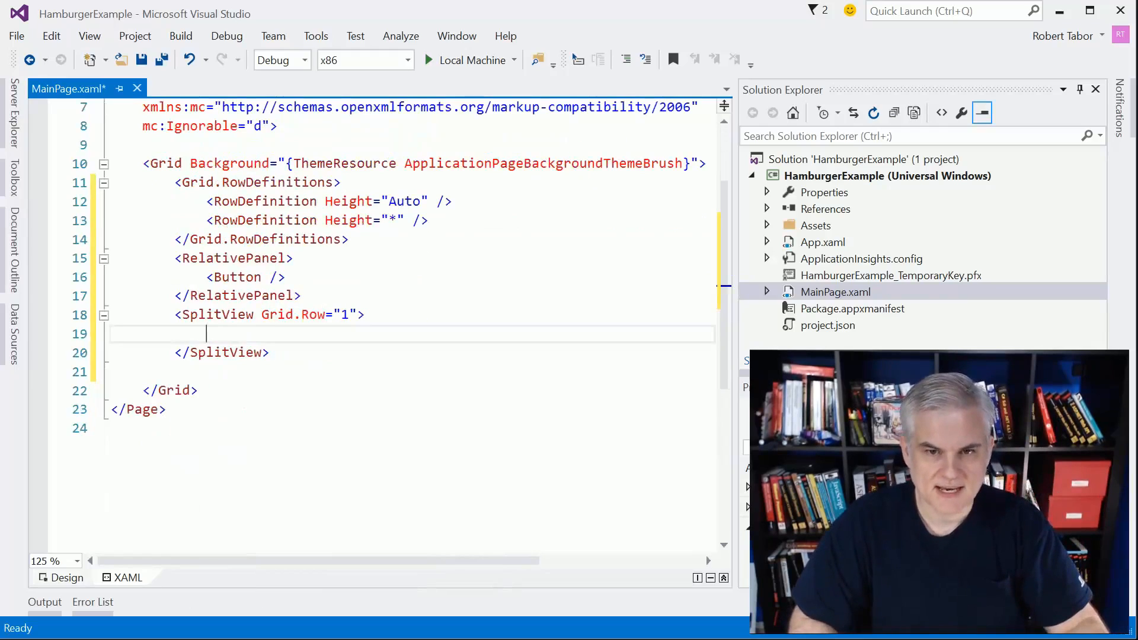
{"action": "key", "text": "Up"}
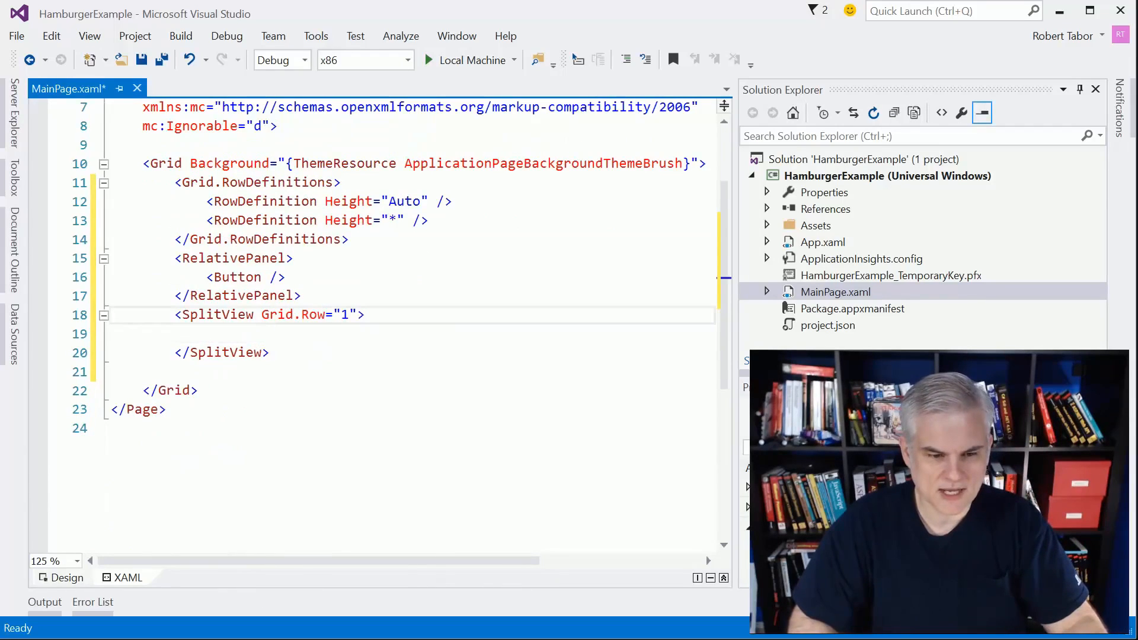
{"action": "key", "text": "Down"}
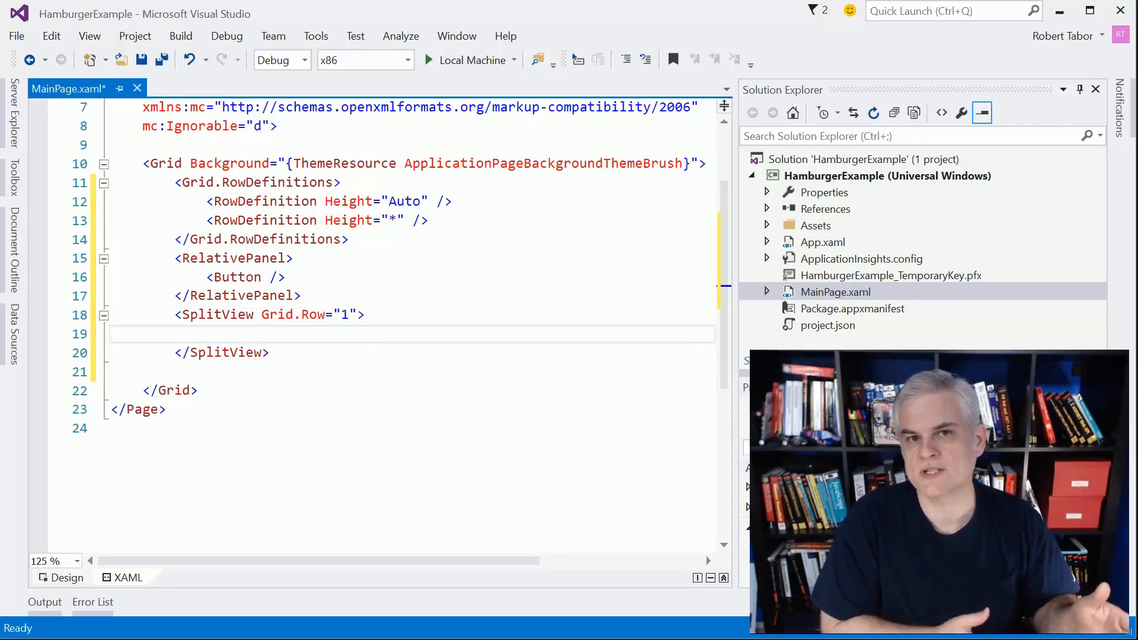
{"action": "type", "text": "<"}
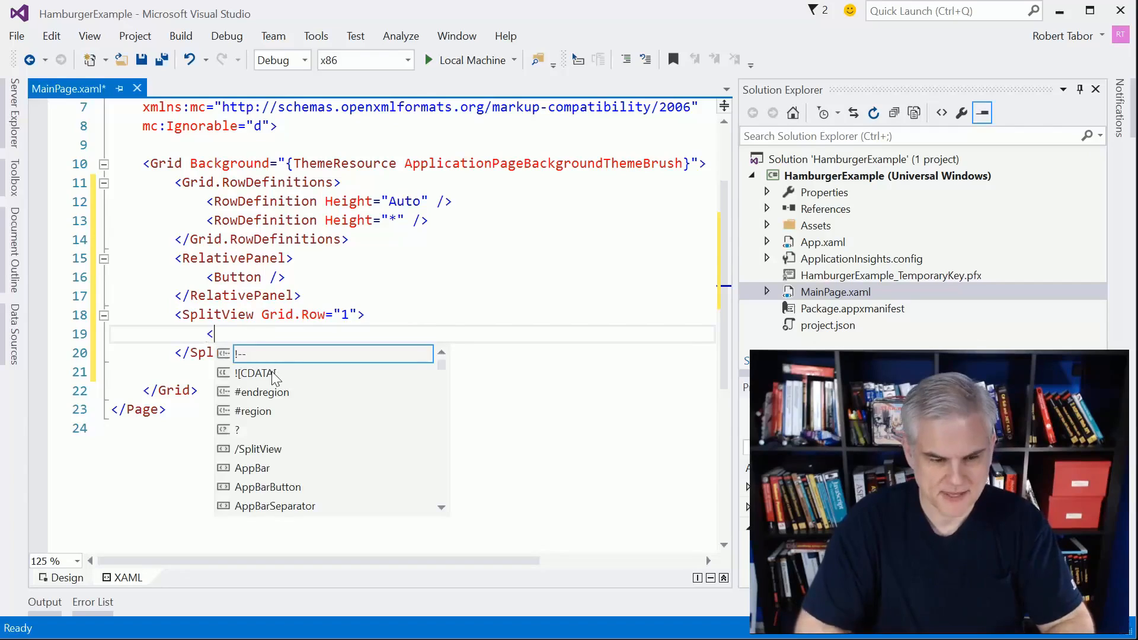
{"action": "type", "text": "List"}
Step: Place a ListBox with three empty ListBoxItem lines inside the SplitView
{"action": "key", "text": "Tab"}
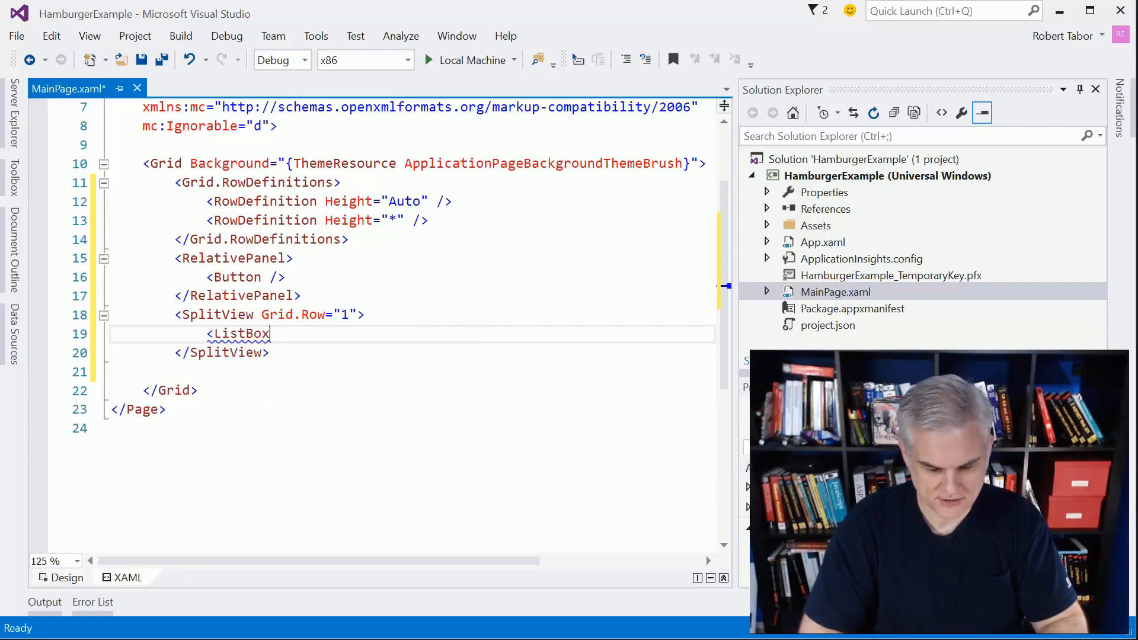
{"action": "type", "text": ">"}
{"action": "key", "text": "Return"}
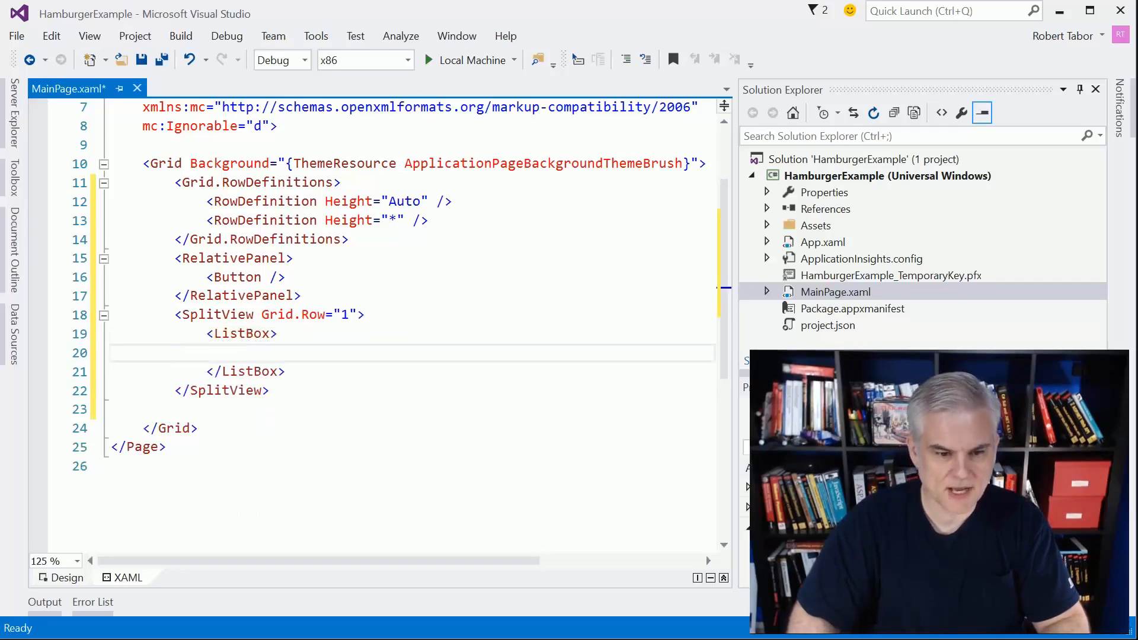
{"action": "type", "text": "<"}
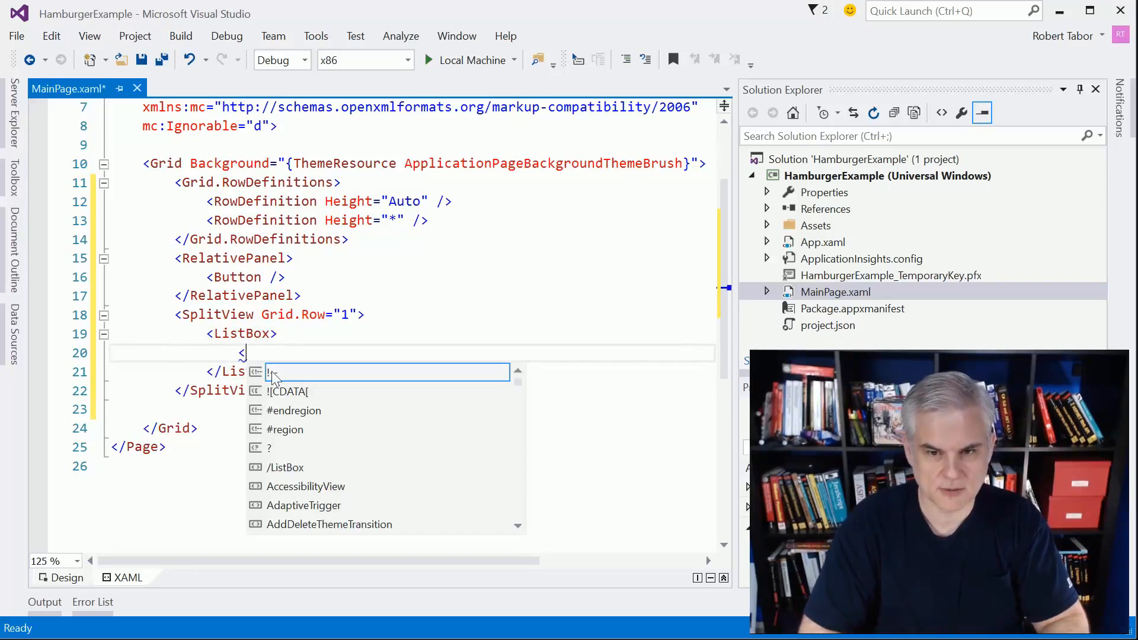
{"action": "type", "text": "List"}
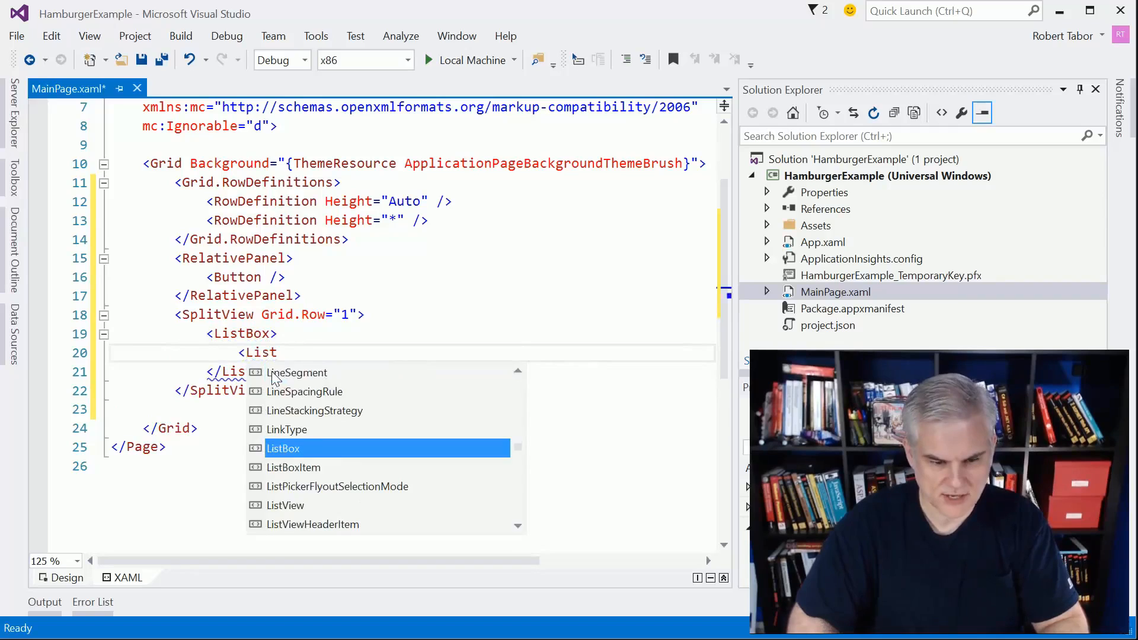
{"action": "type", "text": "BoxItem />"}
{"action": "key", "text": "shift+Home"}
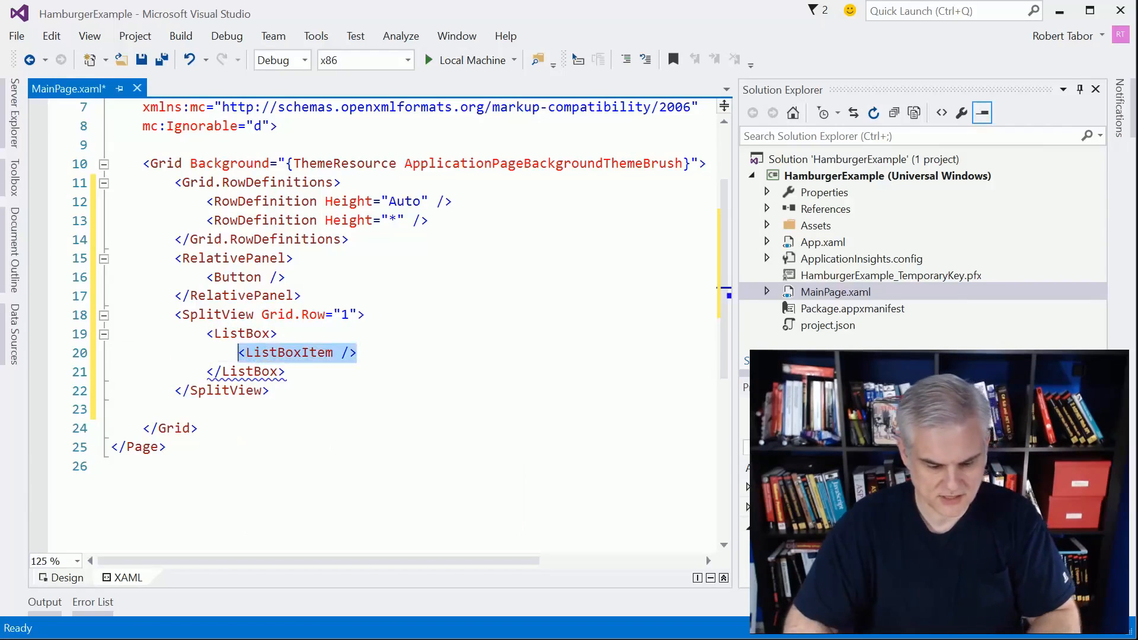
{"action": "key", "text": "ctrl+c"}
{"action": "key", "text": "End"}
{"action": "key", "text": "Return"}
{"action": "key", "text": "ctrl+v"}
{"action": "key", "text": "Return"}
{"action": "key", "text": "ctrl+v"}
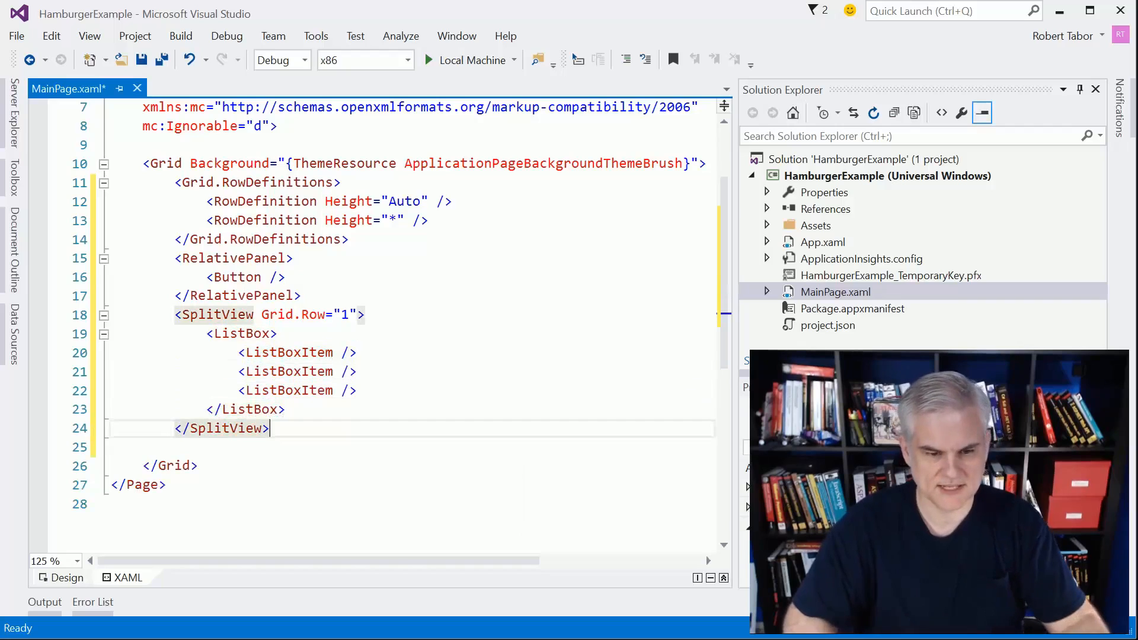
{"action": "key", "text": "Down"}
{"action": "key", "text": "Down"}
{"action": "key", "text": "Down"}
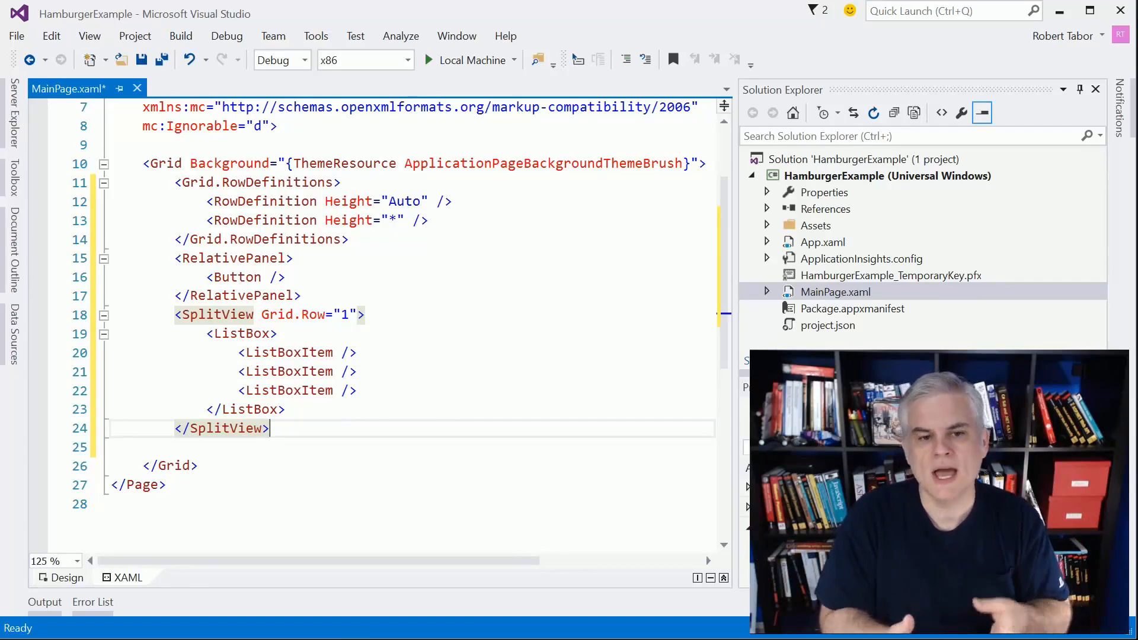
{"action": "key", "text": "Down"}
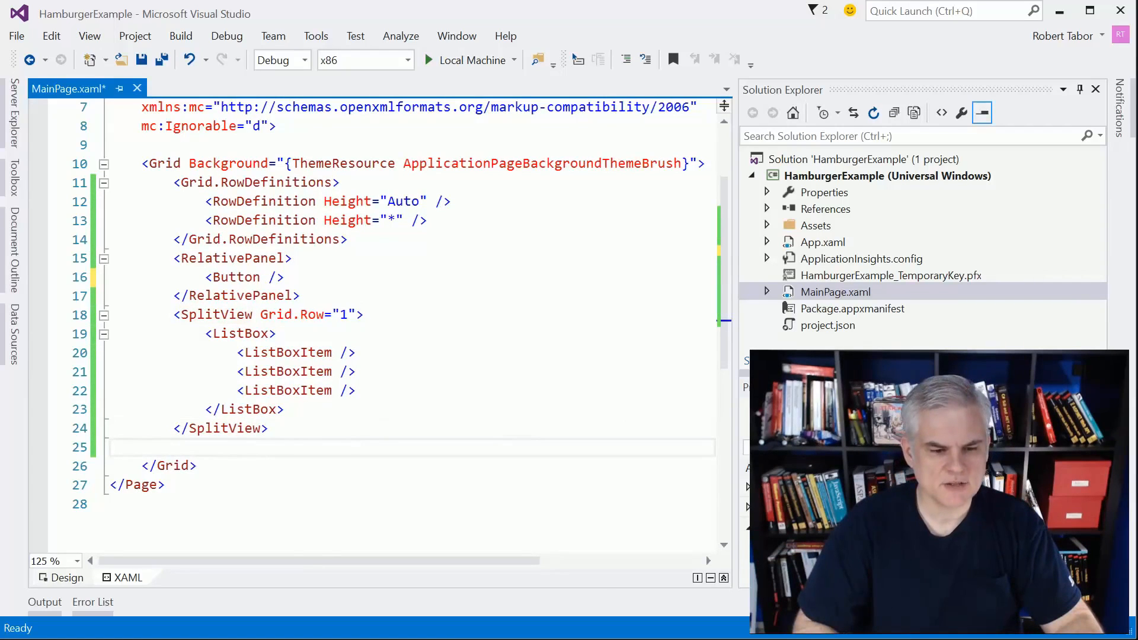
Step: Give the Button Name="HamburgerButton" and an empty FontFamily, then switch to Character Map
{"action": "left_click", "coordinate": [264, 276]}
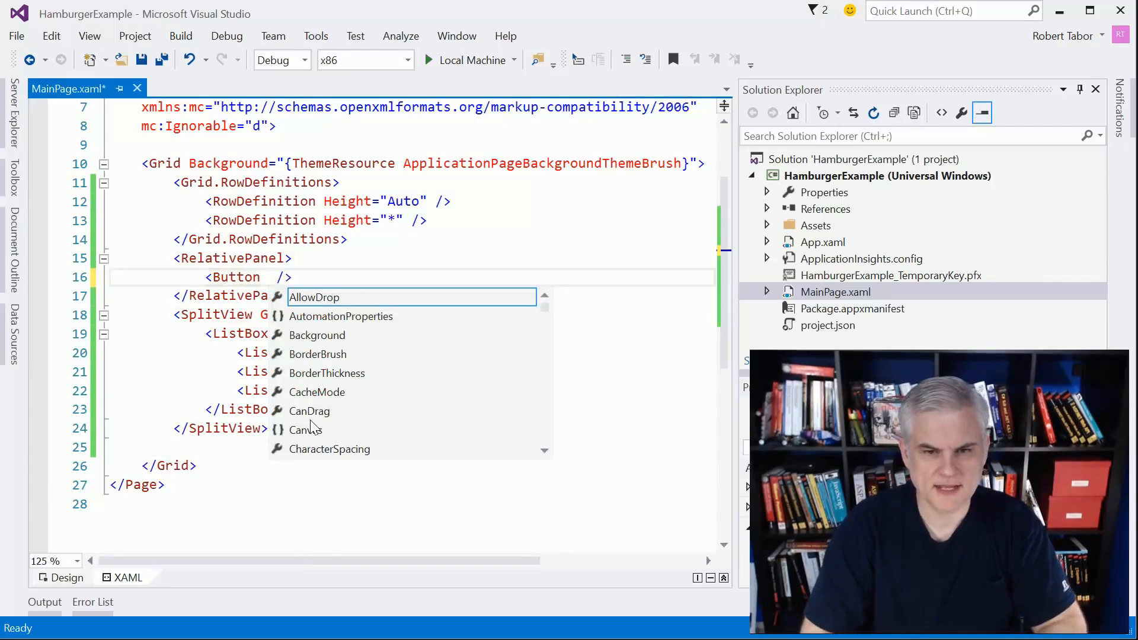
{"action": "type", "text": "Nam"}
{"action": "key", "text": "Tab"}
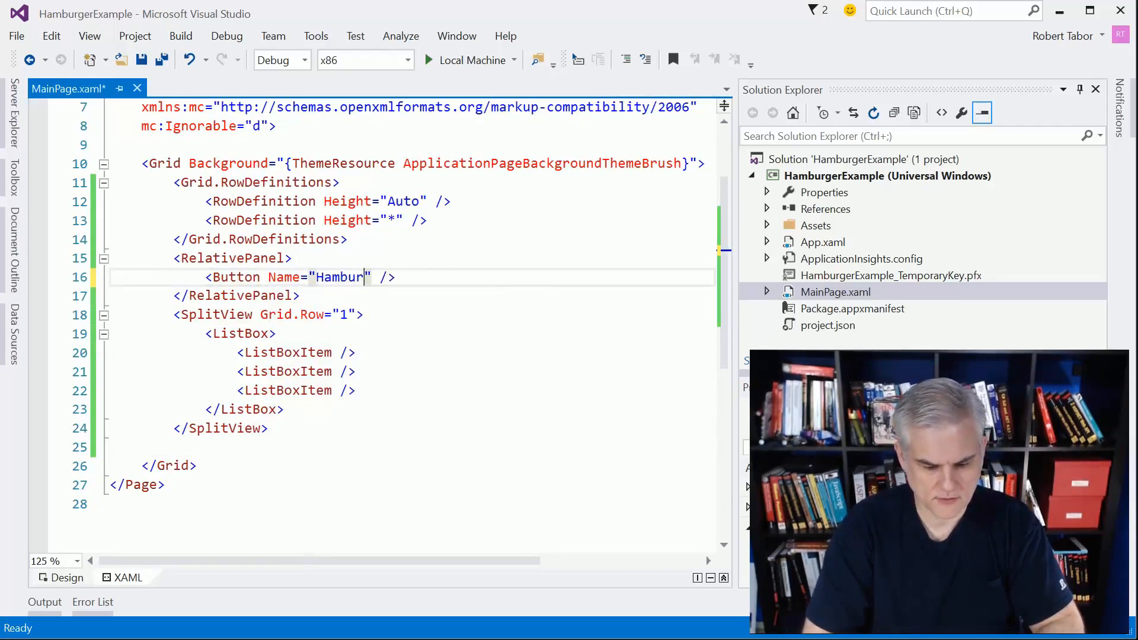
{"action": "type", "text": "gerButton\""}
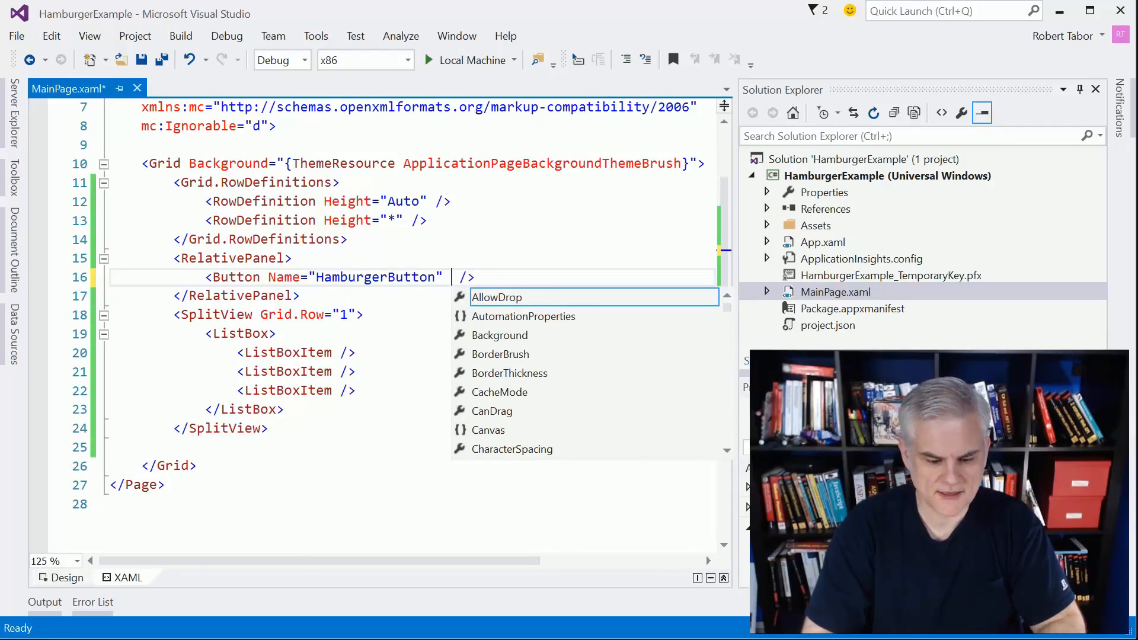
{"action": "type", "text": " Fo"}
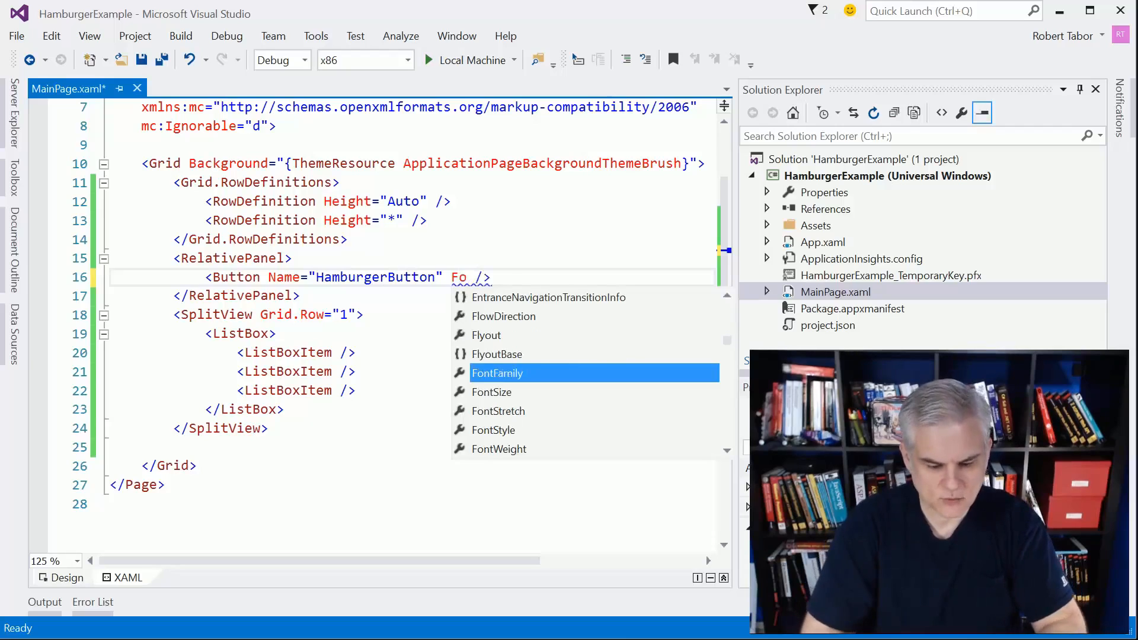
{"action": "type", "text": "nt"}
{"action": "key", "text": "Tab"}
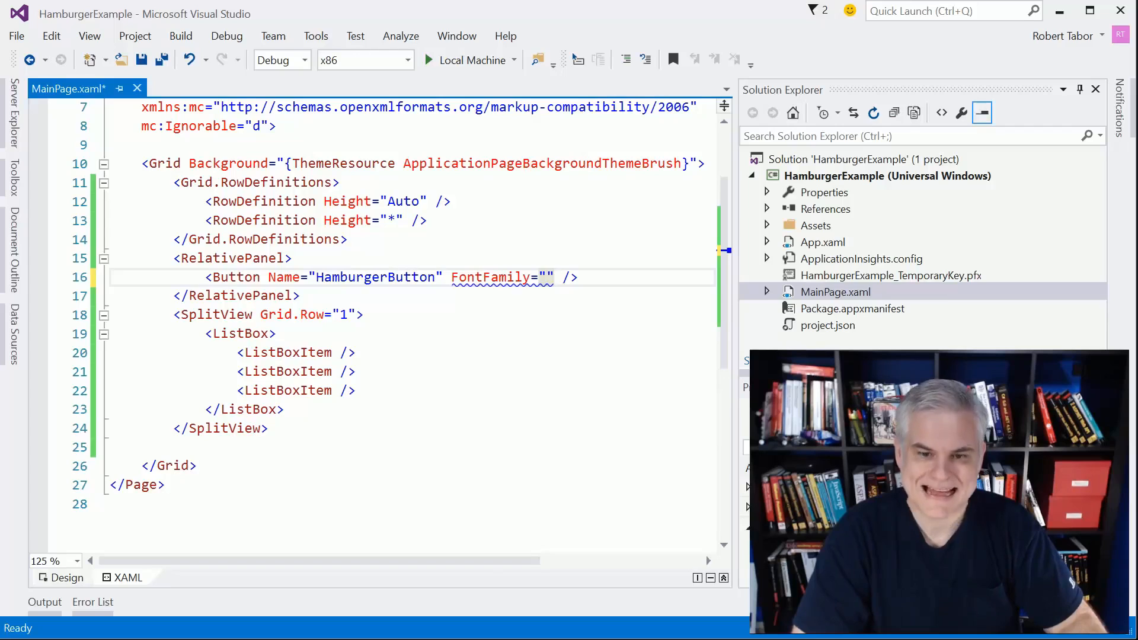
{"action": "key", "text": "alt+Tab"}
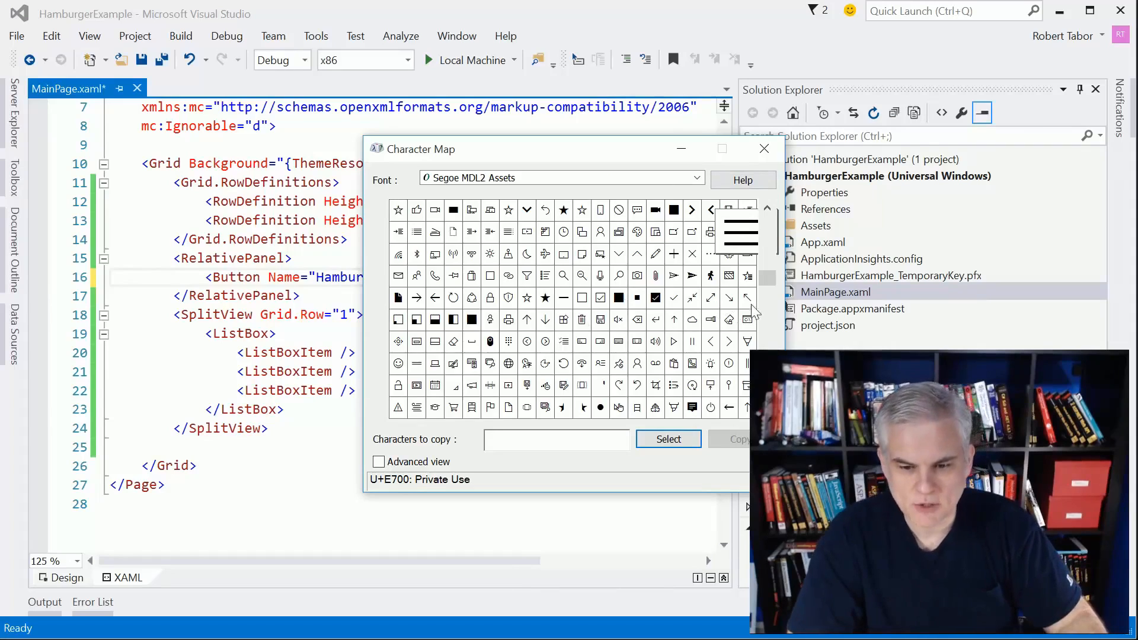
{"action": "mouse_move", "coordinate": [770, 282]}
{"action": "left_mouse_down"}
{"action": "mouse_move", "coordinate": [773, 259]}
{"action": "mouse_move", "coordinate": [774, 303]}
{"action": "left_mouse_up"}
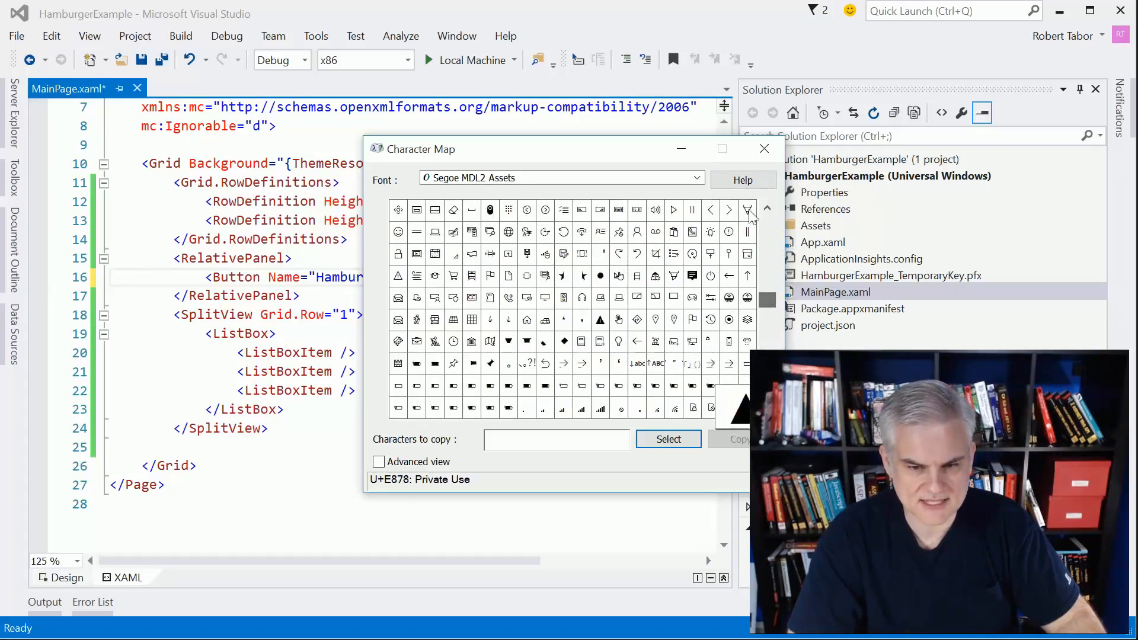
Step: Select Segoe MDL2 Assets, locate hamburger glyph U+E700, and return to the markup
{"action": "left_click", "coordinate": [698, 180]}
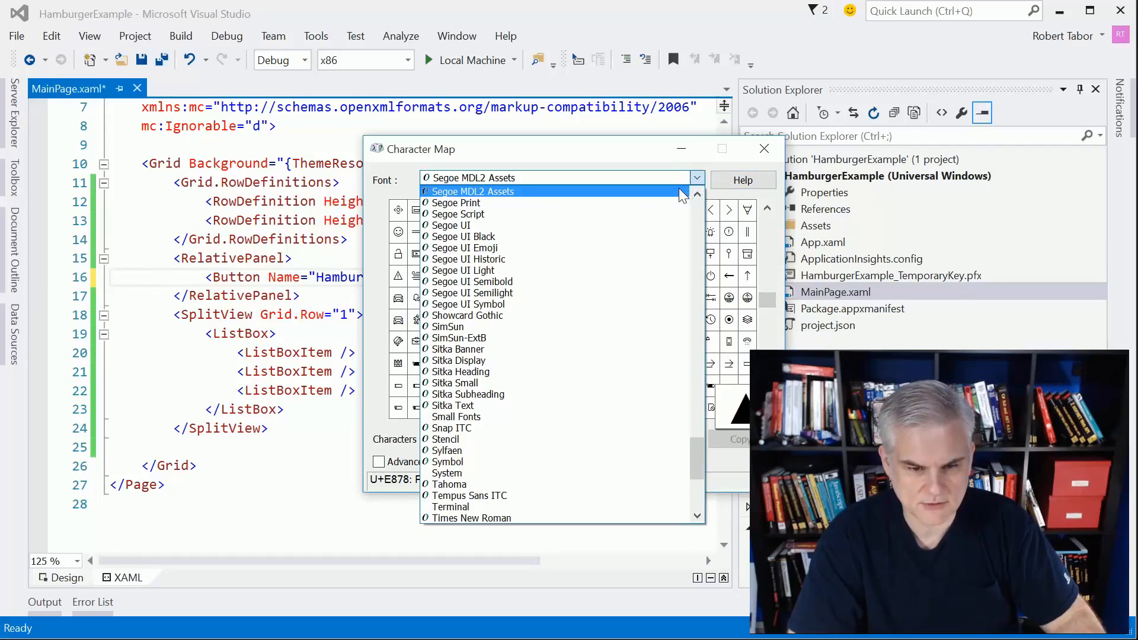
{"action": "left_click", "coordinate": [682, 192]}
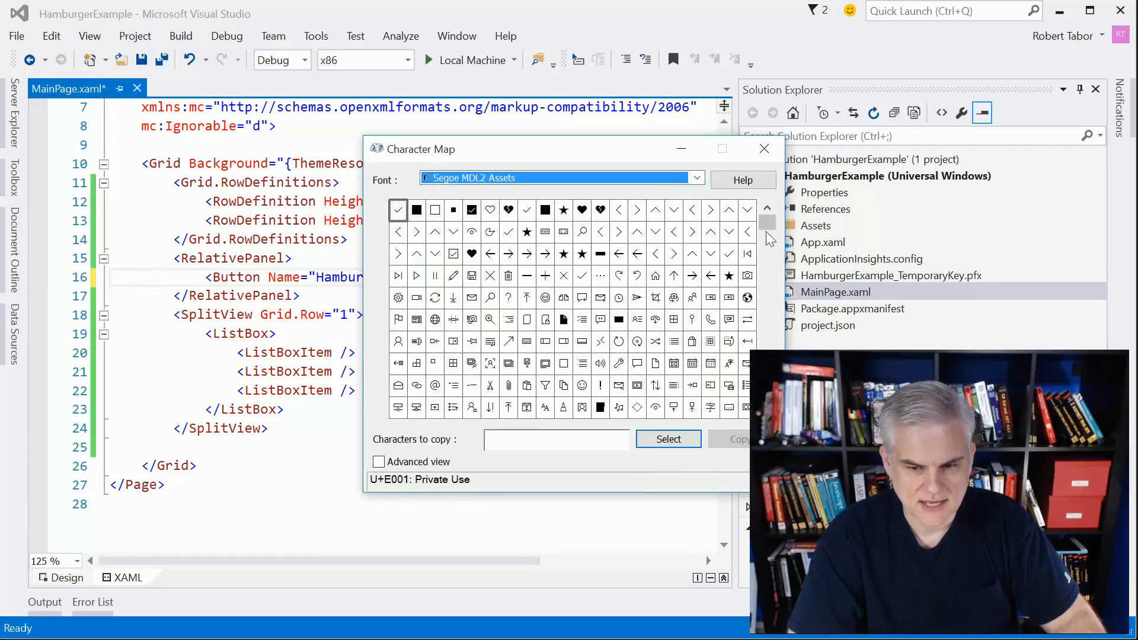
{"action": "mouse_move", "coordinate": [768, 220]}
{"action": "left_mouse_down"}
{"action": "mouse_move", "coordinate": [771, 348]}
{"action": "mouse_move", "coordinate": [771, 302]}
{"action": "left_mouse_up"}
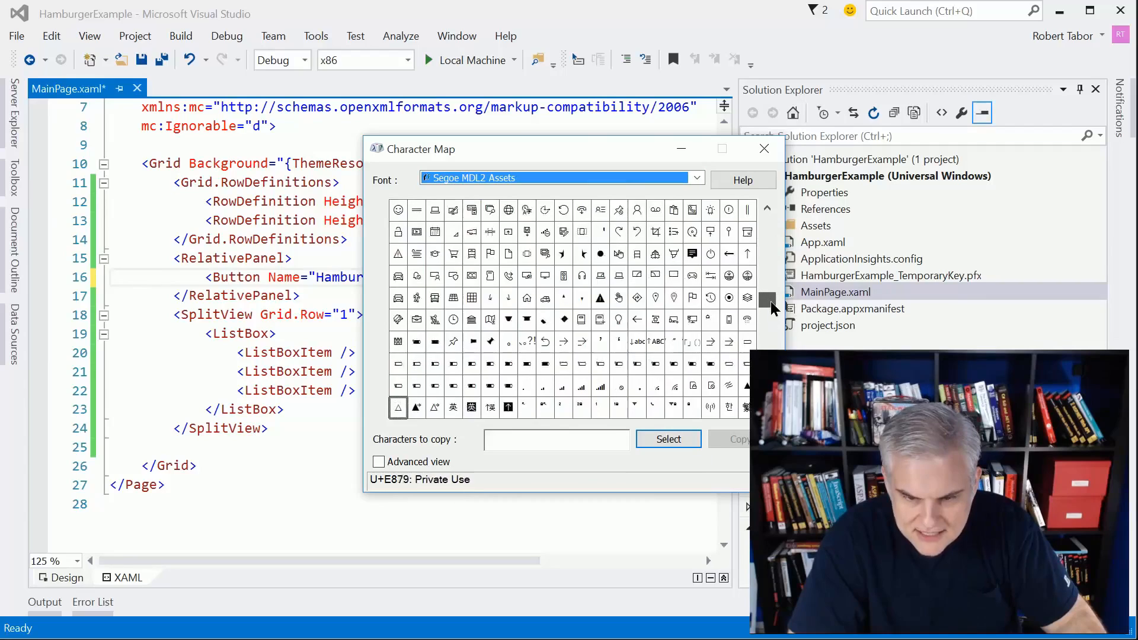
{"action": "left_click_drag", "start_coordinate": [771, 302], "coordinate": [770, 355]}
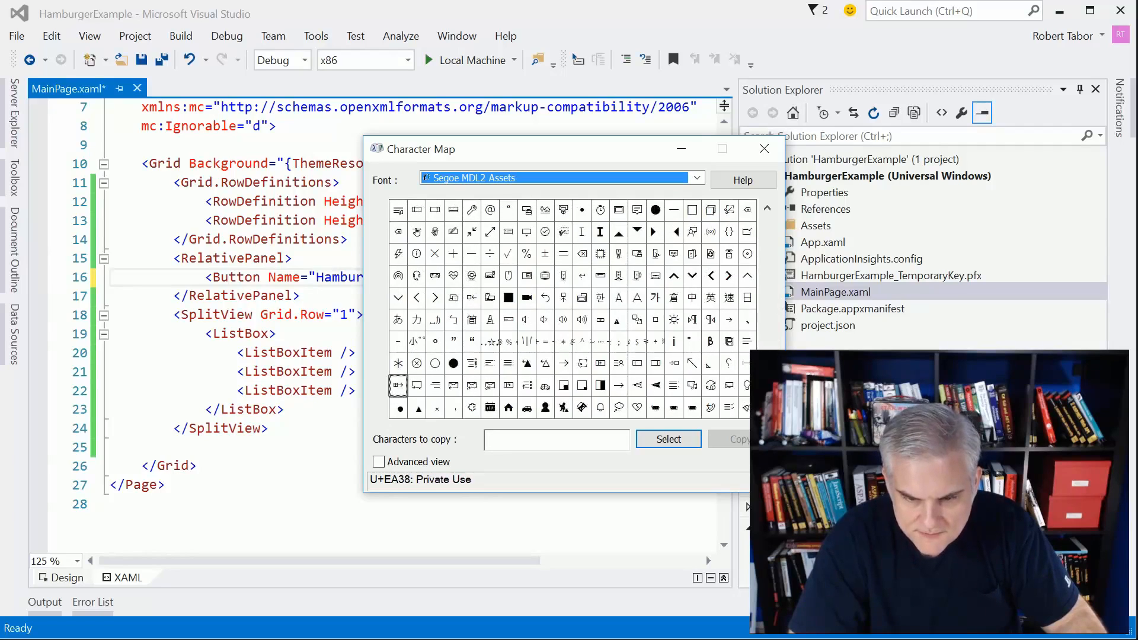
{"action": "scroll", "coordinate": [570, 311], "scroll_direction": "up", "scroll_amount": 1}
{"action": "scroll", "coordinate": [569, 311], "scroll_direction": "up", "scroll_amount": 2}
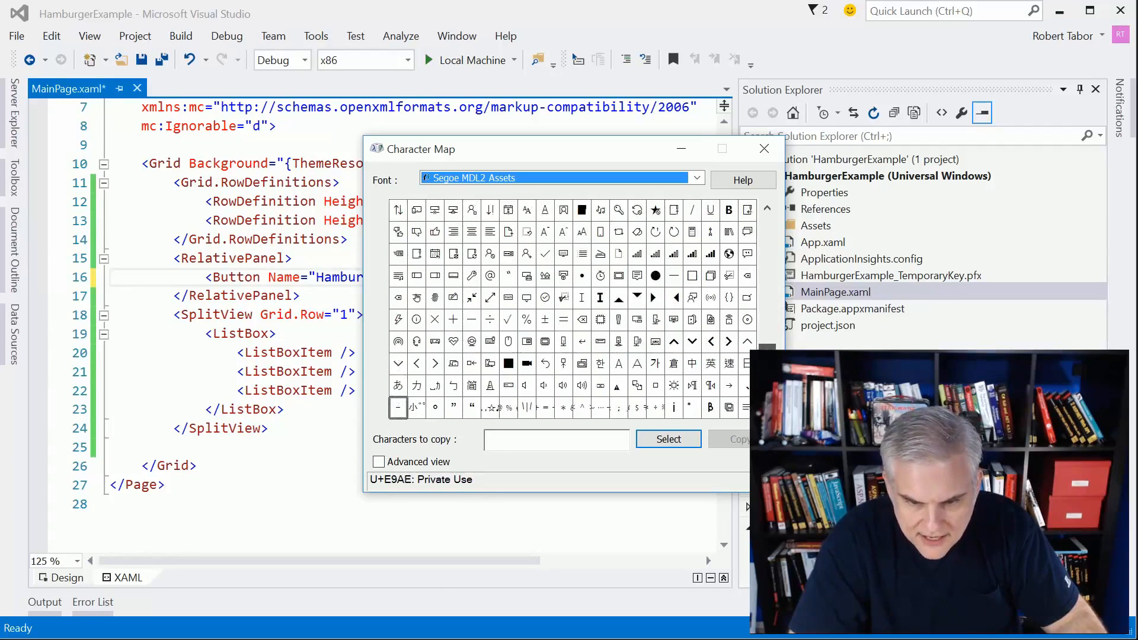
{"action": "left_click", "coordinate": [526, 232]}
{"action": "scroll", "coordinate": [526, 231], "scroll_direction": "up", "scroll_amount": 5}
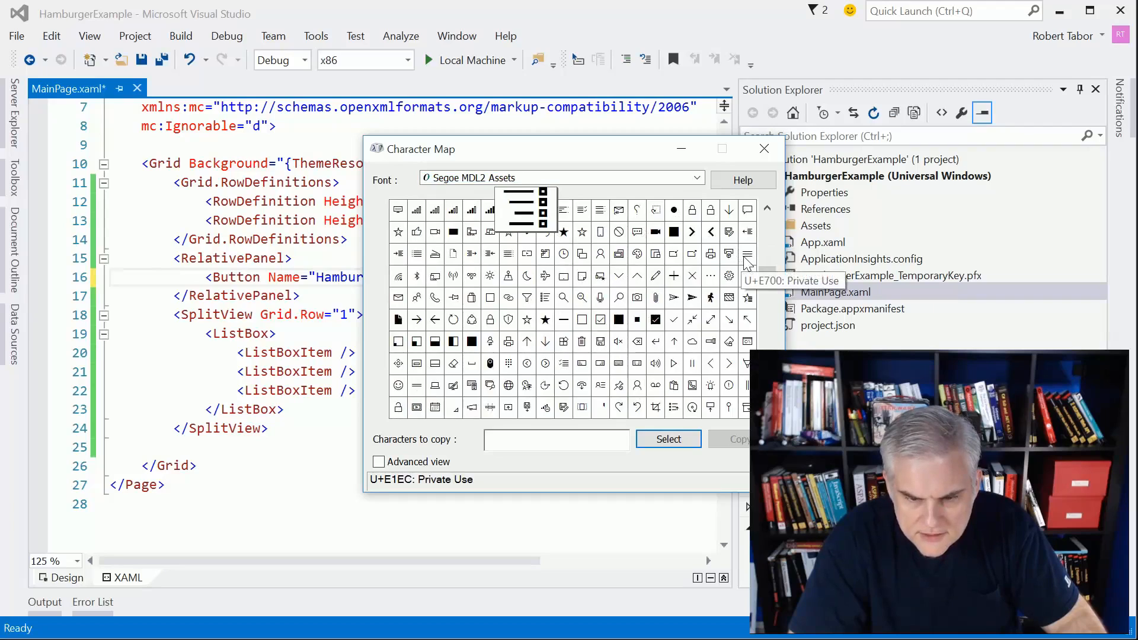
{"action": "left_click", "coordinate": [746, 233]}
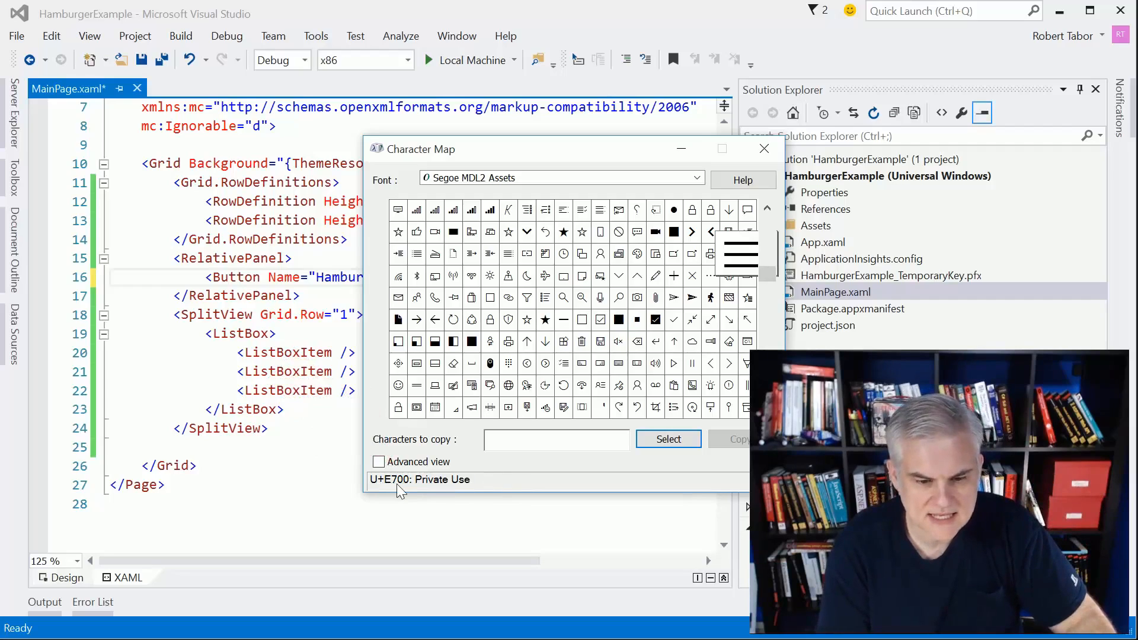
{"action": "left_click", "coordinate": [683, 148]}
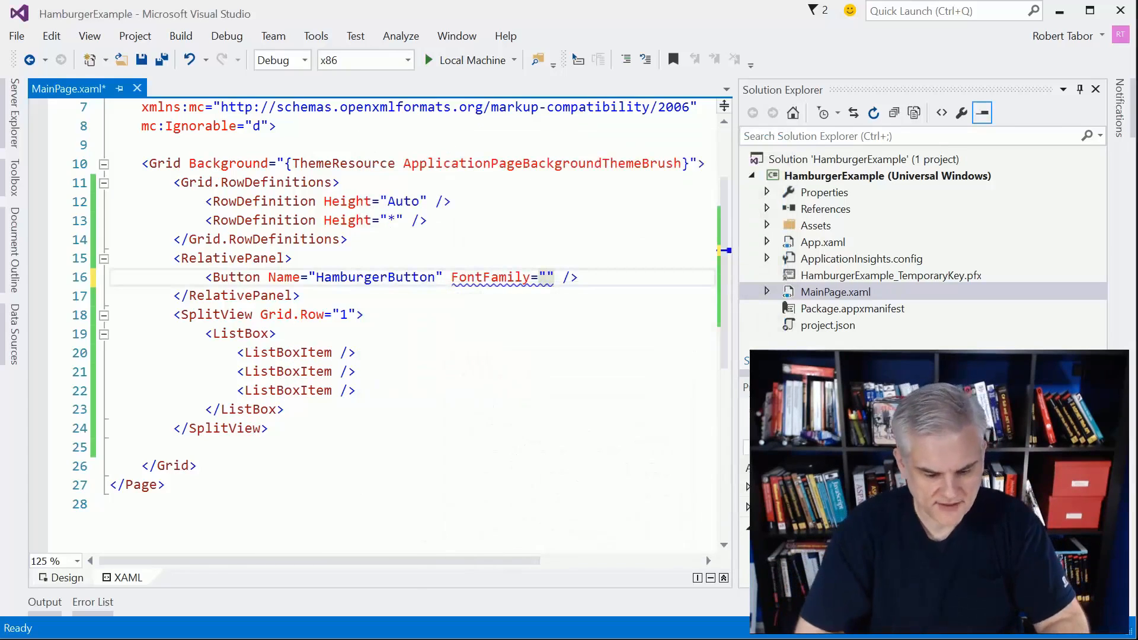
{"action": "type", "text": "Segoe MDL"}
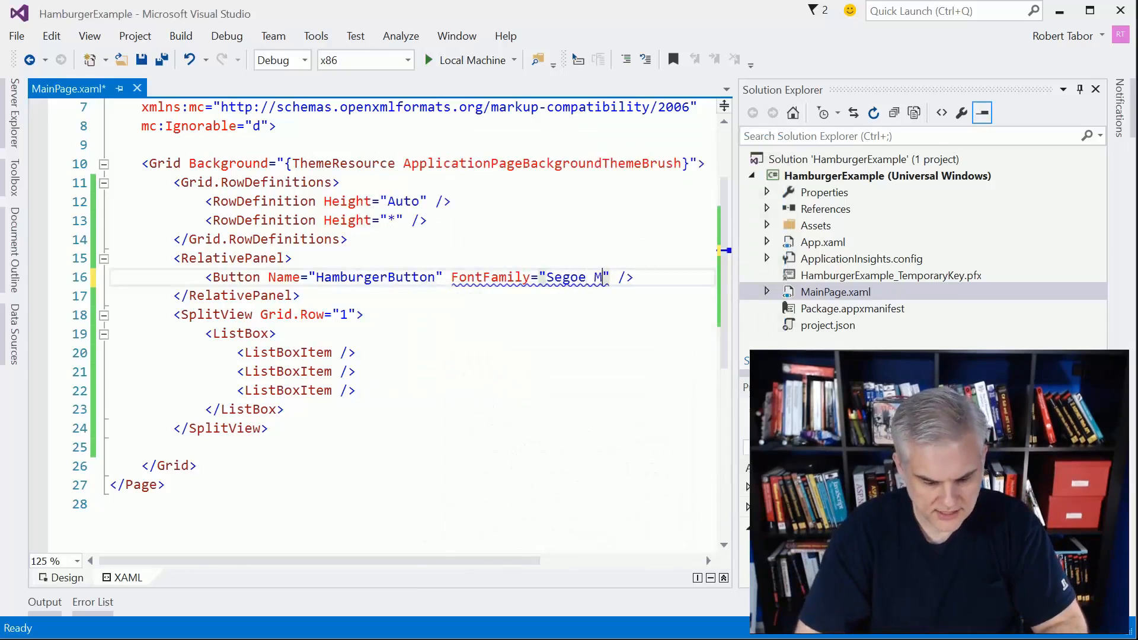
{"action": "type", "text": "2 Ass"}
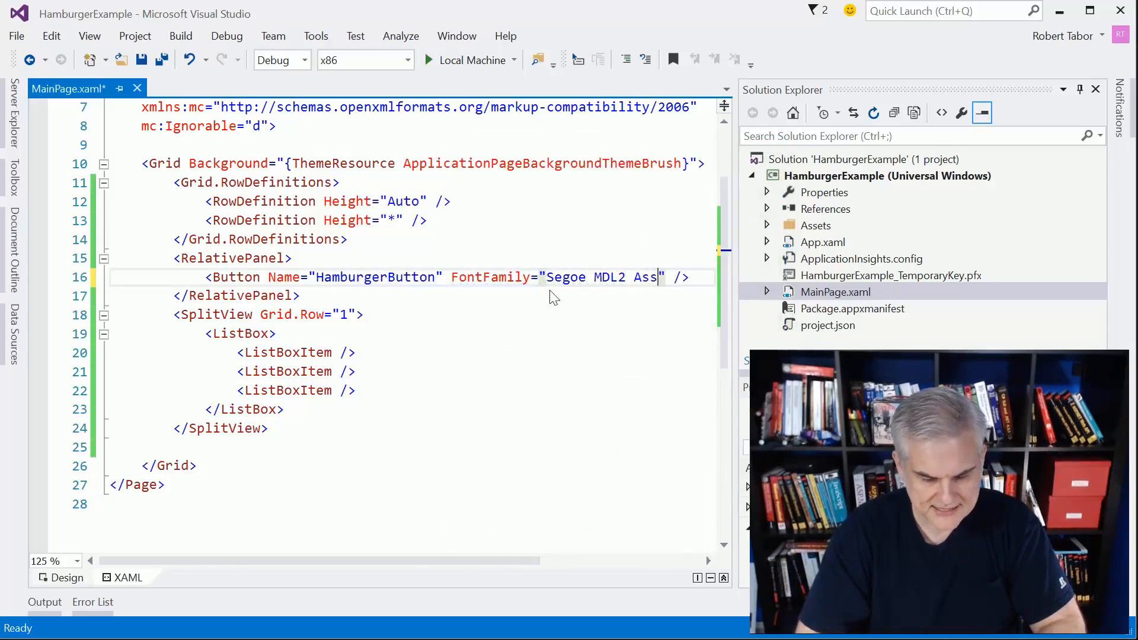
{"action": "type", "text": "ets\" "}
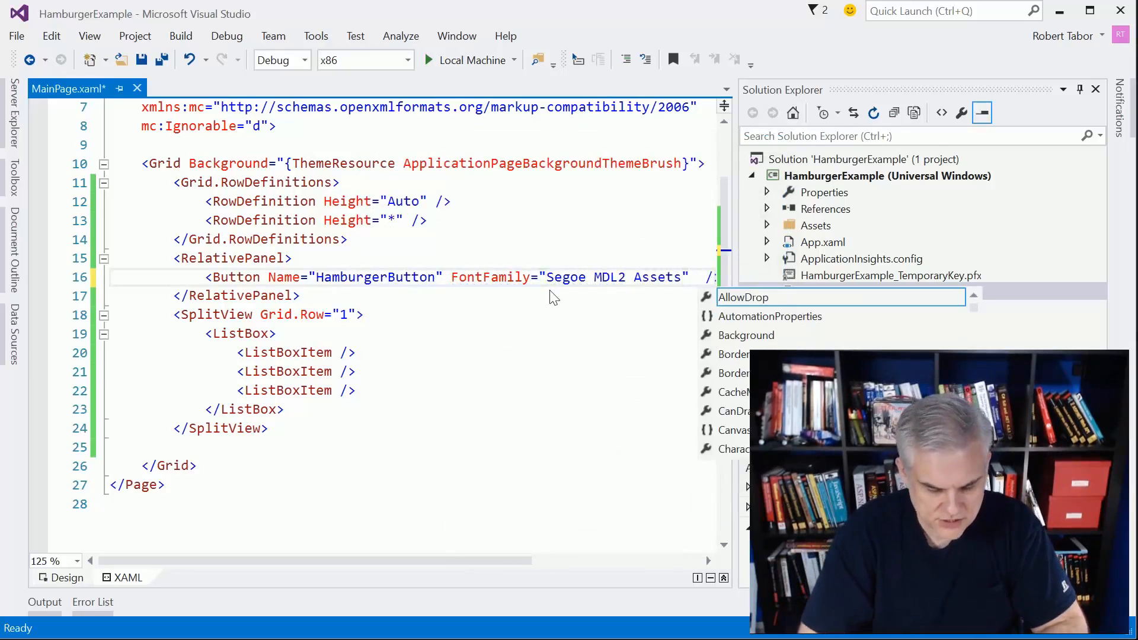
{"action": "type", "text": "Cont"}
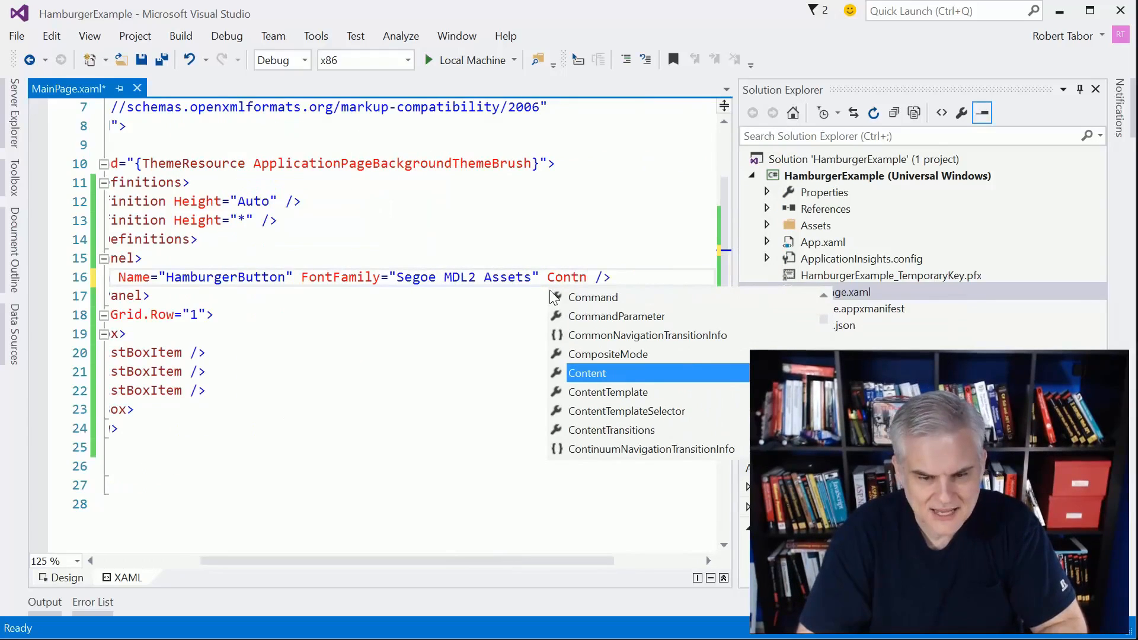
Step: Set Content="&#xE700;", FontSize="36" and a generated HamburgerButton_Click handler on the button
{"action": "key", "text": "Tab"}
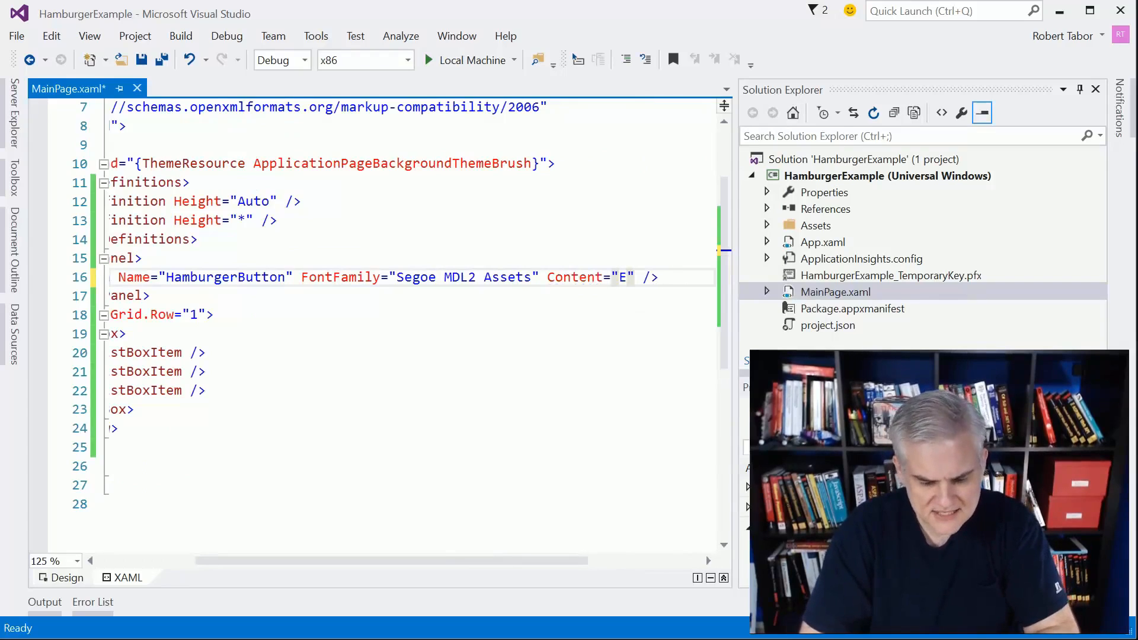
{"action": "type", "text": "700;"}
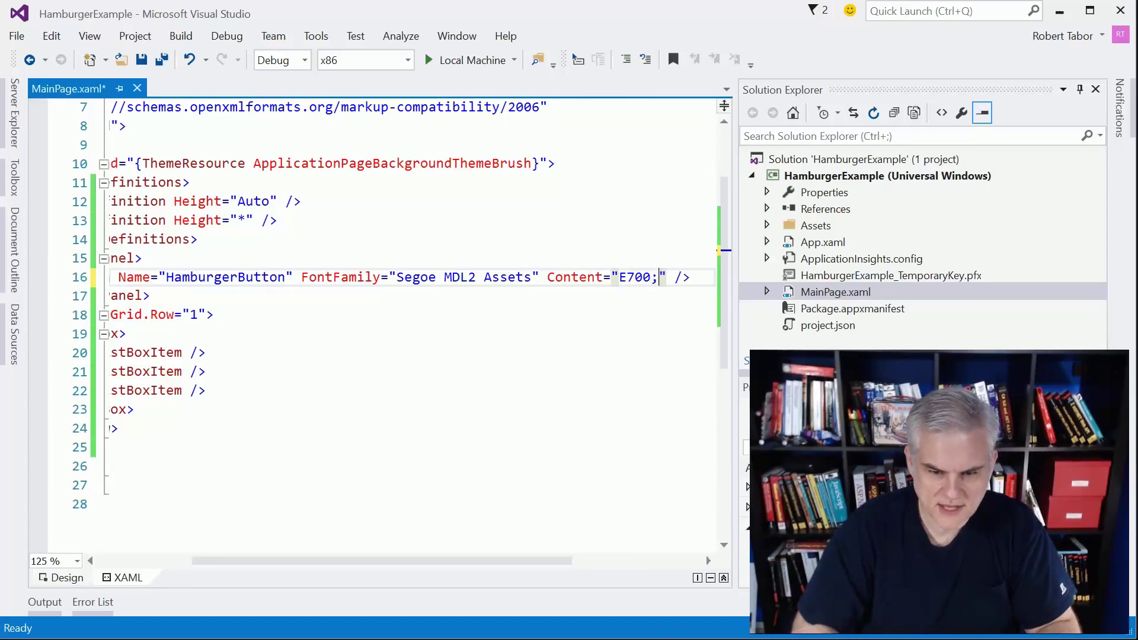
{"action": "key", "text": "shift+Left"}
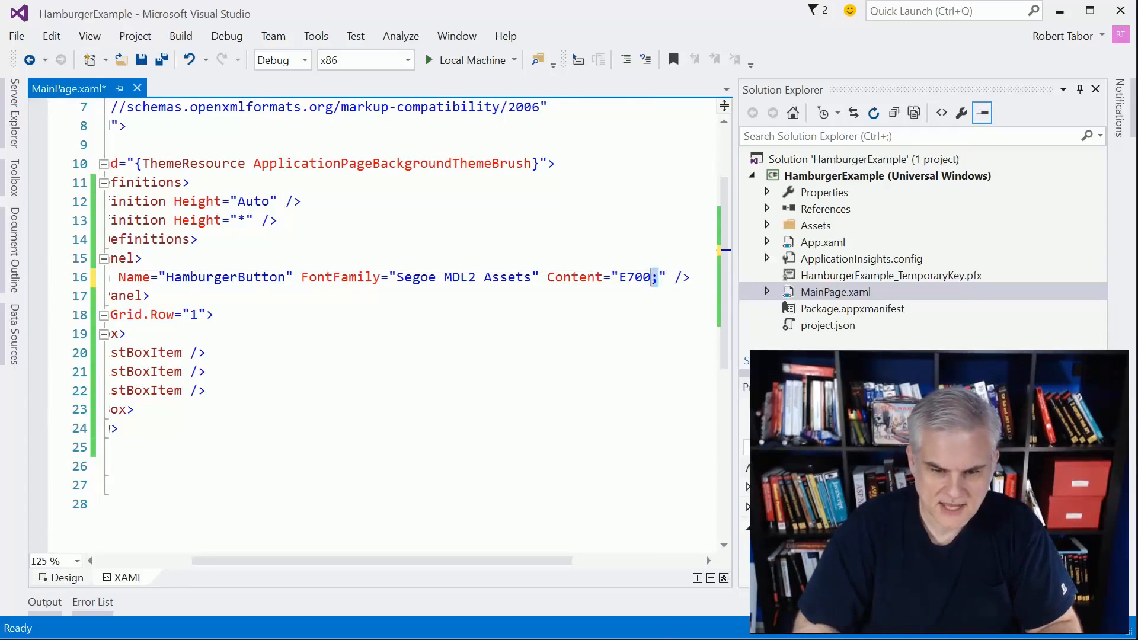
{"action": "key", "text": "shift+Left"}
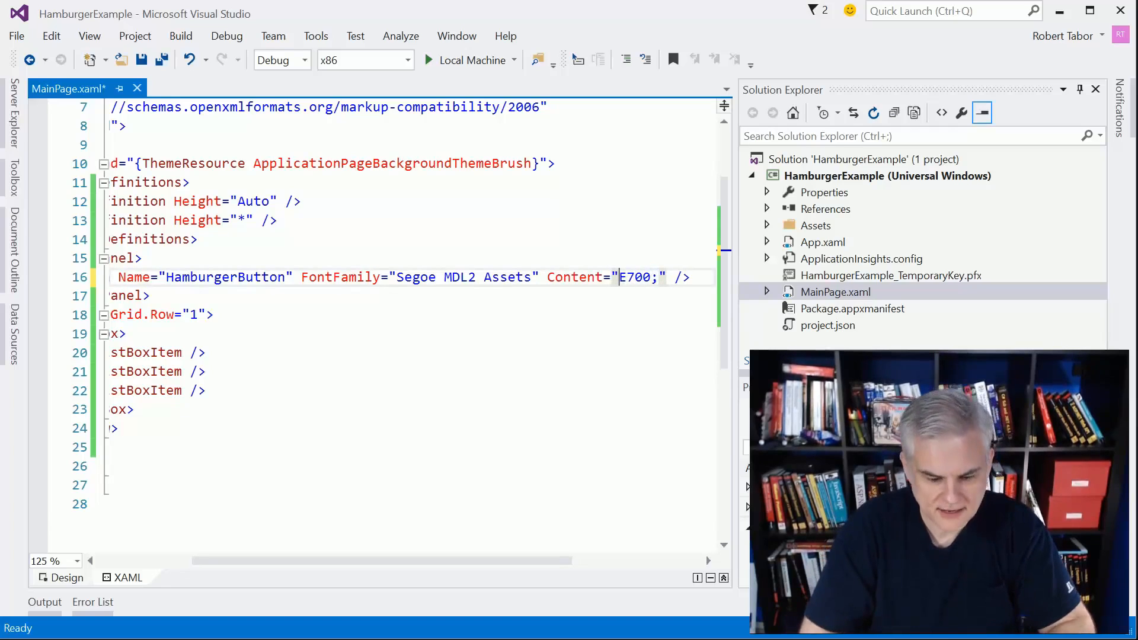
{"action": "type", "text": "&"}
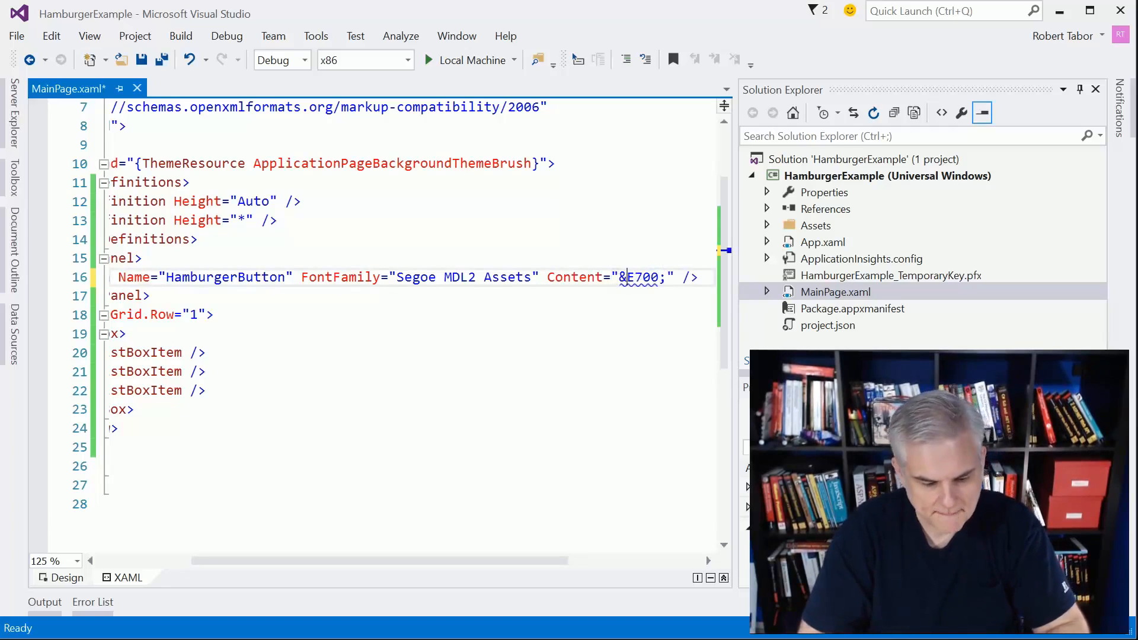
{"action": "type", "text": "#xE700;\""}
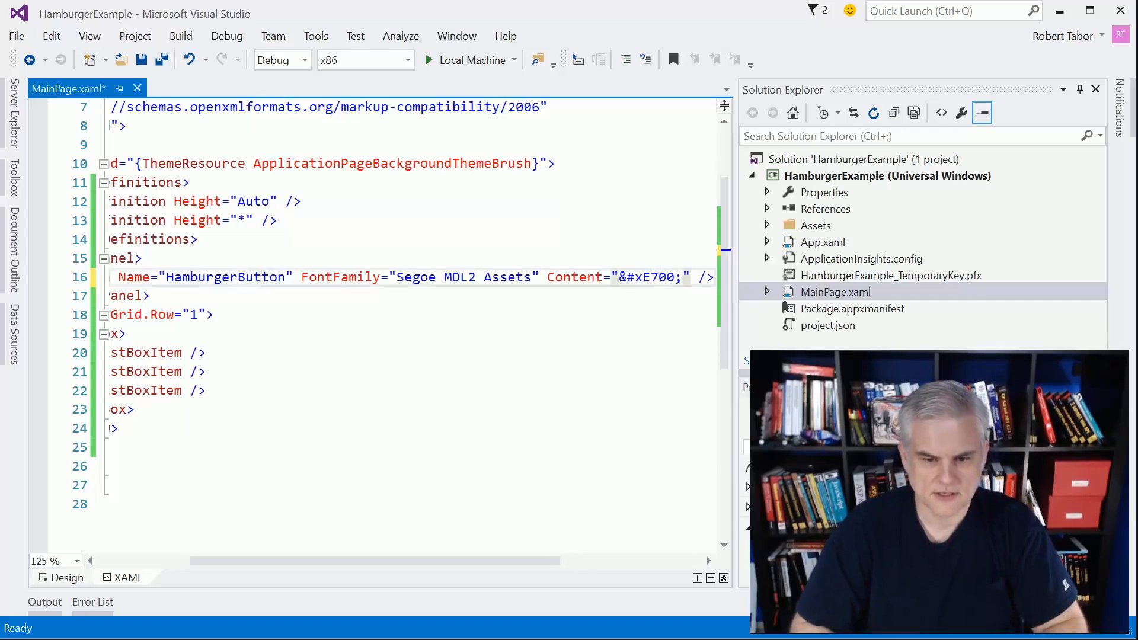
{"action": "type", "text": " Fon "}
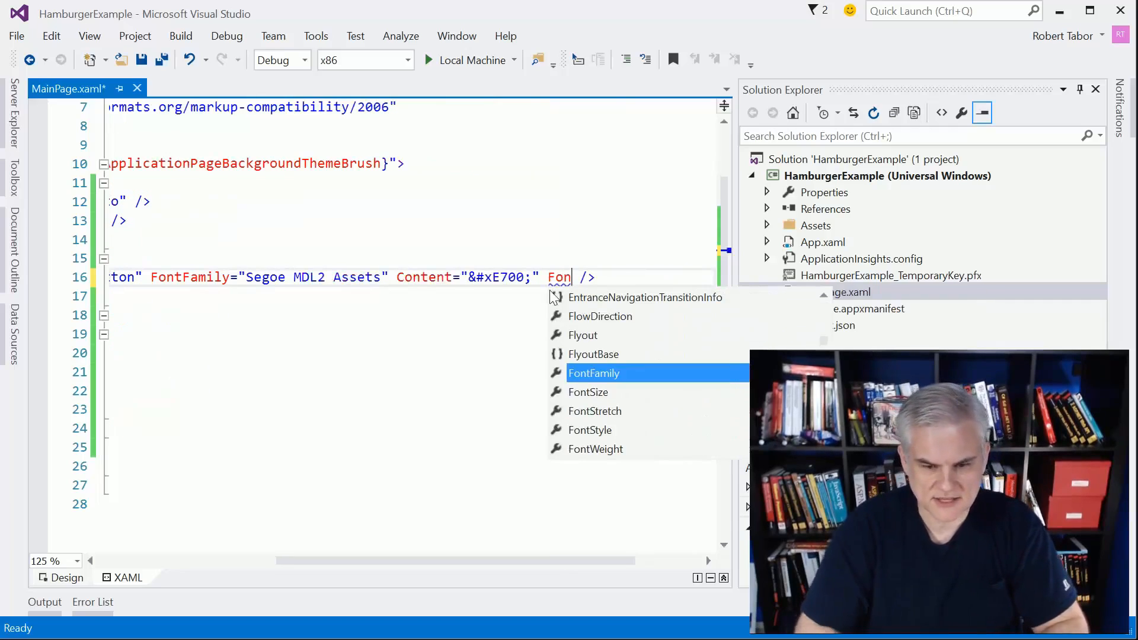
{"action": "type", "text": "tS"}
{"action": "key", "text": "Tab"}
{"action": "type", "text": "36"}
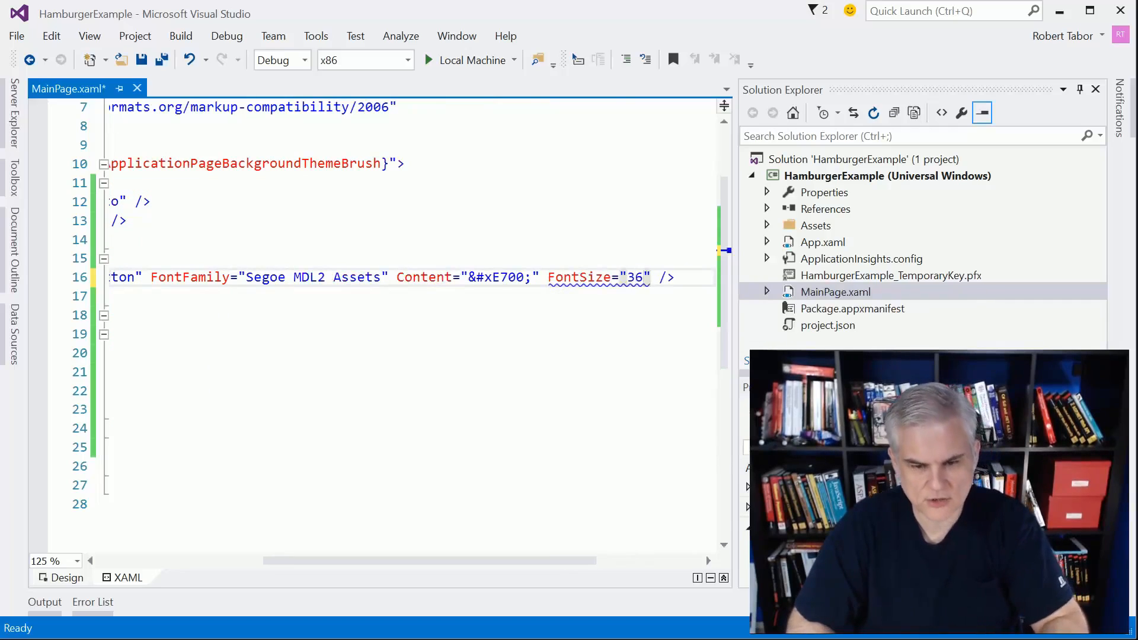
{"action": "key", "text": "Right"}
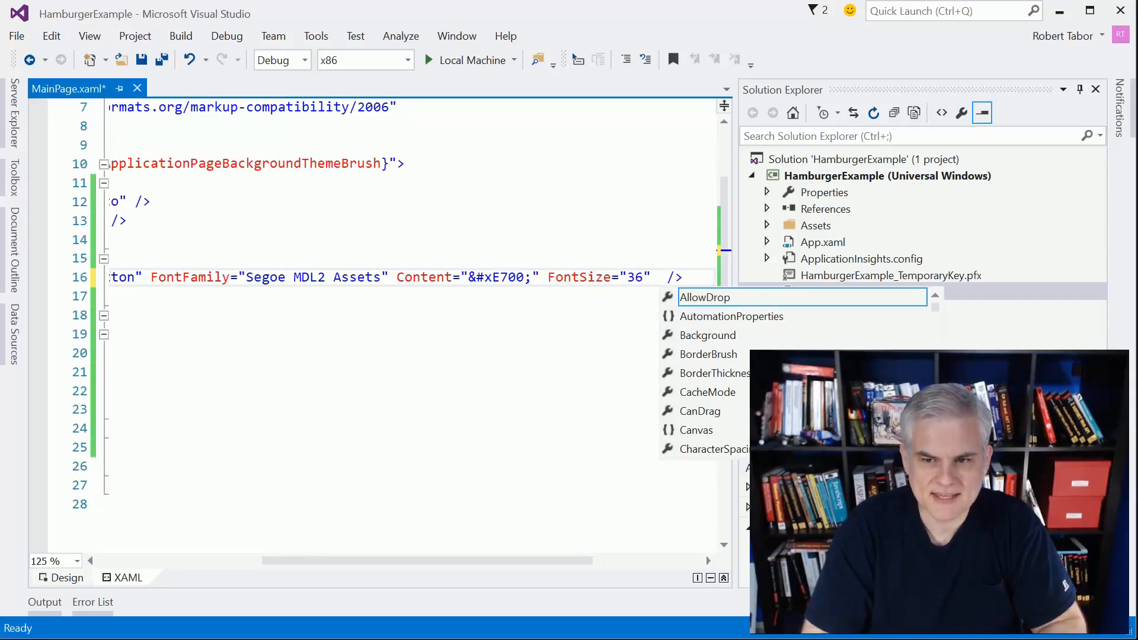
{"action": "type", "text": "Clic"}
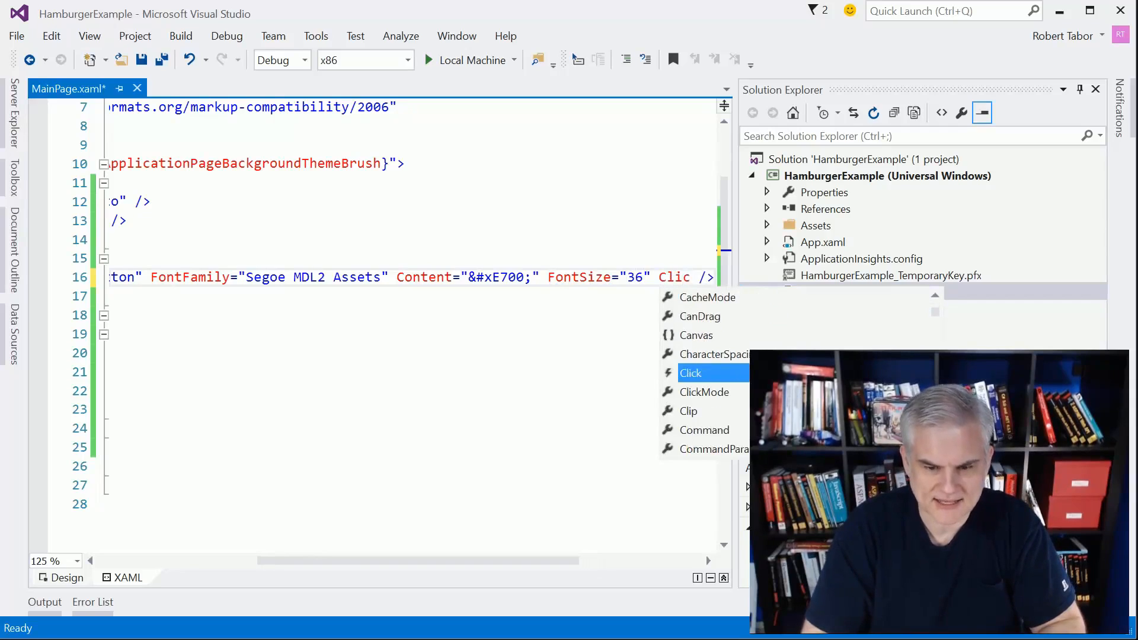
{"action": "type", "text": "k="}
{"action": "key", "text": "Tab"}
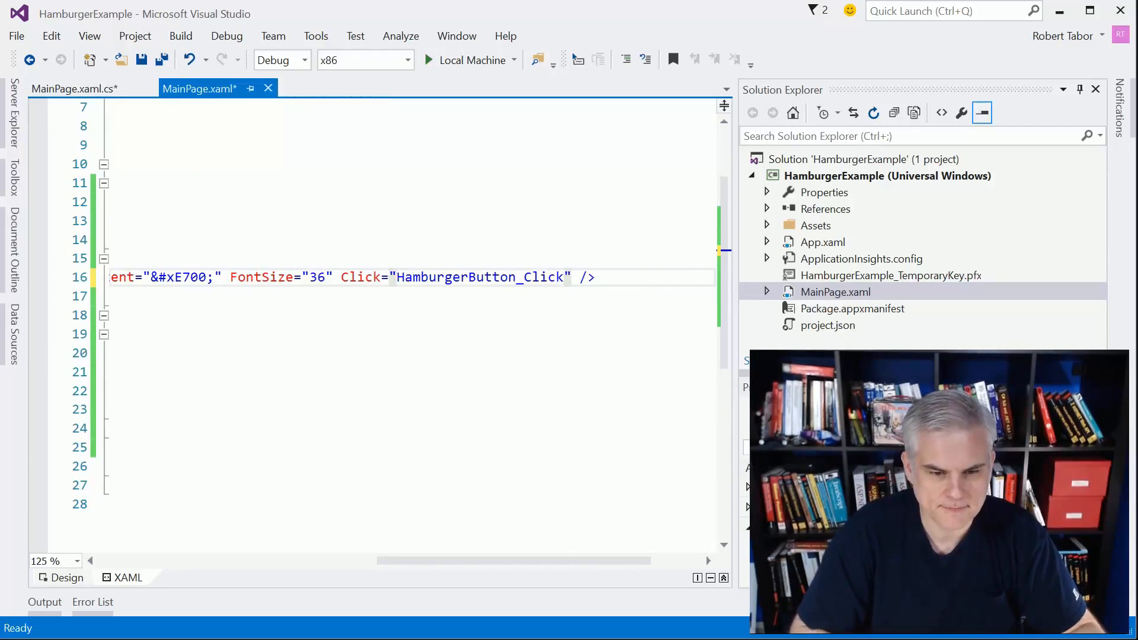
Step: Save all files and view the page design at 66% zoom showing the hamburger icon
{"action": "key", "text": "Home"}
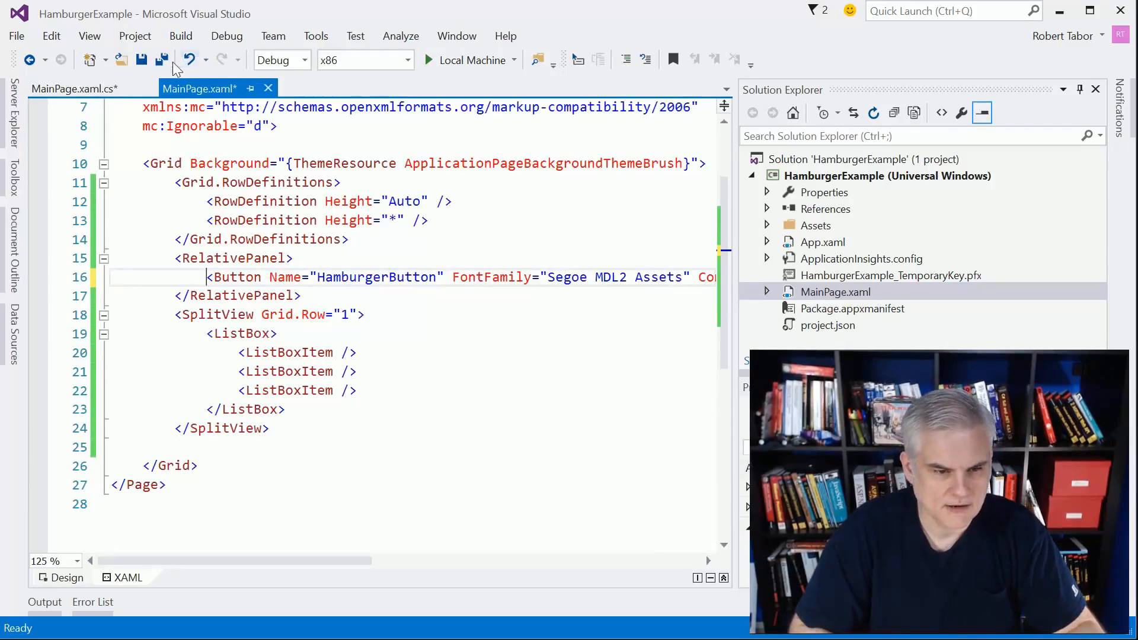
{"action": "left_click", "coordinate": [163, 60]}
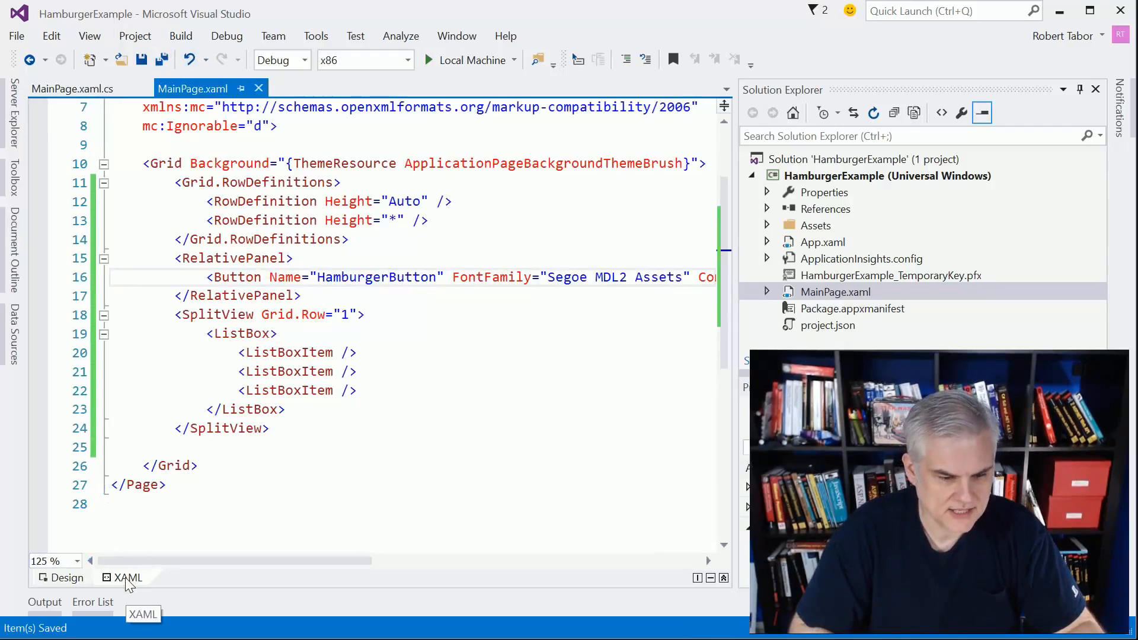
{"action": "left_click", "coordinate": [67, 577]}
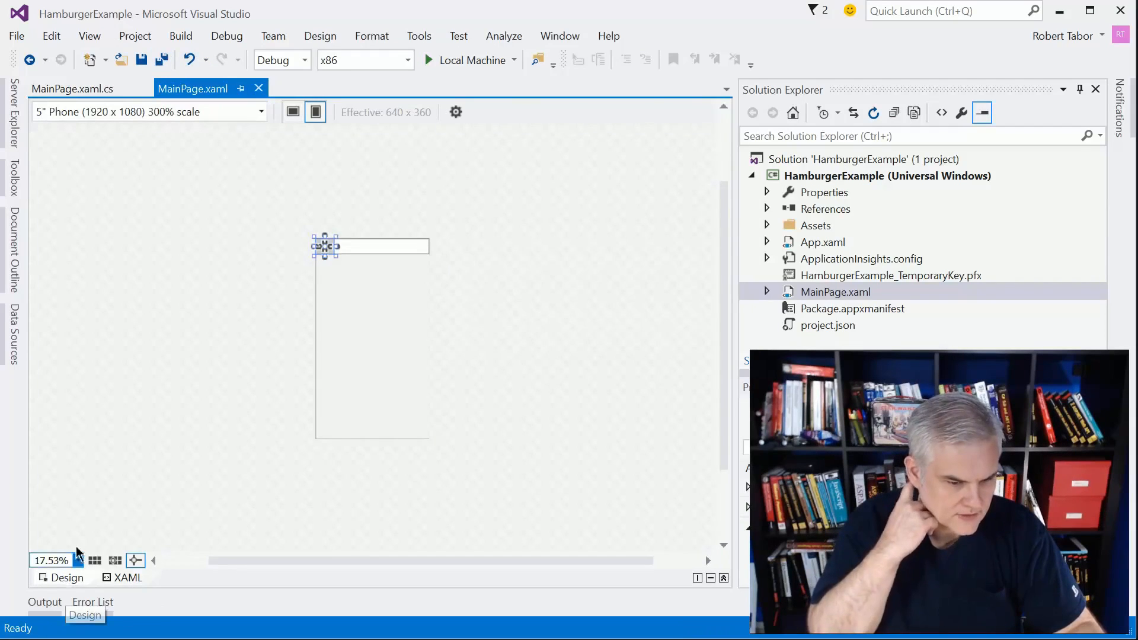
{"action": "double_click", "coordinate": [51, 560]}
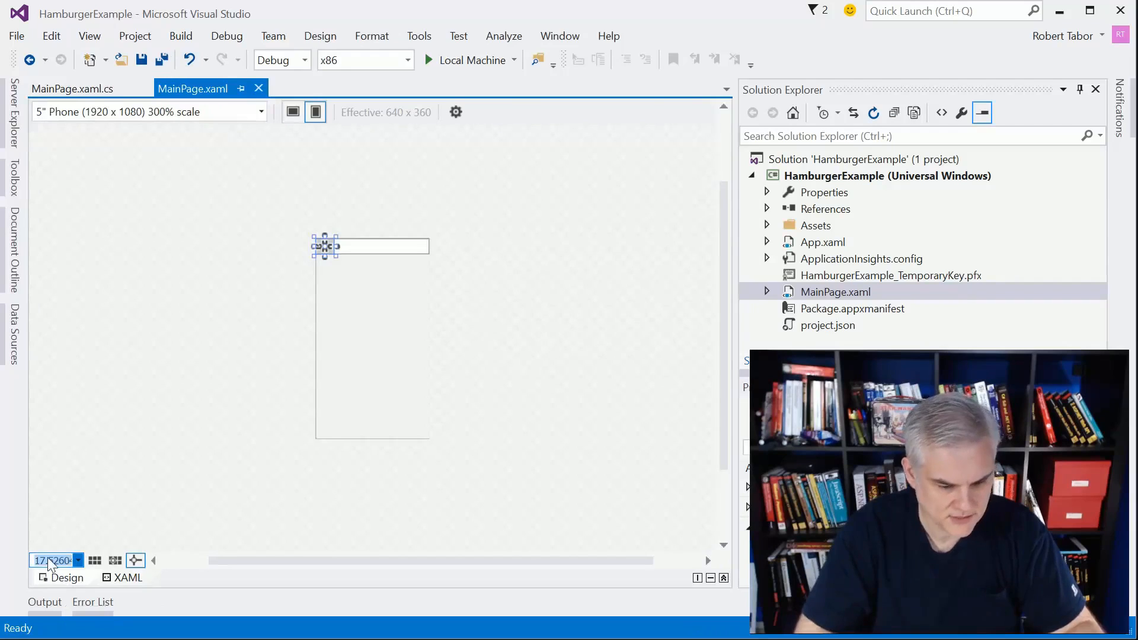
{"action": "type", "text": "66"}
{"action": "key", "text": "Return"}
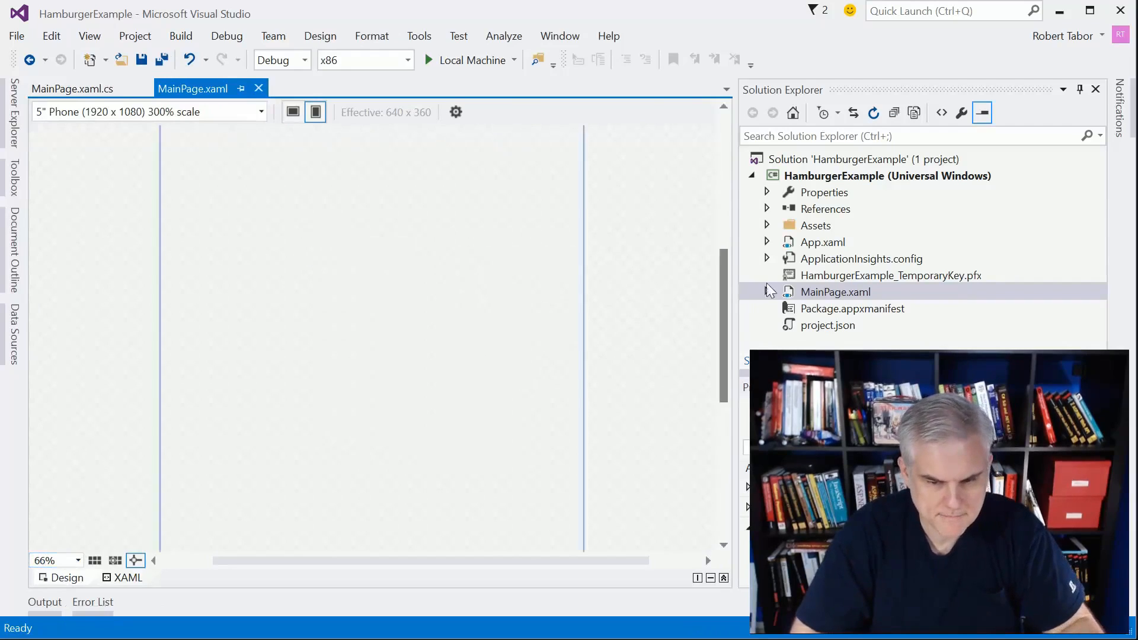
{"action": "left_click_drag", "start_coordinate": [723, 292], "coordinate": [726, 208]}
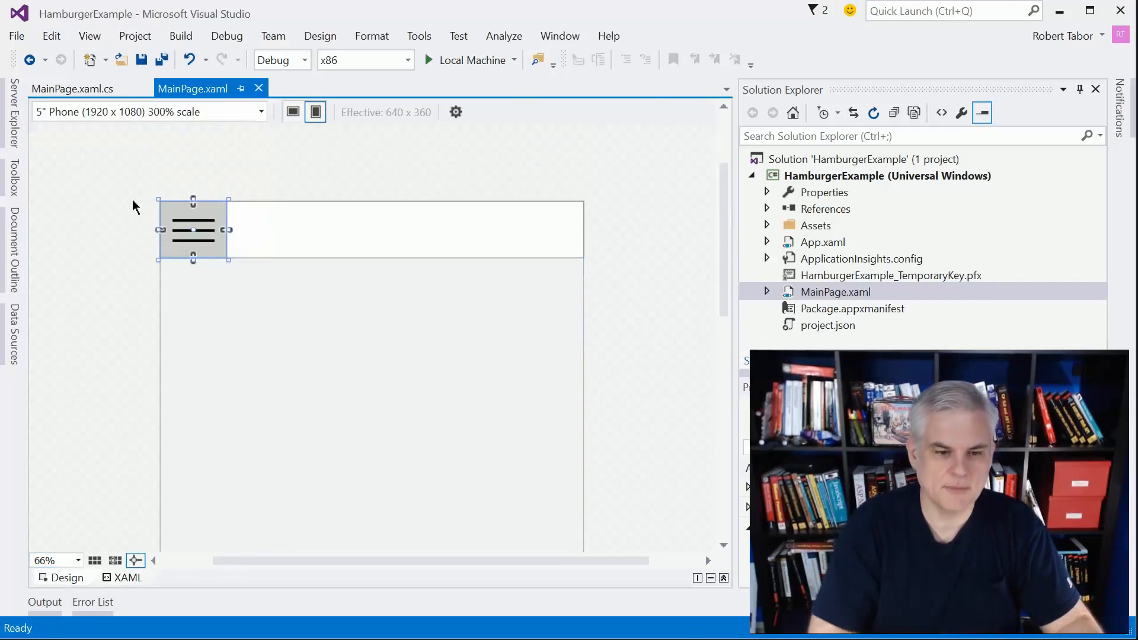
Step: Glance at MainPage.xaml.cs, then return to the XAML markup at the SplitView tag
{"action": "left_click", "coordinate": [72, 89]}
{"action": "scroll", "coordinate": [355, 267], "scroll_direction": "down", "scroll_amount": 3}
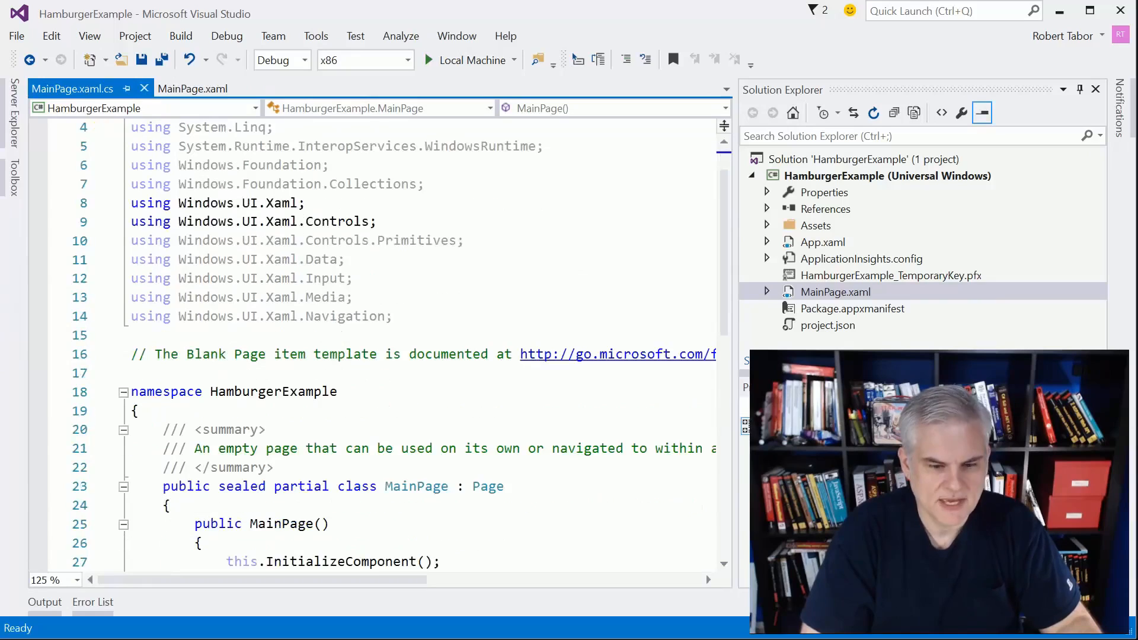
{"action": "left_click", "coordinate": [192, 88]}
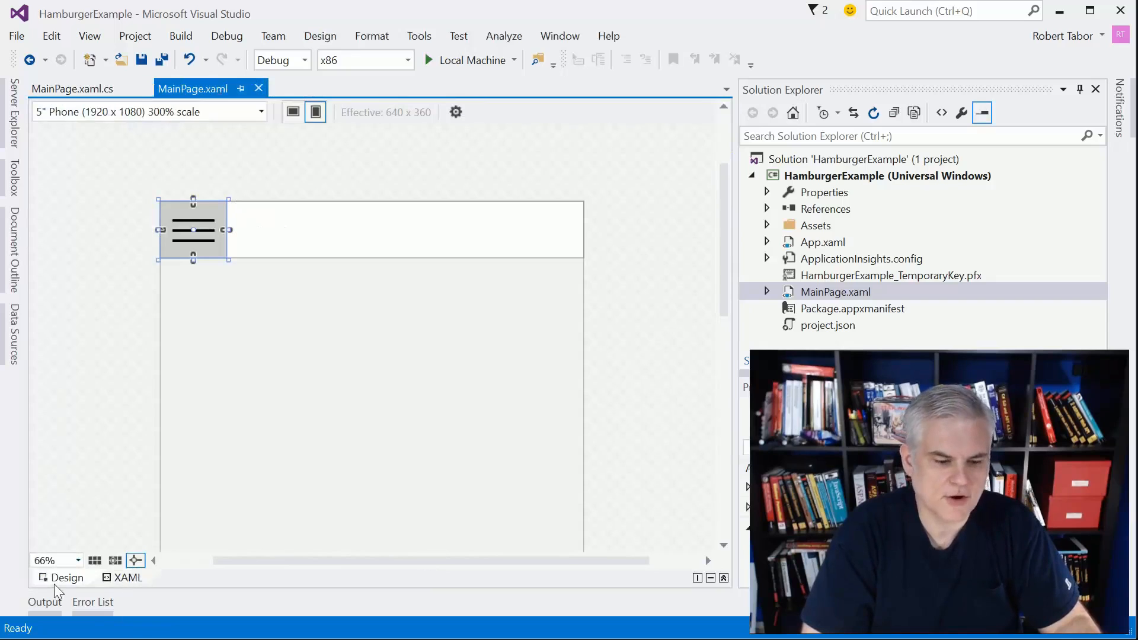
{"action": "left_click", "coordinate": [123, 576]}
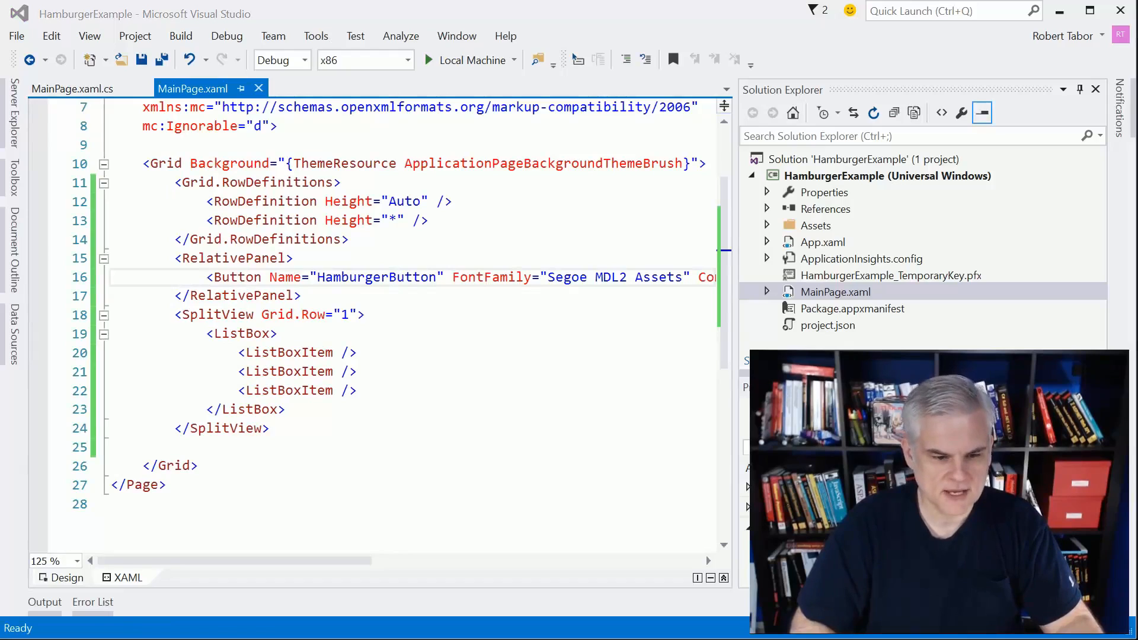
{"action": "left_click", "coordinate": [258, 314]}
{"action": "type", "text": "M"}
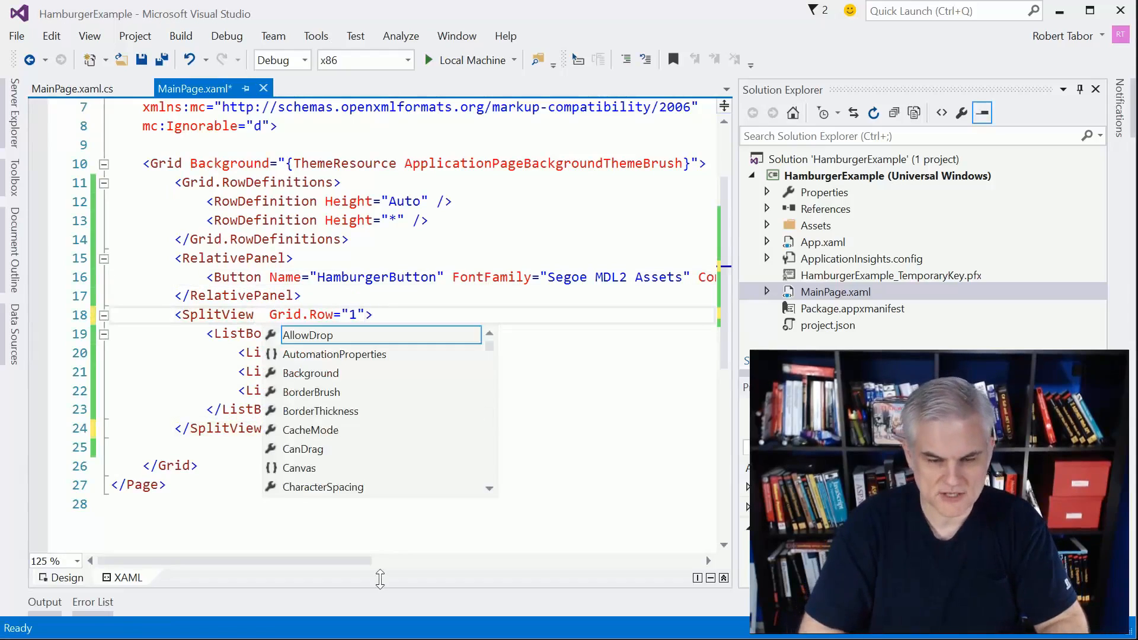
Step: Name the SplitView MySplitView and set DisplayMode="CompactOverlay"
{"action": "key", "text": "BackSpace"}
{"action": "type", "text": "Nam"}
{"action": "key", "text": "Tab"}
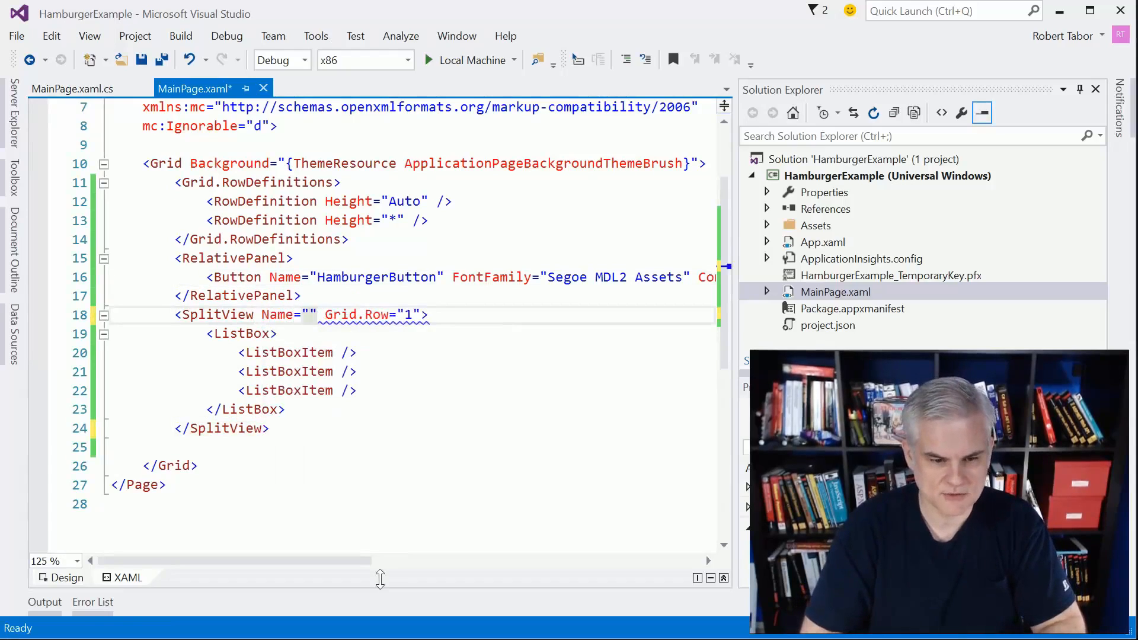
{"action": "type", "text": "MySpl"}
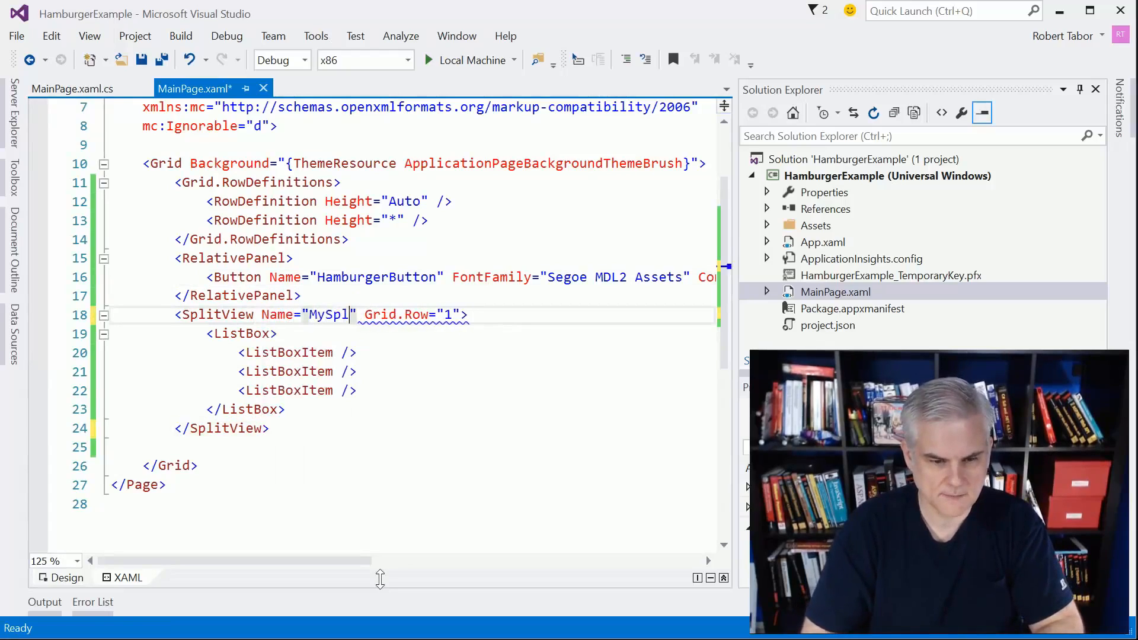
{"action": "type", "text": "itView"}
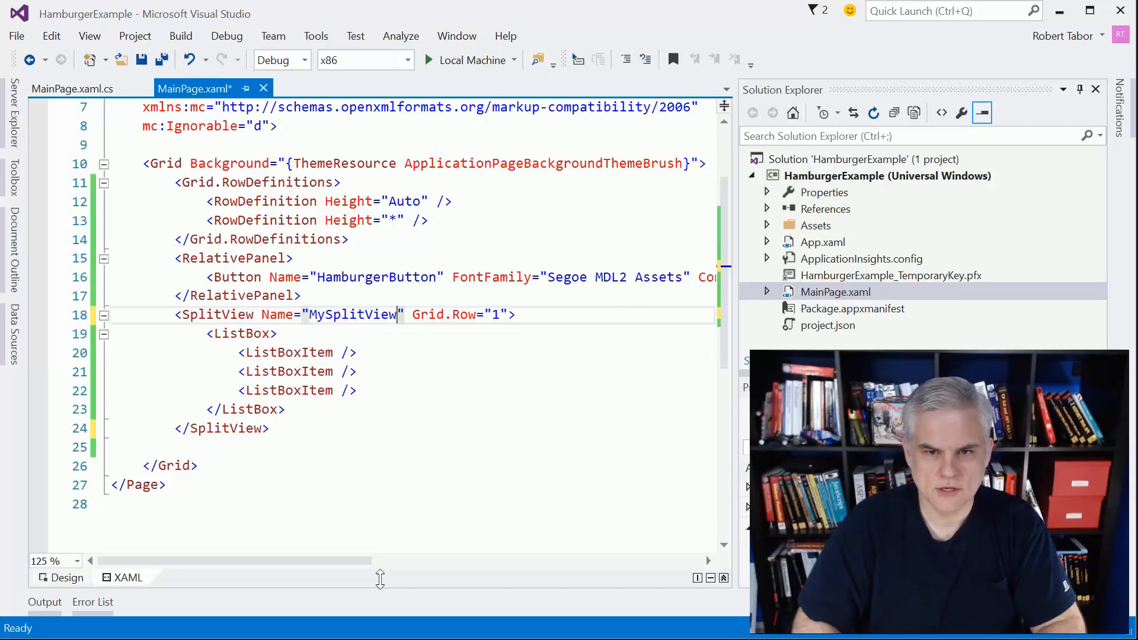
{"action": "key", "text": "Home"}
{"action": "key", "text": "Down"}
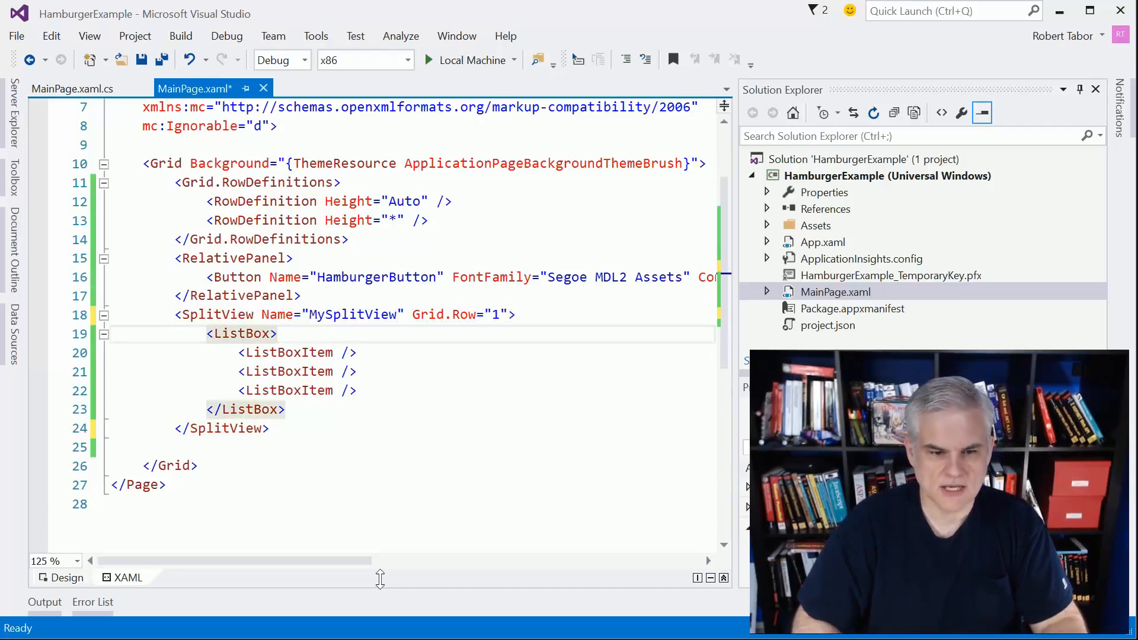
{"action": "key", "text": "Up"}
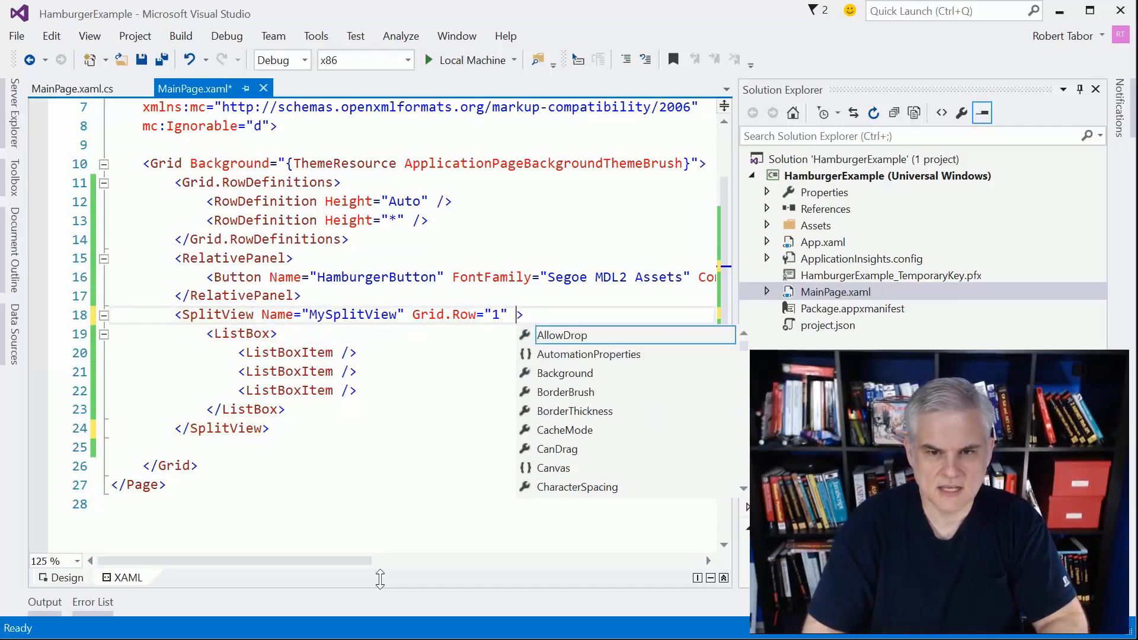
{"action": "type", "text": "Disp"}
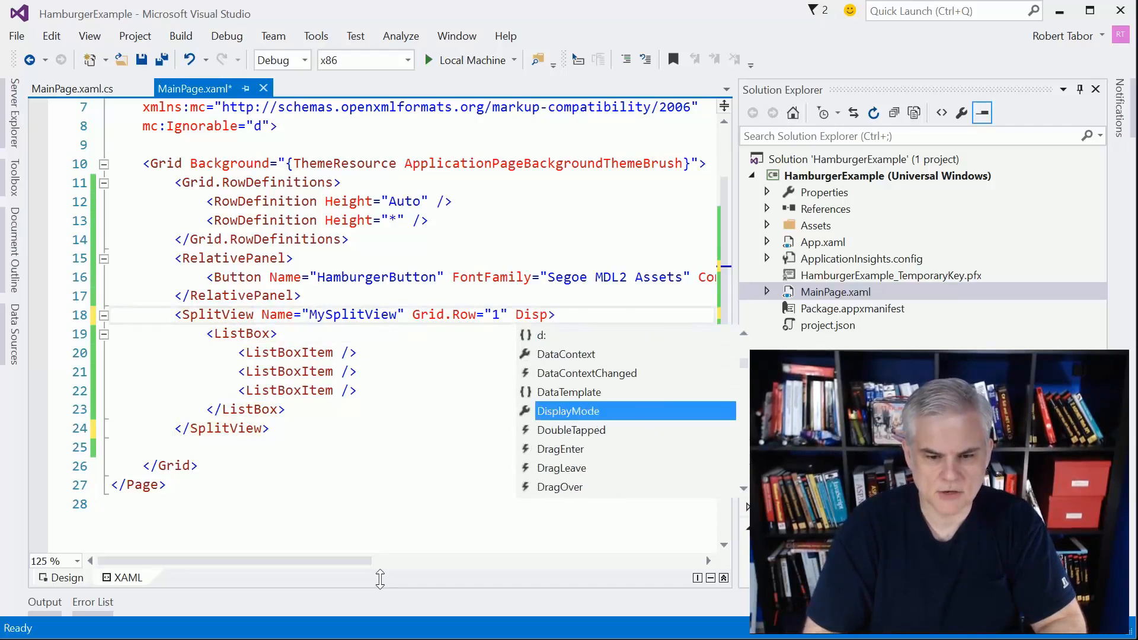
{"action": "key", "text": "Tab"}
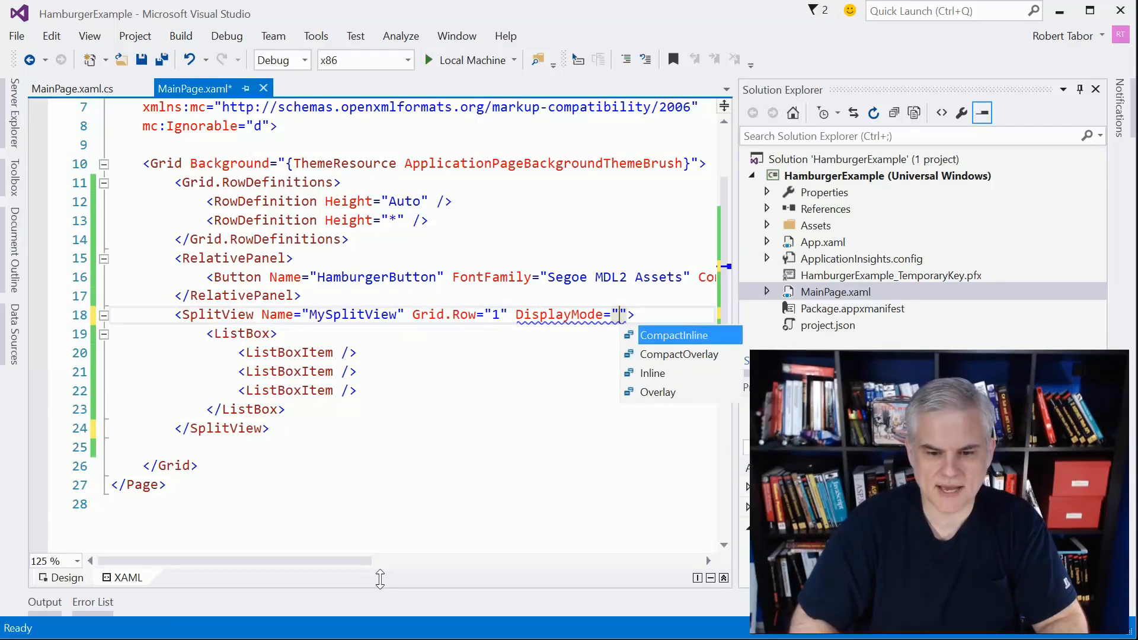
{"action": "key", "text": "Down"}
{"action": "key", "text": "Tab"}
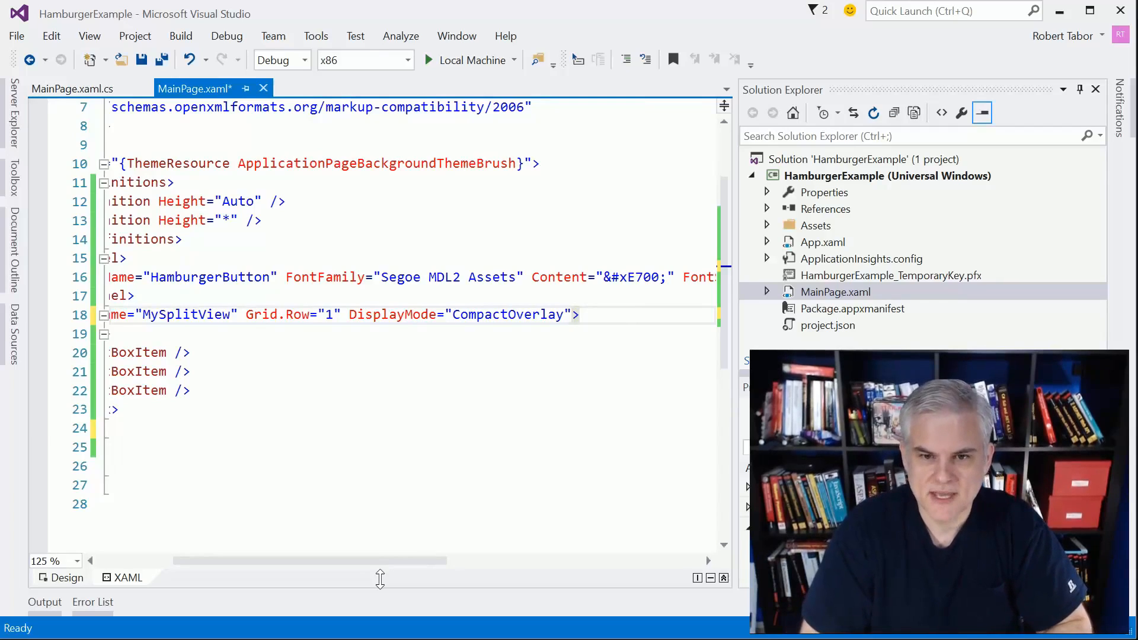
{"action": "type", "text": "Op"}
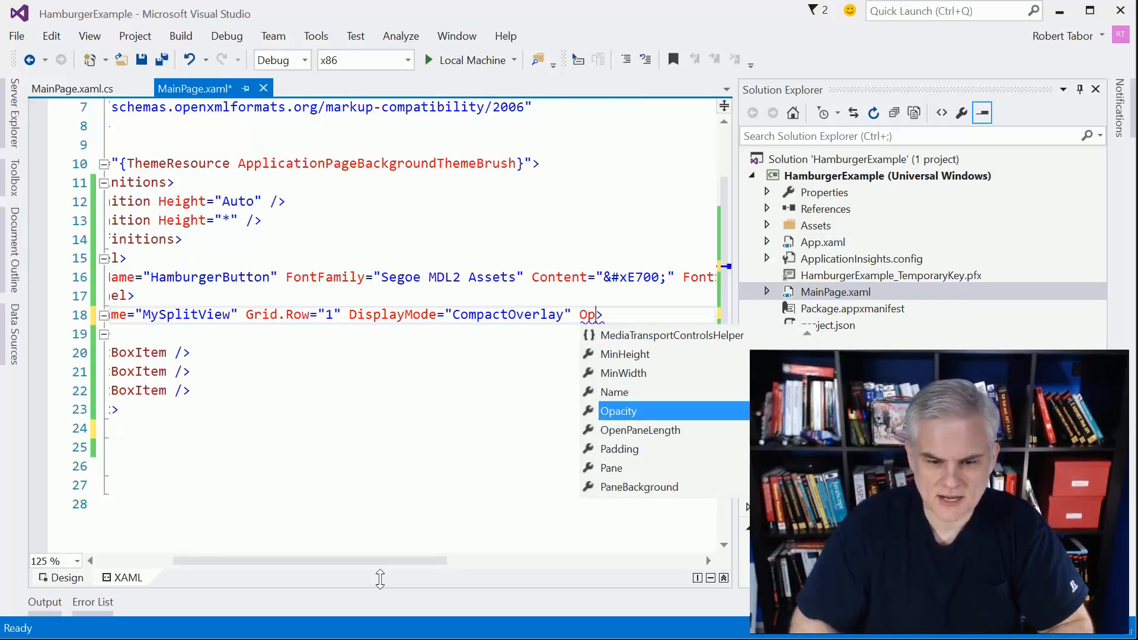
{"action": "type", "text": "enp"}
Step: Set OpenPaneLength="200", CompactPaneLength="56" and HorizontalAlignment="Left" on the SplitView
{"action": "key", "text": "Tab"}
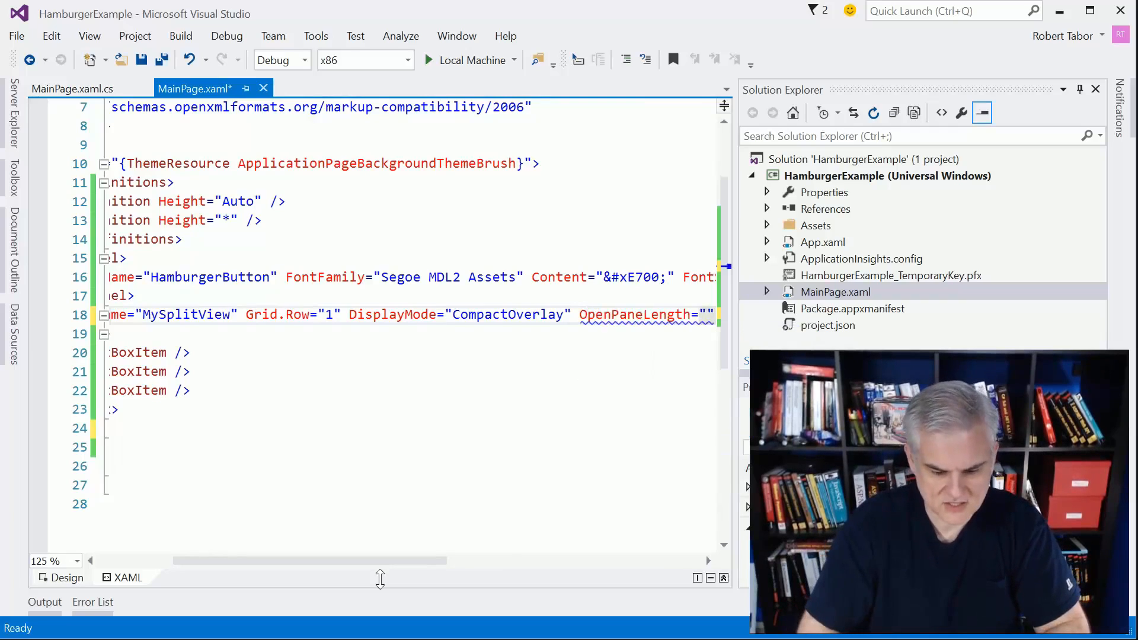
{"action": "type", "text": "=\"200\""}
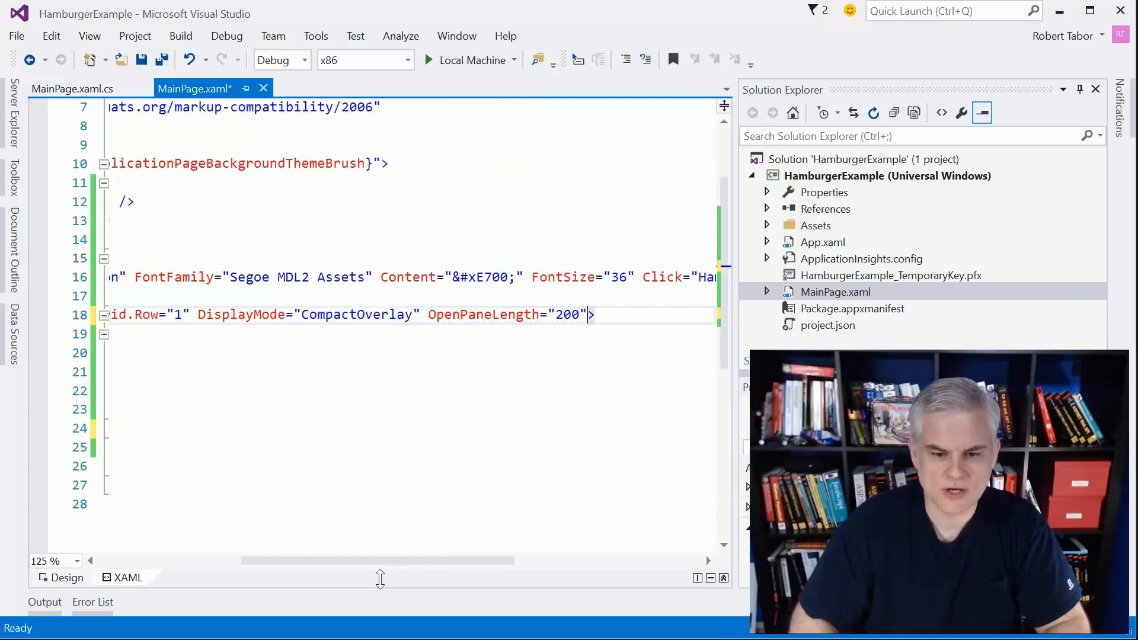
{"action": "type", "text": " C"}
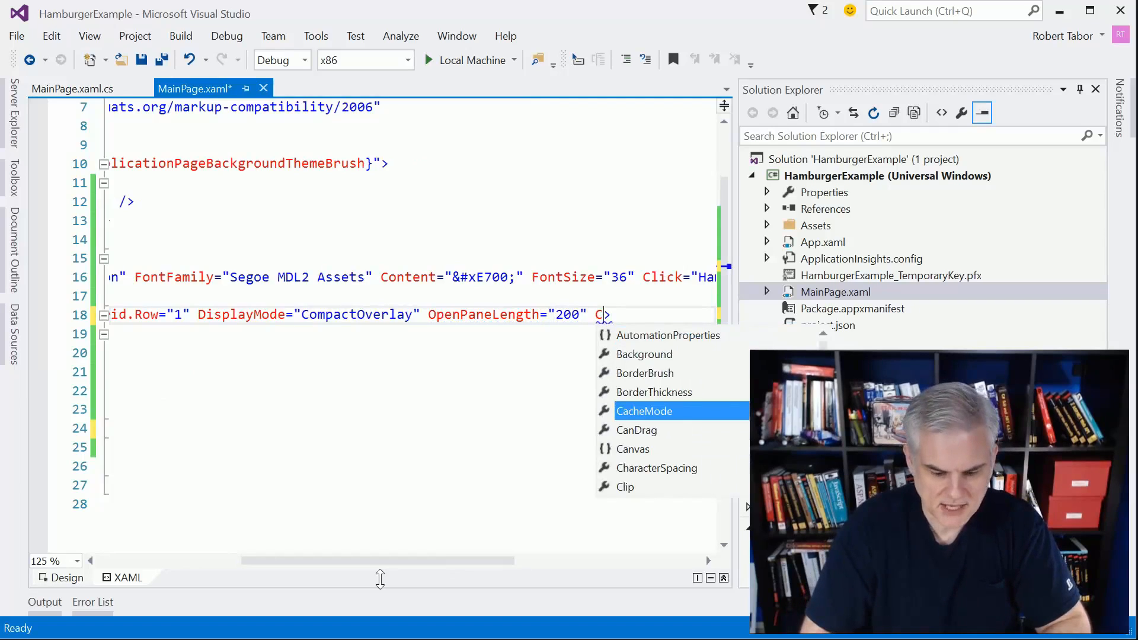
{"action": "type", "text": "omp"}
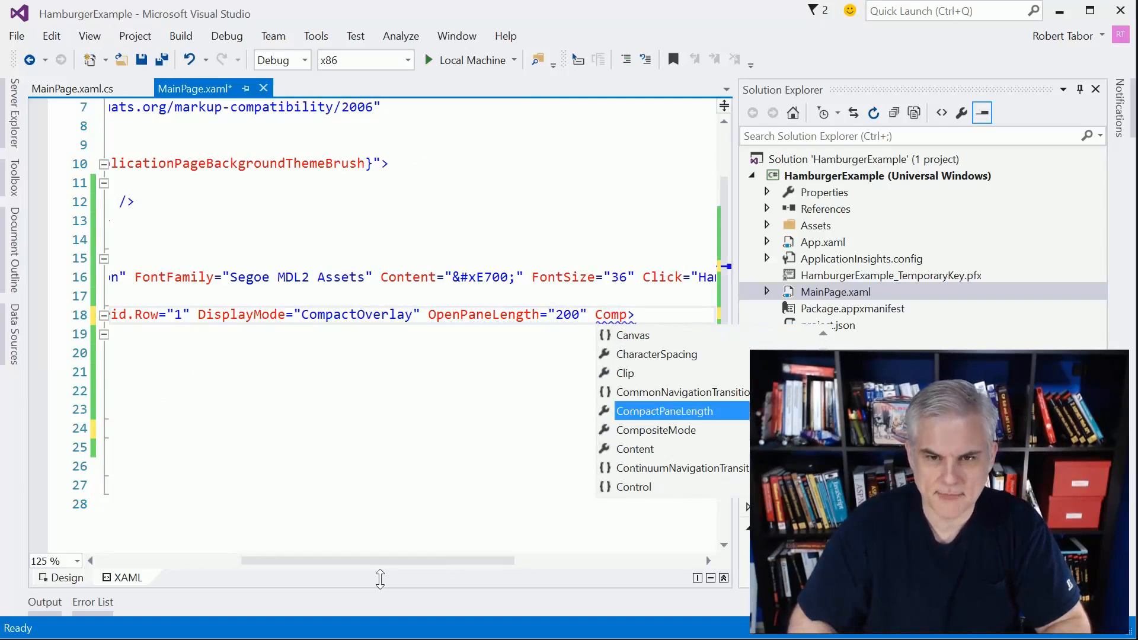
{"action": "key", "text": "Tab"}
{"action": "type", "text": "5"}
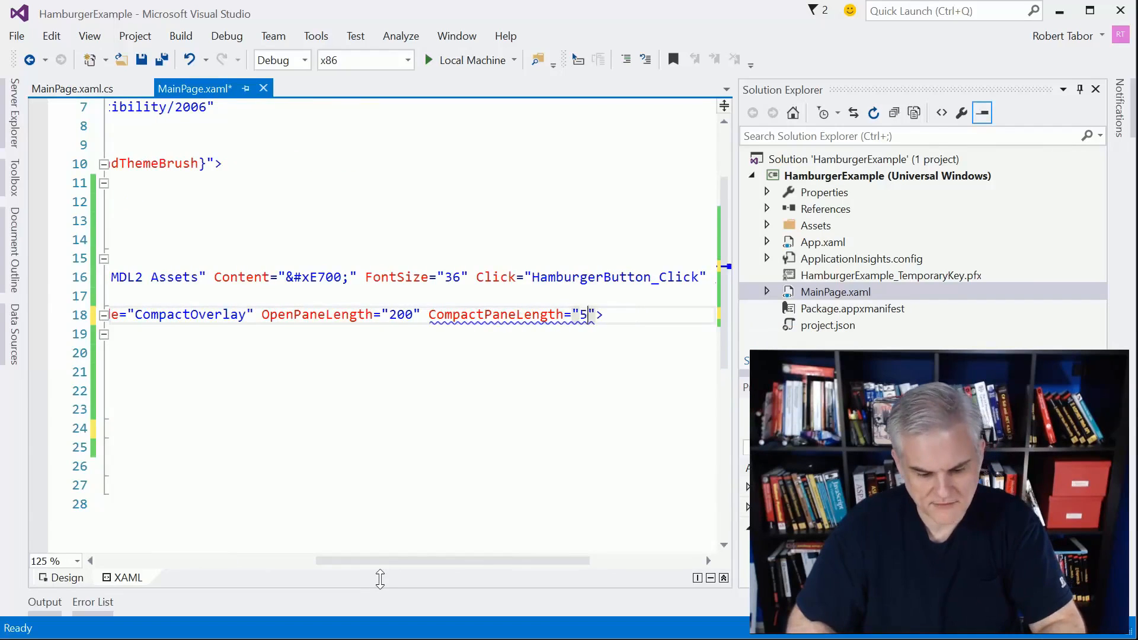
{"action": "type", "text": "6"}
{"action": "key", "text": "Right"}
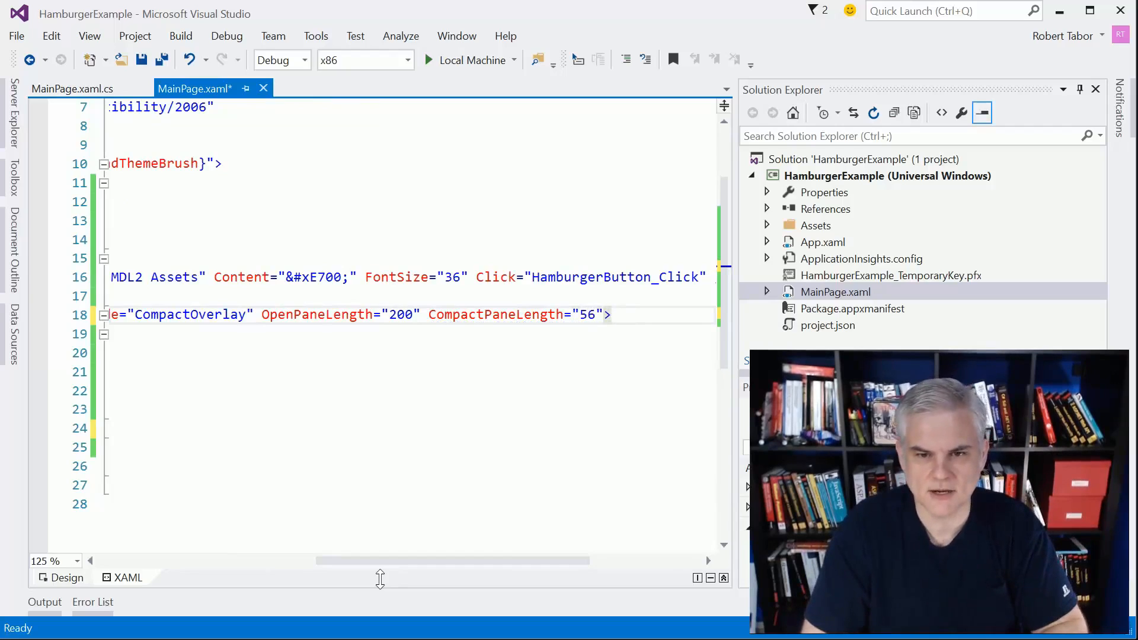
{"action": "type", "text": "Ho"}
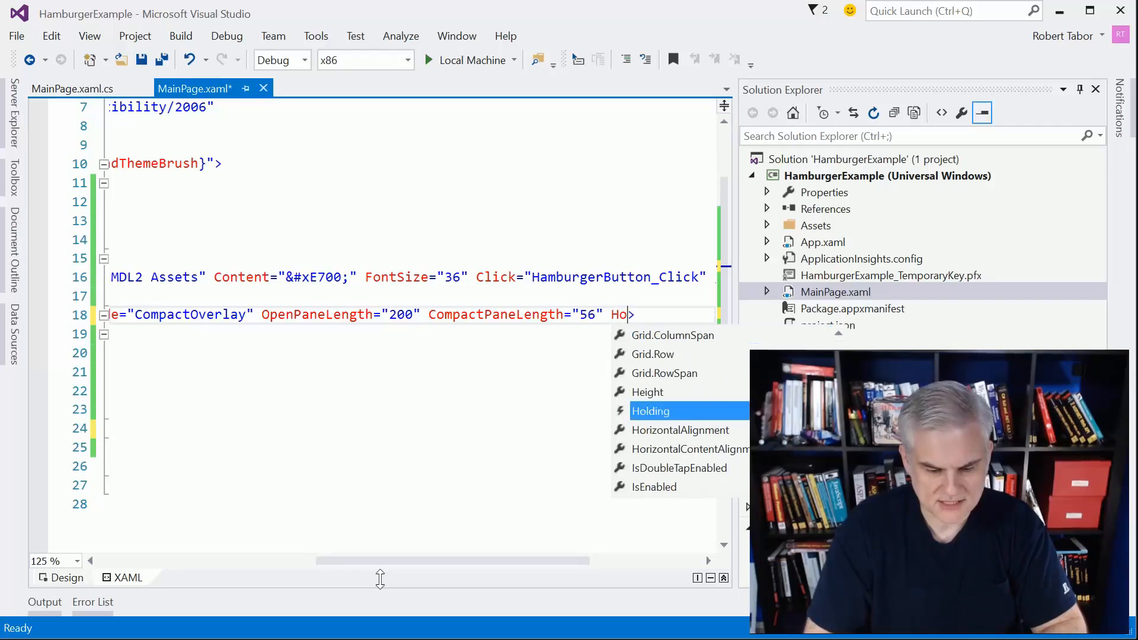
{"action": "type", "text": "ri"}
{"action": "key", "text": "Tab"}
{"action": "key", "text": "Down"}
{"action": "key", "text": "Down"}
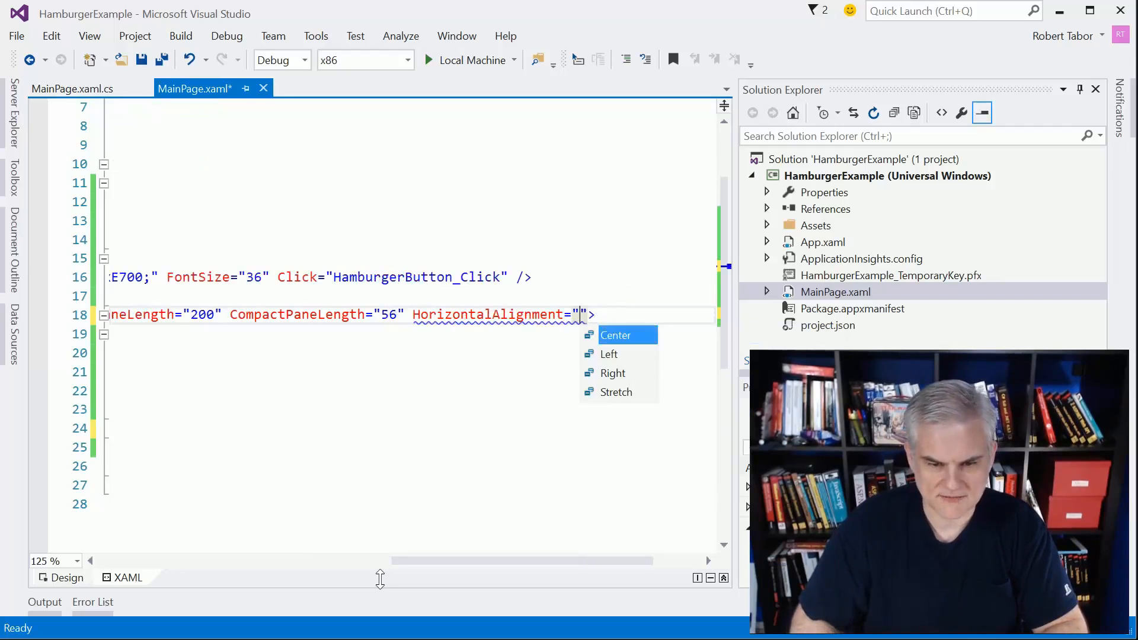
{"action": "key", "text": "Tab"}
{"action": "key", "text": "Home"}
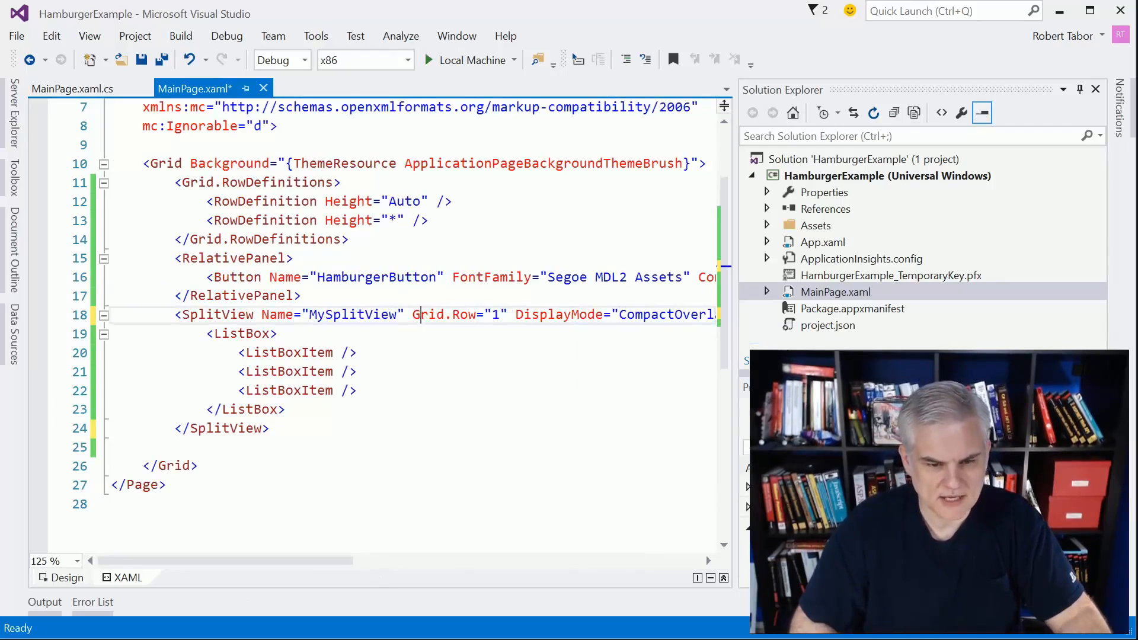
Step: Break Grid.Row, DisplayMode, OpenPaneLength and CompactPaneLength onto their own lines in the SplitView tag
{"action": "key", "text": "Return"}
{"action": "key", "text": "Return"}
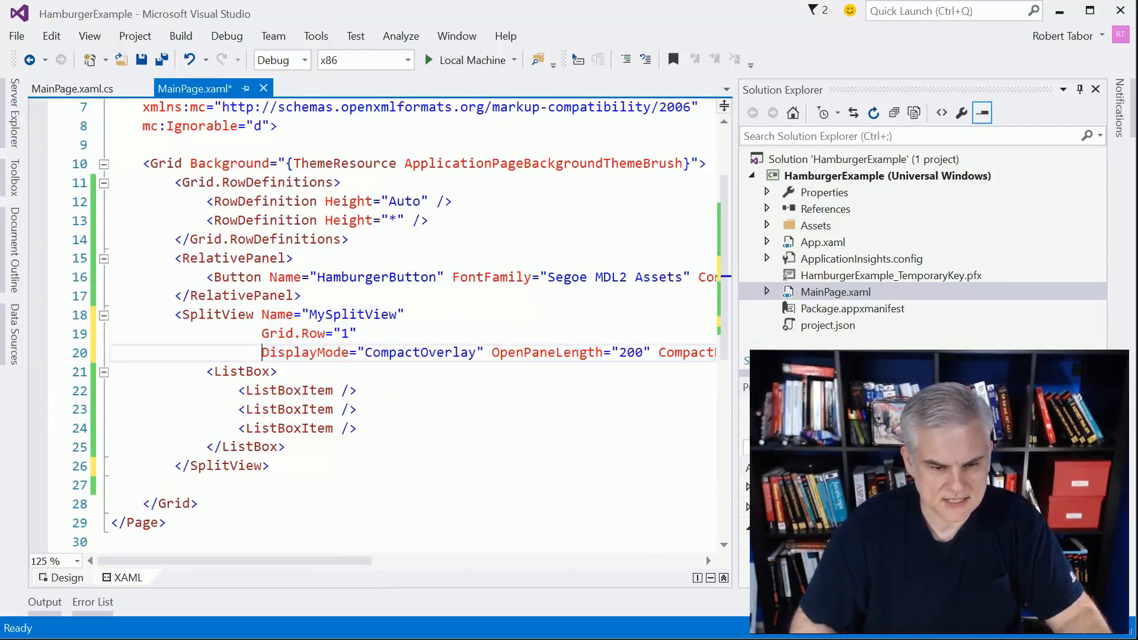
{"action": "key", "text": "Return"}
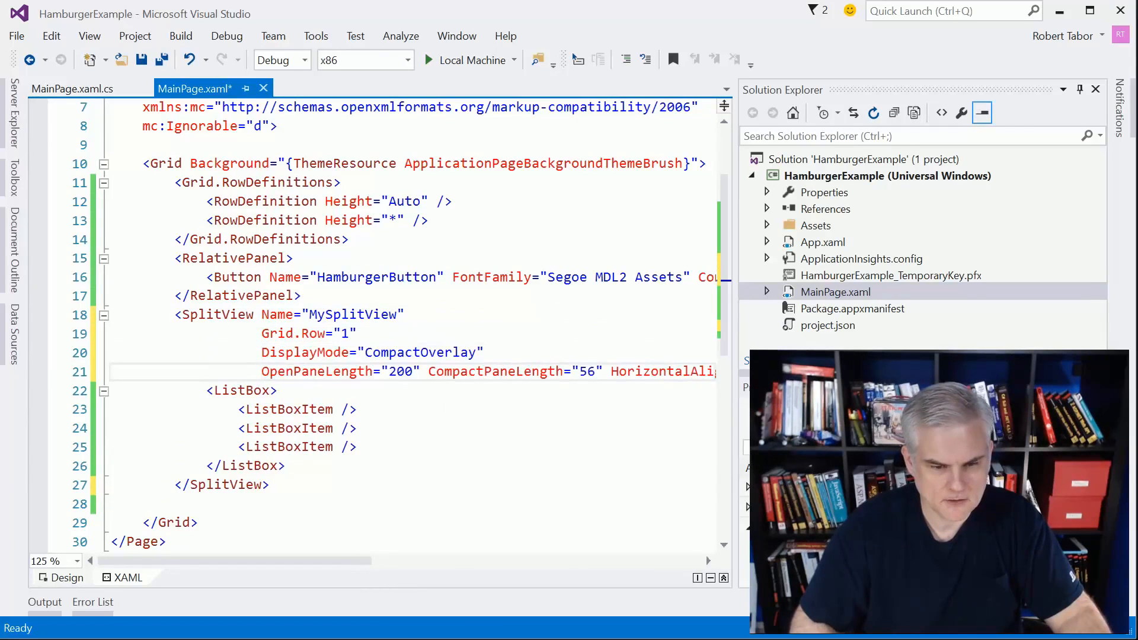
{"action": "key", "text": "Return"}
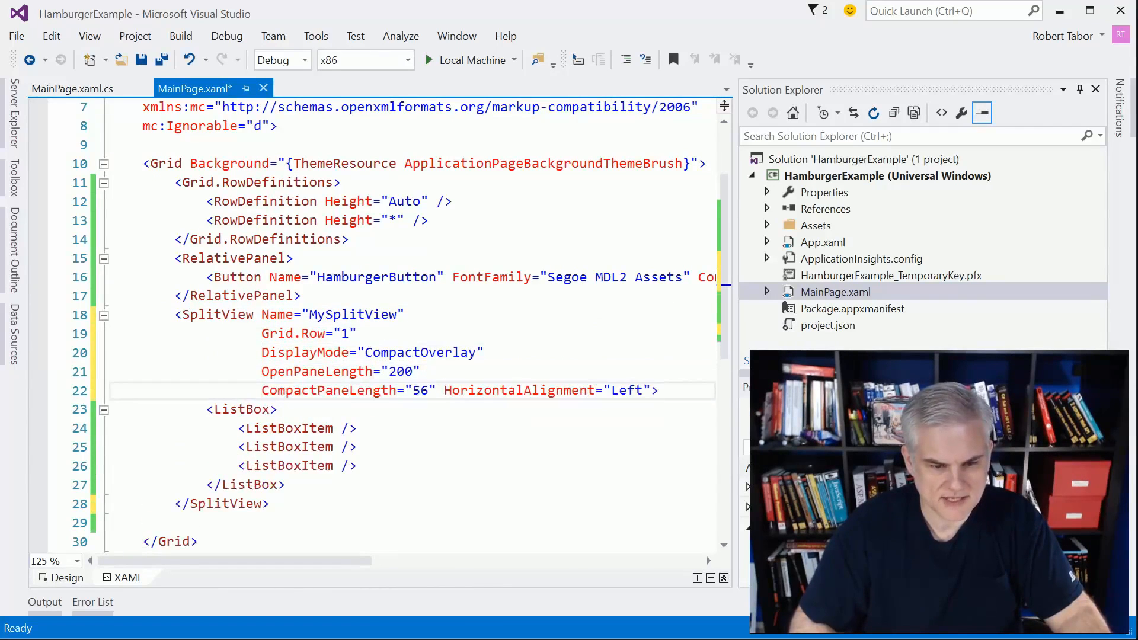
{"action": "key", "text": "Return"}
{"action": "scroll", "coordinate": [409, 355], "scroll_direction": "down", "scroll_amount": 2}
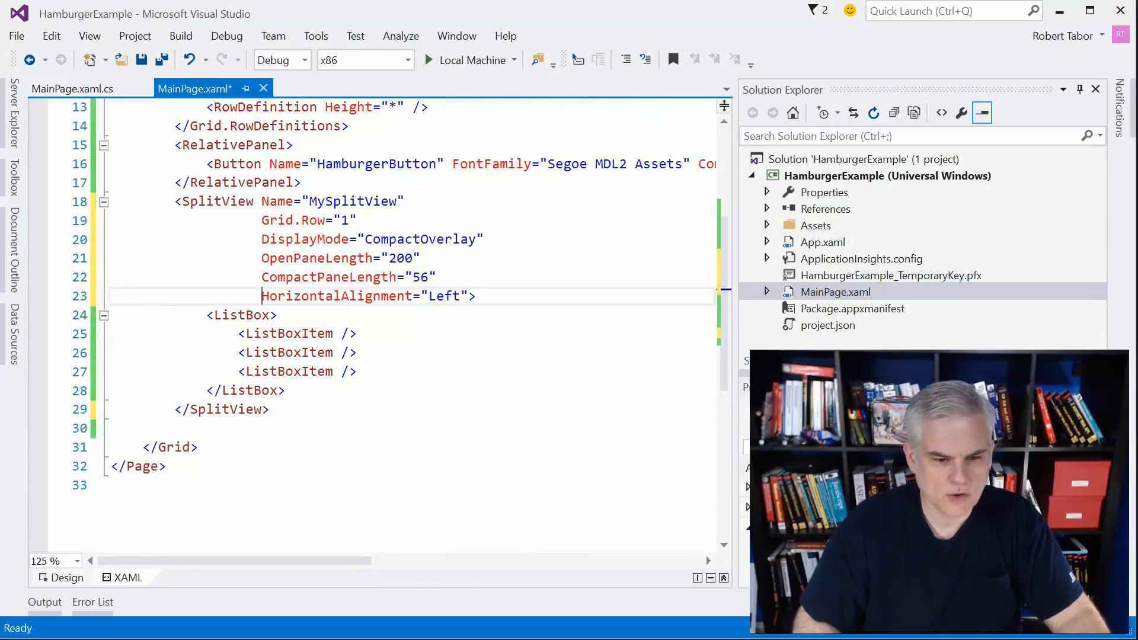
{"action": "left_click", "coordinate": [269, 315]}
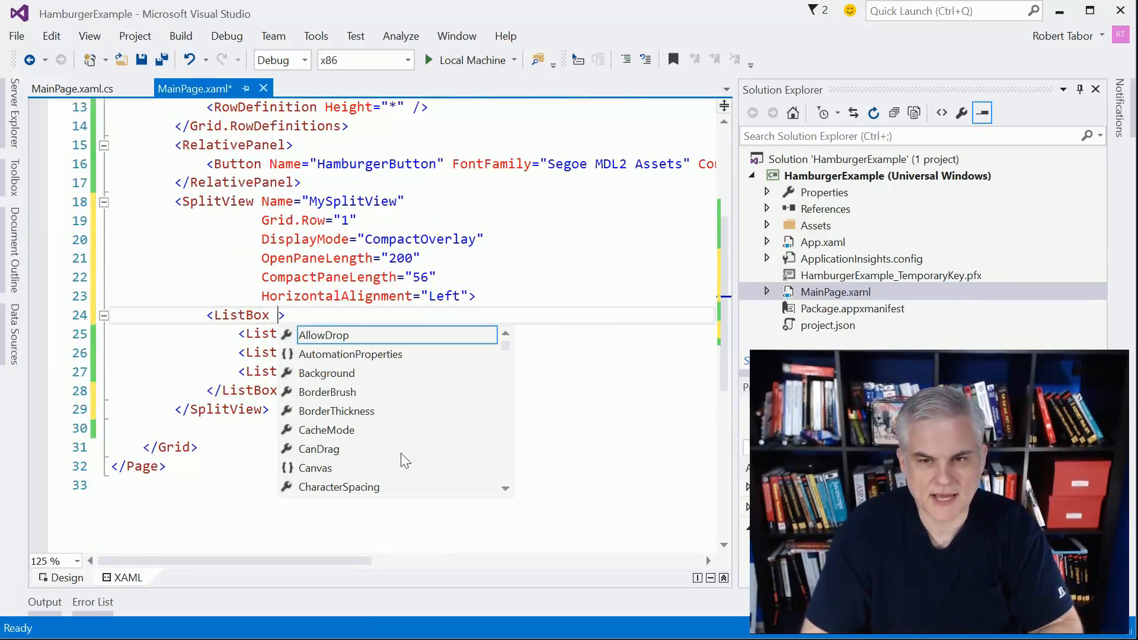
{"action": "type", "text": "Select"}
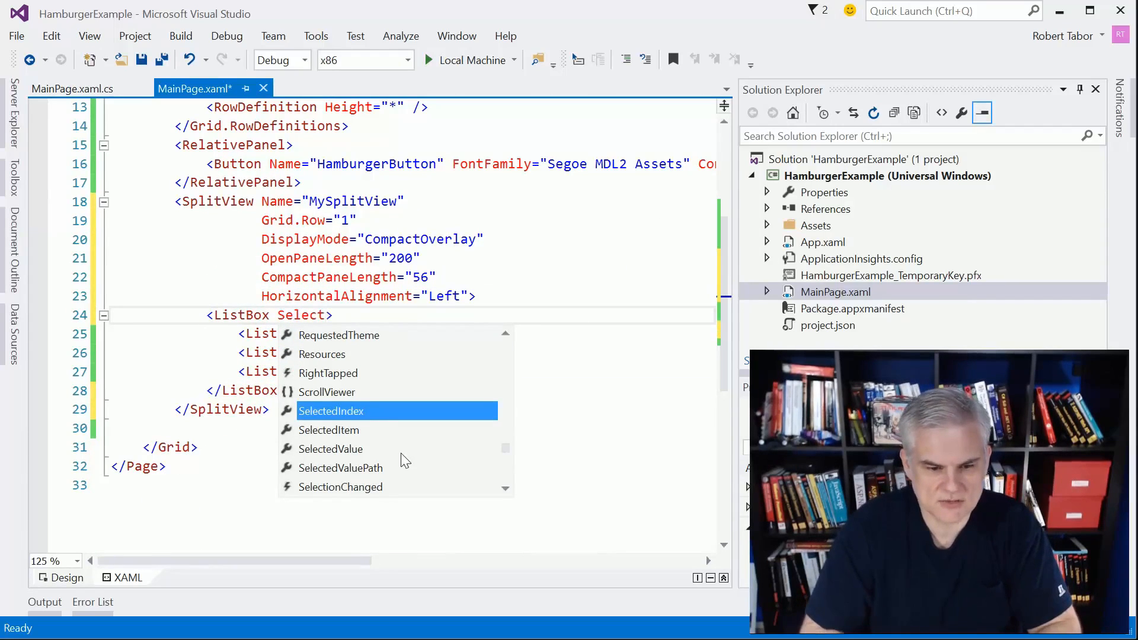
{"action": "type", "text": "ion"}
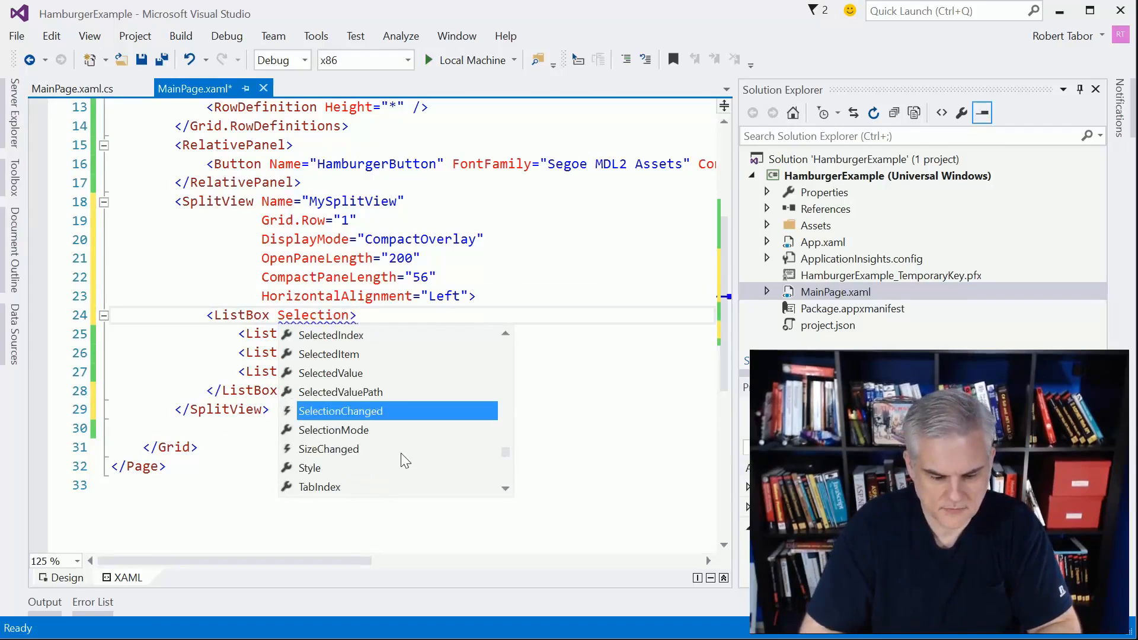
{"action": "type", "text": "Mod"}
Step: Give the ListBox SelectionMode="Single" and Name="IconsListBox"
{"action": "key", "text": "Tab"}
{"action": "type", "text": "Si"}
{"action": "key", "text": "Tab"}
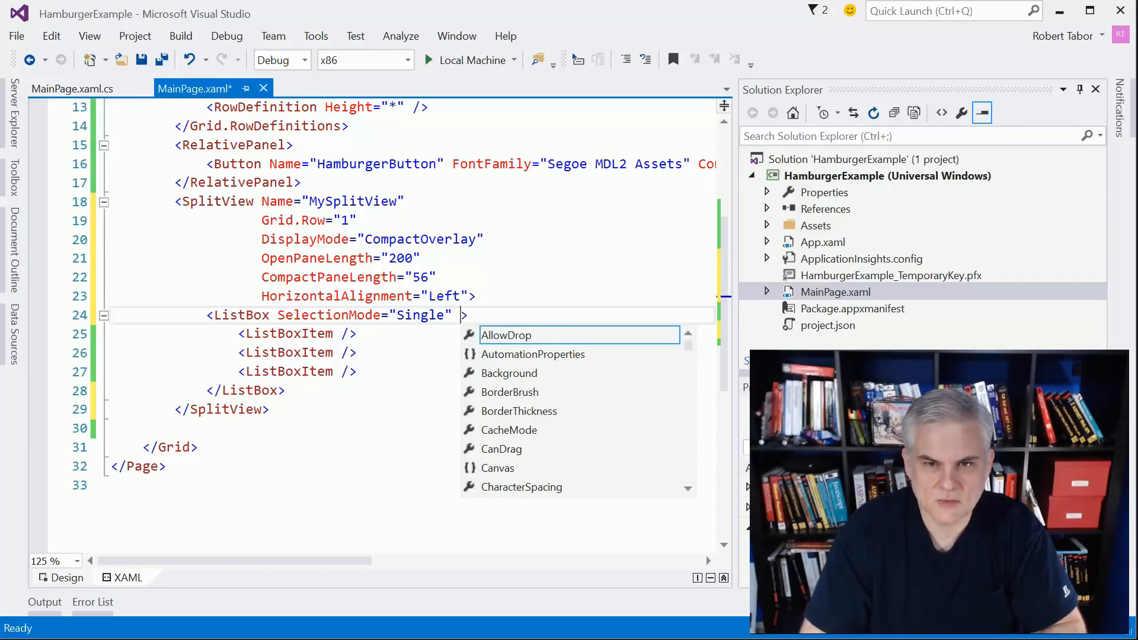
{"action": "type", "text": "Sle"}
{"action": "key", "text": "BackSpace"}
{"action": "key", "text": "BackSpace"}
{"action": "key", "text": "BackSpace"}
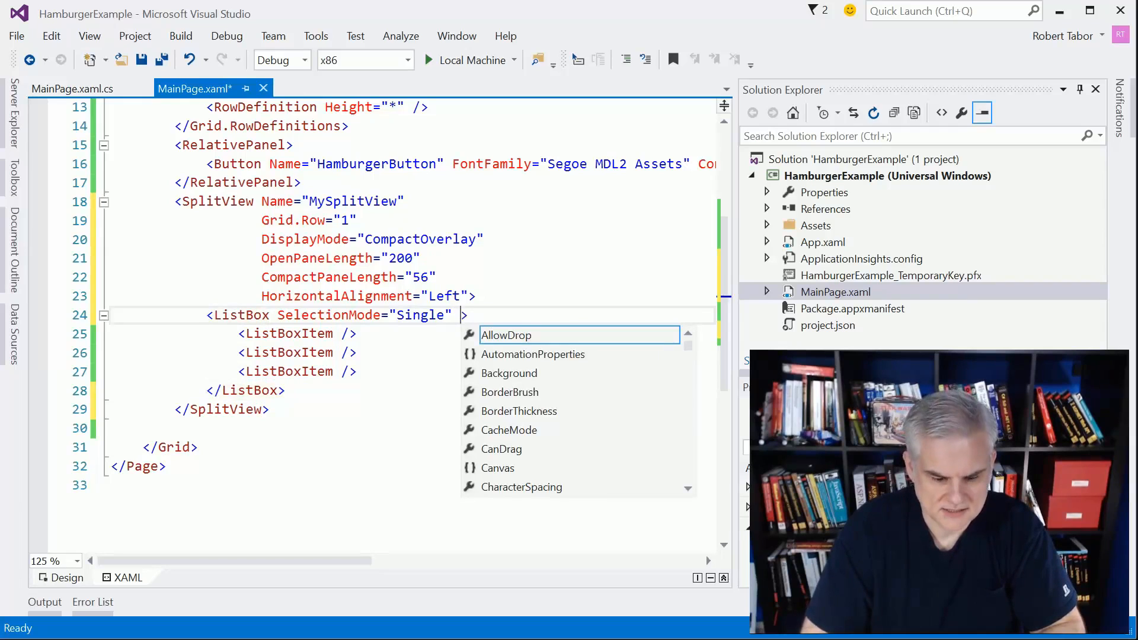
{"action": "type", "text": "Name=\""}
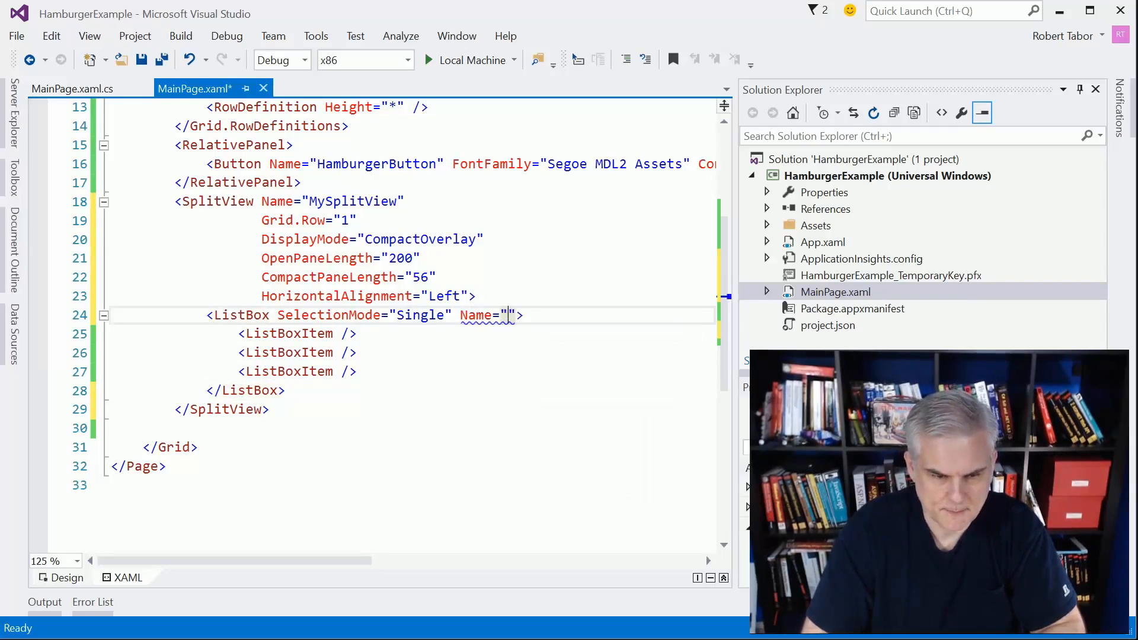
{"action": "type", "text": "Li"}
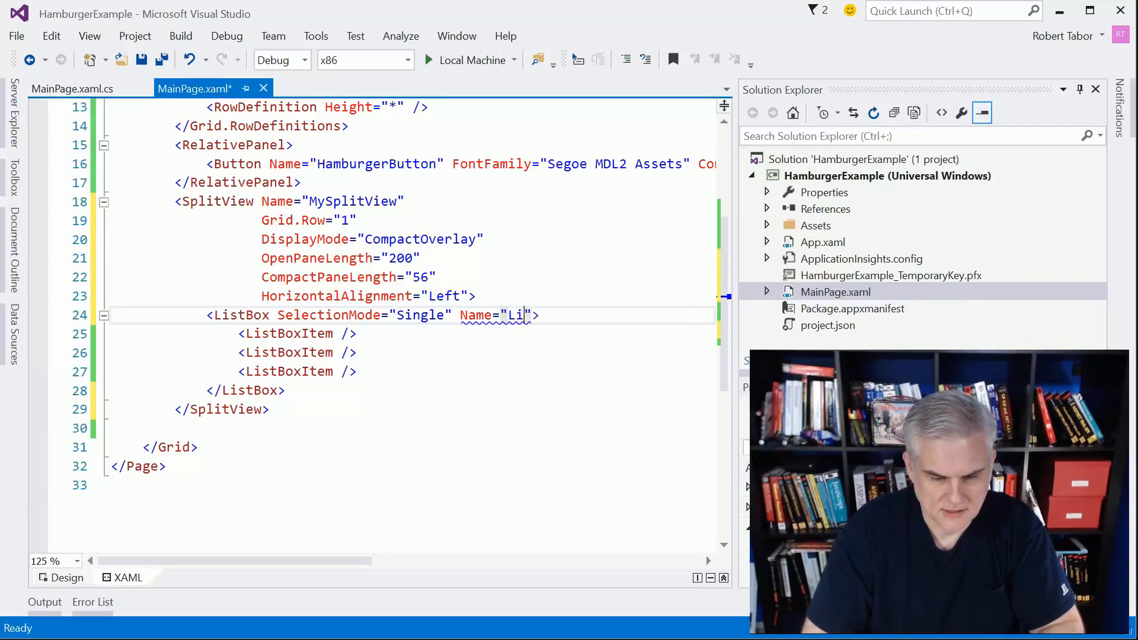
{"action": "key", "text": "BackSpace"}
{"action": "key", "text": "BackSpace"}
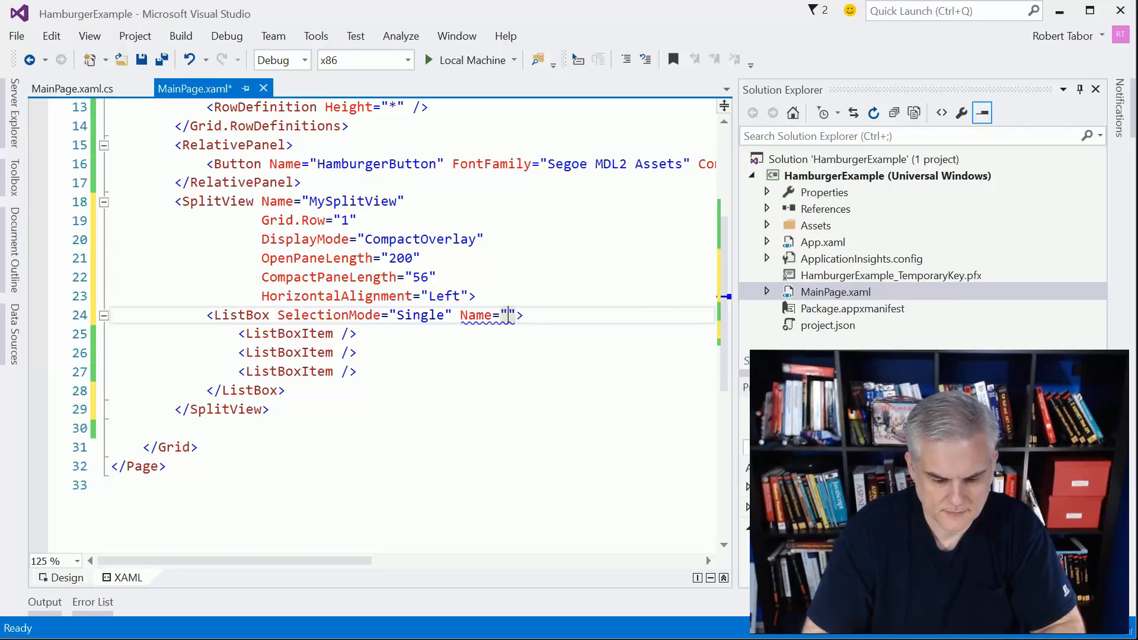
{"action": "type", "text": "Icon"}
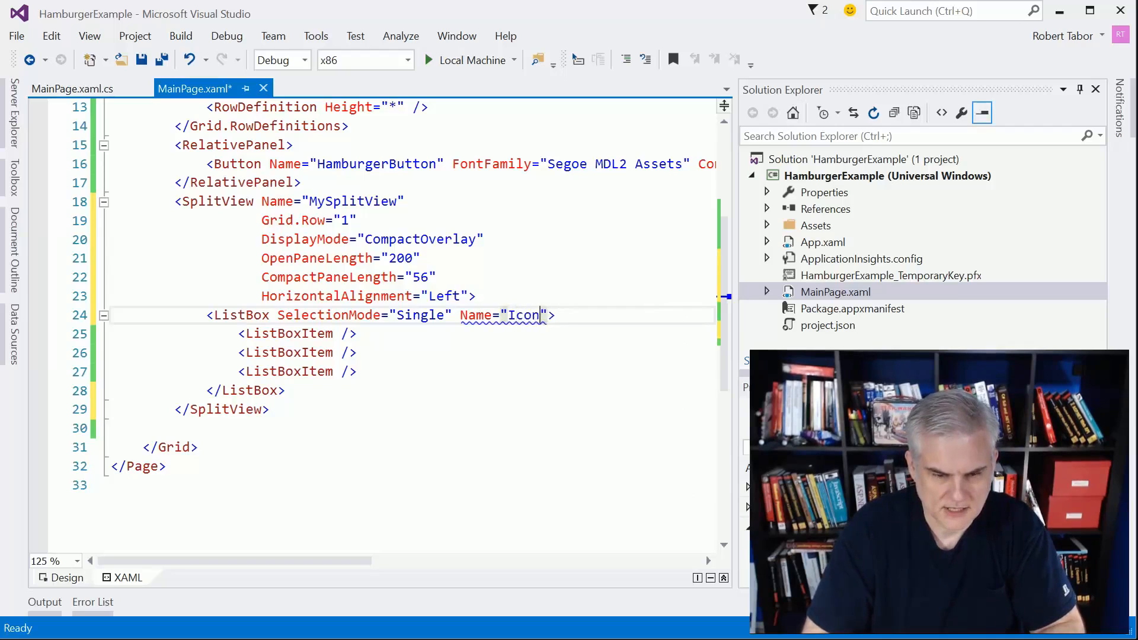
{"action": "type", "text": "sLis"}
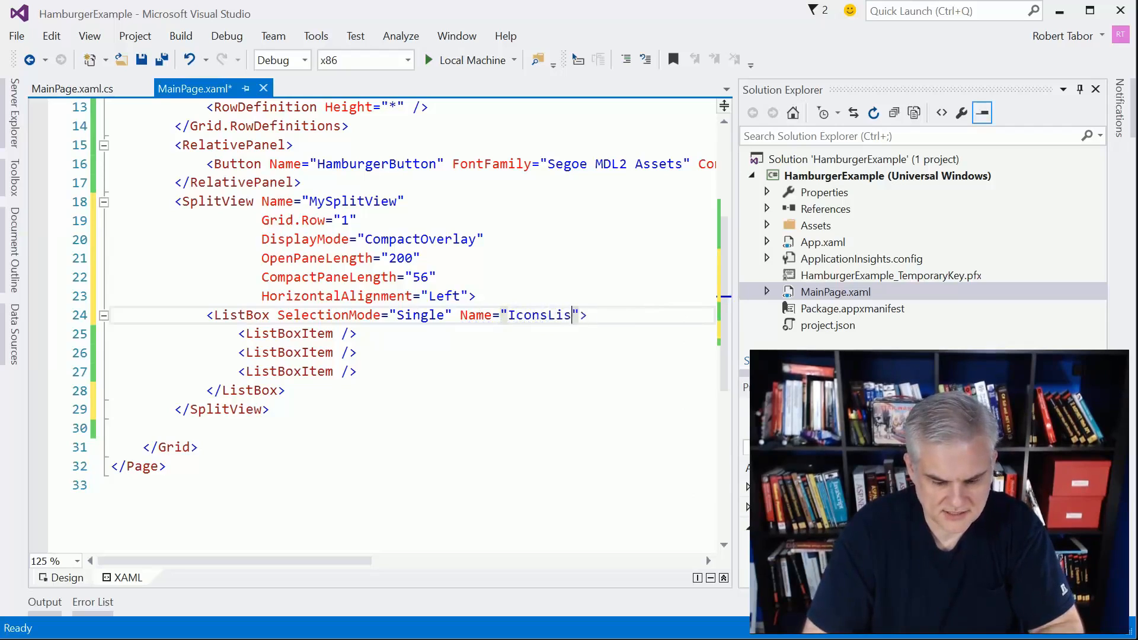
{"action": "type", "text": "tBox"}
{"action": "key", "text": "Right"}
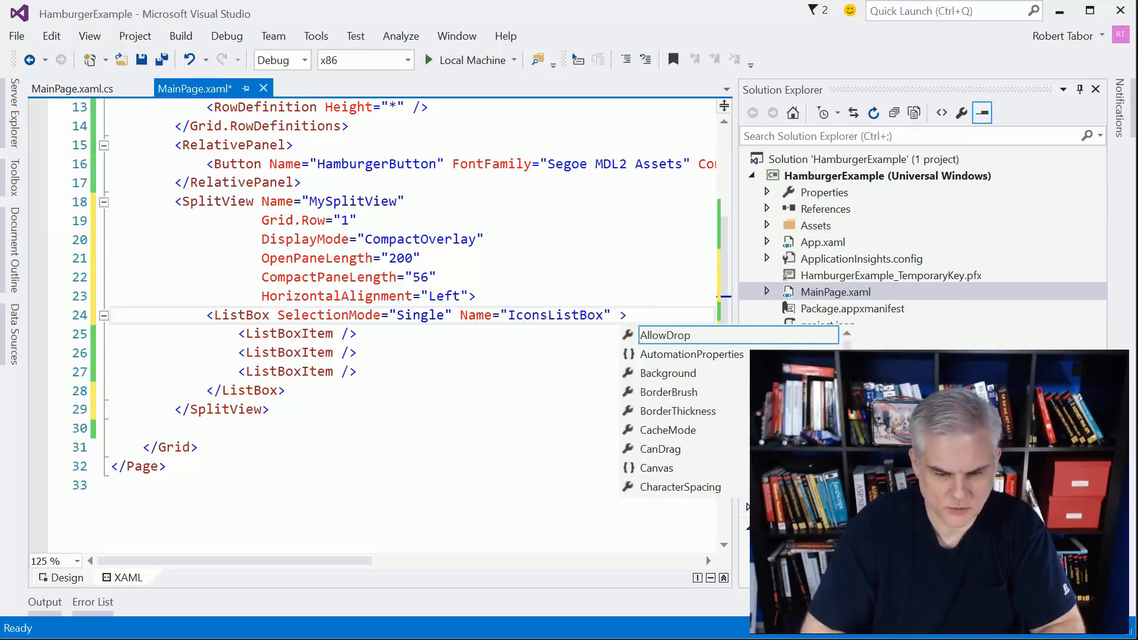
{"action": "type", "text": "S"}
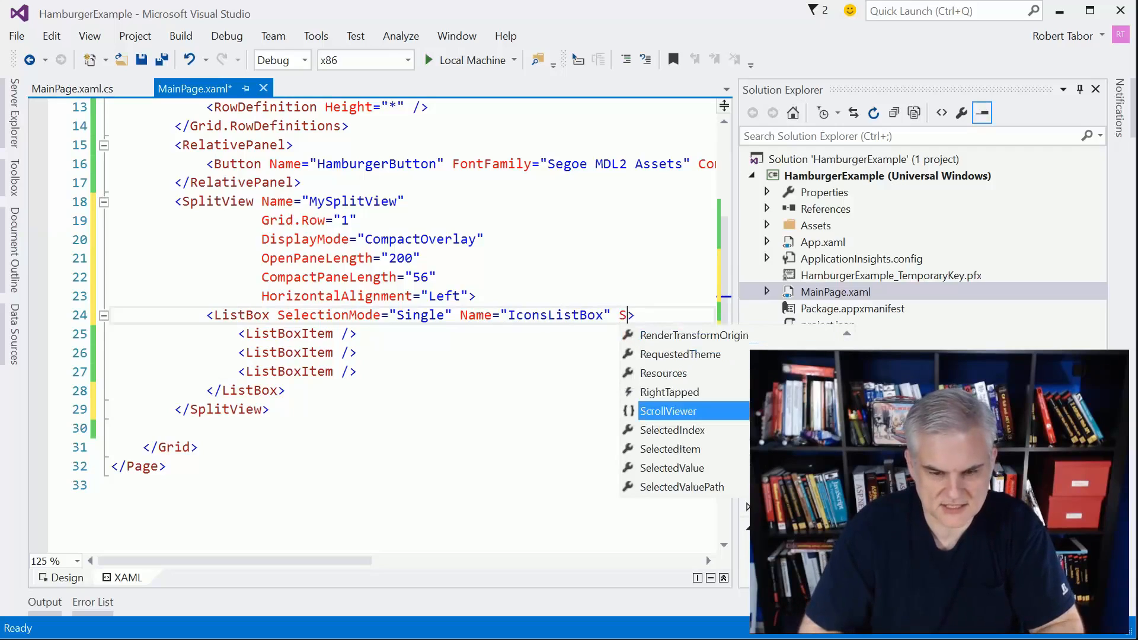
{"action": "type", "text": "el"}
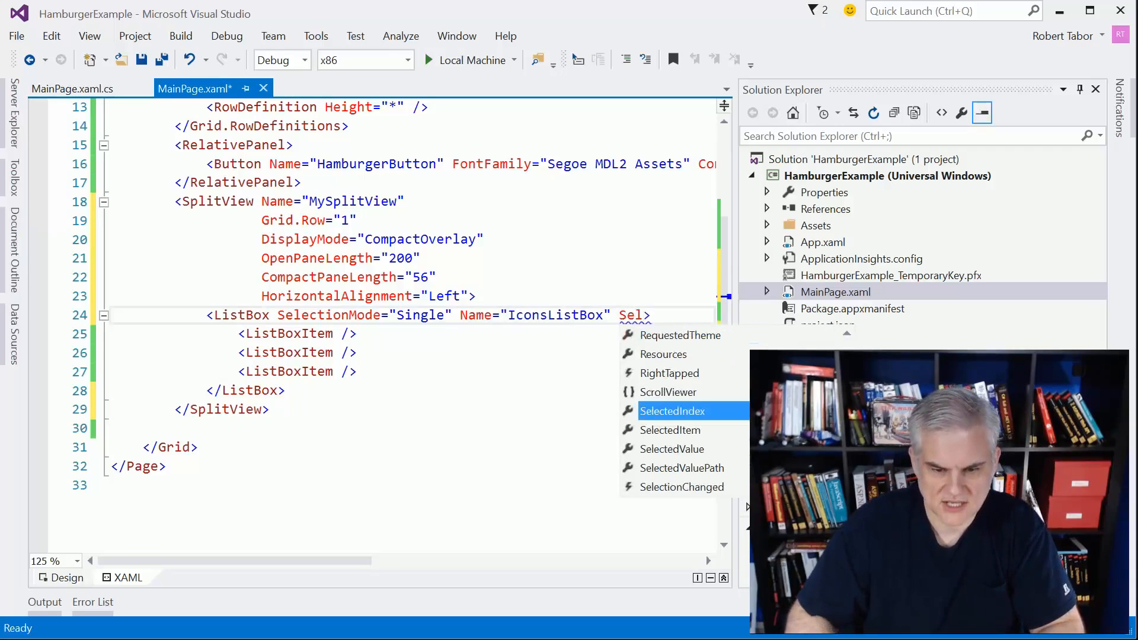
Step: Add a SelectionChanged attribute generating the IconsListBox_SelectionChanged handler
{"action": "key", "text": "Down"}
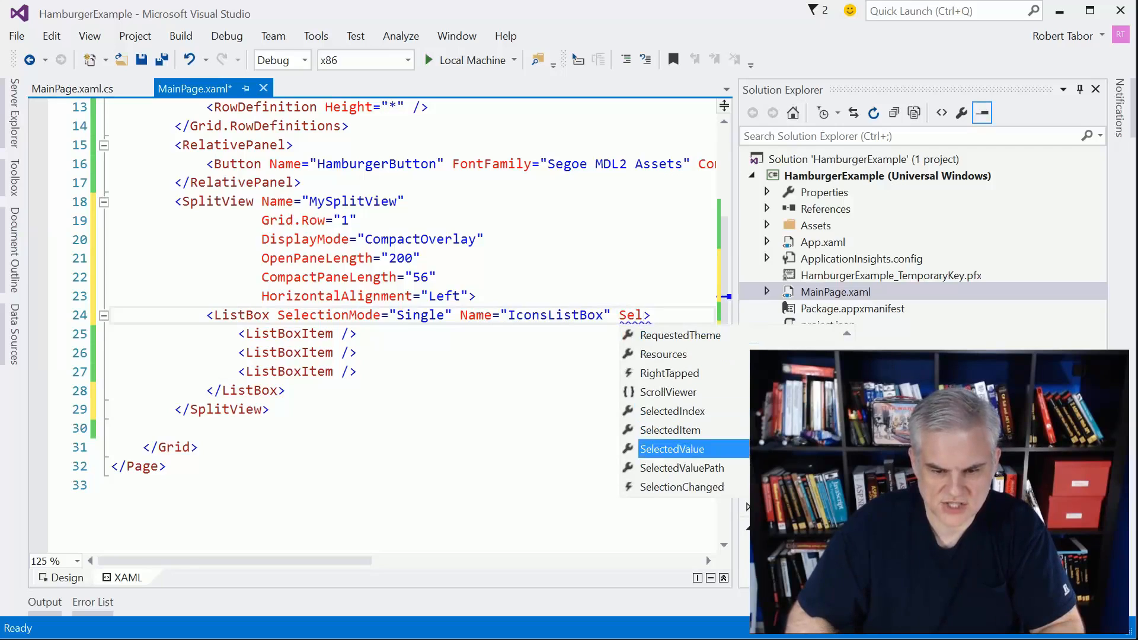
{"action": "key", "text": "Down"}
{"action": "key", "text": "Down"}
{"action": "key", "text": "Down"}
{"action": "key", "text": "Tab"}
{"action": "key", "text": "Tab"}
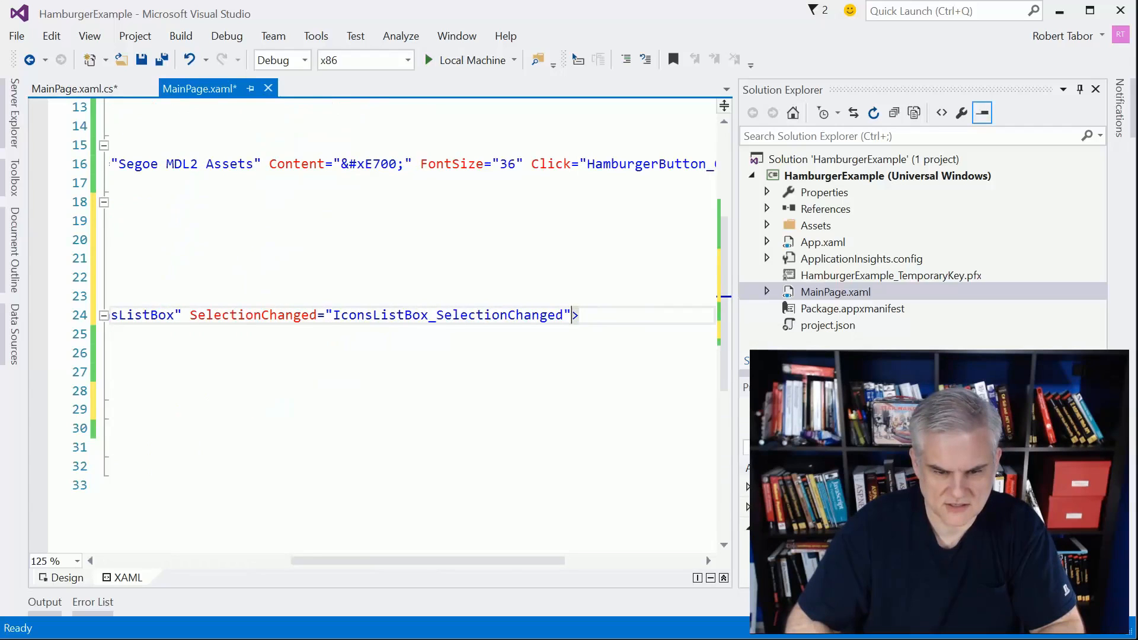
{"action": "key", "text": "Home"}
{"action": "key", "text": "Down"}
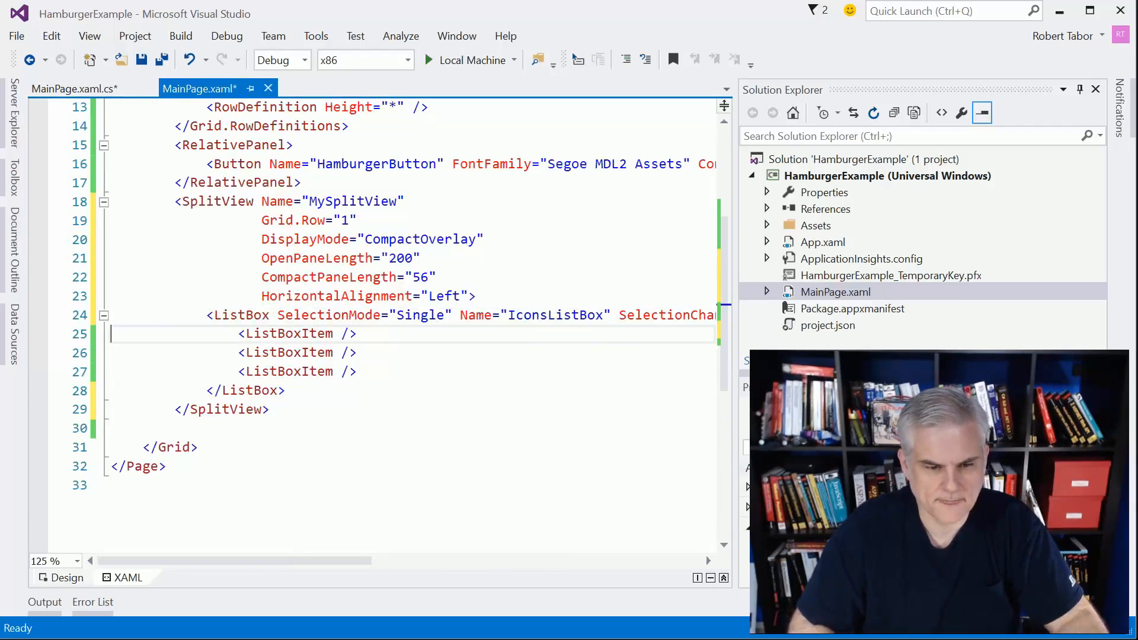
{"action": "key", "text": "ctrl+Right"}
{"action": "key", "text": "ctrl+Right"}
{"action": "key", "text": "ctrl+Right"}
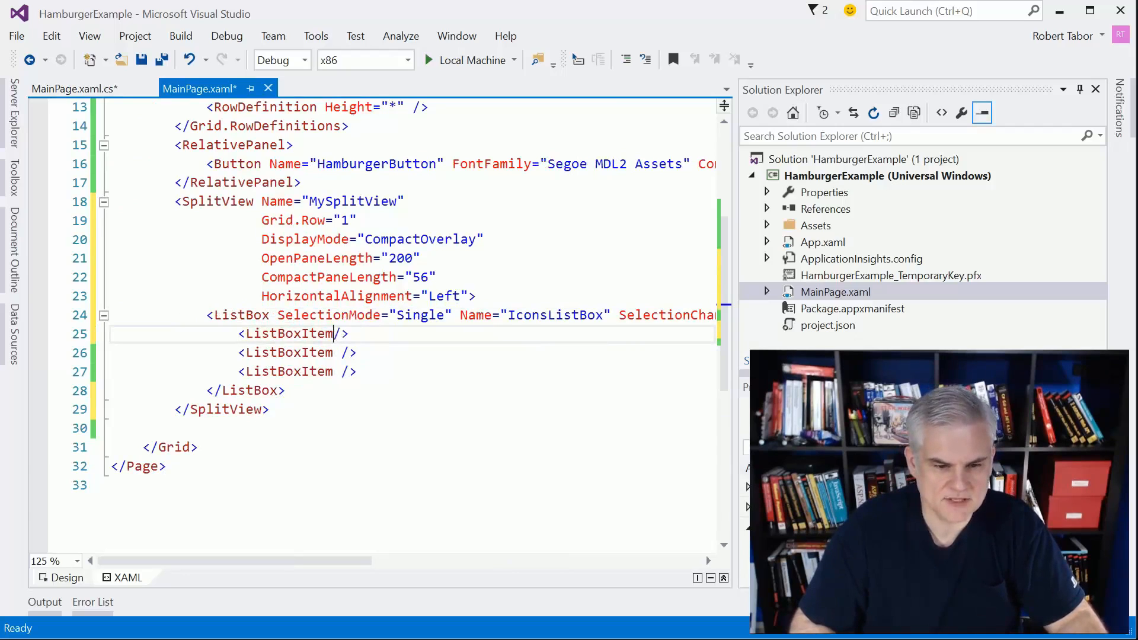
Step: Turn the first <ListBoxItem /> into separate opening and closing tags
{"action": "key", "text": "Delete"}
{"action": "key", "text": "Delete"}
{"action": "key", "text": "End"}
{"action": "key", "text": "Return"}
{"action": "key", "text": "Return"}
{"action": "type", "text": "</"}
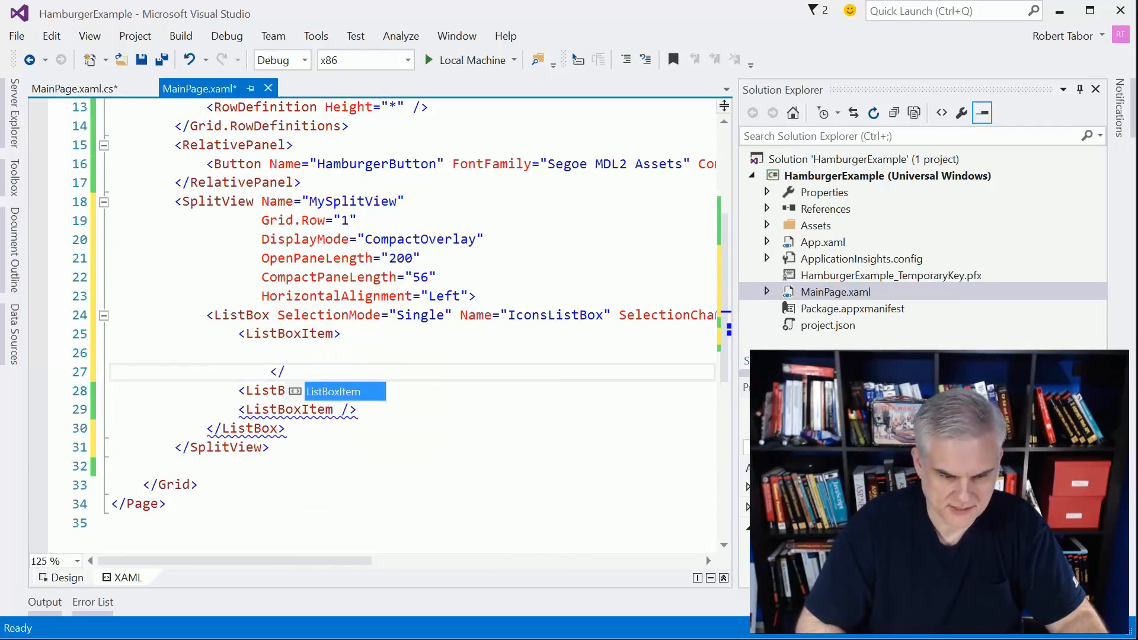
{"action": "key", "text": "Tab"}
{"action": "key", "text": "Return"}
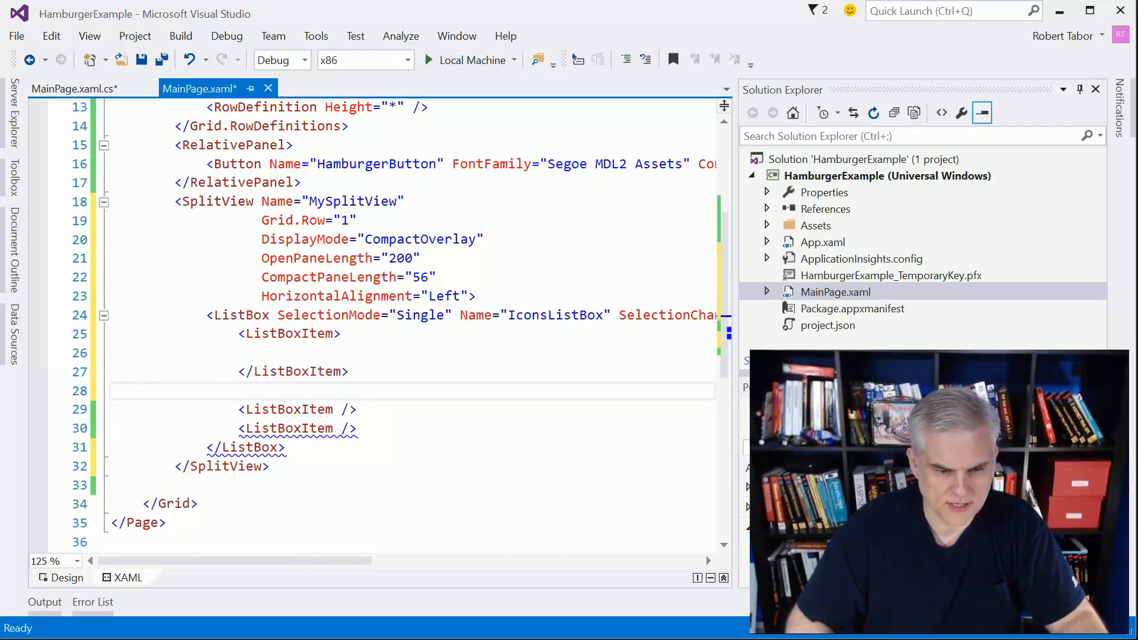
{"action": "key", "text": "Up"}
{"action": "key", "text": "Up"}
{"action": "type", "text": "<"}
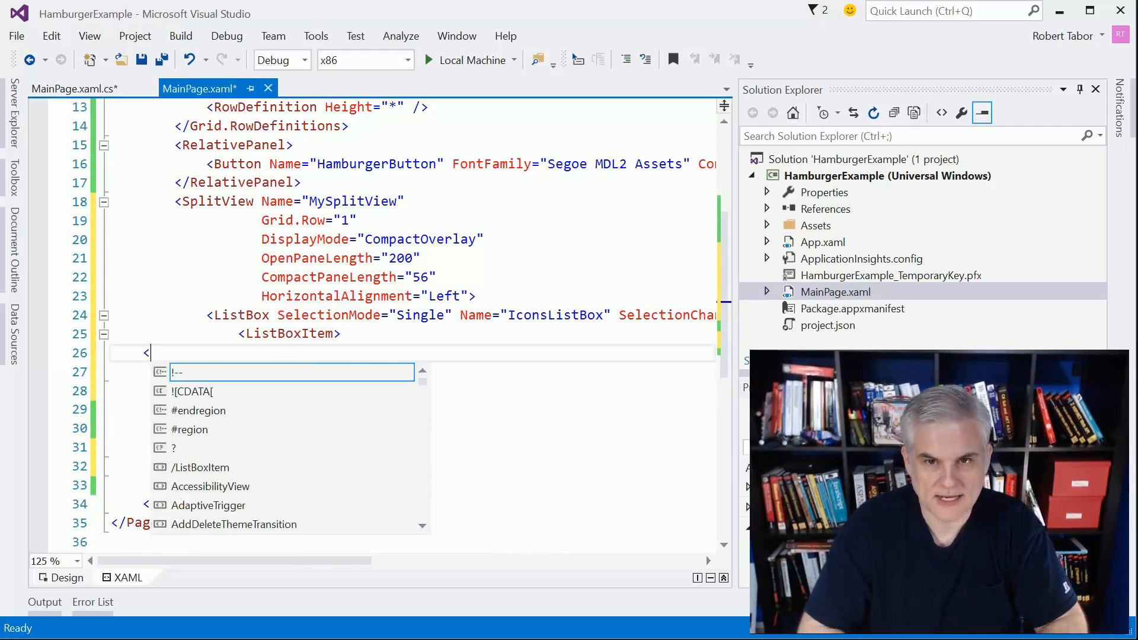
{"action": "type", "text": "Sta"}
Step: Nest a StackPanel inside the first ListBoxItem and start its Orientation attribute
{"action": "key", "text": "Tab"}
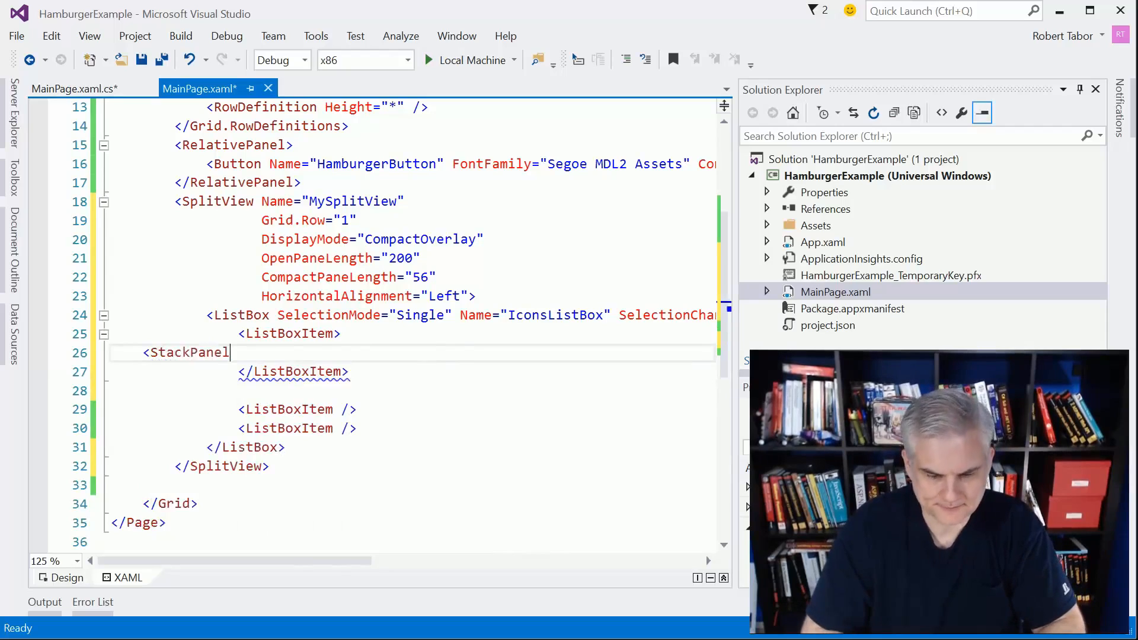
{"action": "type", "text": ">"}
{"action": "key", "text": "Return"}
{"action": "key", "text": "Up"}
{"action": "key", "text": "Left"}
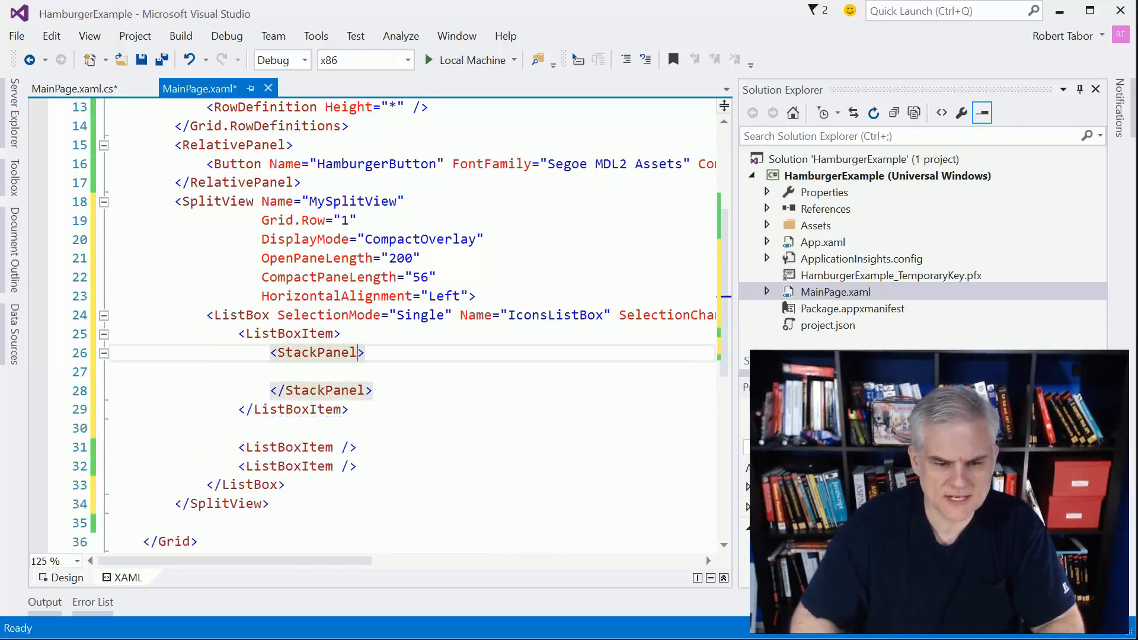
{"action": "type", "text": "Or"}
{"action": "key", "text": "Tab"}
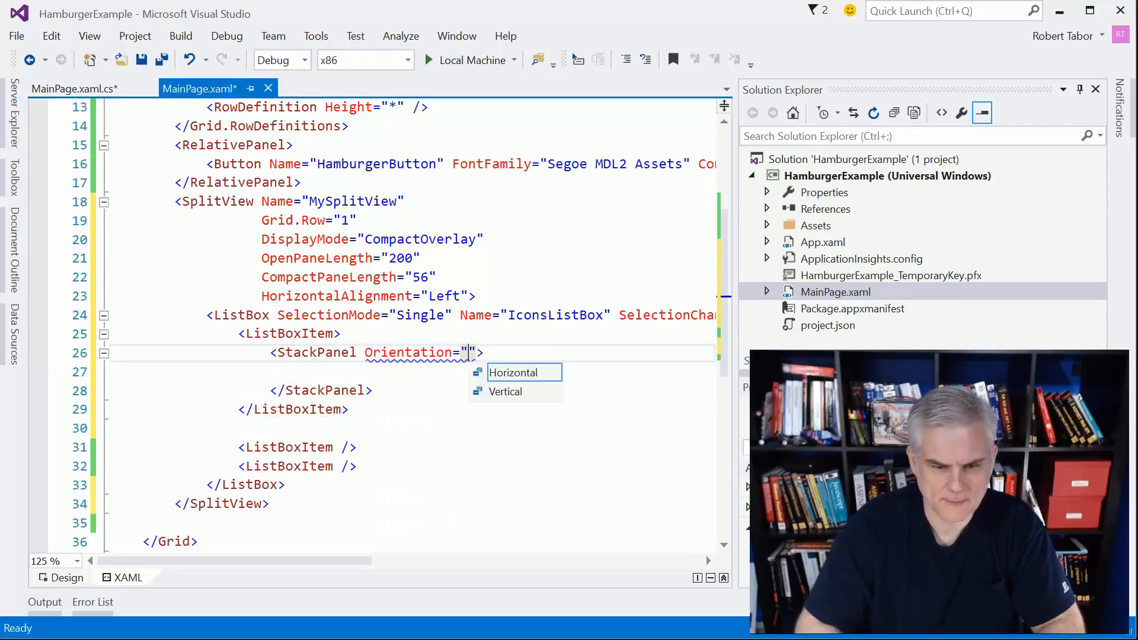
{"action": "type", "text": "H"}
Step: Set the StackPanel Orientation="Horizontal" and add two <TextBlock /> elements inside it
{"action": "key", "text": "Tab"}
{"action": "key", "text": "Down"}
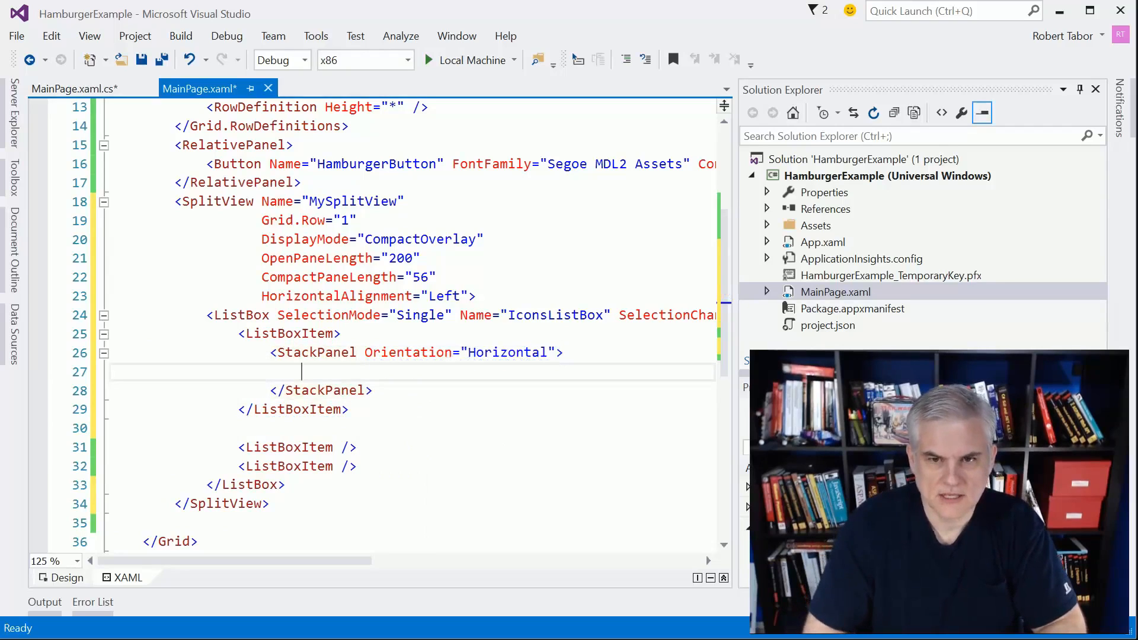
{"action": "type", "text": "<te"}
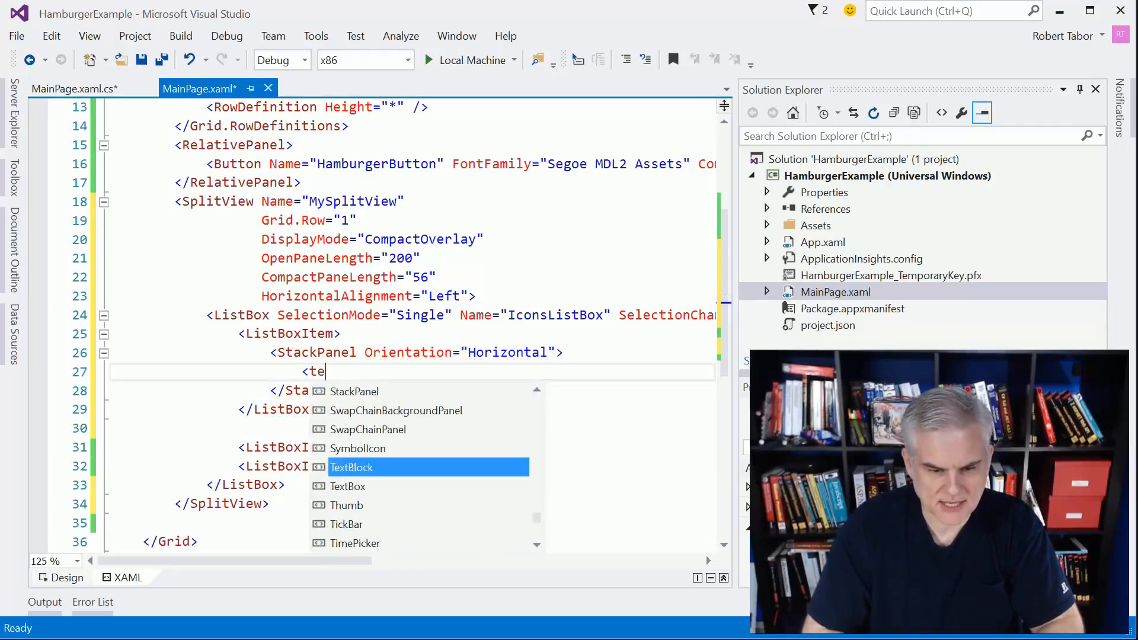
{"action": "key", "text": "Tab"}
{"action": "type", "text": ">"}
{"action": "key", "text": "Return"}
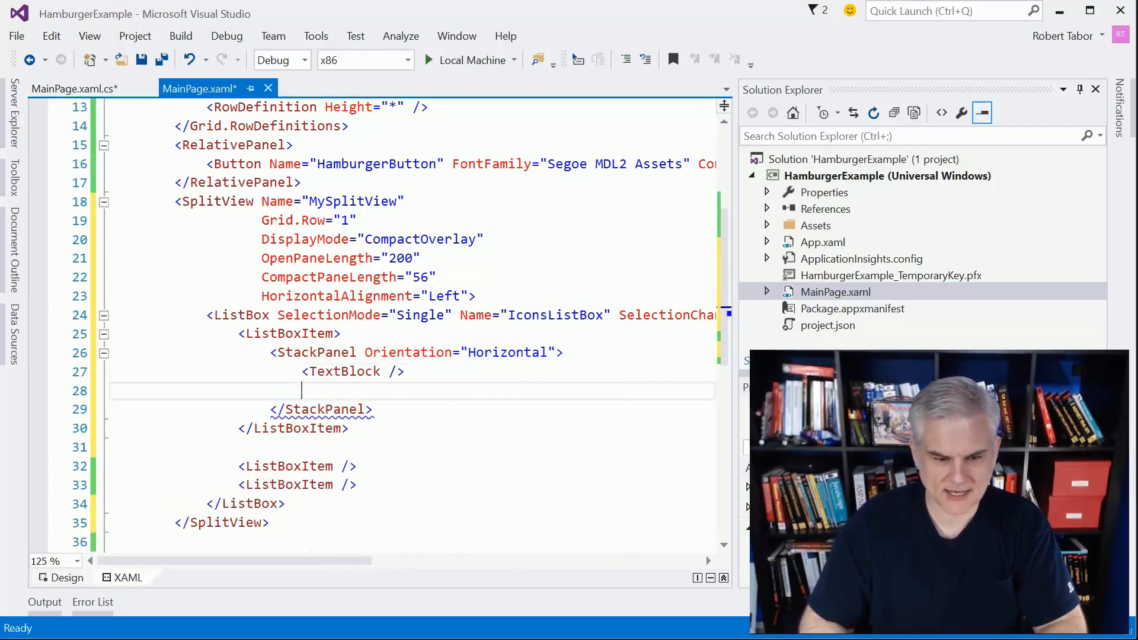
{"action": "type", "text": "<Text"}
{"action": "key", "text": "Tab"}
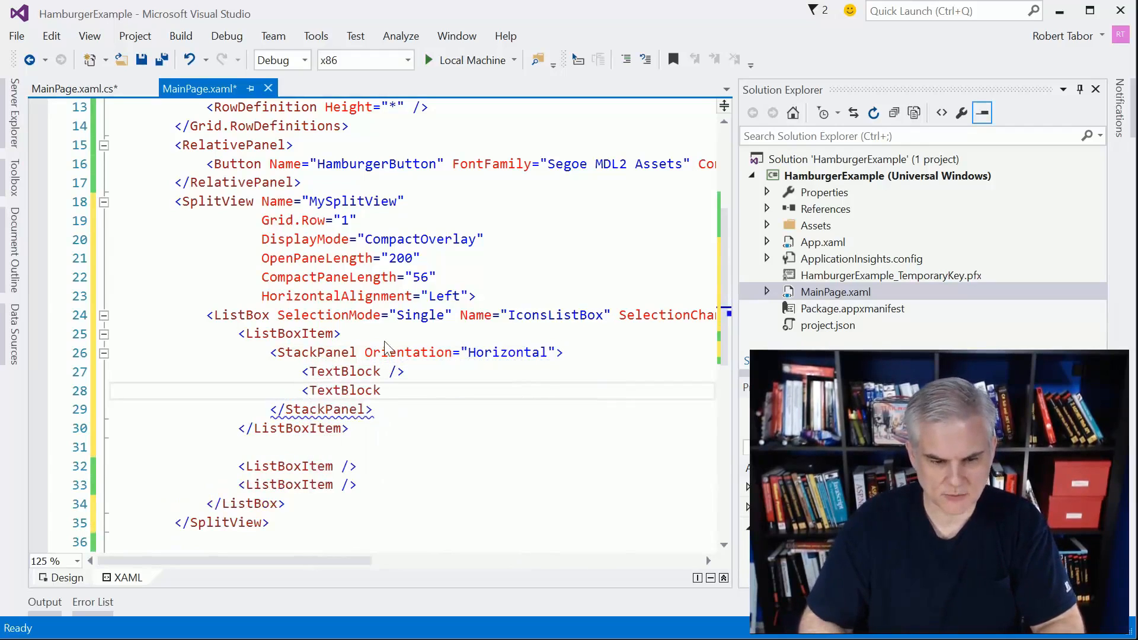
{"action": "type", "text": " />"}
{"action": "key", "text": "Up"}
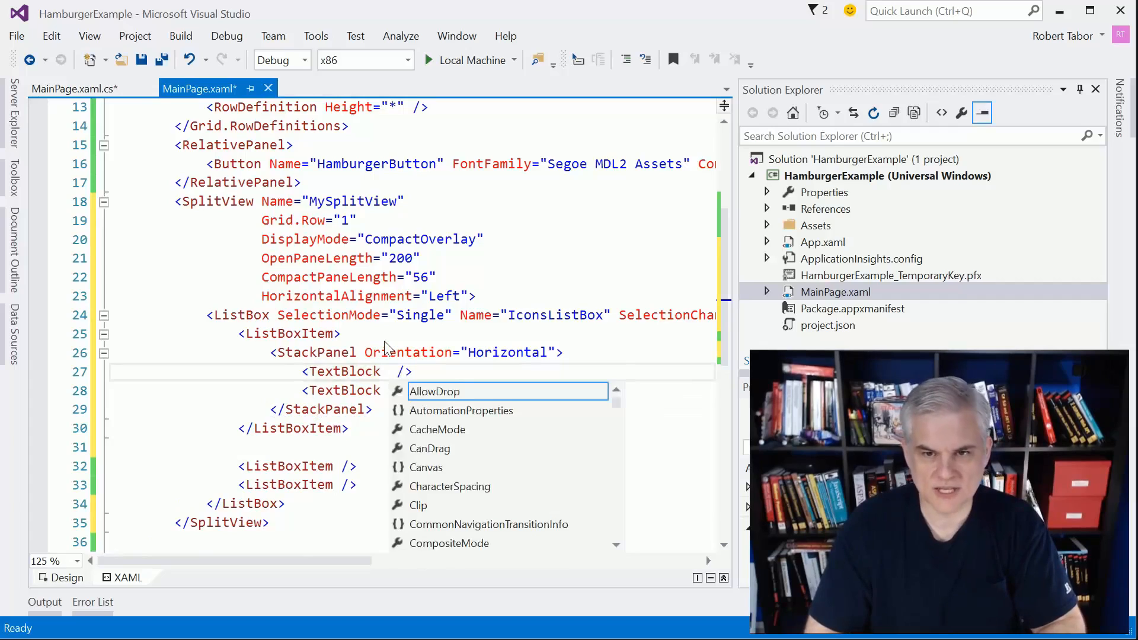
{"action": "type", "text": "fo"}
Step: Give the first TextBlock FontFamily="Segoe MDL2 Assets", a size attribute of 36 and an empty Text
{"action": "key", "text": "Tab"}
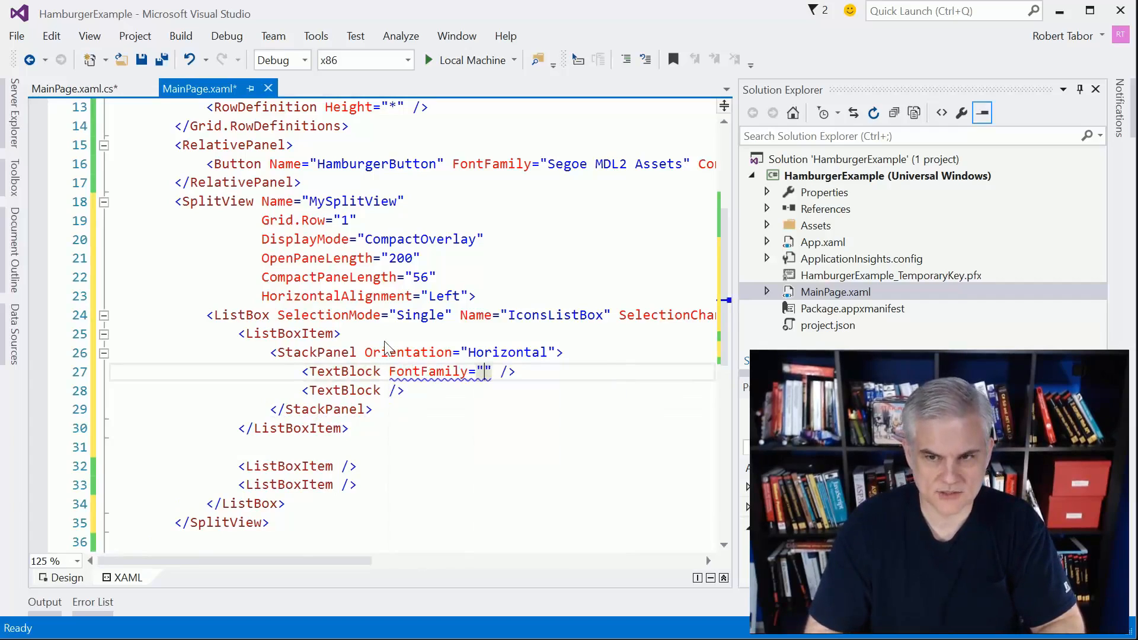
{"action": "type", "text": "Se"}
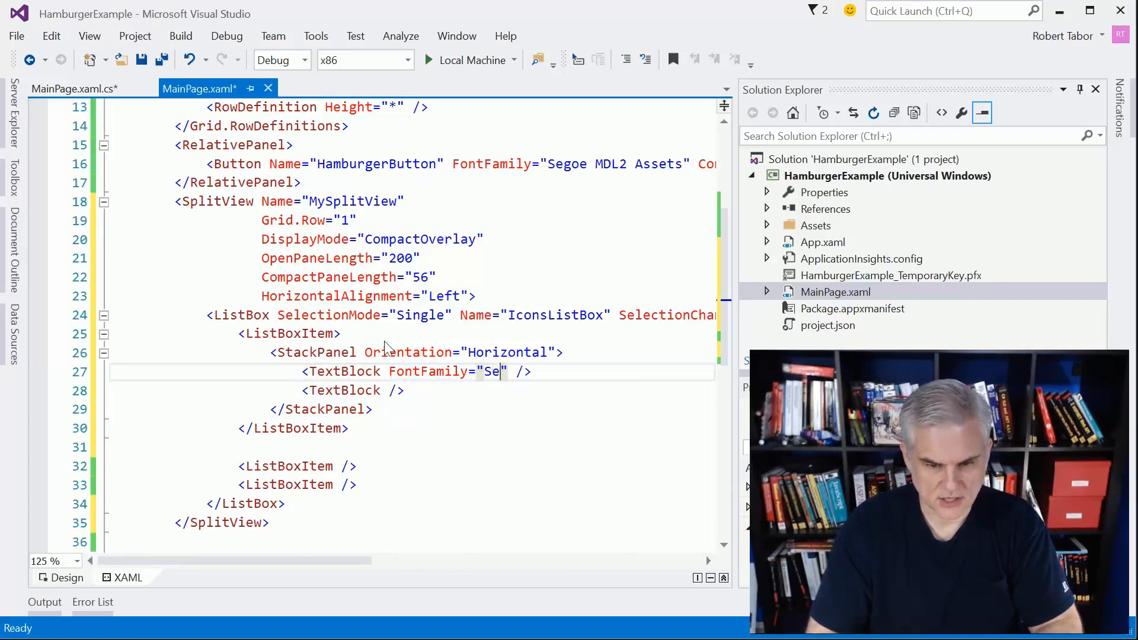
{"action": "type", "text": "goe M"}
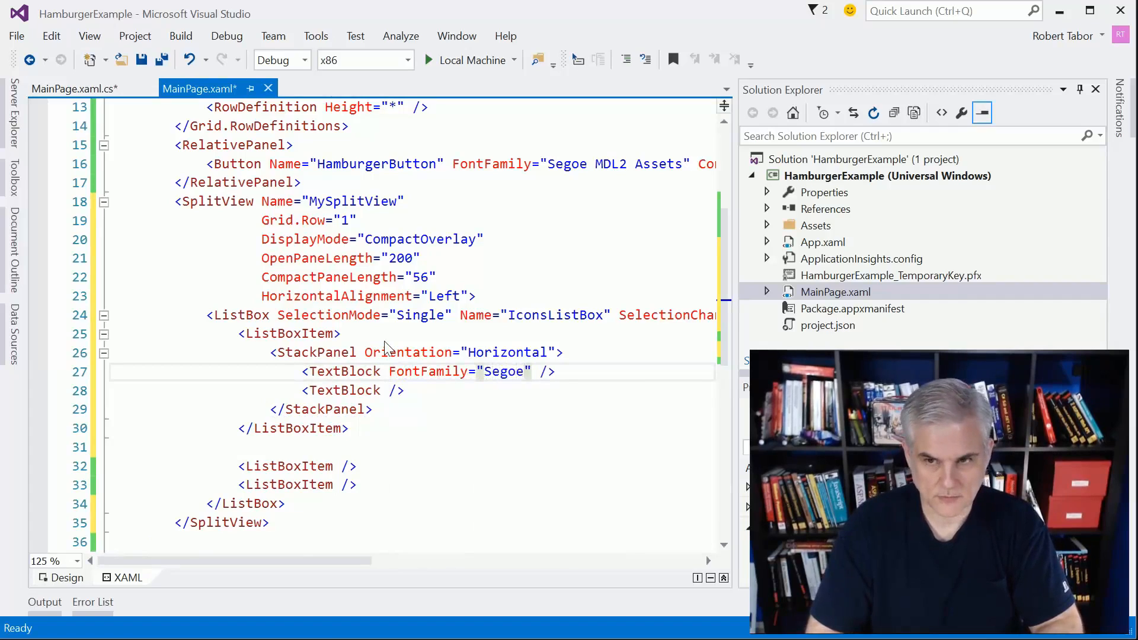
{"action": "type", "text": "D"}
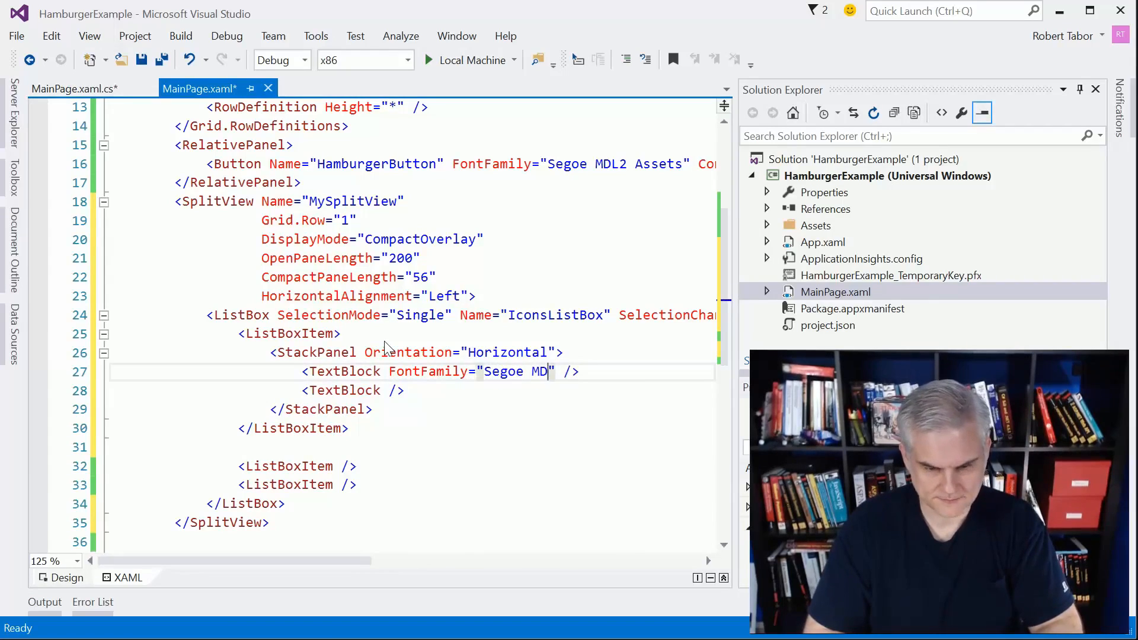
{"action": "type", "text": "L2 Asse"}
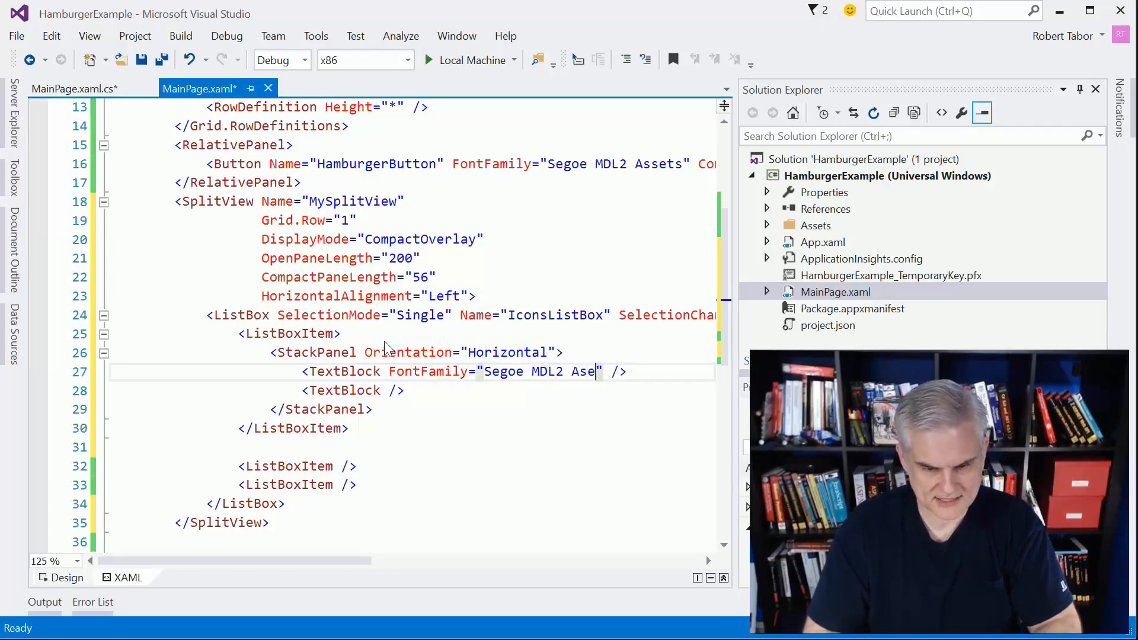
{"action": "type", "text": "ts"}
{"action": "key", "text": "Right"}
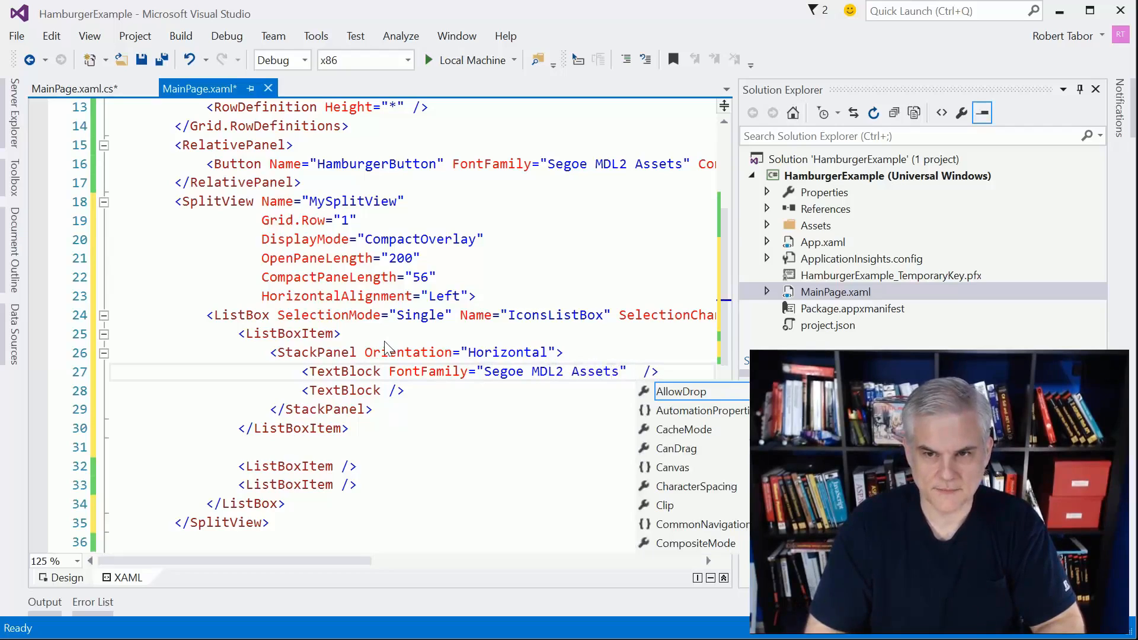
{"action": "type", "text": "Fo"}
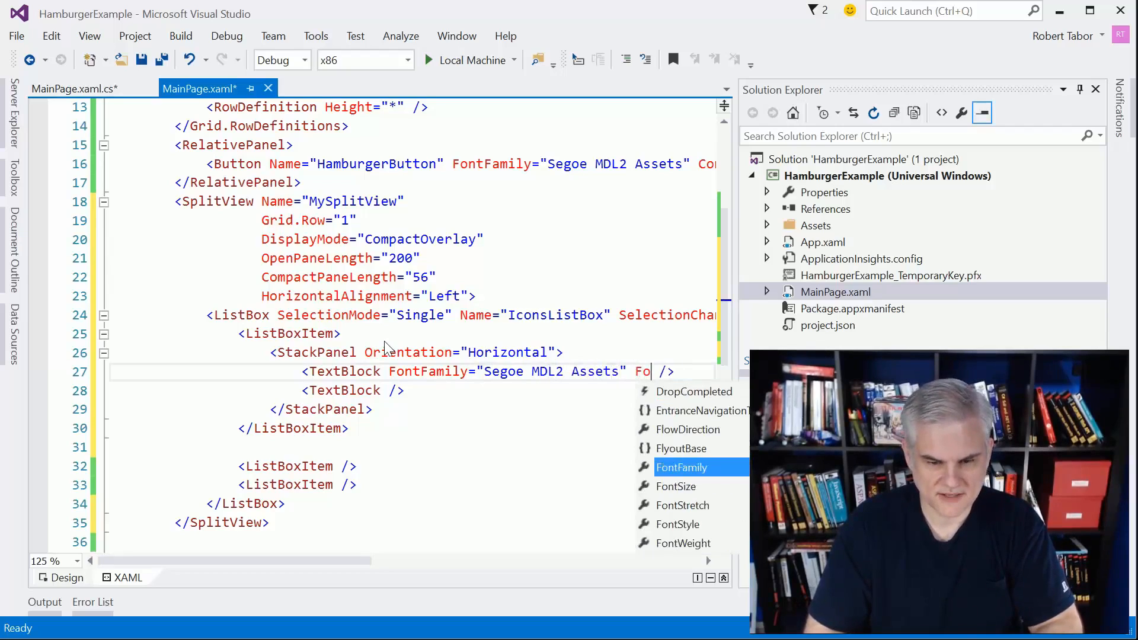
{"action": "key", "text": "Tab"}
{"action": "type", "text": "36"}
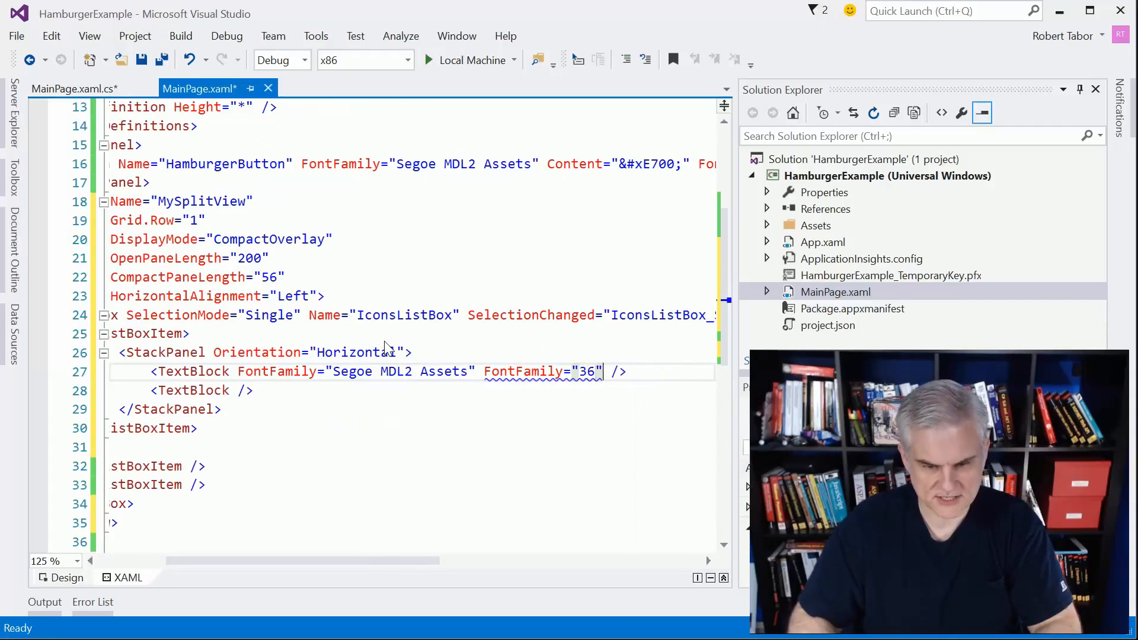
{"action": "key", "text": "Right"}
{"action": "type", "text": "Te"}
{"action": "key", "text": "Tab"}
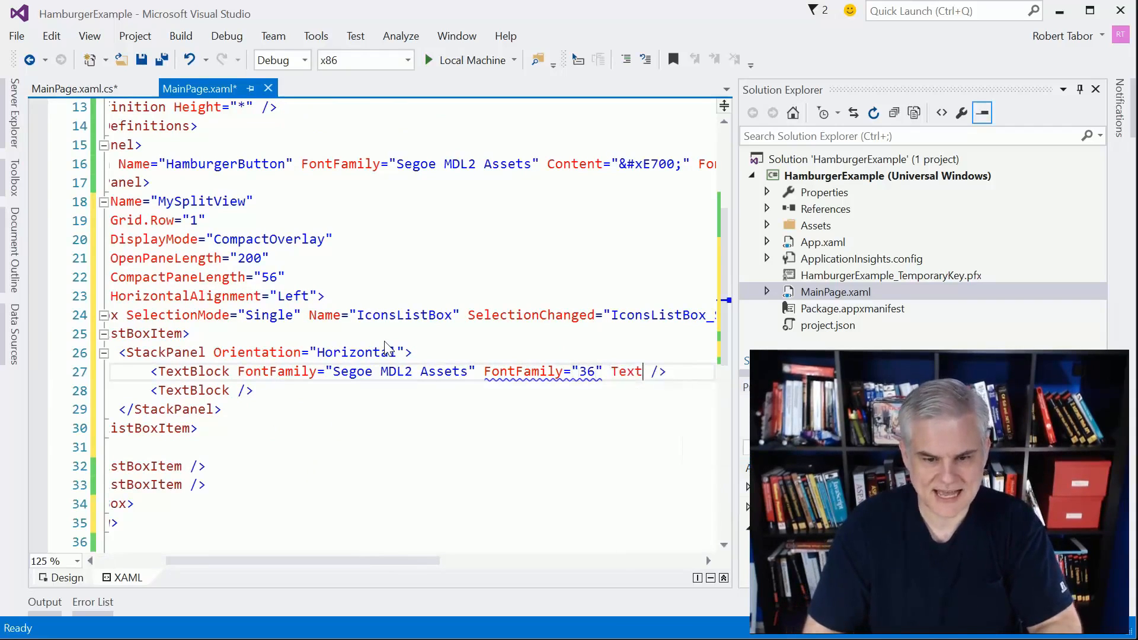
{"action": "type", "text": "="}
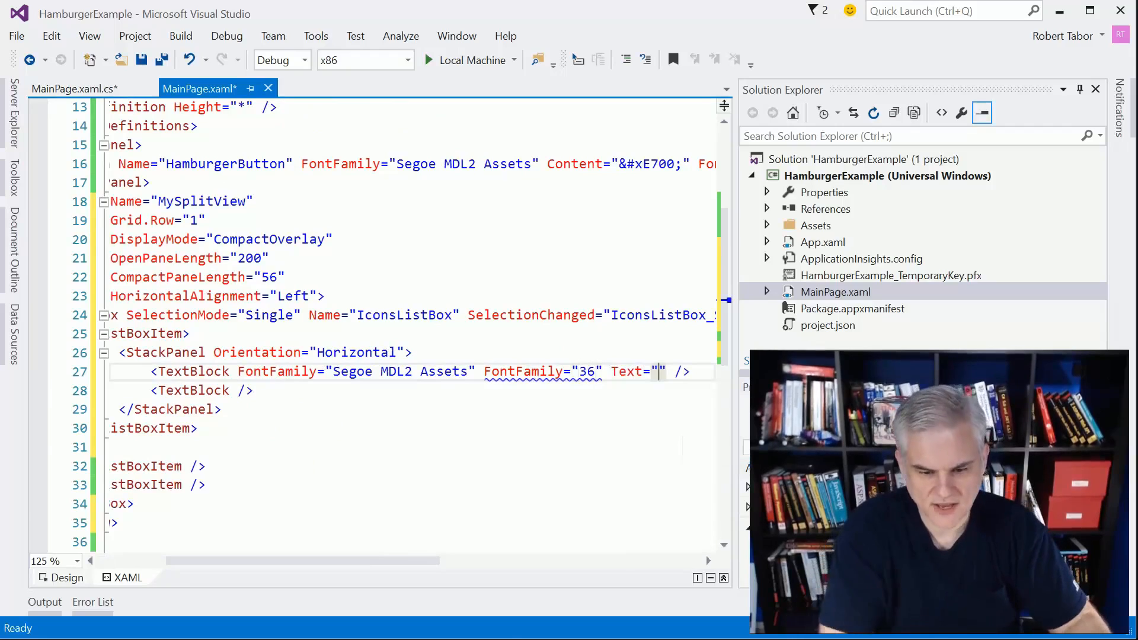
{"action": "key", "text": "alt+Tab"}
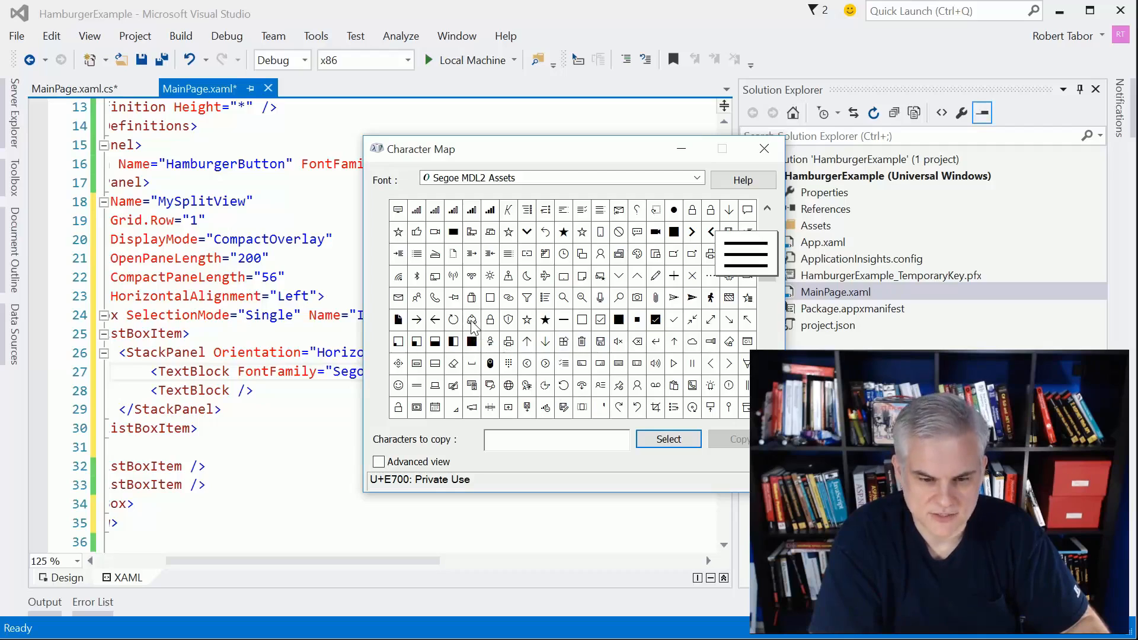
{"action": "left_click", "coordinate": [472, 322]}
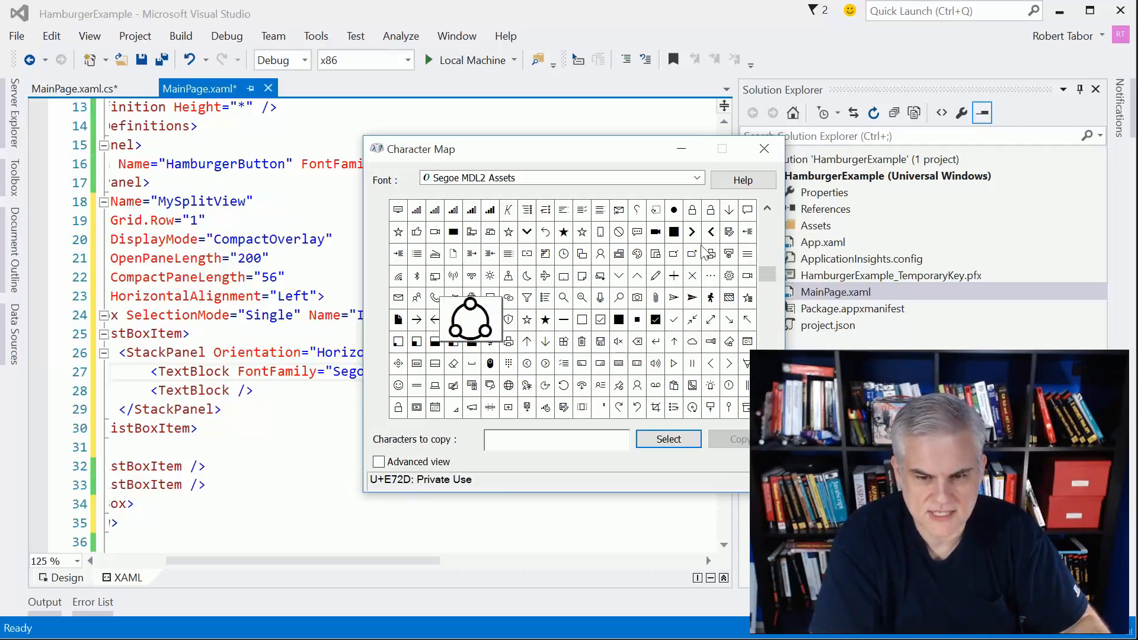
{"action": "left_click", "coordinate": [680, 148]}
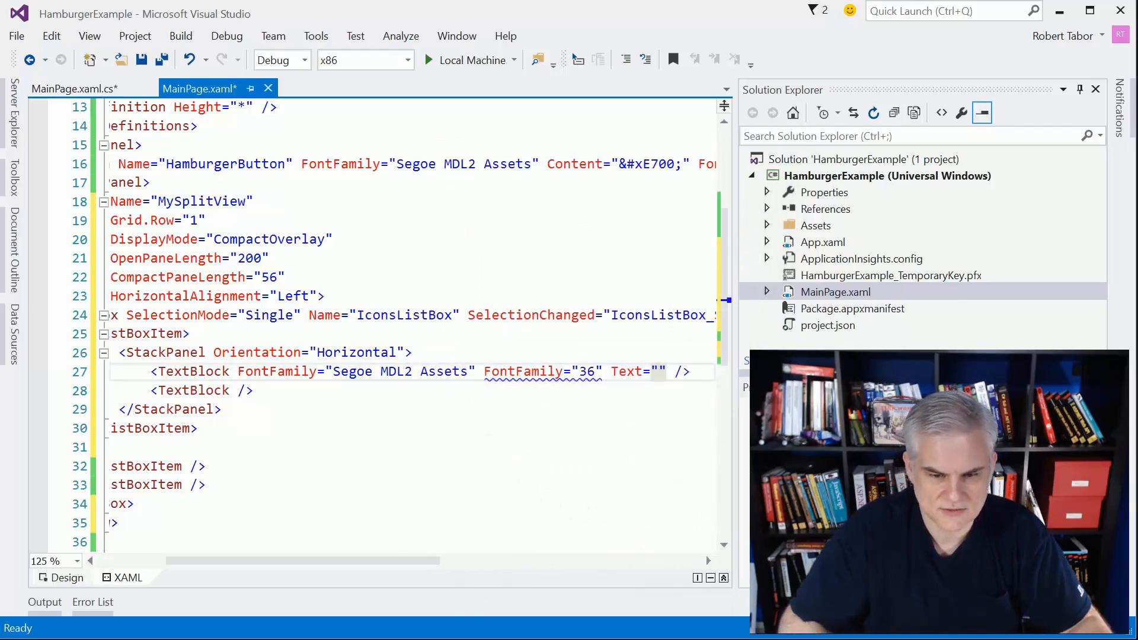
{"action": "type", "text": "E72"}
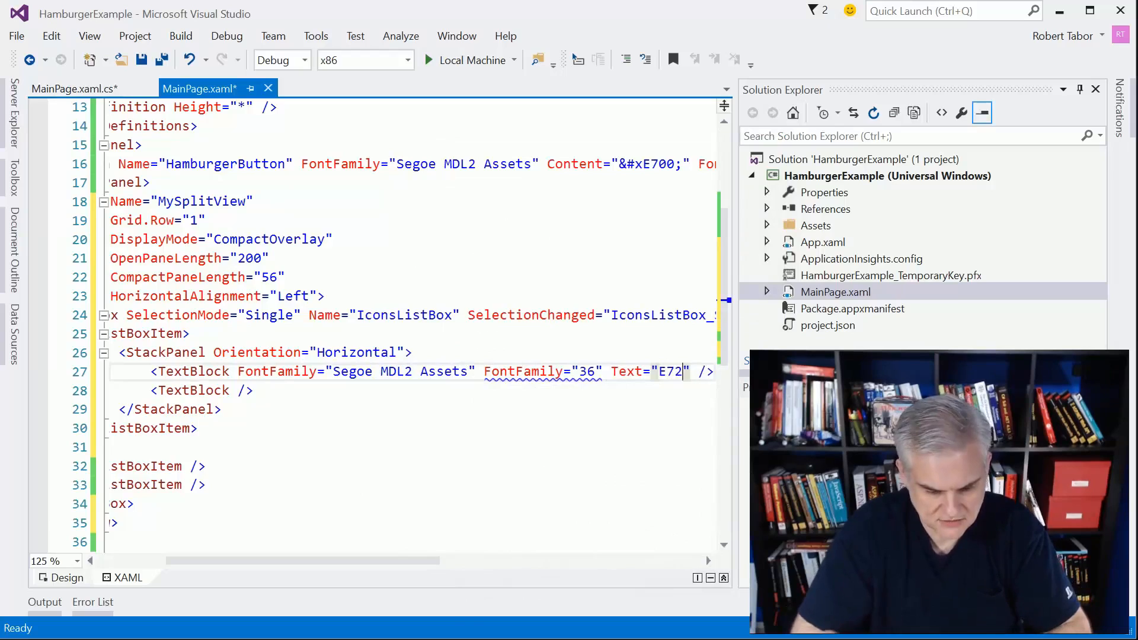
{"action": "type", "text": "D;"}
Step: Prefix the glyph as Text="&#xE72D;" and change the duplicate FontFamily into FontSize="36"
{"action": "key", "text": "Left"}
{"action": "key", "text": "Left"}
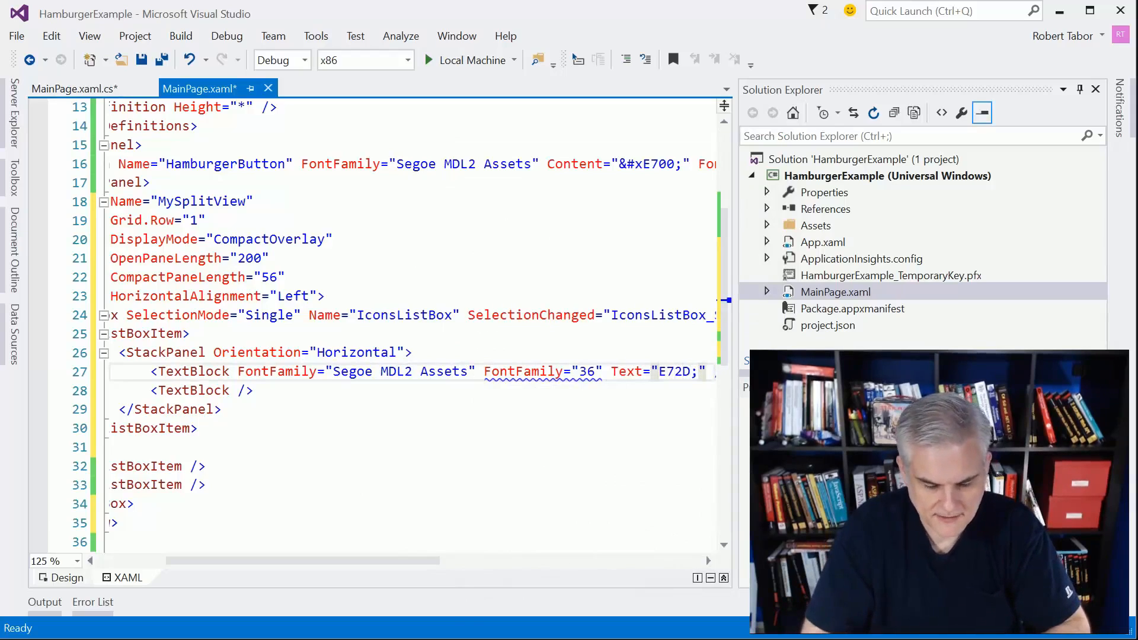
{"action": "type", "text": "&"}
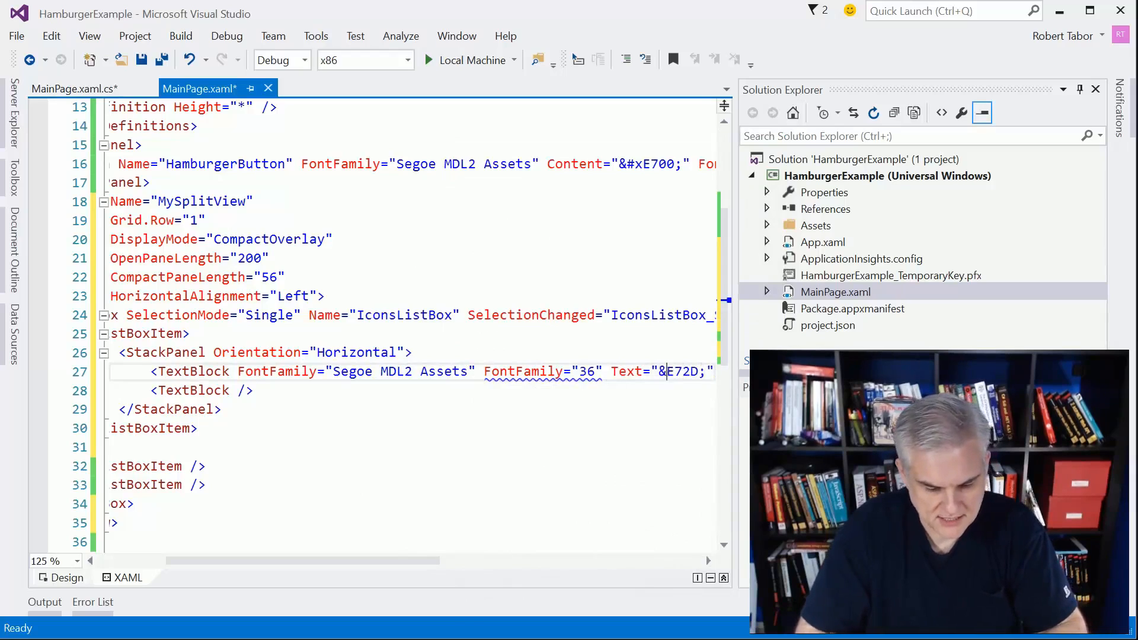
{"action": "type", "text": "#x"}
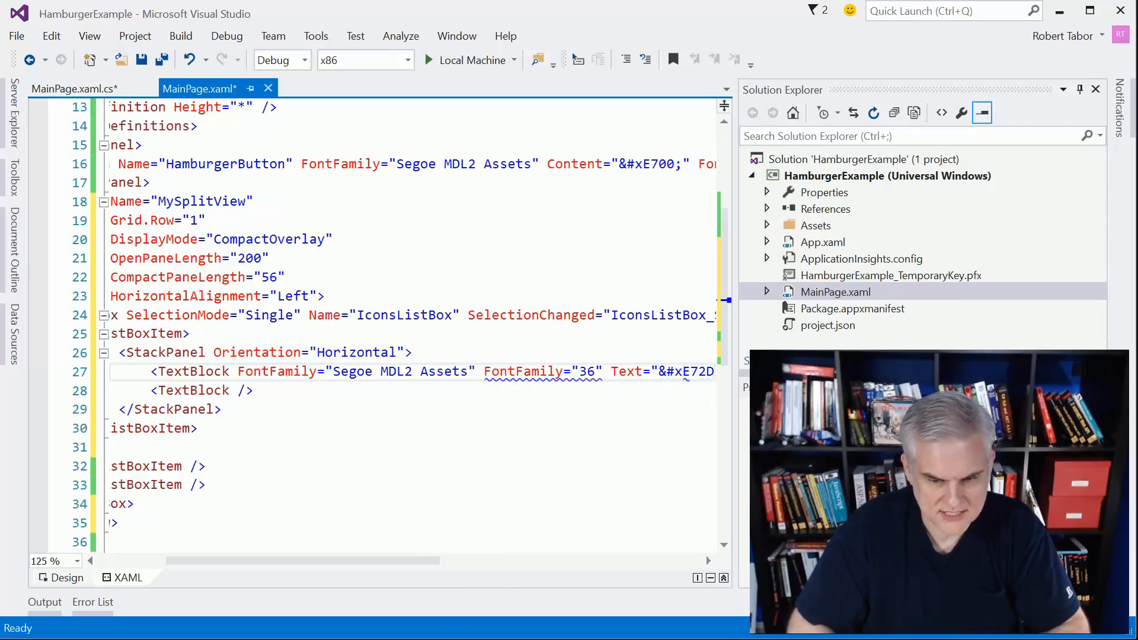
{"action": "key", "text": "End"}
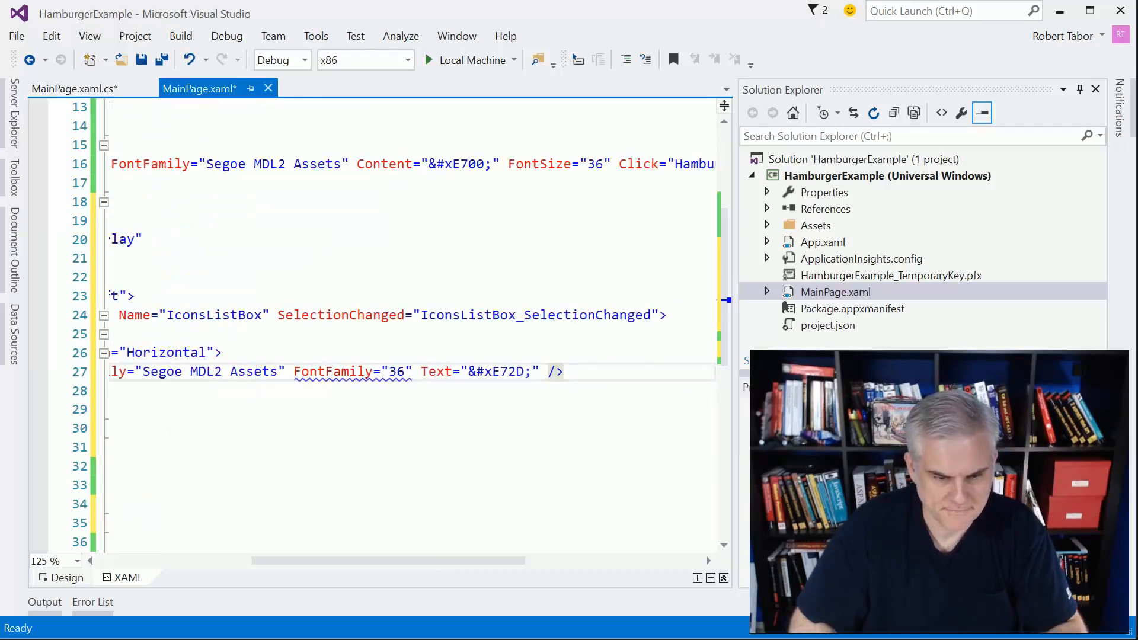
{"action": "key", "text": "ctrl+Left"}
{"action": "key", "text": "ctrl+Left"}
{"action": "key", "text": "ctrl+Left"}
{"action": "key", "text": "ctrl+Left"}
{"action": "key", "text": "shift+Left"}
{"action": "key", "text": "shift+Left"}
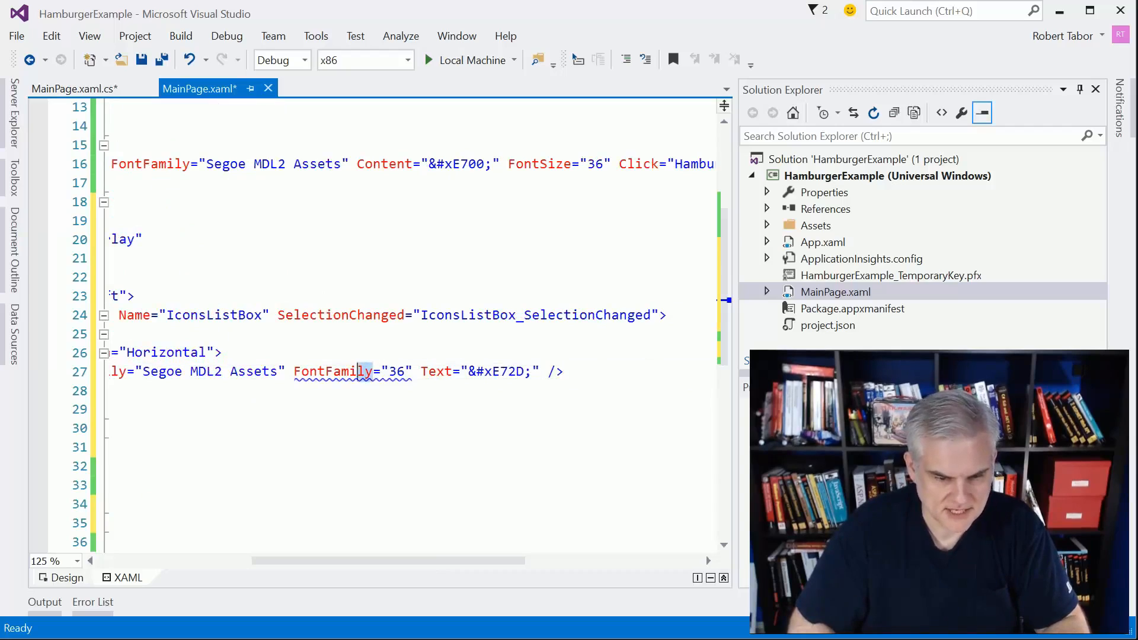
{"action": "key", "text": "shift+Left"}
{"action": "key", "text": "shift+Left"}
{"action": "key", "text": "shift+Left"}
{"action": "key", "text": "shift+Left"}
{"action": "type", "text": "Size"}
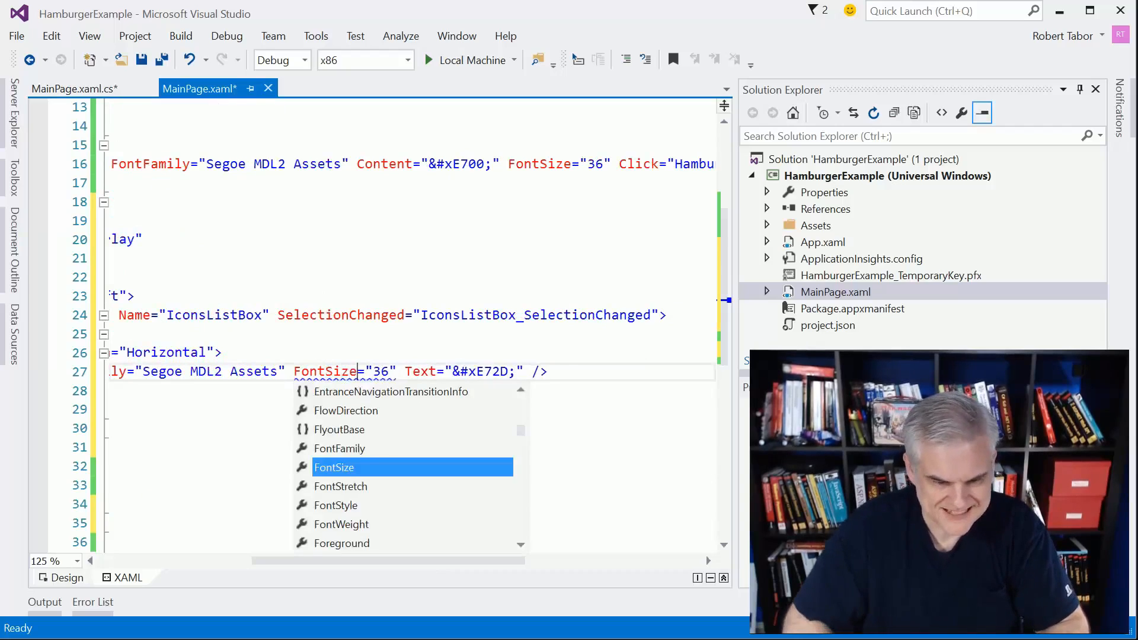
{"action": "key", "text": "End"}
{"action": "key", "text": "Left"}
{"action": "key", "text": "Left"}
{"action": "key", "text": "Left"}
{"action": "key", "text": "Home"}
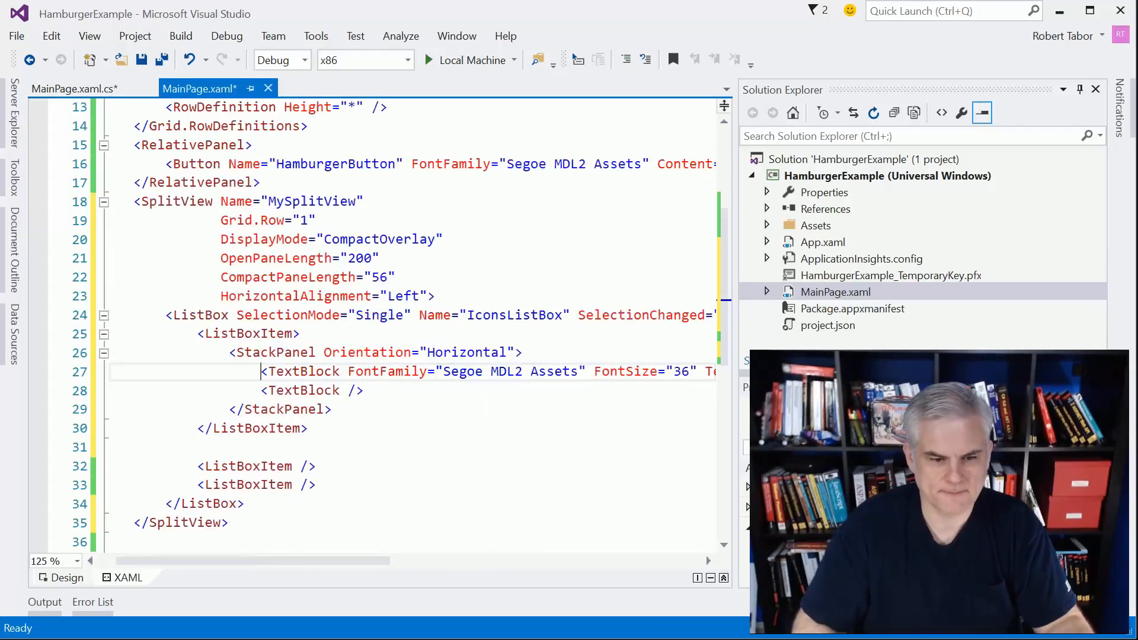
{"action": "key", "text": "Down"}
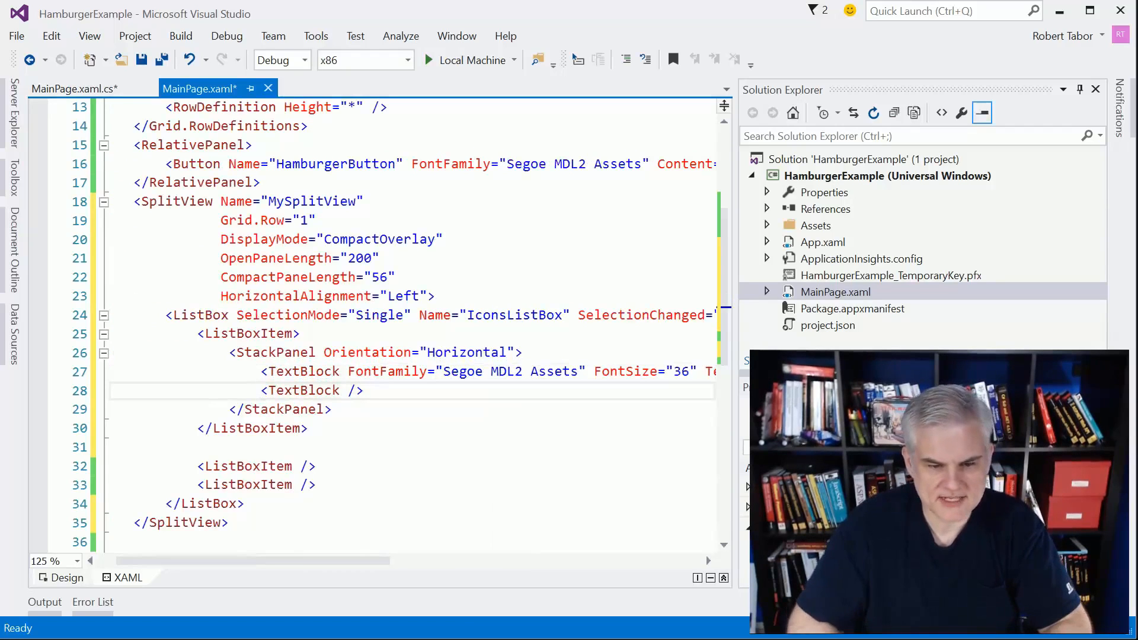
{"action": "type", "text": "=\"\""}
Step: Give the label TextBlock Text="Share" and FontSize="36", replacing the First Option text
{"action": "key", "text": "BackSpace"}
{"action": "key", "text": "BackSpace"}
{"action": "key", "text": "BackSpace"}
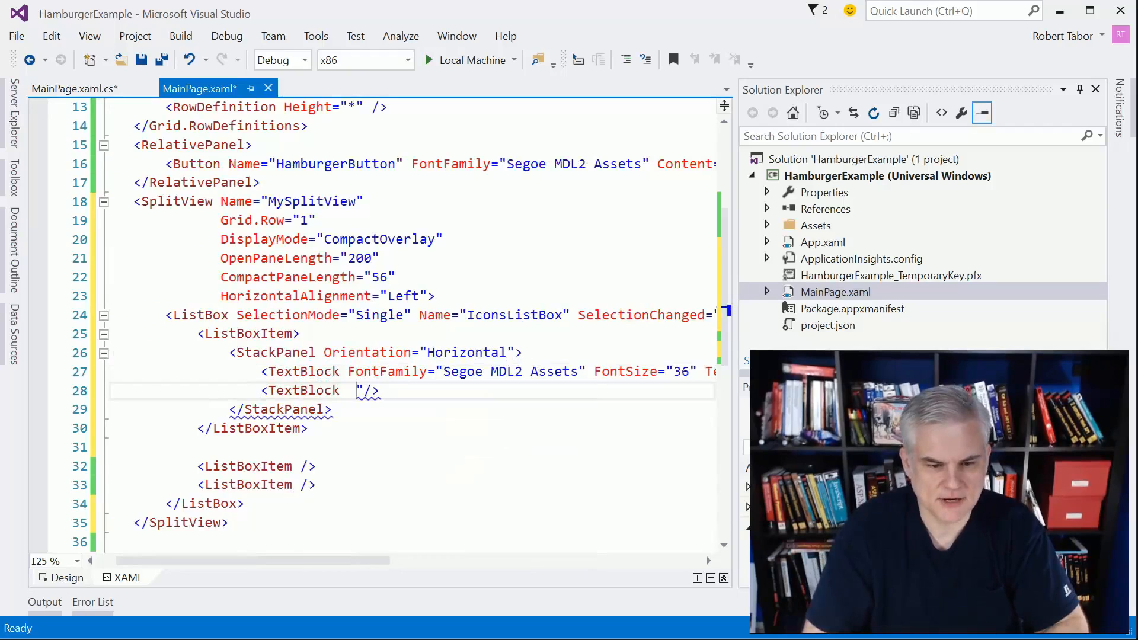
{"action": "type", "text": "Text"}
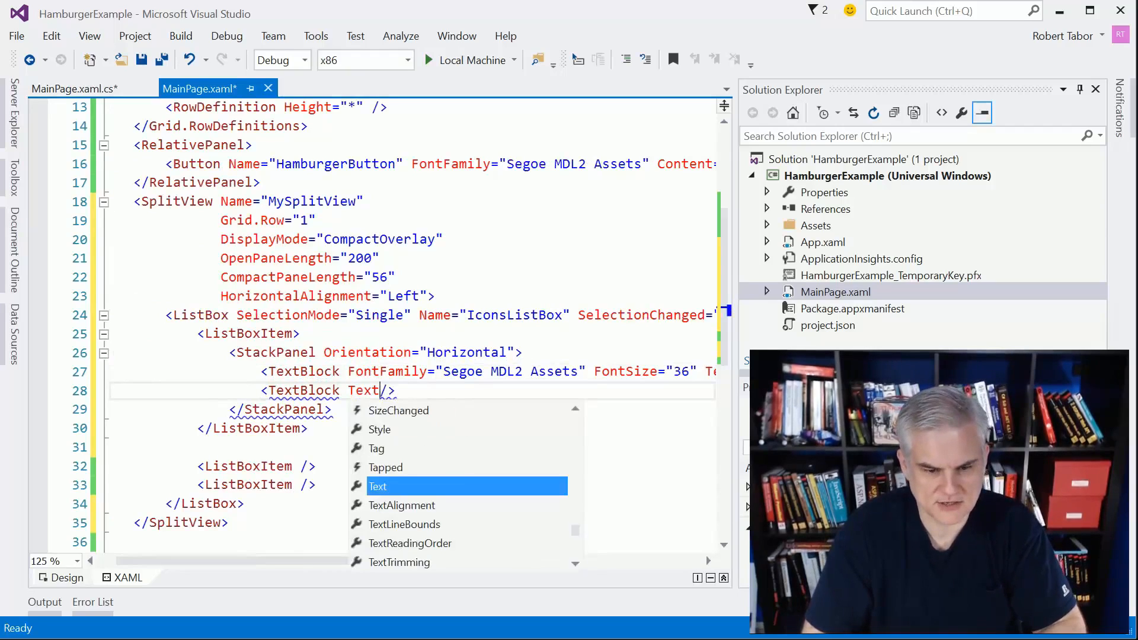
{"action": "type", "text": "=\" \""}
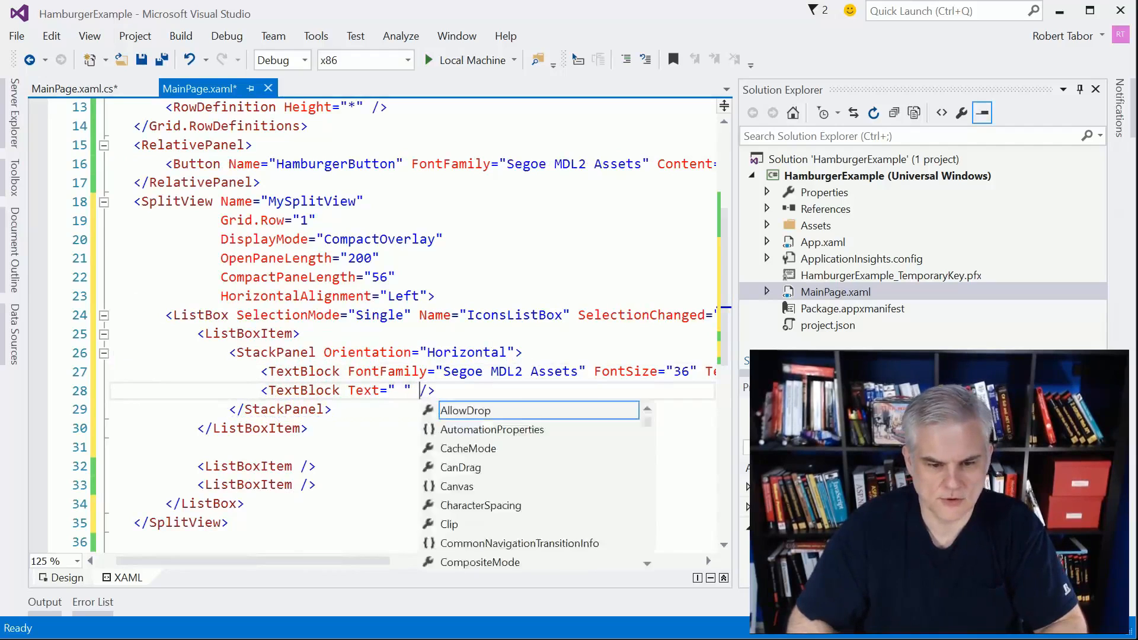
{"action": "key", "text": "Left"}
{"action": "type", "text": "Fir"}
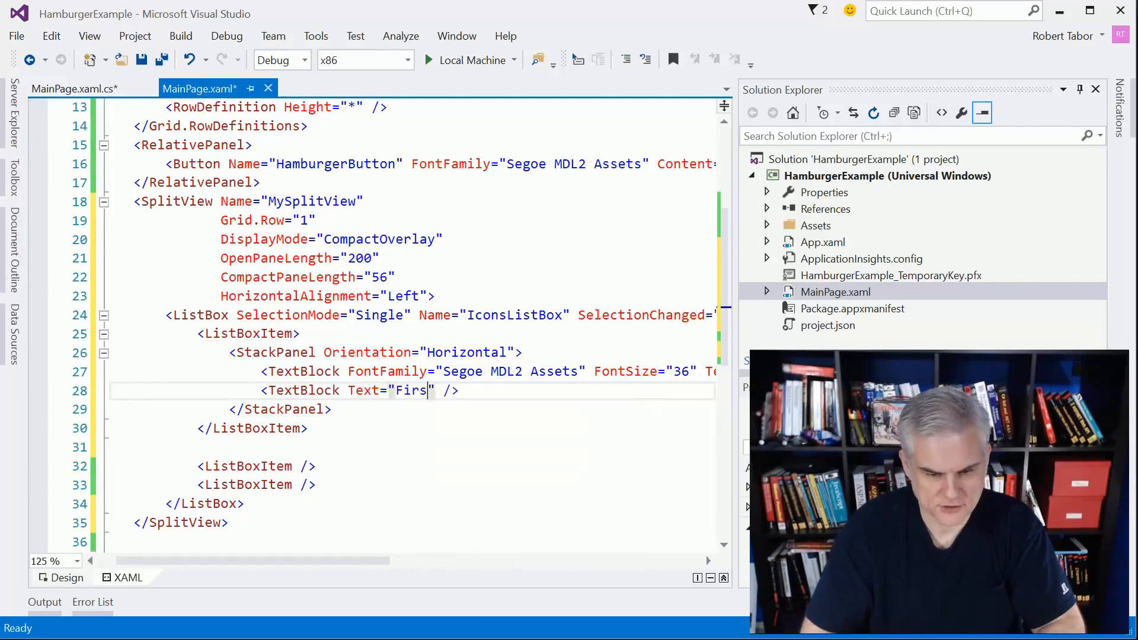
{"action": "type", "text": "st Option"}
{"action": "key", "text": "Right"}
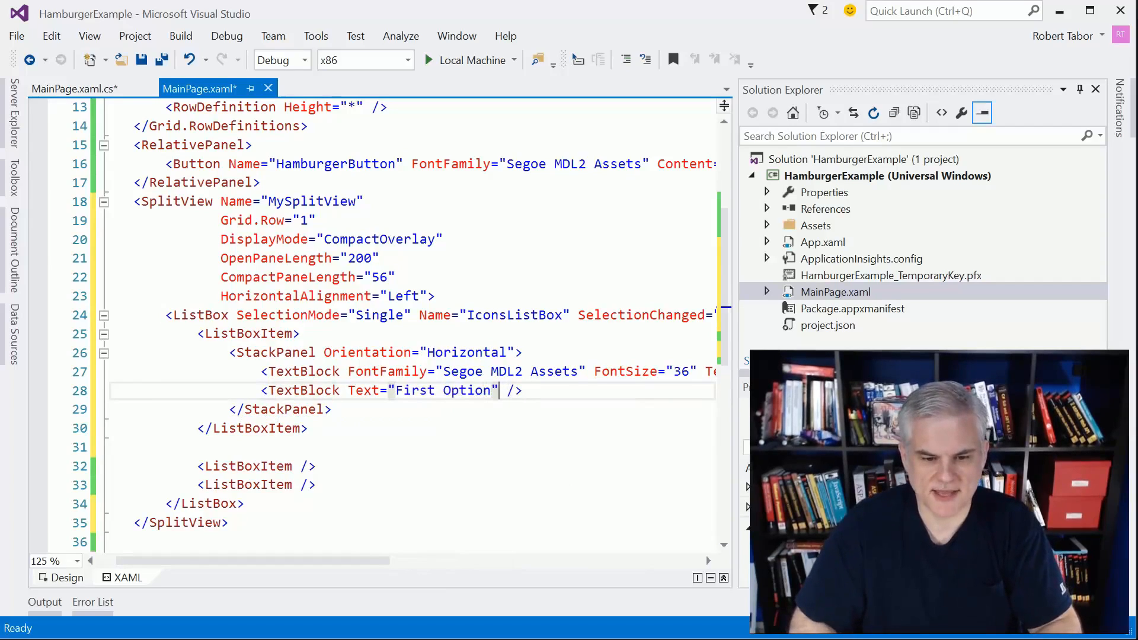
{"action": "key", "text": "ctrl+shift+Left"}
{"action": "key", "text": "ctrl+shift+Left"}
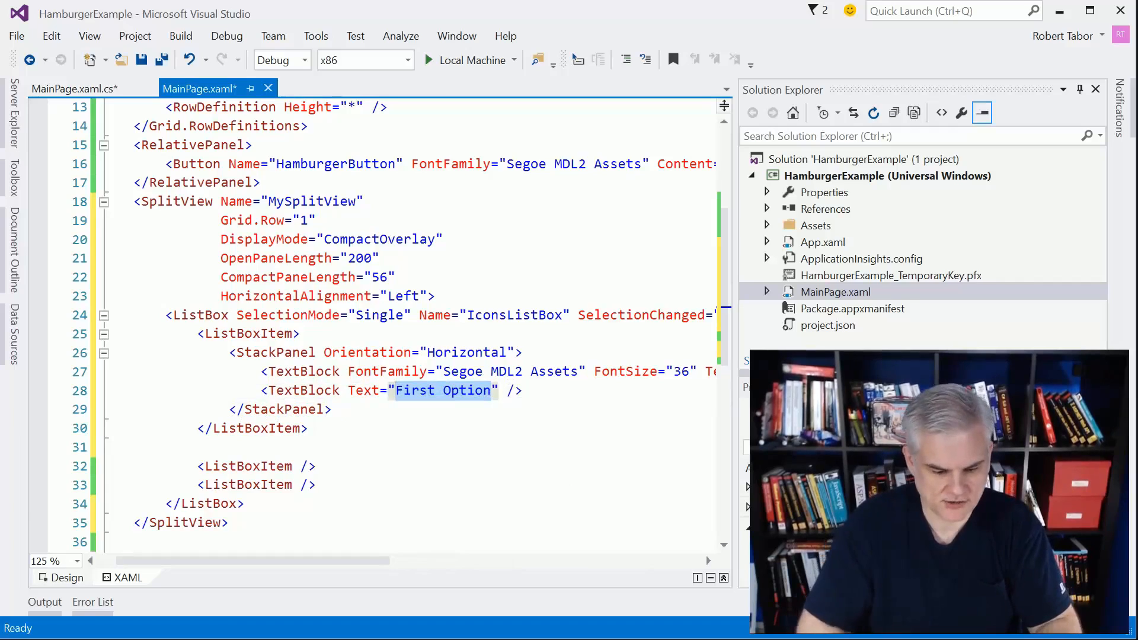
{"action": "type", "text": "Share\""}
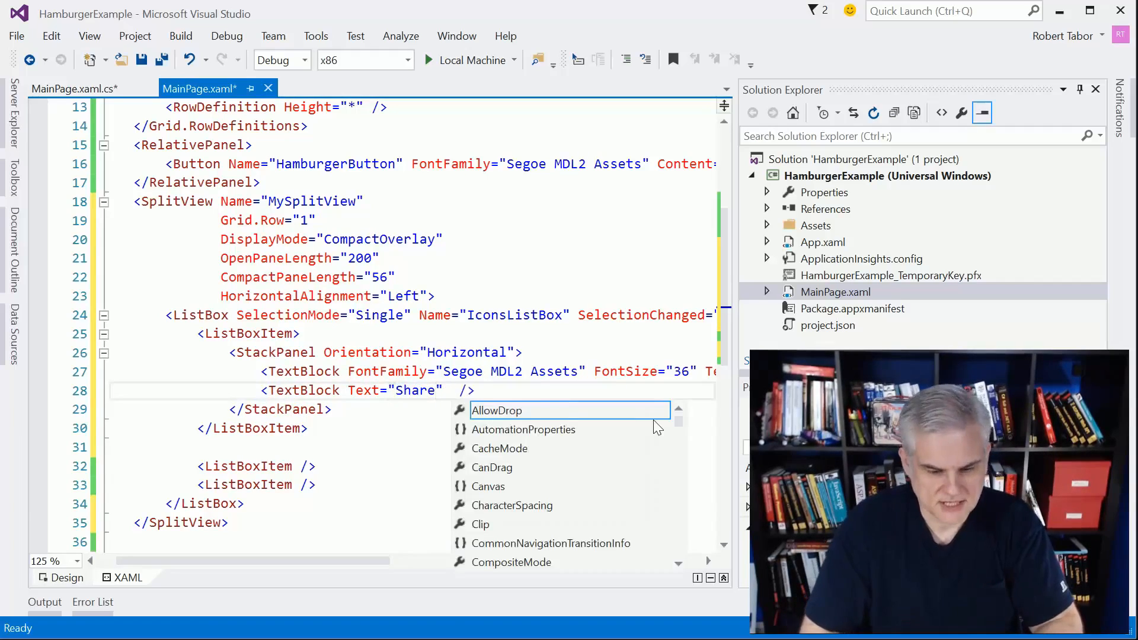
{"action": "type", "text": " Fo"}
{"action": "type", "text": "ntS"}
{"action": "key", "text": "Tab"}
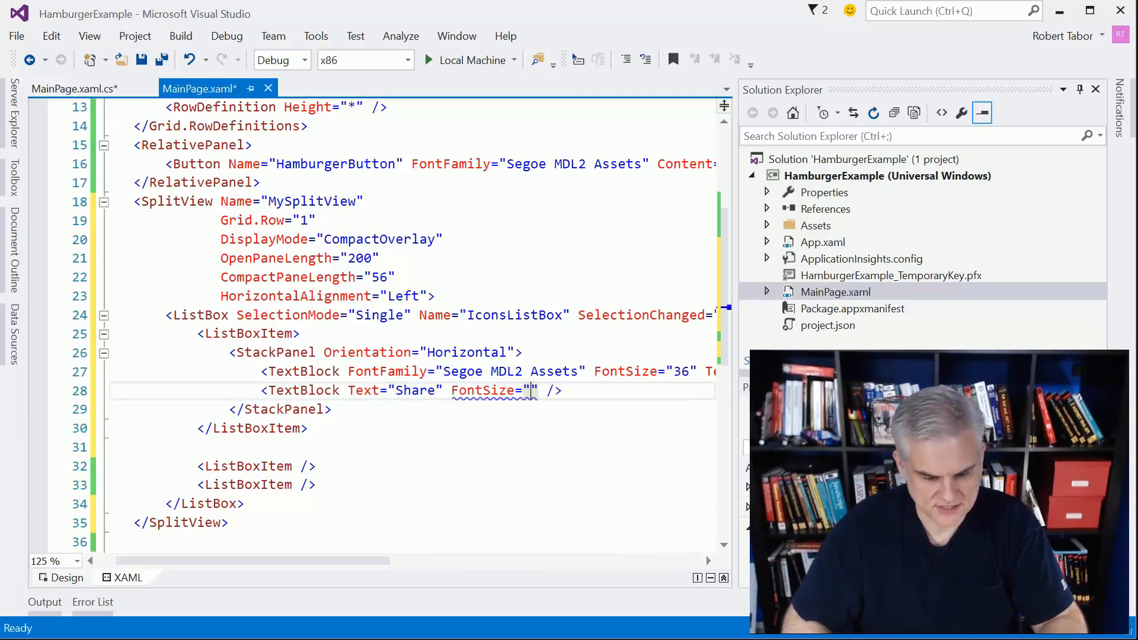
{"action": "type", "text": "=\"36"}
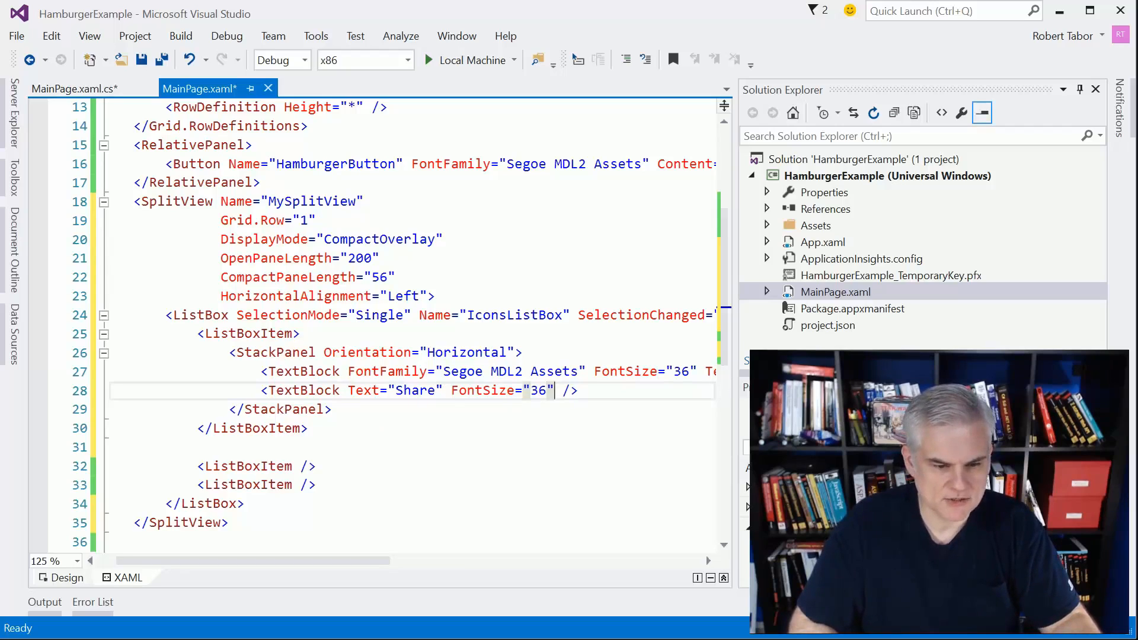
{"action": "left_click", "coordinate": [301, 466]}
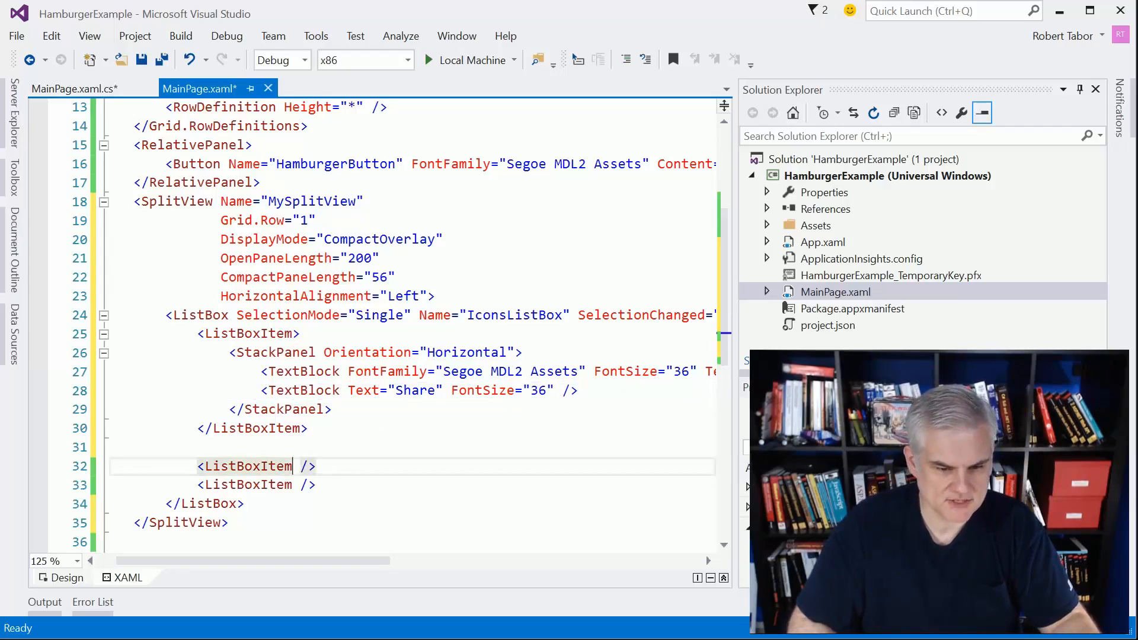
Step: Expand the second ListBoxItem into open/close tags and delete the third ListBoxItem
{"action": "key", "text": "BackSpace"}
{"action": "key", "text": "BackSpace"}
{"action": "key", "text": "End"}
{"action": "key", "text": "Return"}
{"action": "type", "text": "</"}
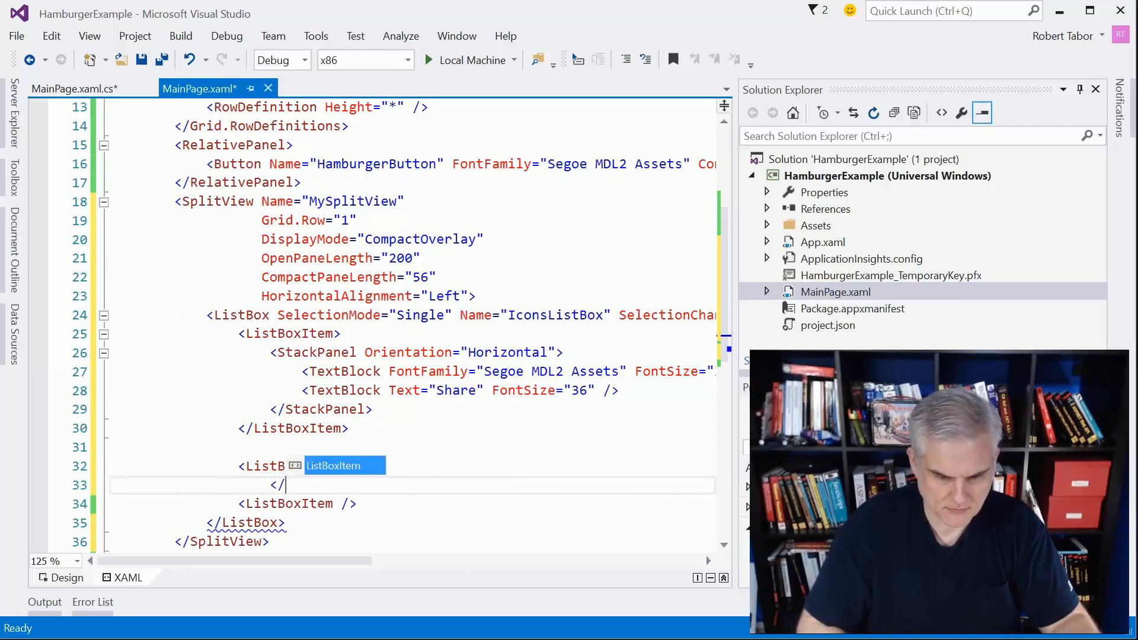
{"action": "key", "text": "Tab"}
{"action": "key", "text": "Down"}
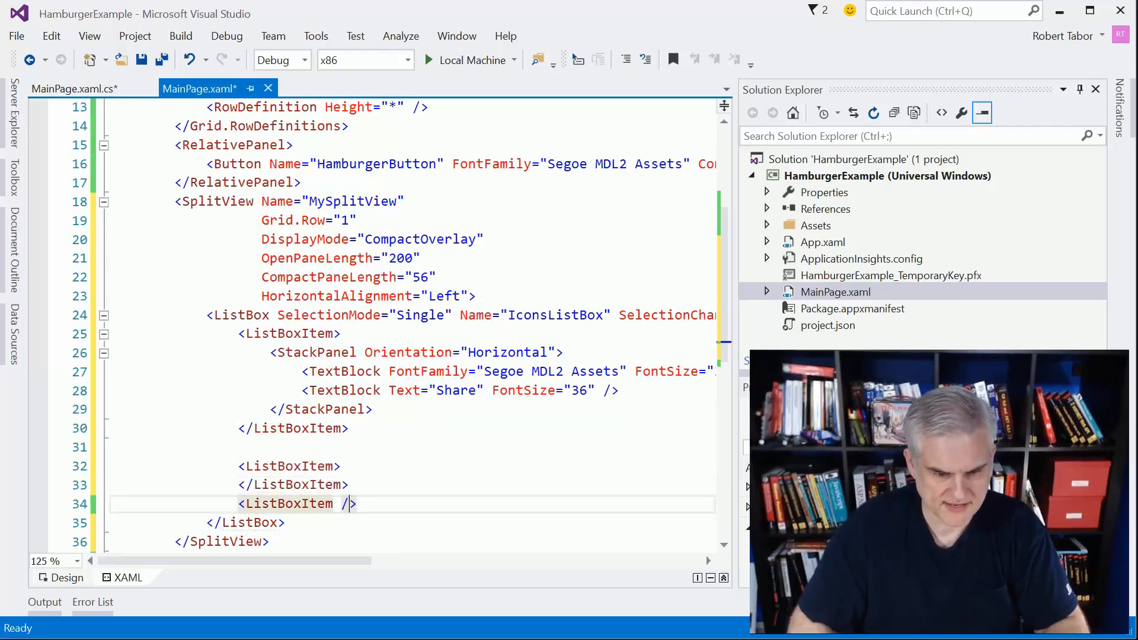
{"action": "key", "text": "shift+End"}
{"action": "key", "text": "Delete"}
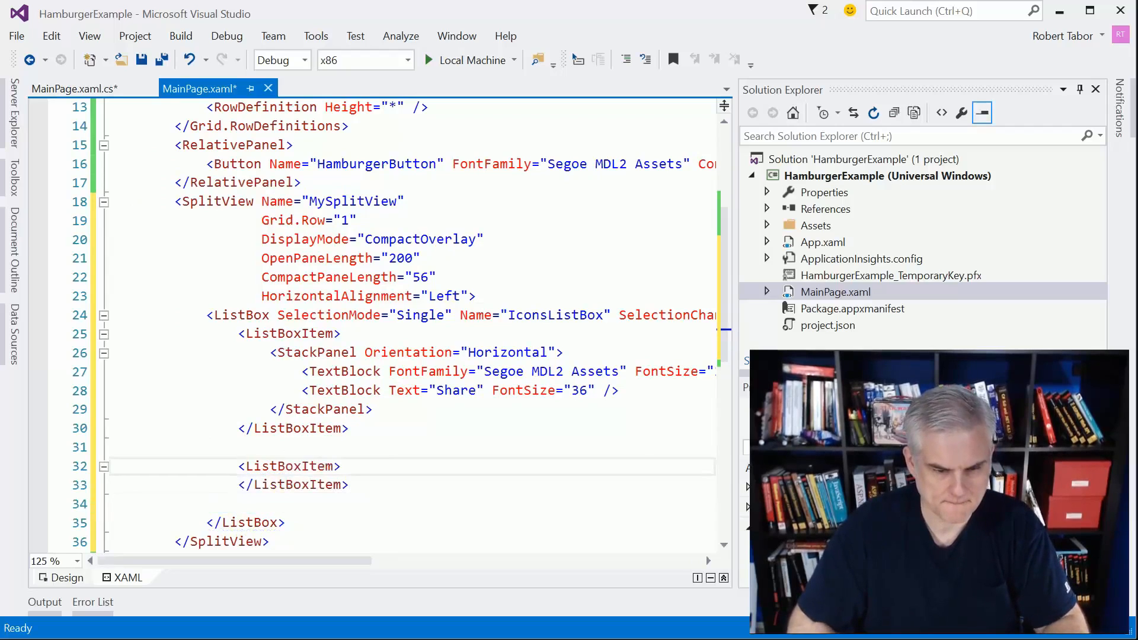
{"action": "key", "text": "Up"}
{"action": "key", "text": "End"}
{"action": "key", "text": "Return"}
{"action": "type", "text": "<Sta"}
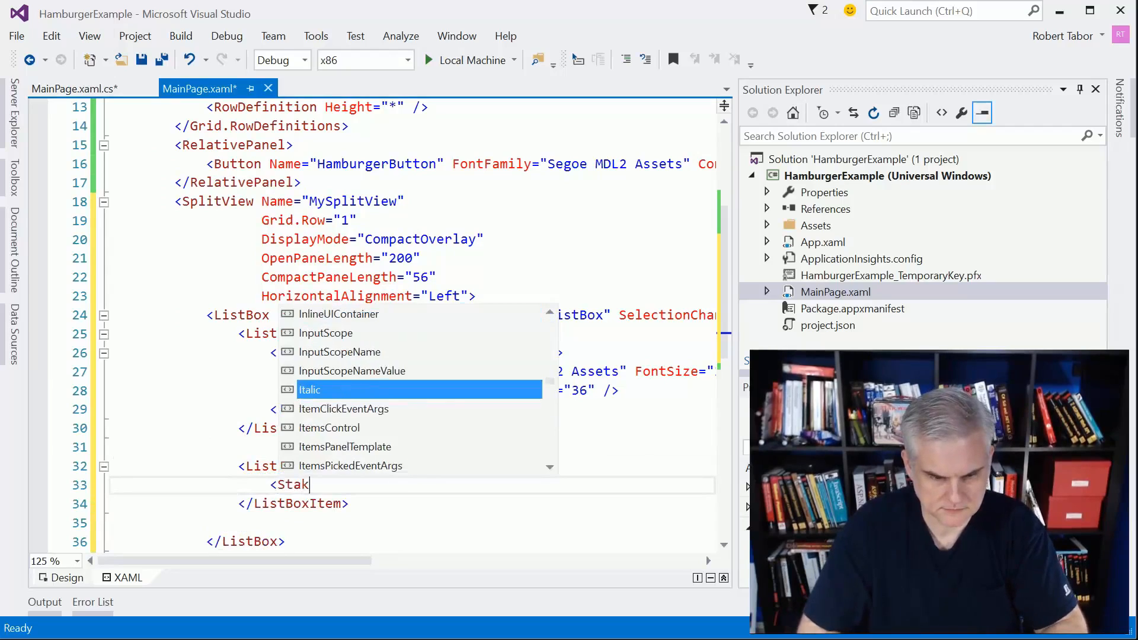
{"action": "type", "text": "k"}
Step: Add a StackPanel with Orientation="Horizontal" inside the second list item
{"action": "key", "text": "BackSpace"}
{"action": "key", "text": "Tab"}
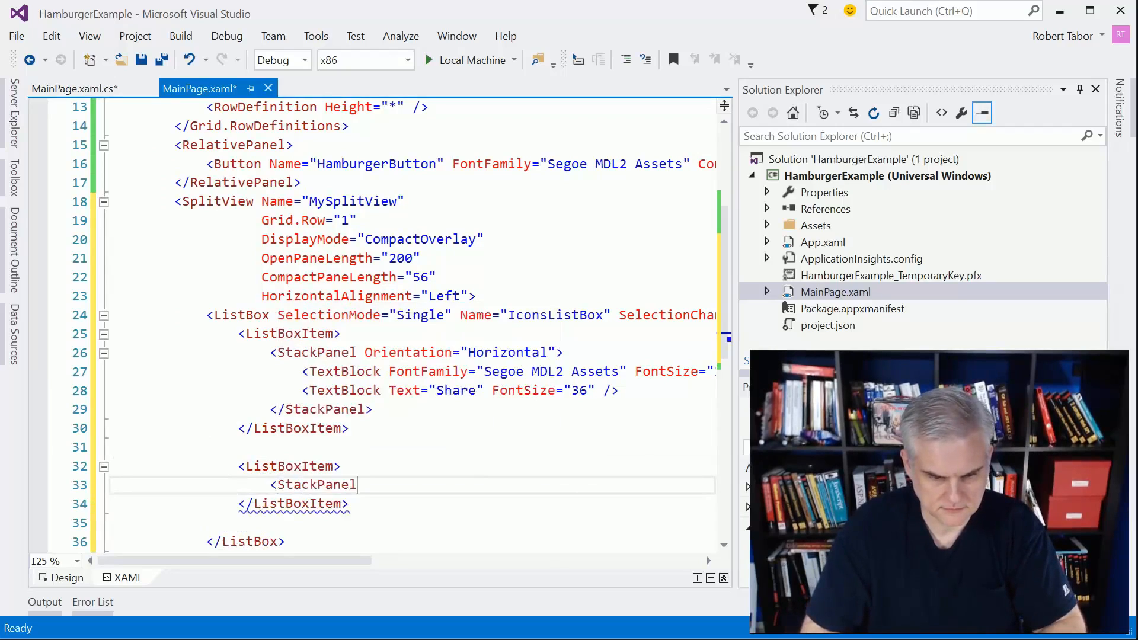
{"action": "type", "text": " Or"}
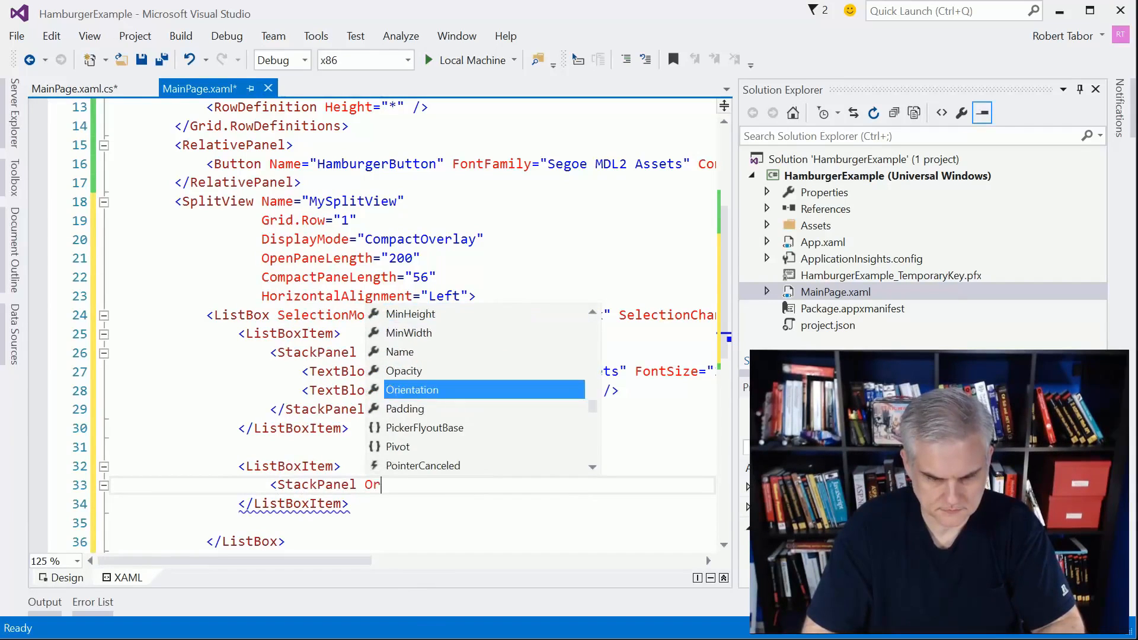
{"action": "key", "text": "Tab"}
{"action": "key", "text": "Down"}
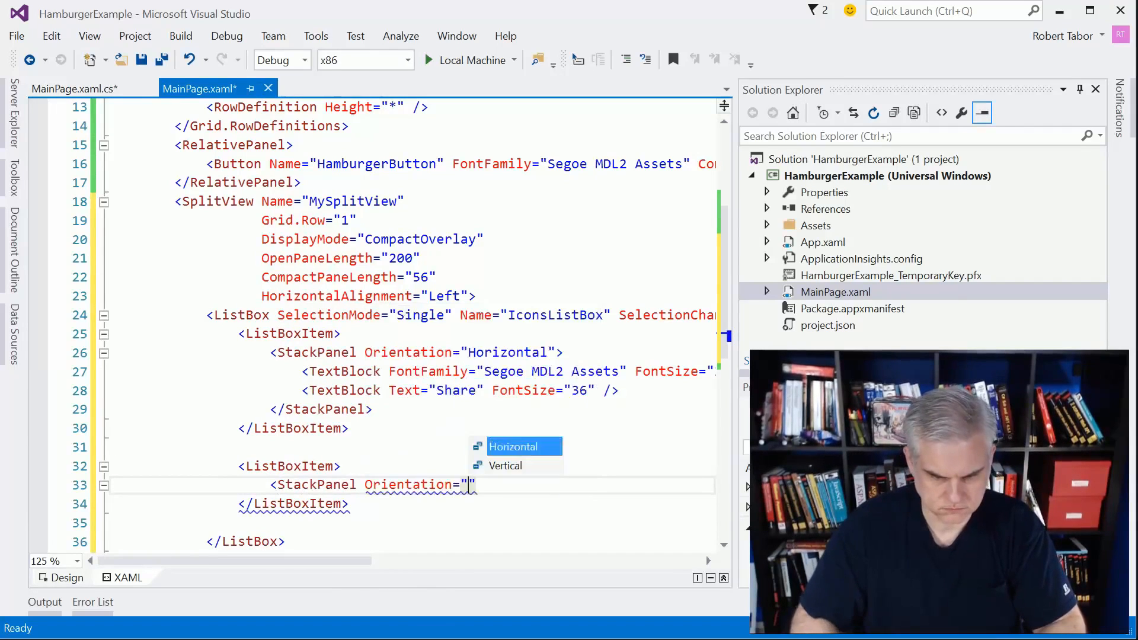
{"action": "key", "text": "Tab"}
{"action": "key", "text": "End"}
{"action": "type", "text": "/"}
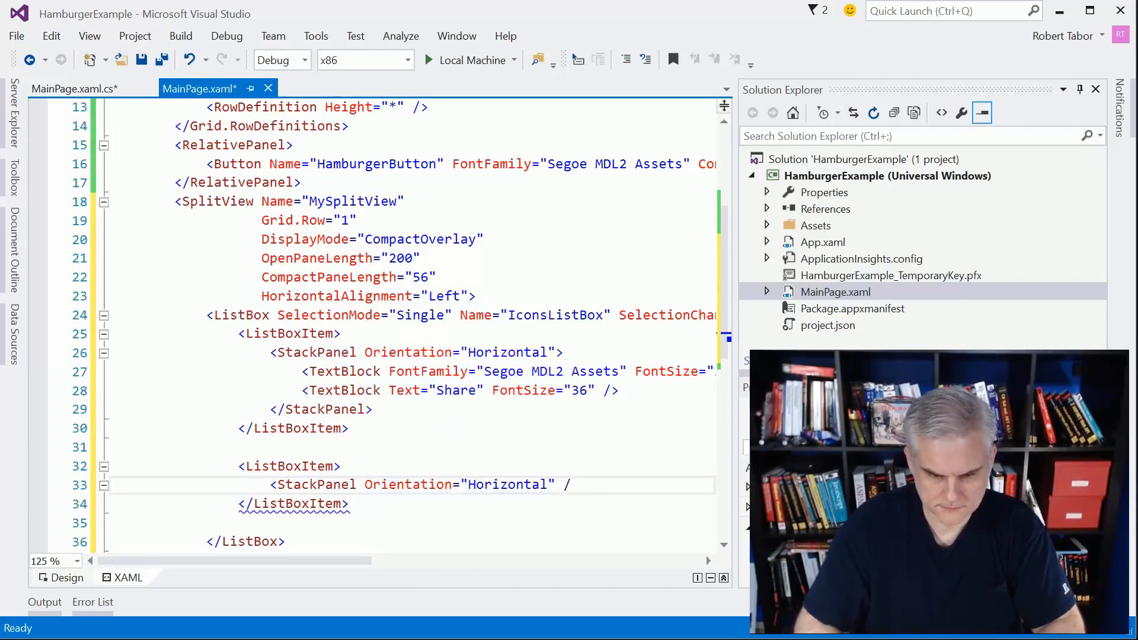
{"action": "type", "text": ">>"}
{"action": "key", "text": "Return"}
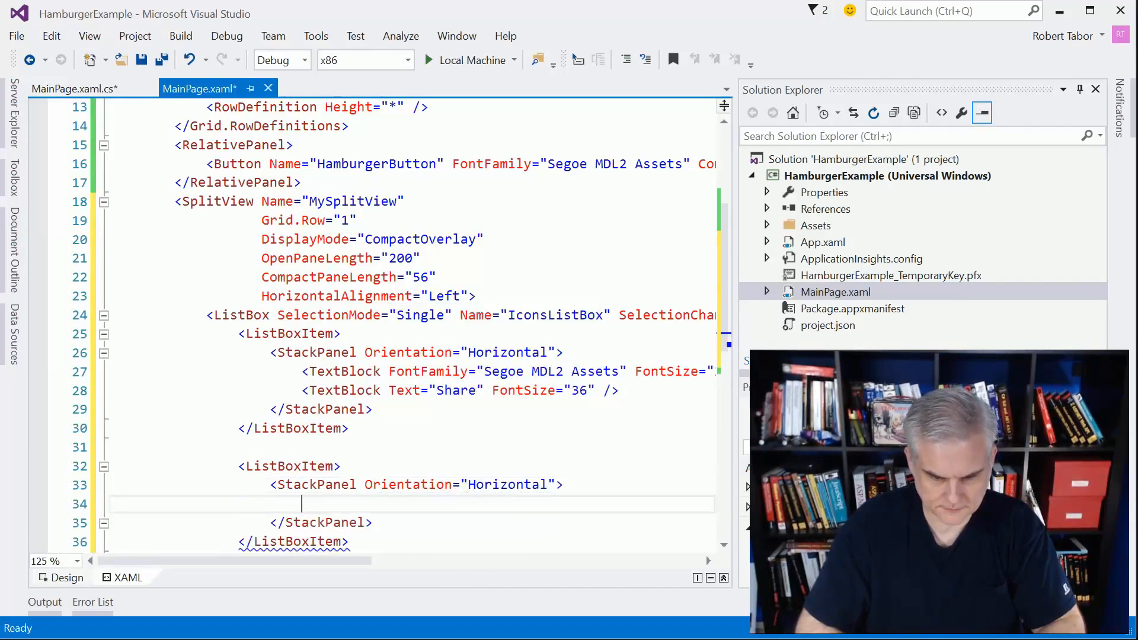
{"action": "type", "text": "<TextB"}
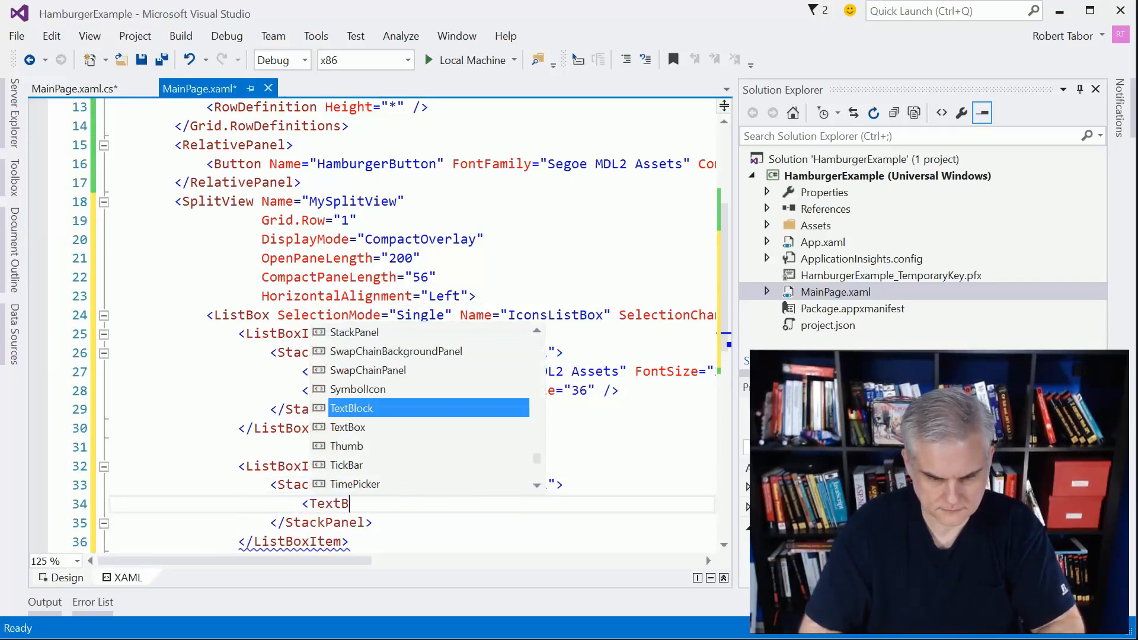
Step: Add two empty <TextBlock /> elements inside the second StackPanel
{"action": "key", "text": "Tab"}
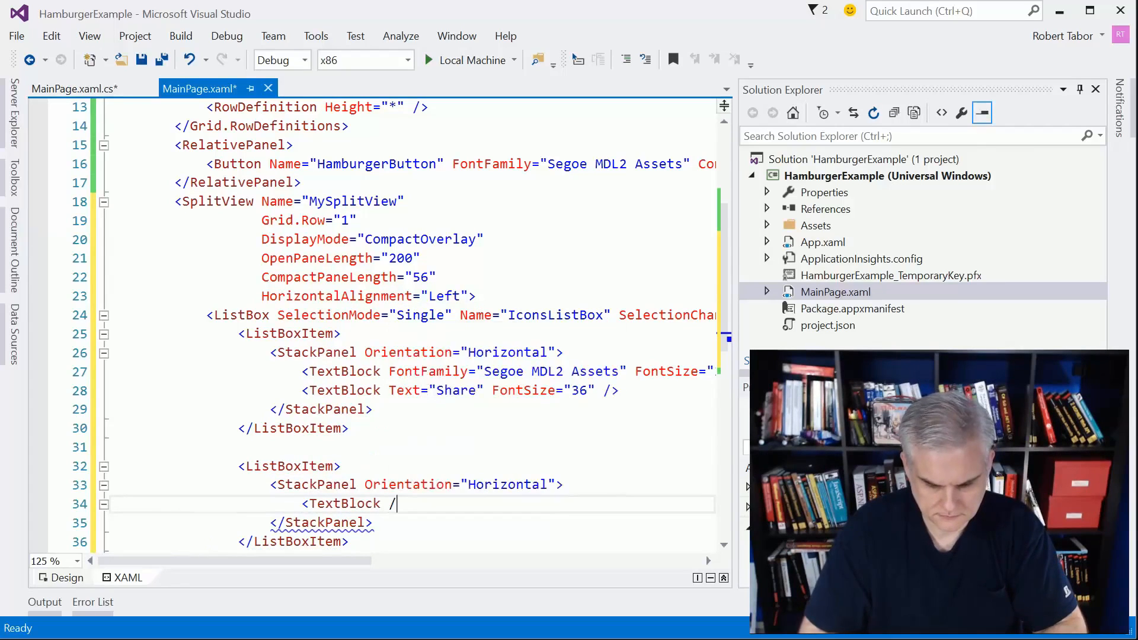
{"action": "key", "text": "End"}
{"action": "key", "text": "Return"}
{"action": "type", "text": "<Tex"}
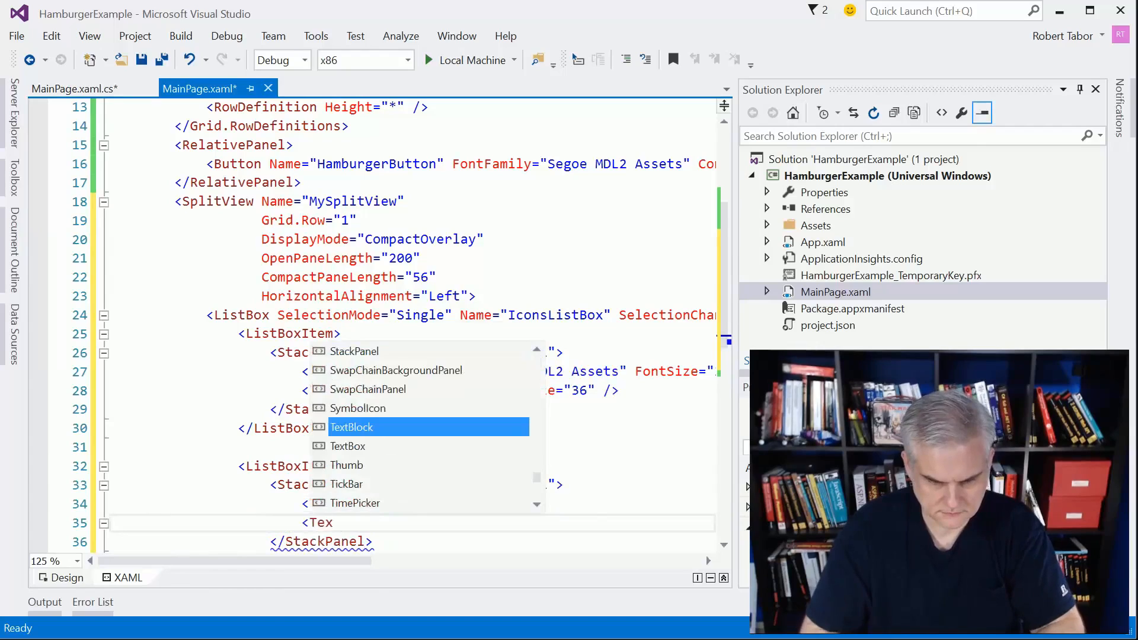
{"action": "key", "text": "Tab"}
{"action": "type", "text": "/>"}
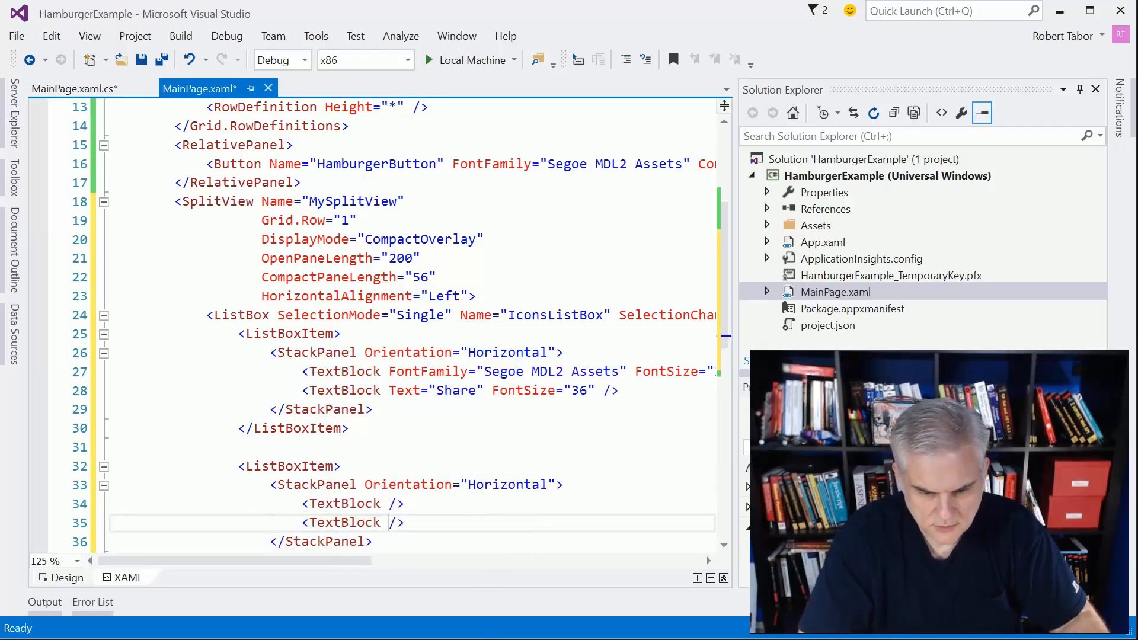
{"action": "key", "text": "alt+Tab"}
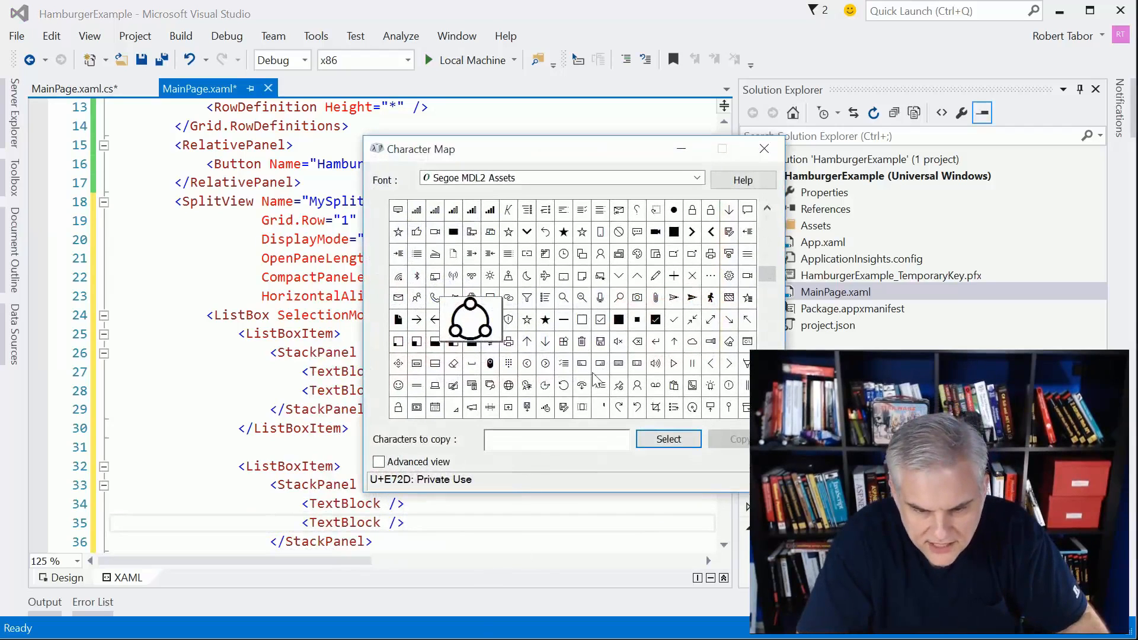
{"action": "left_click", "coordinate": [527, 323]}
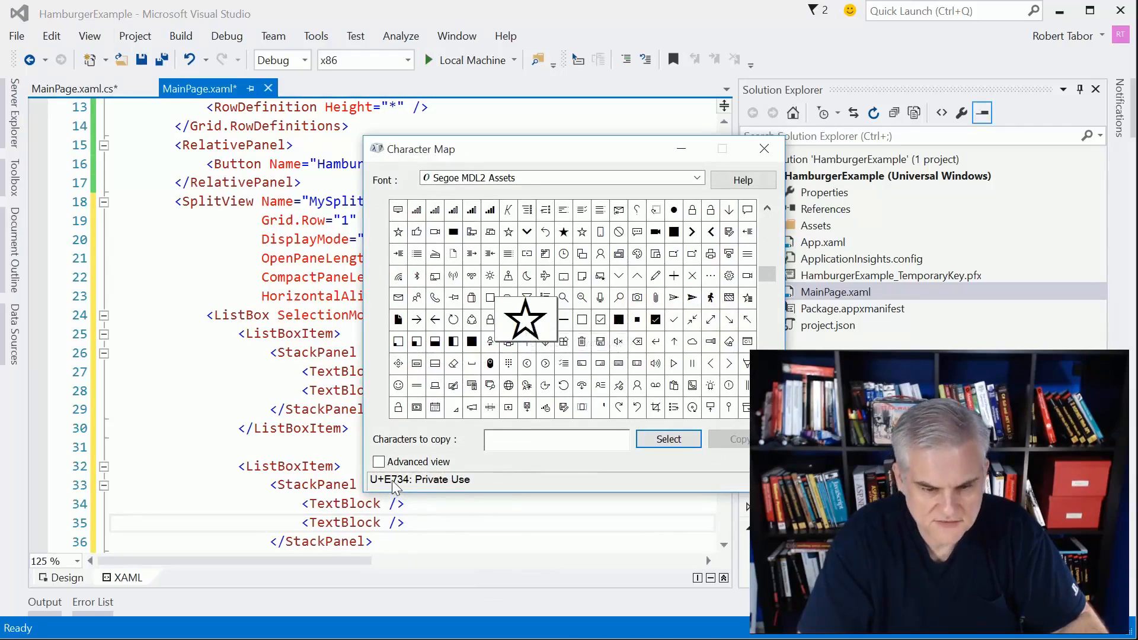
{"action": "key", "text": "alt+Tab"}
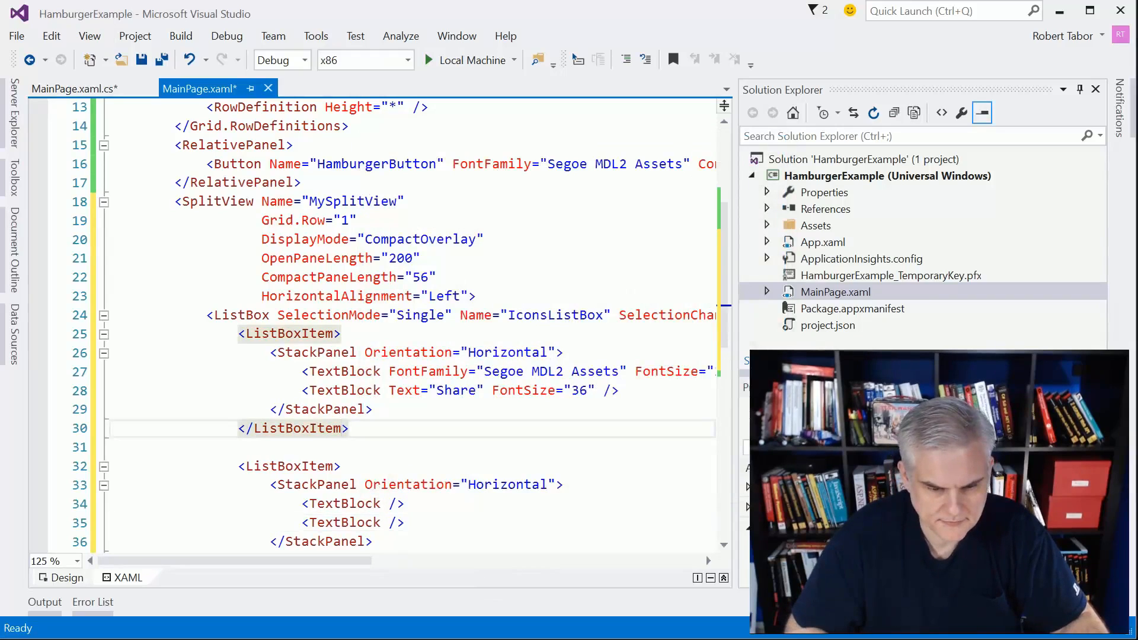
Step: Give the icon TextBlock Text="&#xE734;", FontFamily="Segoe MDL2 Assets" and FontSize="36"
{"action": "left_click", "coordinate": [382, 504]}
{"action": "type", "text": "Text=\""}
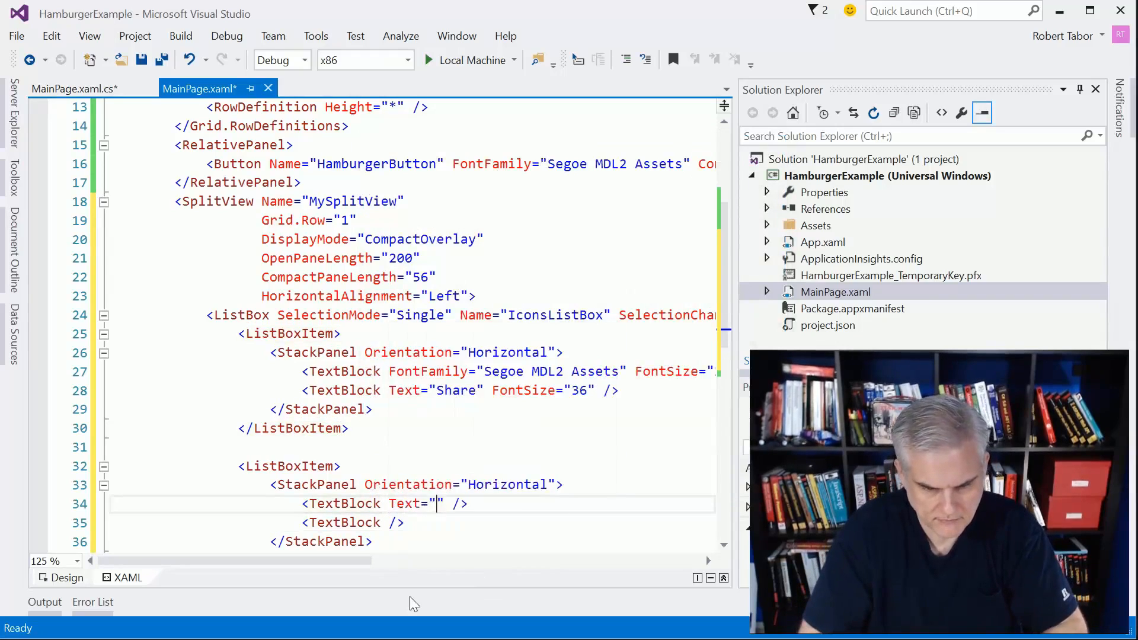
{"action": "type", "text": "E"}
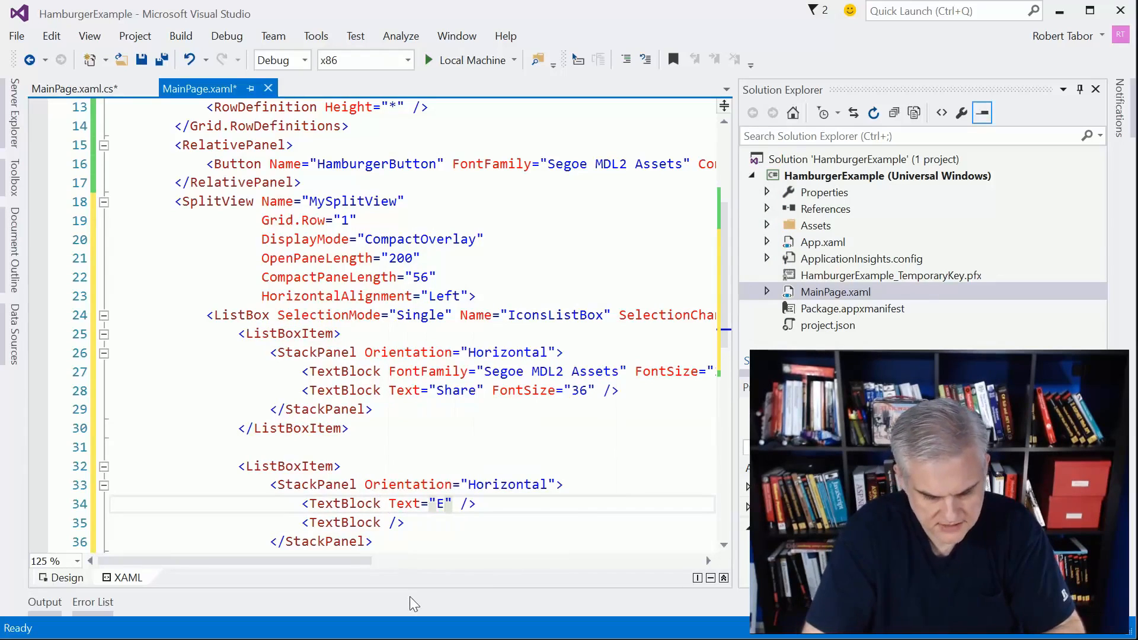
{"action": "type", "text": "734"}
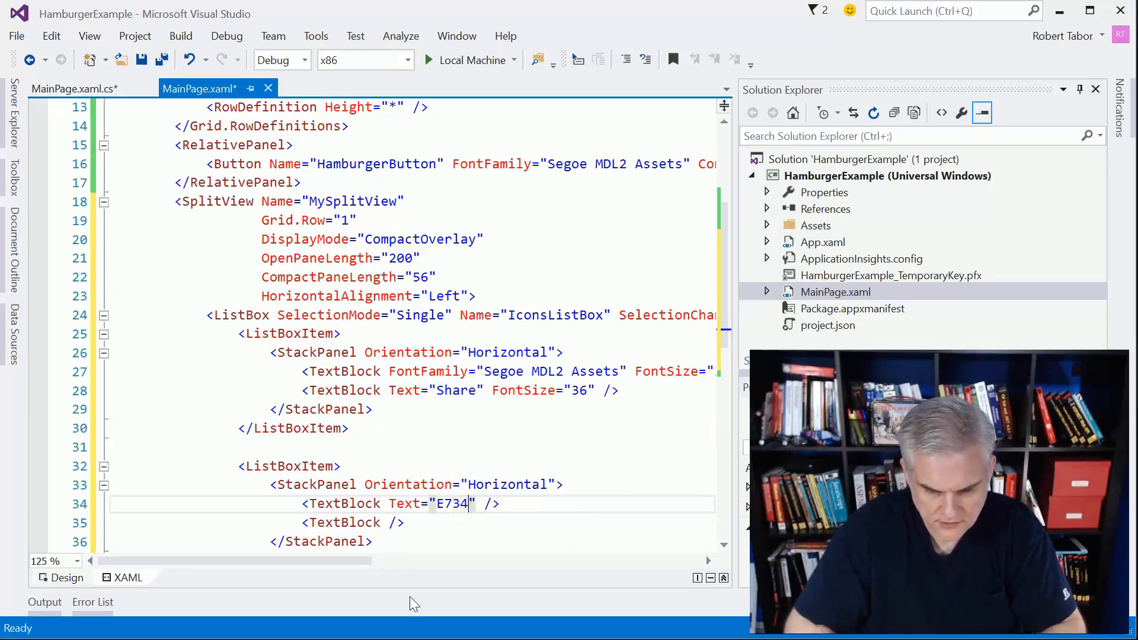
{"action": "type", "text": ";"}
{"action": "key", "text": "Left"}
{"action": "key", "text": "Left"}
{"action": "key", "text": "Left"}
{"action": "type", "text": "&"}
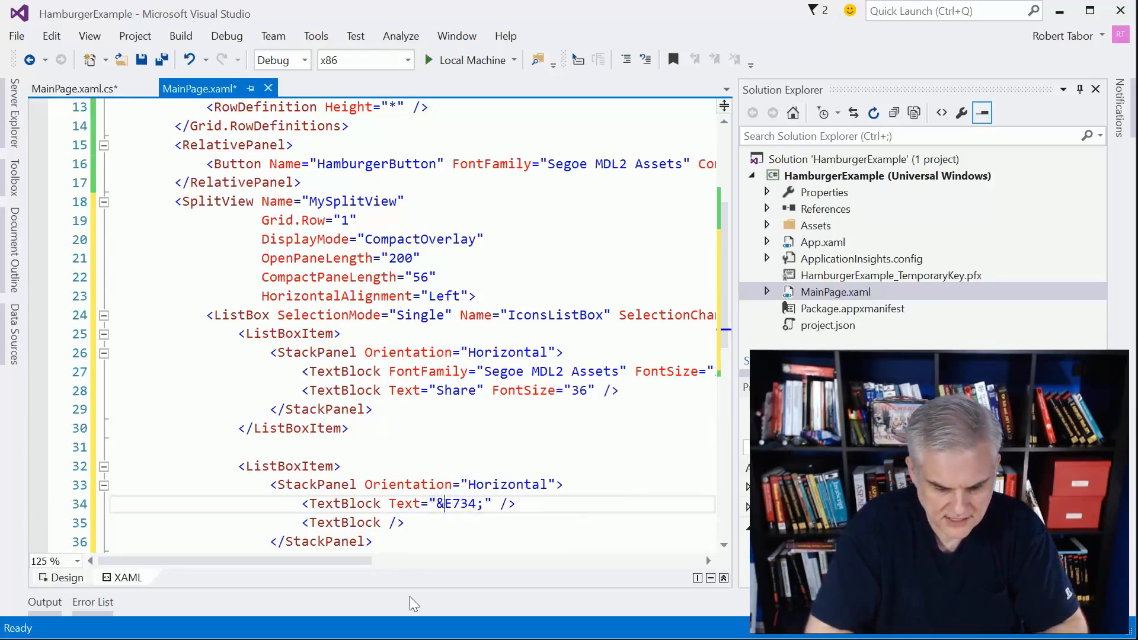
{"action": "type", "text": "#x"}
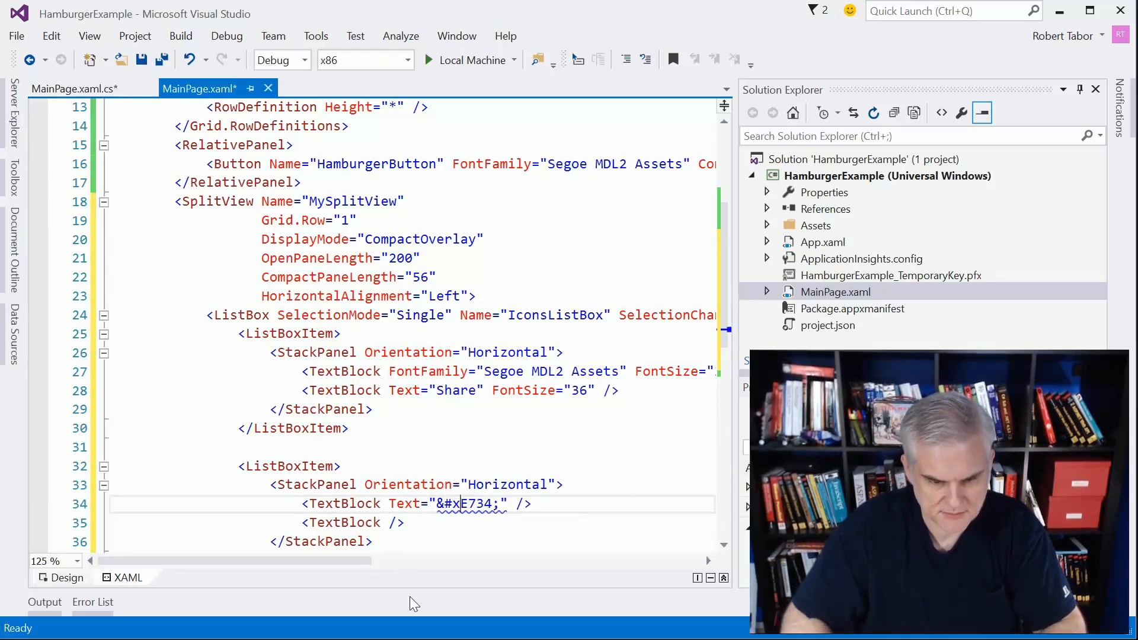
{"action": "key", "text": "Right"}
{"action": "key", "text": "Right"}
{"action": "left_click", "coordinate": [389, 503]}
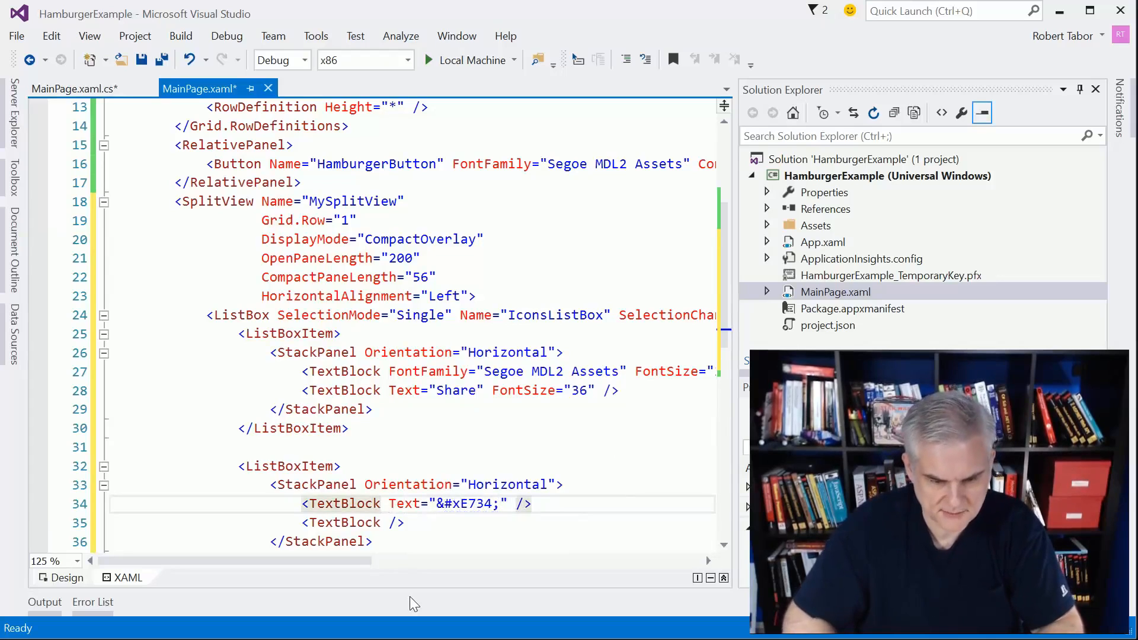
{"action": "type", "text": "Sontn Text"}
{"action": "key", "text": "BackSpace"}
{"action": "key", "text": "BackSpace"}
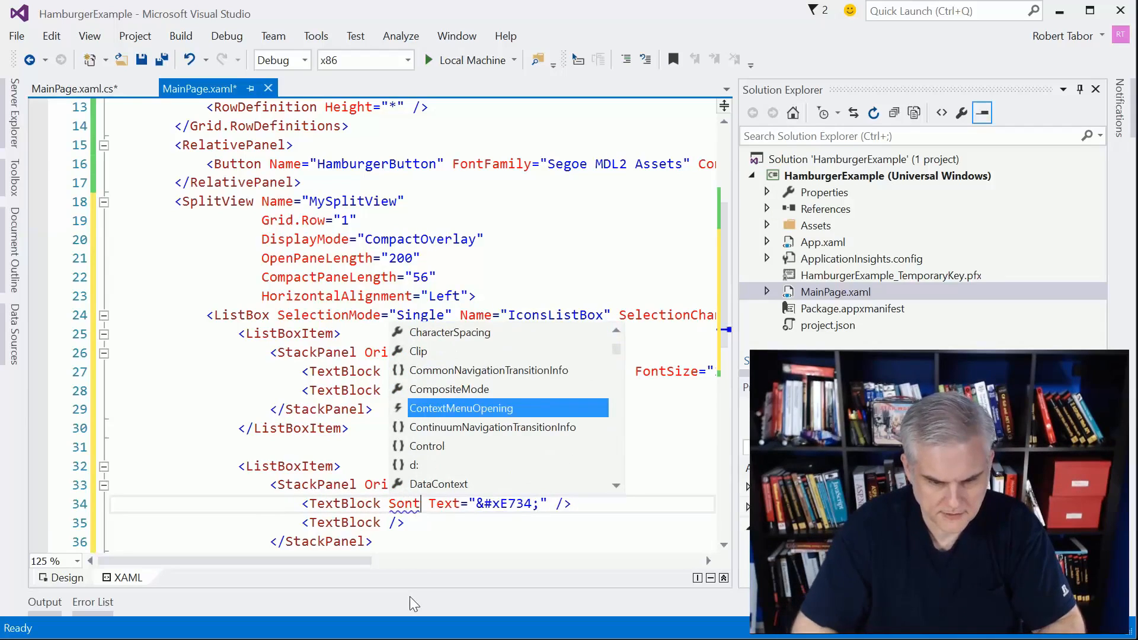
{"action": "key", "text": "BackSpace"}
{"action": "key", "text": "BackSpace"}
{"action": "key", "text": "Escape"}
{"action": "type", "text": "Font"}
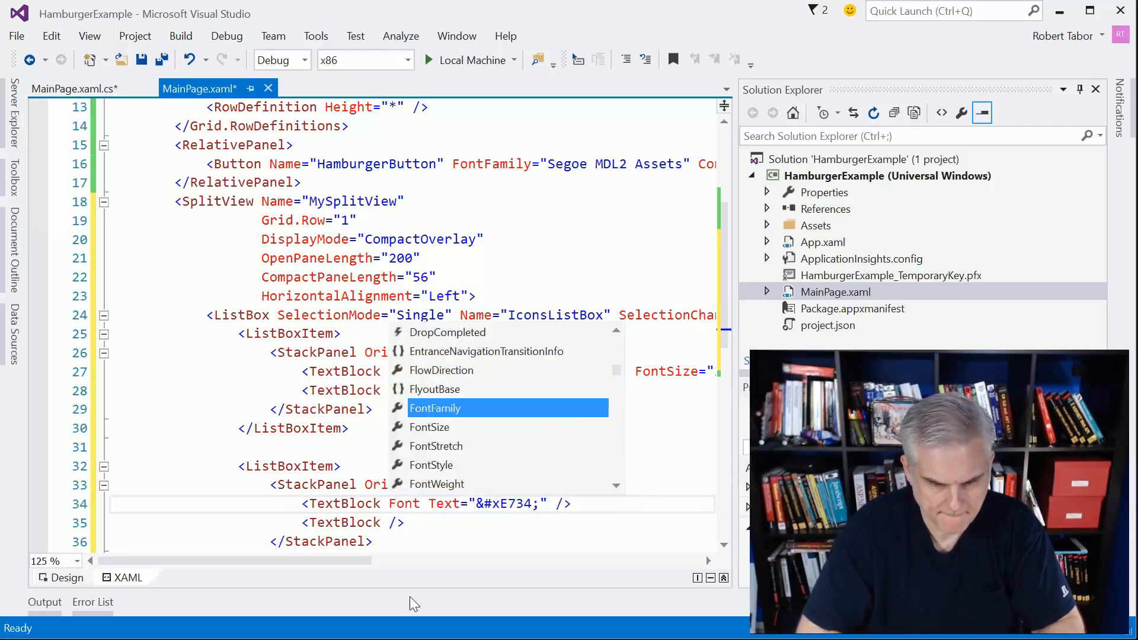
{"action": "key", "text": "Tab"}
{"action": "type", "text": "Sego"}
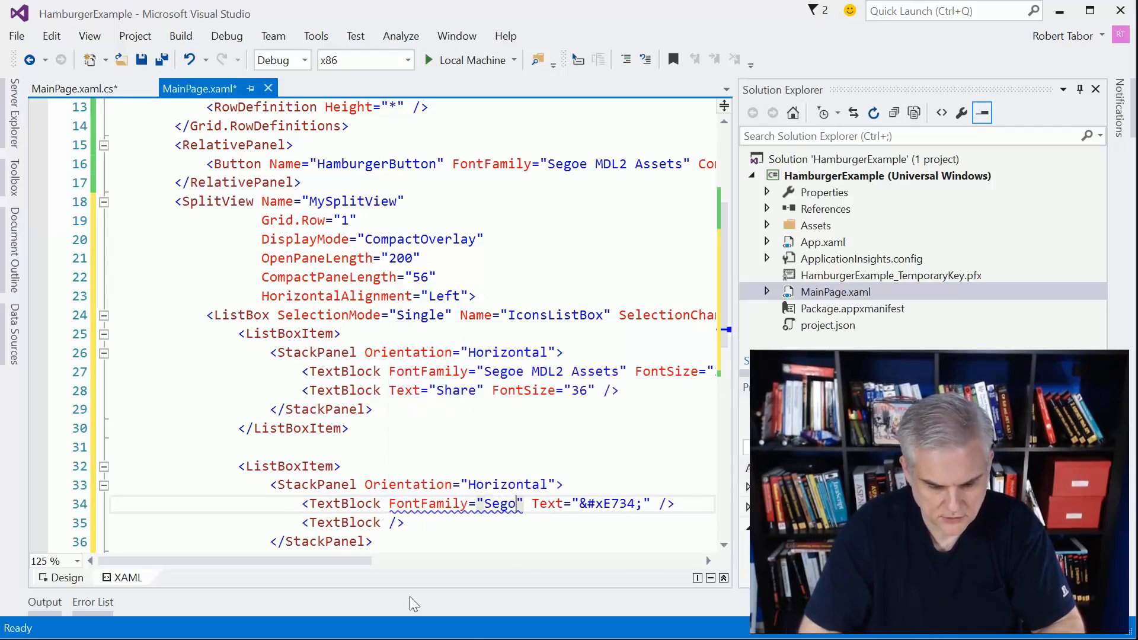
{"action": "type", "text": "e MDL2 "}
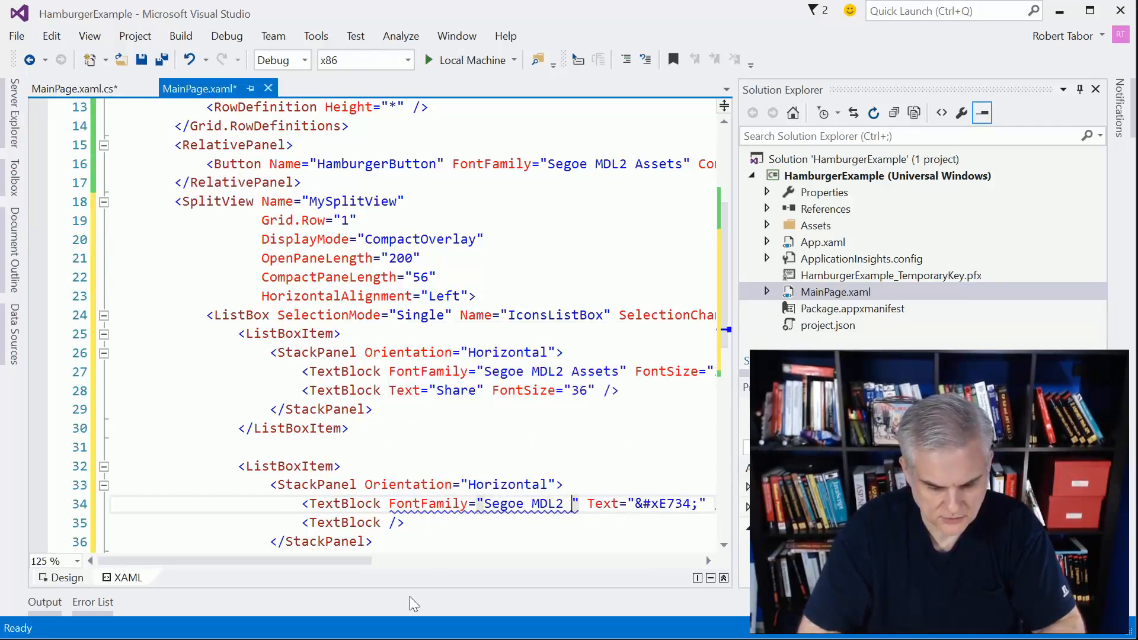
{"action": "type", "text": "Assets\" "}
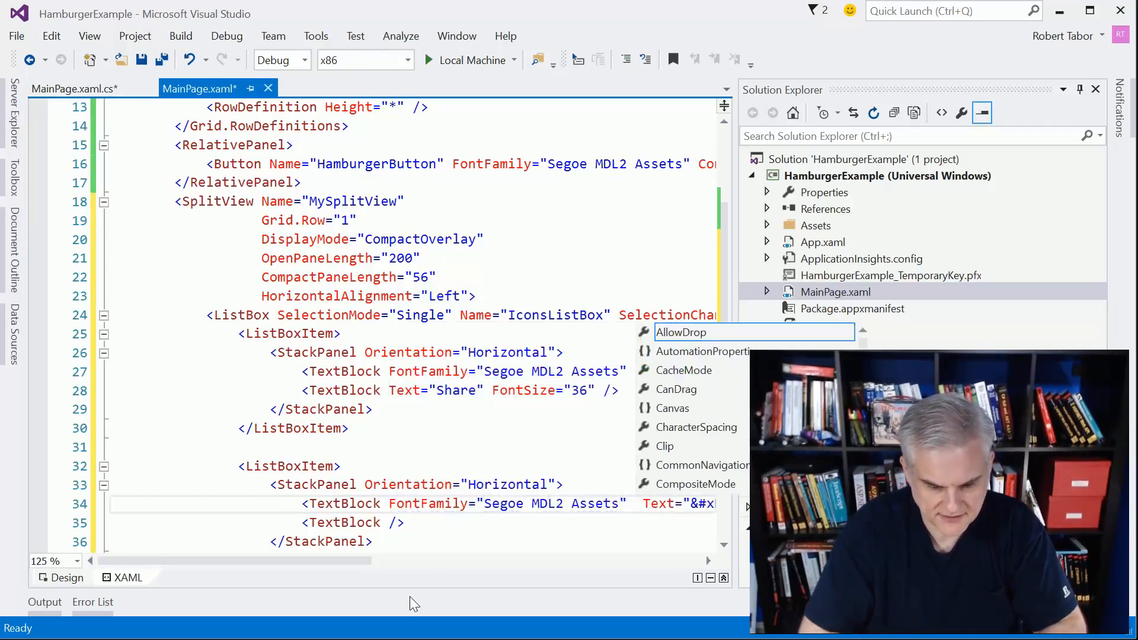
{"action": "type", "text": "FontS"}
{"action": "key", "text": "Tab"}
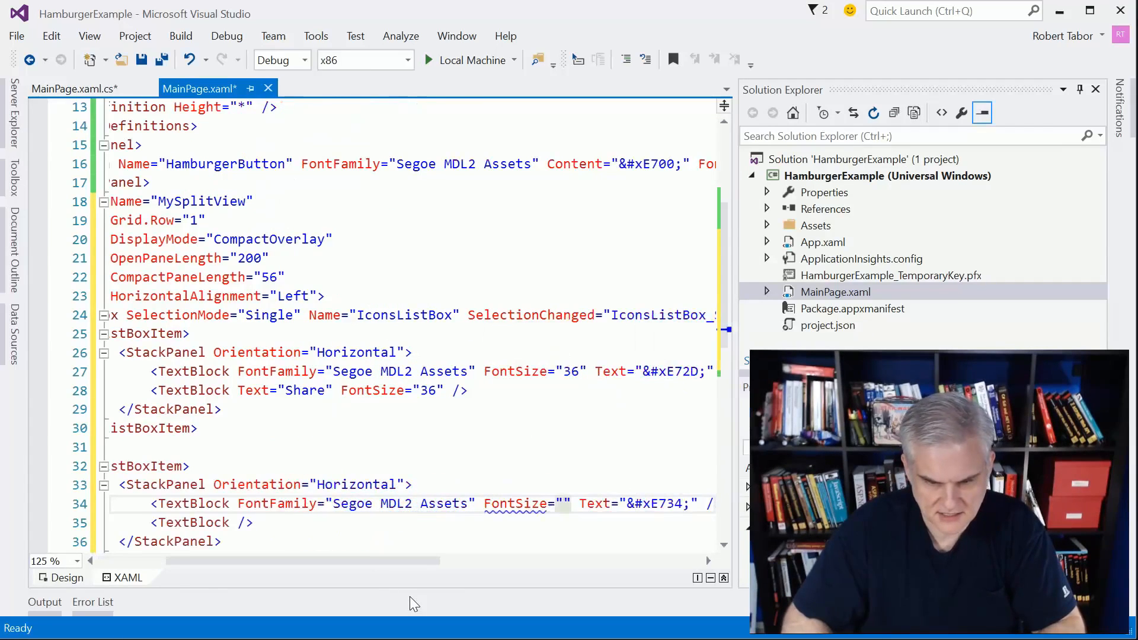
{"action": "type", "text": "36"}
Step: Give the label TextBlock Text="Favorites" and FontSize="36"
{"action": "key", "text": "End"}
{"action": "key", "text": "Down"}
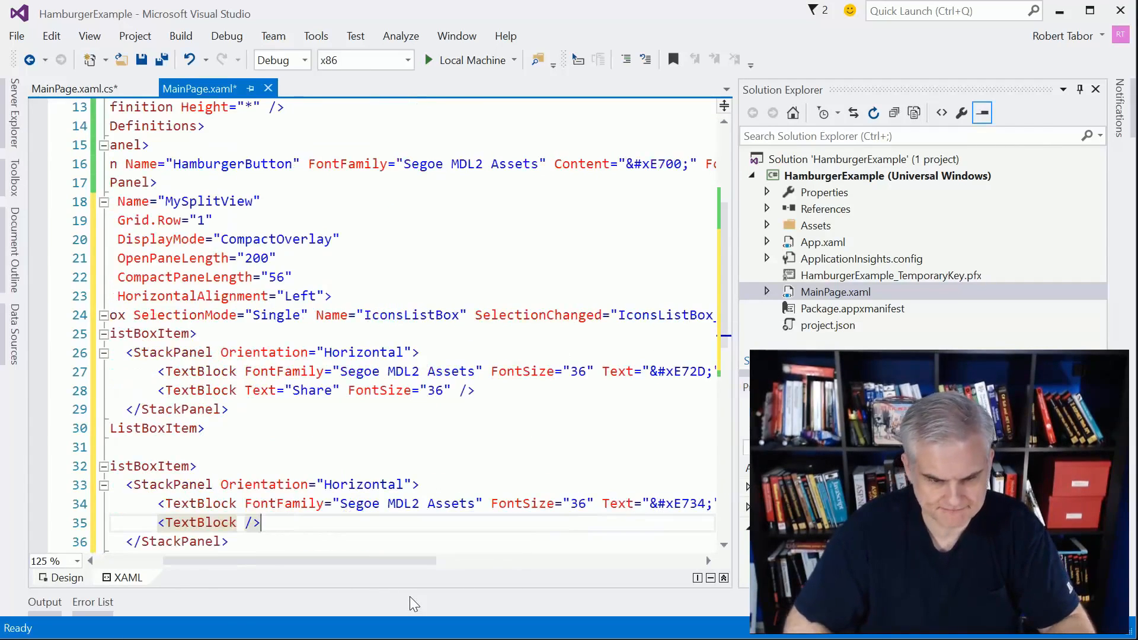
{"action": "key", "text": "Left"}
{"action": "key", "text": "Left"}
{"action": "key", "text": "Left"}
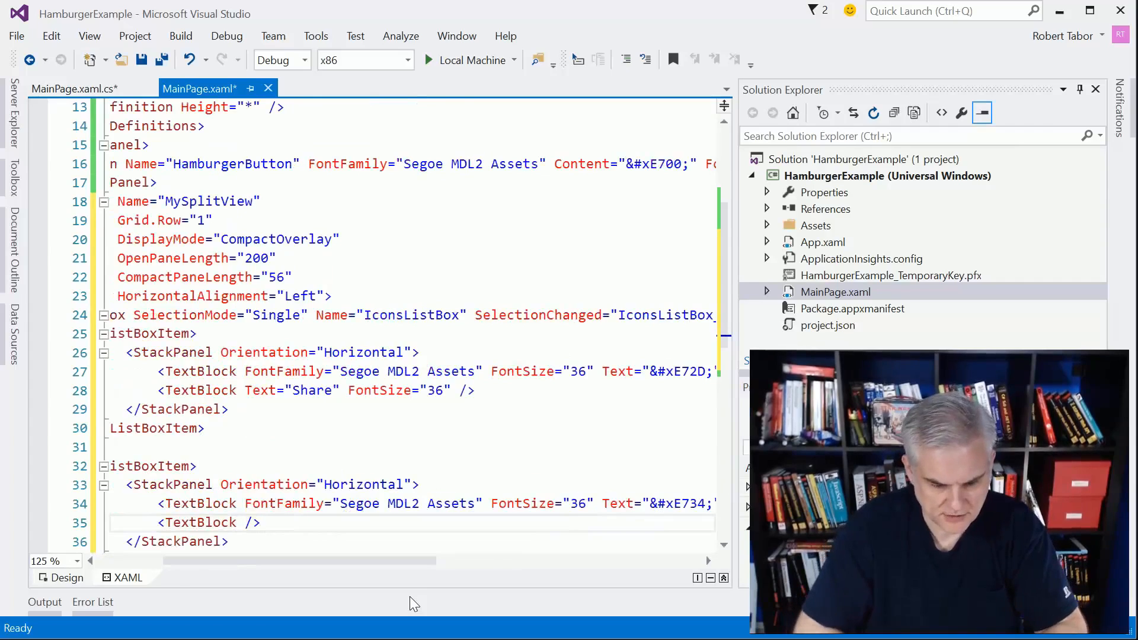
{"action": "type", "text": "Te"}
{"action": "key", "text": "Tab"}
{"action": "type", "text": "Fav"}
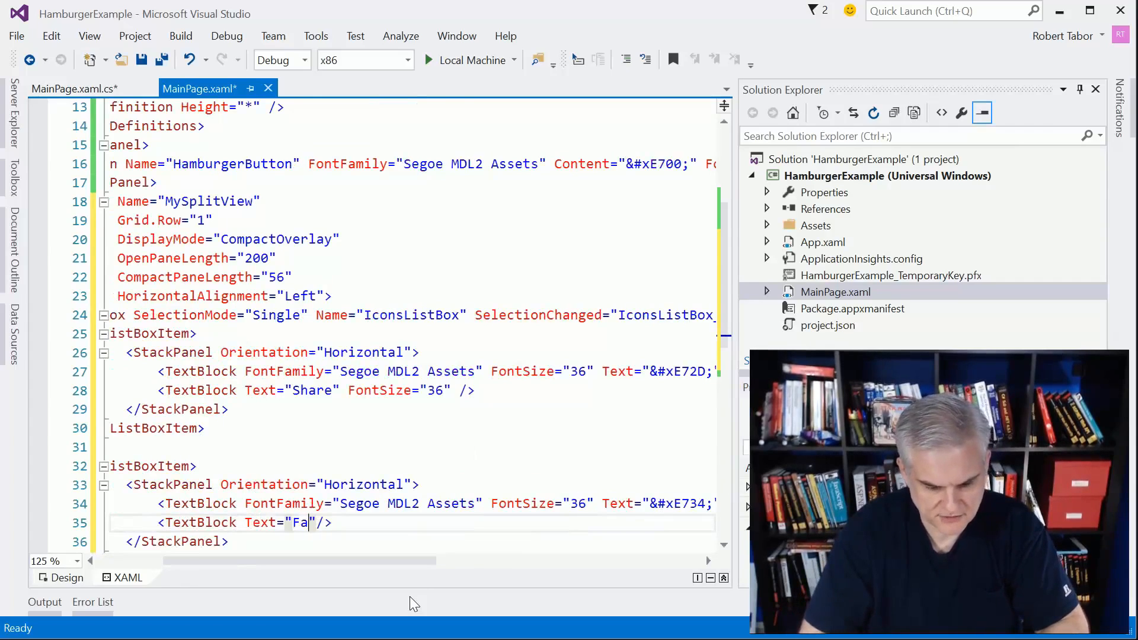
{"action": "type", "text": "orites\" "}
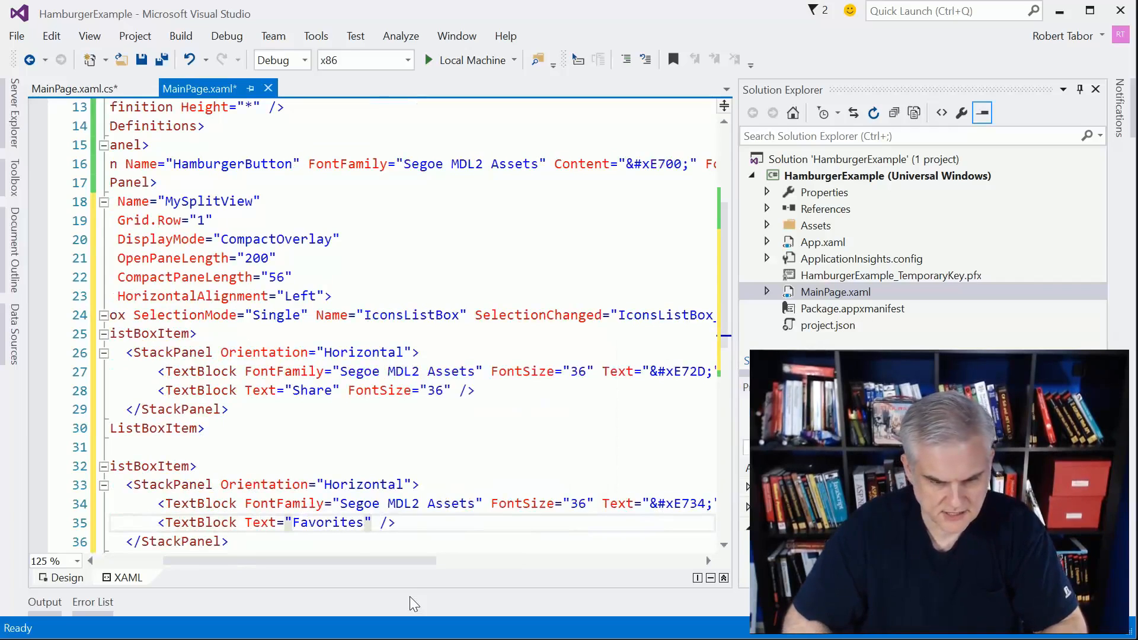
{"action": "type", "text": "Fon"}
{"action": "type", "text": "tSi"}
{"action": "key", "text": "Tab"}
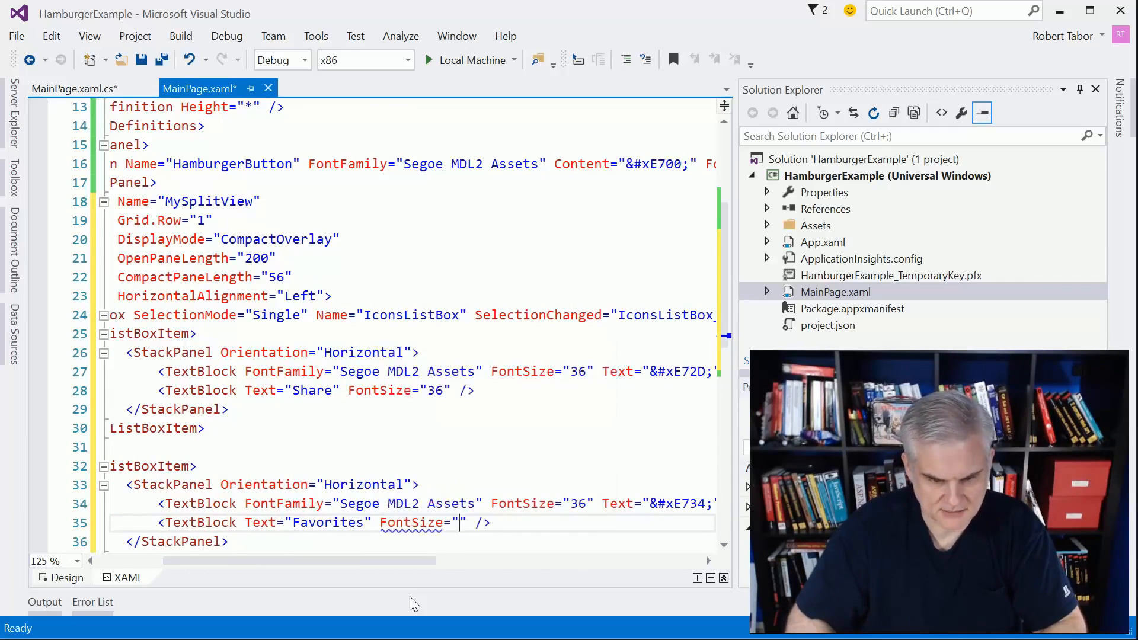
{"action": "type", "text": "36"}
{"action": "key", "text": "End"}
{"action": "key", "text": "Down"}
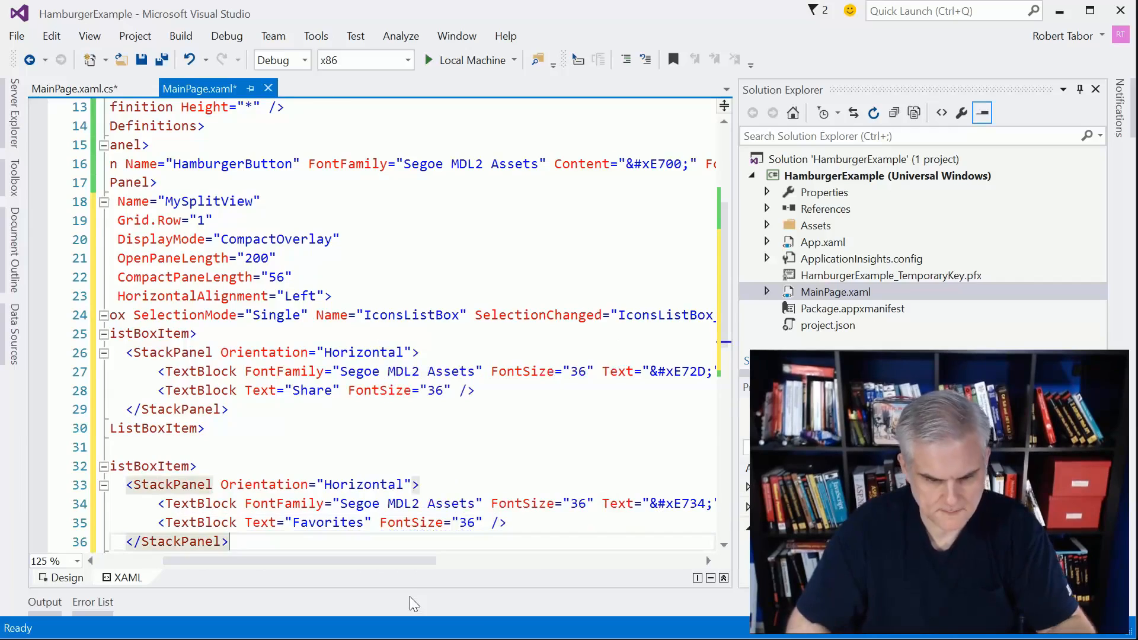
{"action": "key", "text": "Home"}
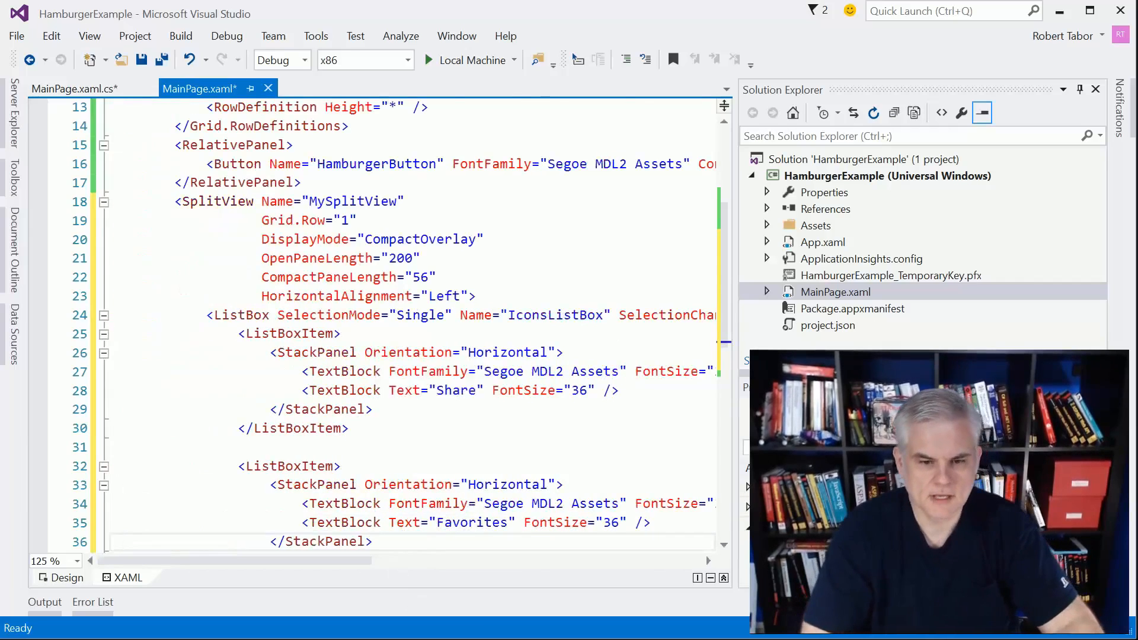
{"action": "scroll", "coordinate": [400, 356], "scroll_direction": "down", "scroll_amount": 2}
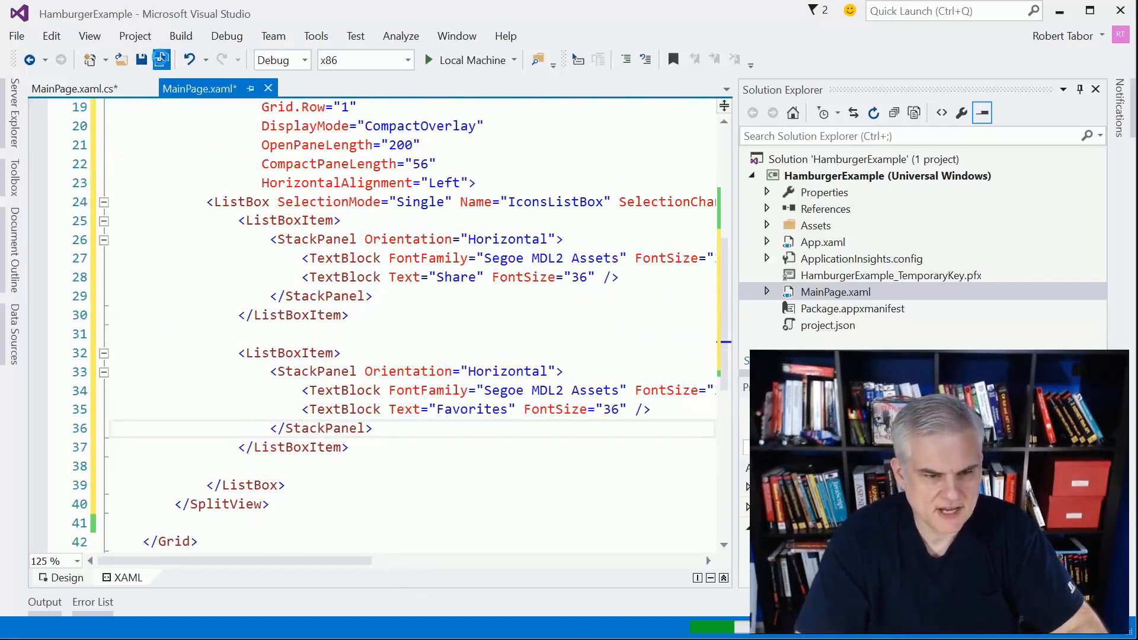
Step: Save MainPage.xaml and locate the HamburgerButton declaration on line 16
{"action": "left_click", "coordinate": [162, 59]}
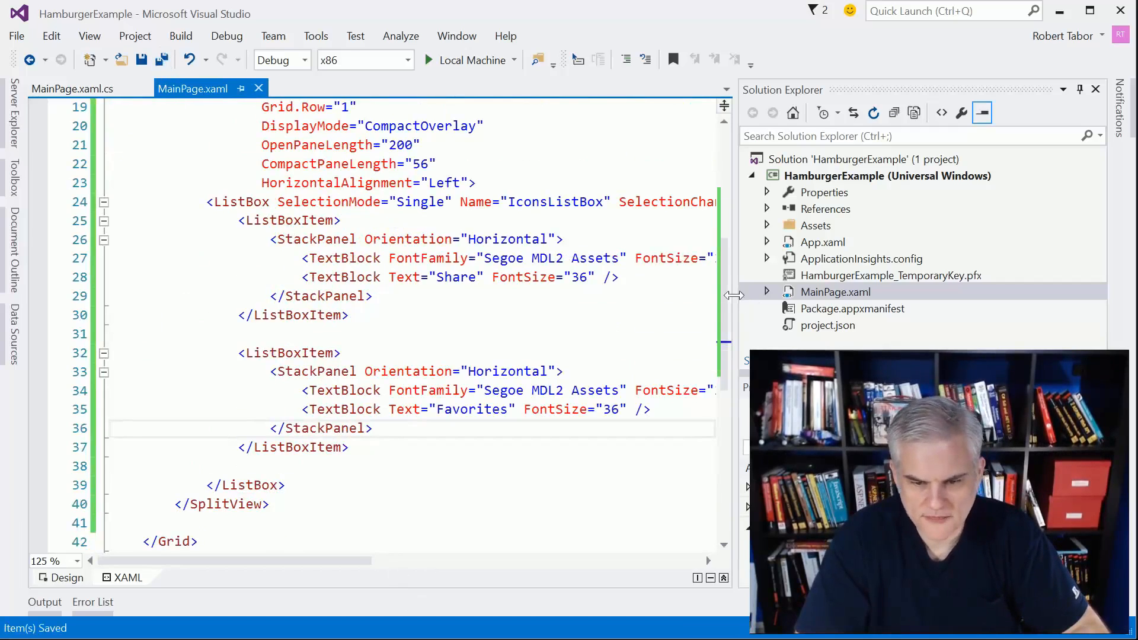
{"action": "scroll", "coordinate": [400, 355], "scroll_direction": "up", "scroll_amount": 3}
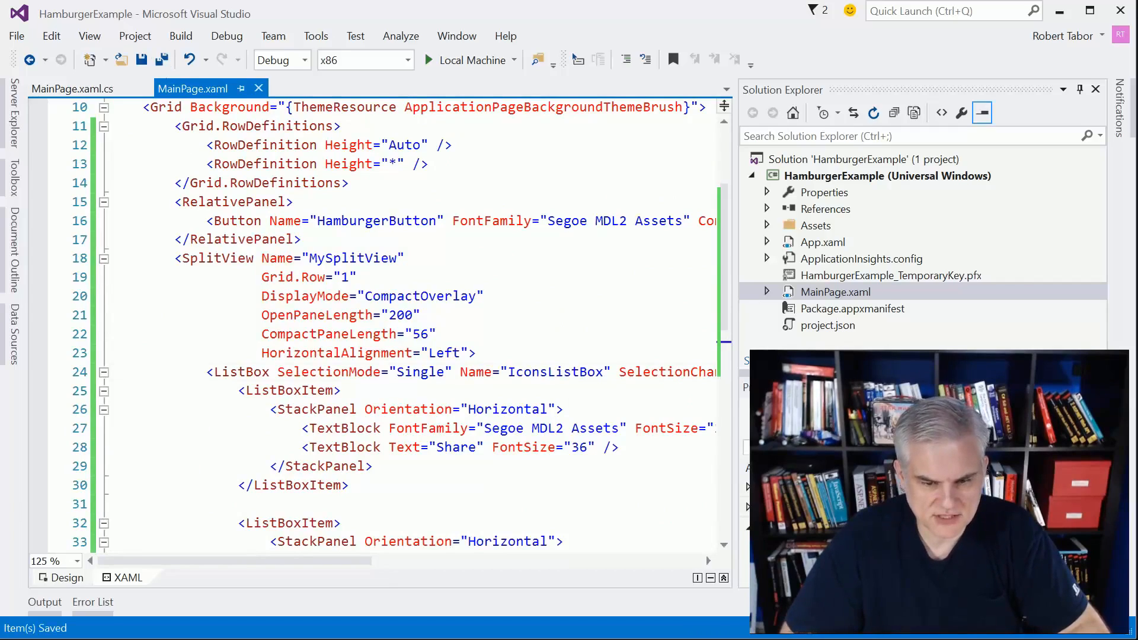
{"action": "left_click", "coordinate": [572, 372]}
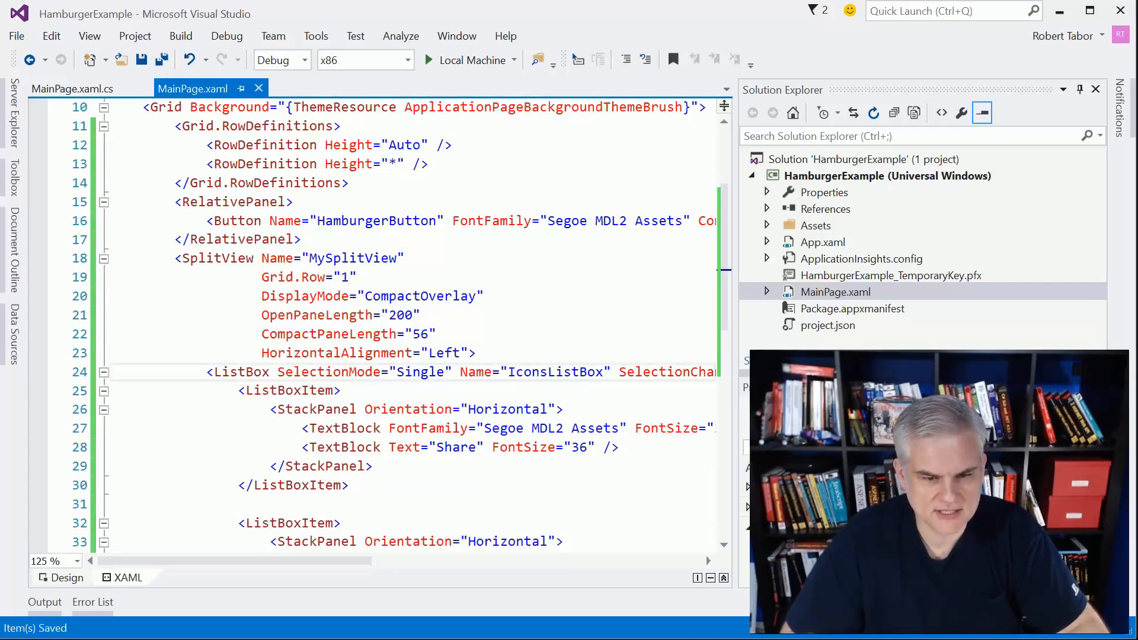
{"action": "double_click", "coordinate": [375, 220]}
{"action": "key", "text": "End"}
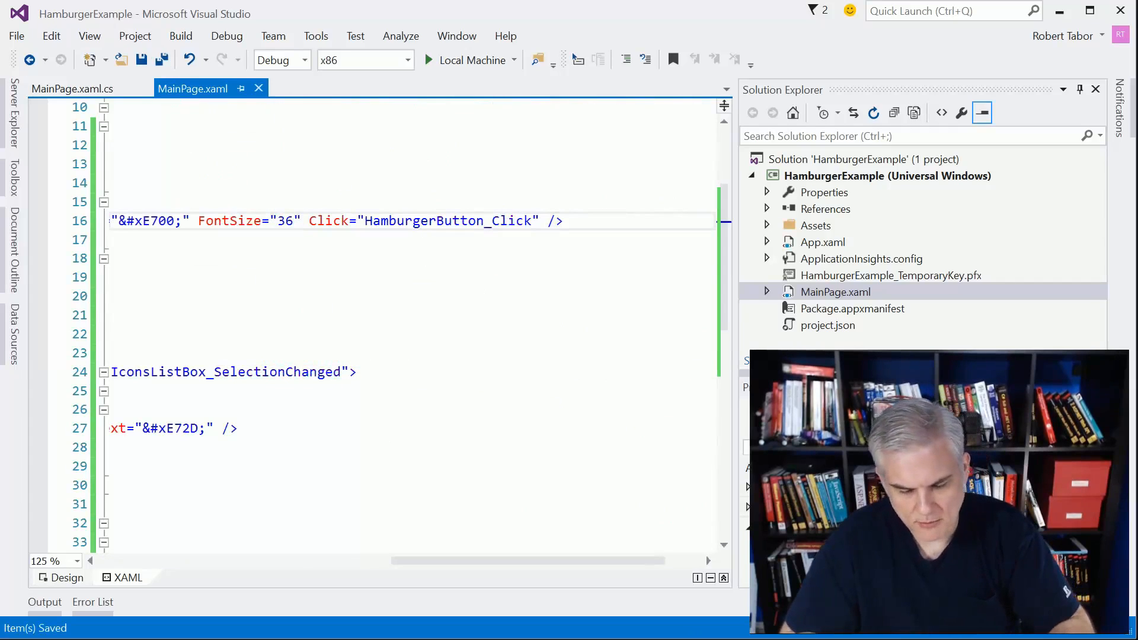
{"action": "left_click", "coordinate": [232, 372]}
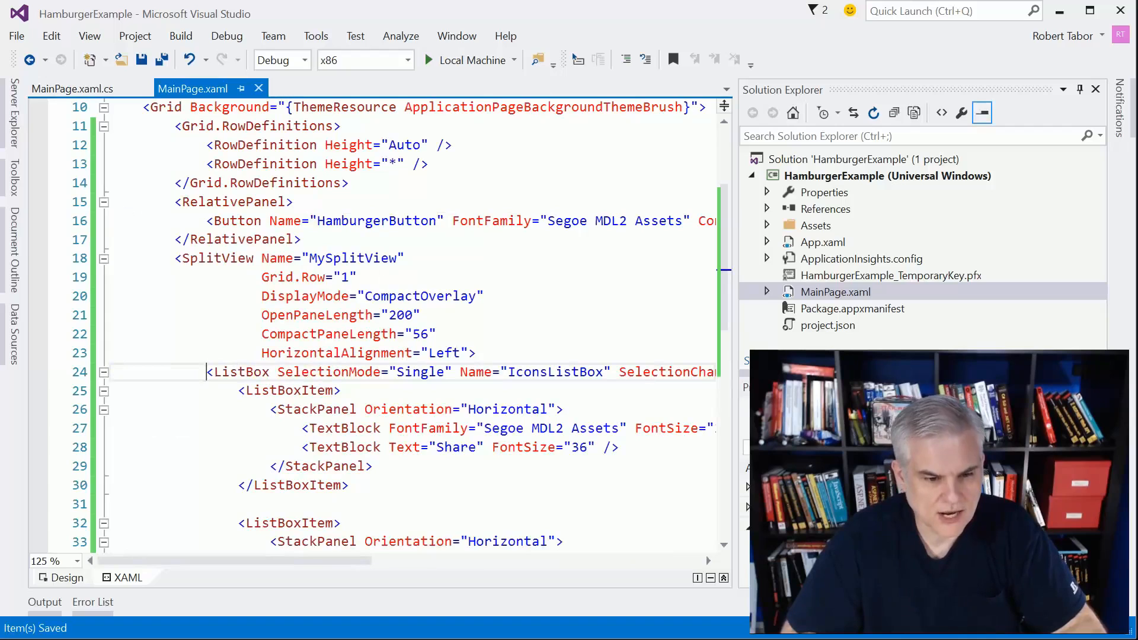
Step: Go to the HamburgerButton_Click definition in MainPage.xaml.cs with F12
{"action": "left_click", "coordinate": [383, 221]}
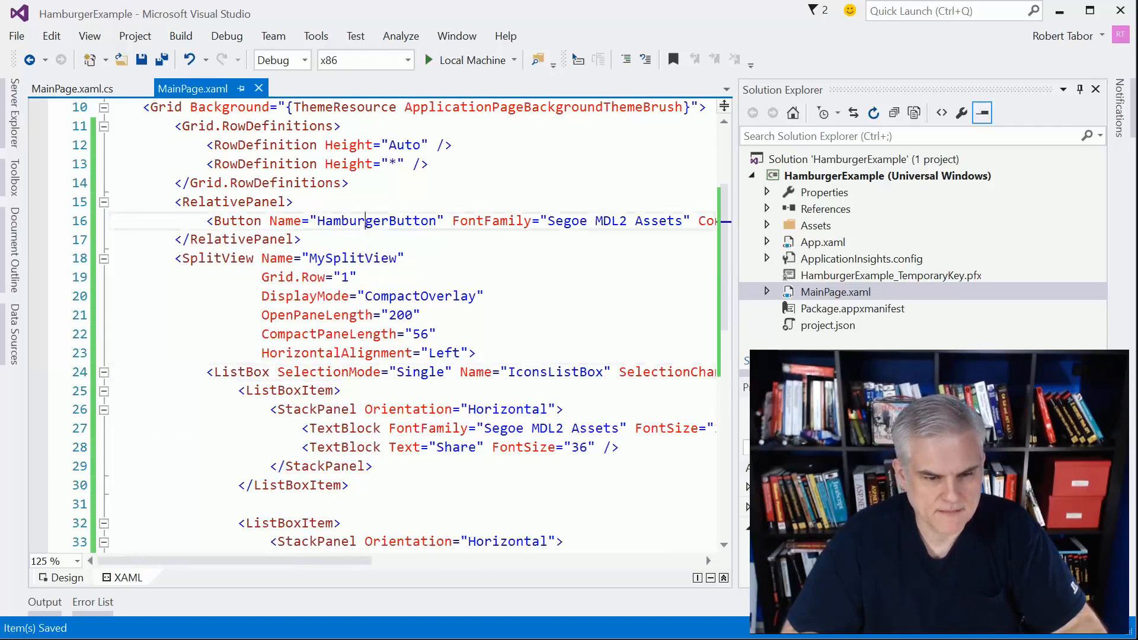
{"action": "key", "text": "End"}
{"action": "key", "text": "Left"}
{"action": "key", "text": "Left"}
{"action": "key", "text": "Left"}
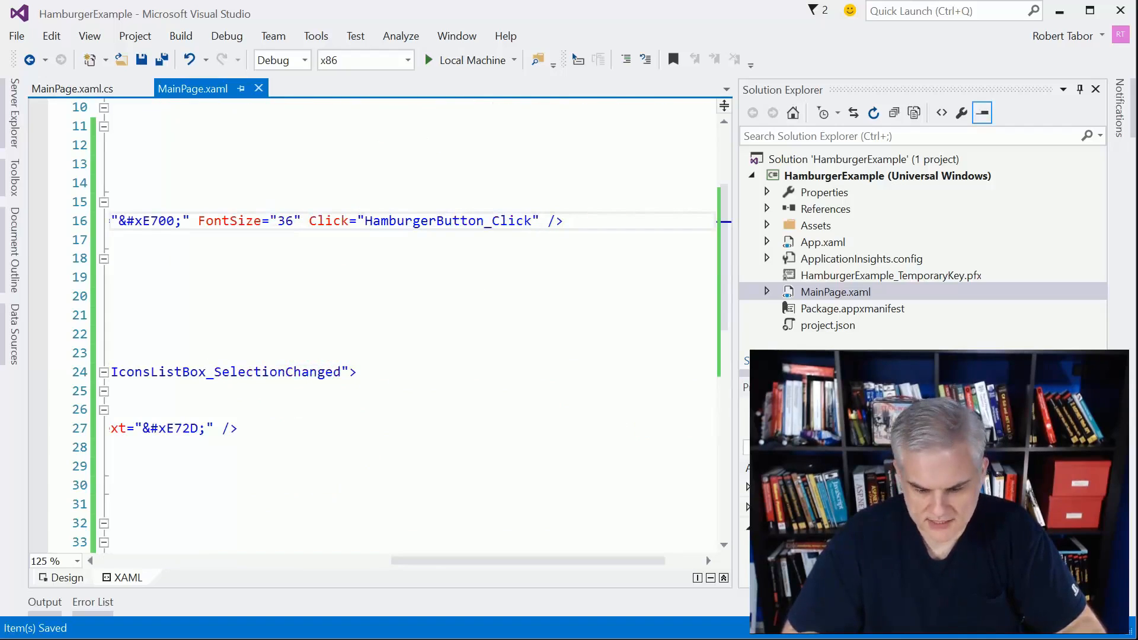
{"action": "key", "text": "F12"}
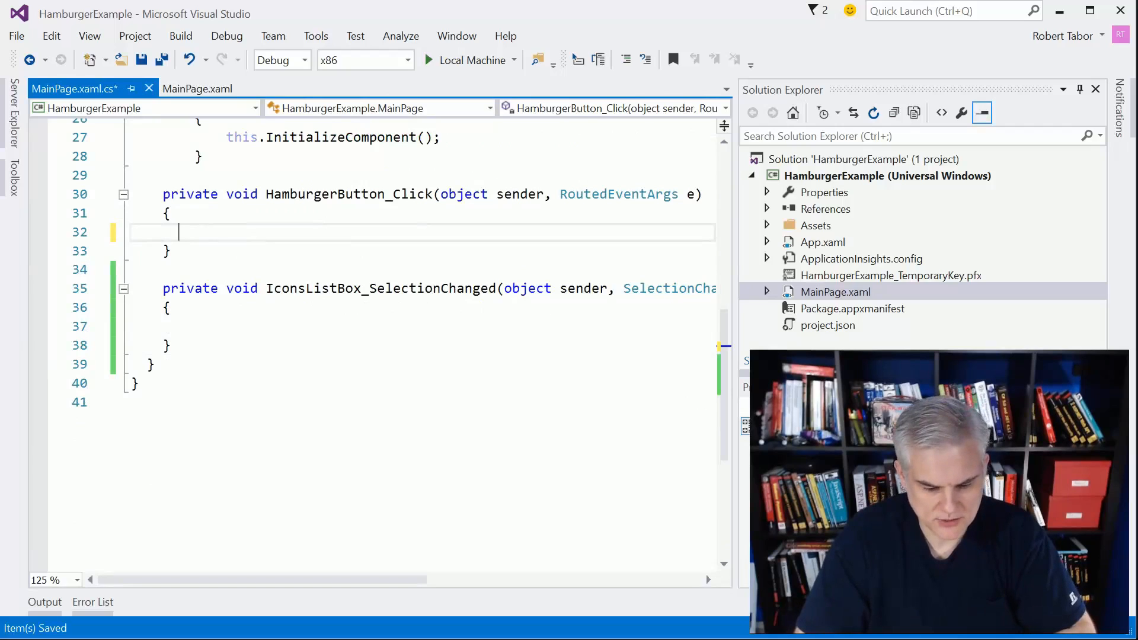
{"action": "type", "text": "My"}
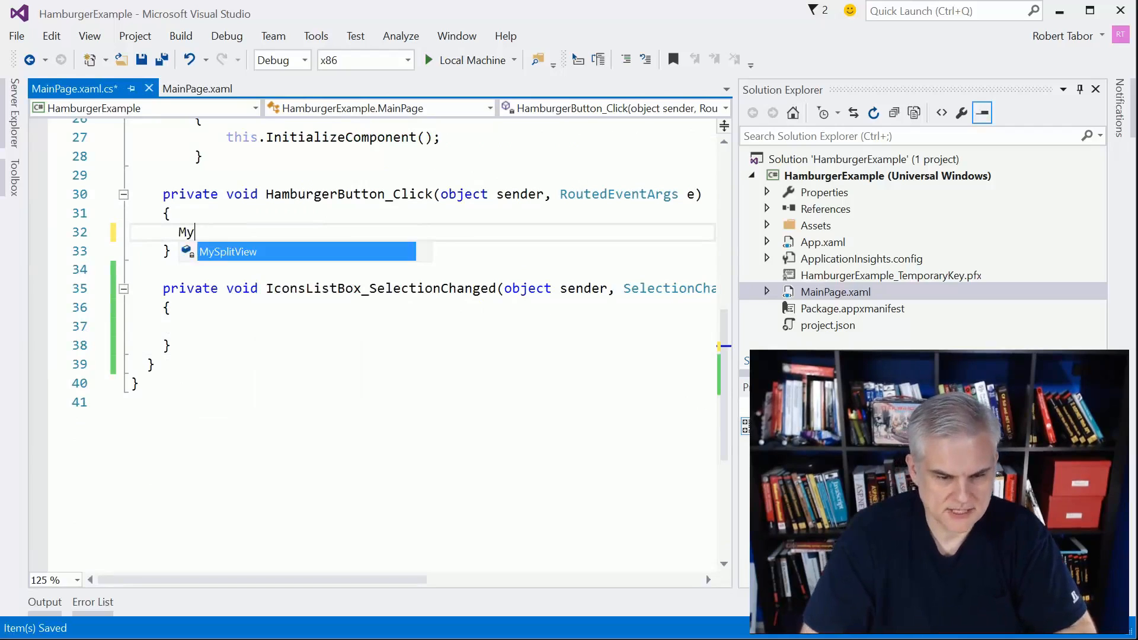
Step: Write MySplitView.IsPaneOpen = !MySplitView.IsPaneOpen; in HamburgerButton_Click and save all files
{"action": "key", "text": "Tab"}
{"action": "type", "text": ".Is"}
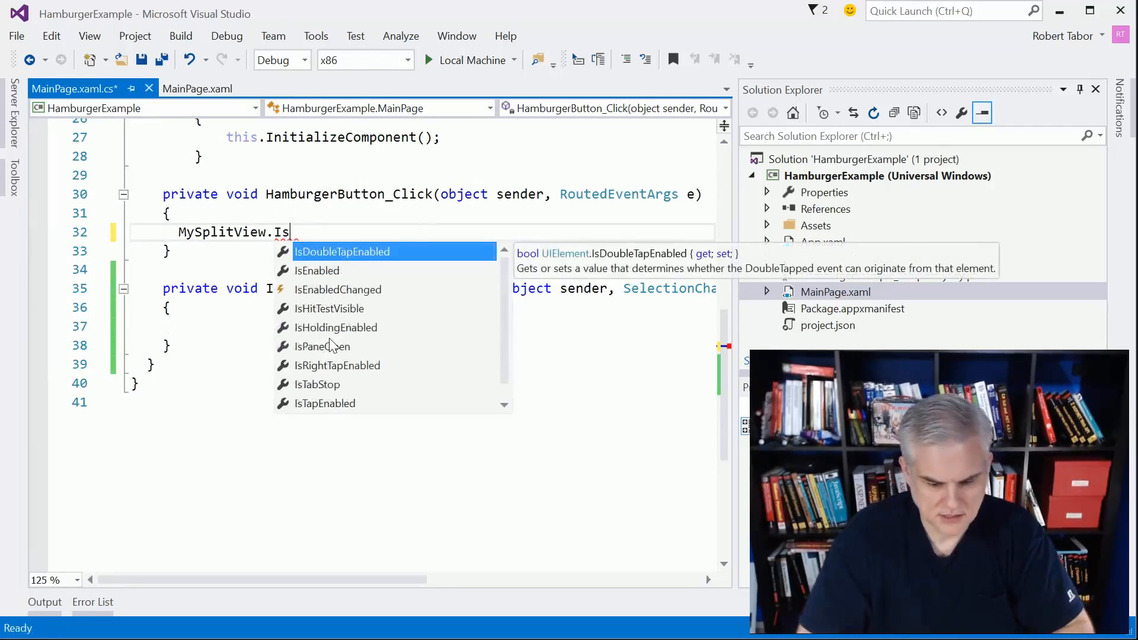
{"action": "type", "text": "Pa"}
{"action": "key", "text": "Tab"}
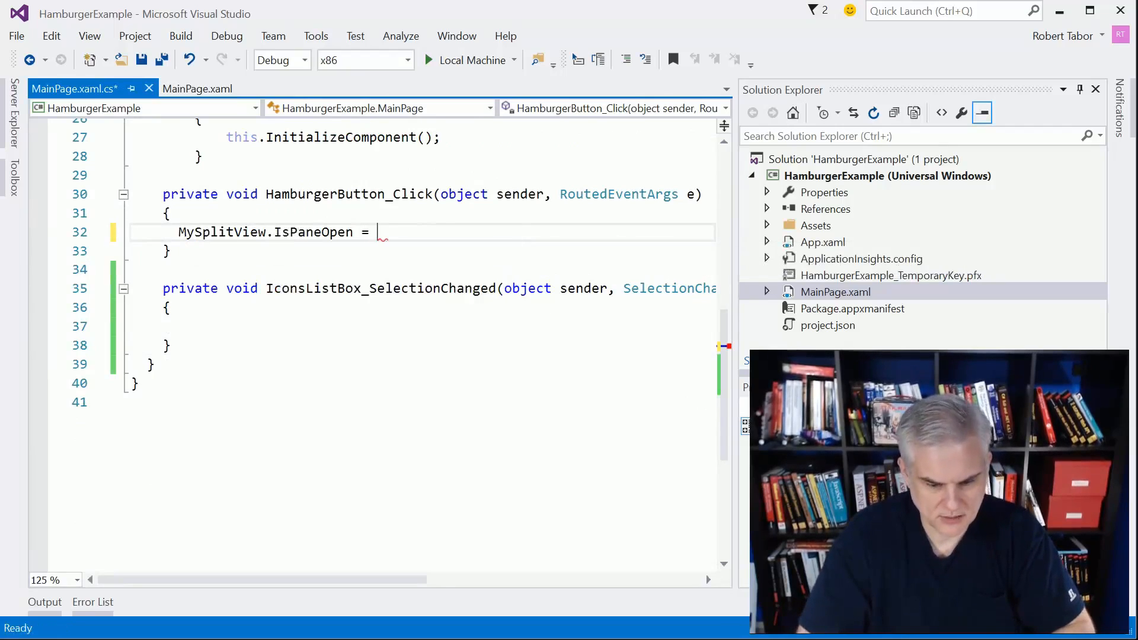
{"action": "type", "text": "M"}
{"action": "key", "text": "BackSpace"}
{"action": "type", "text": "!"}
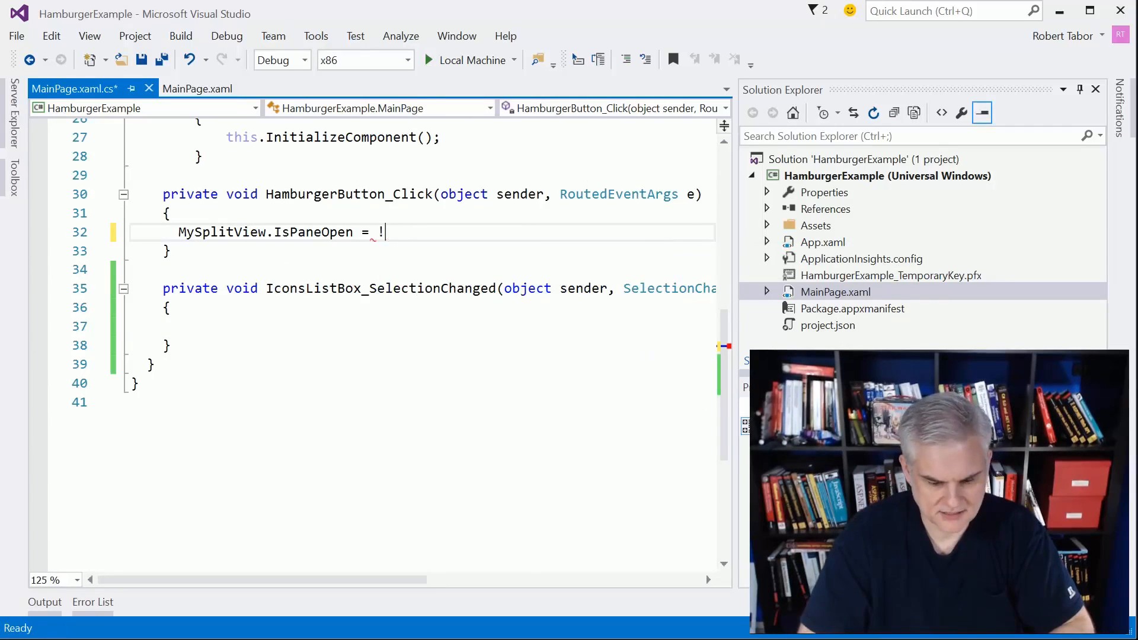
{"action": "type", "text": "My"}
{"action": "key", "text": "Tab"}
{"action": "type", "text": "."}
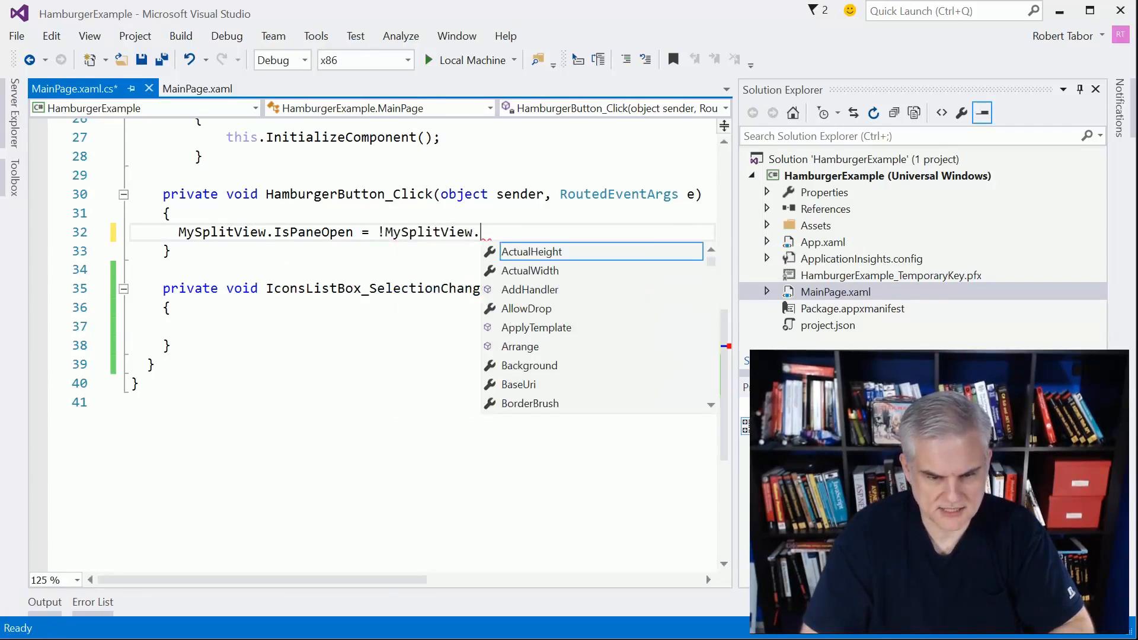
{"action": "type", "text": "Is"}
{"action": "key", "text": "Tab"}
{"action": "type", "text": ";"}
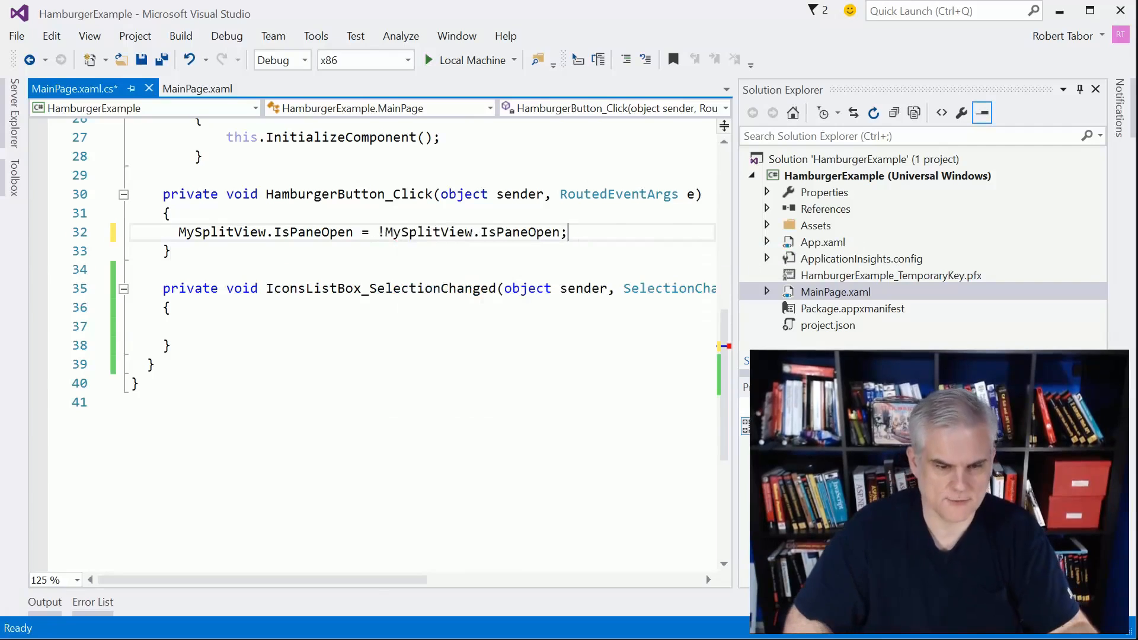
{"action": "key", "text": "Down"}
{"action": "key", "text": "Down"}
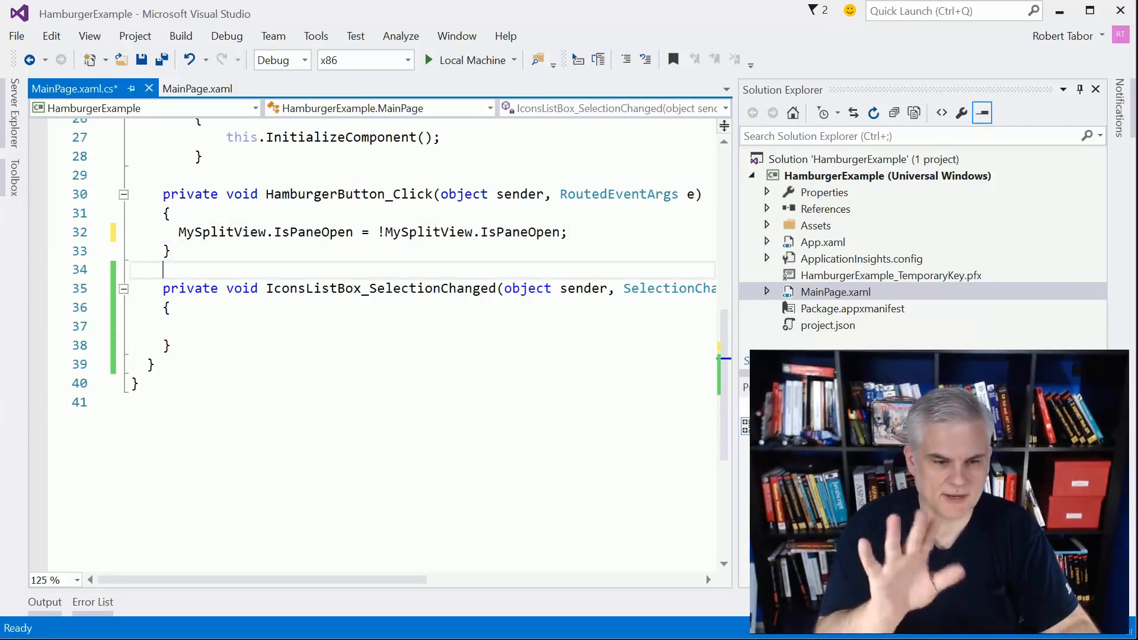
{"action": "left_click", "coordinate": [163, 60]}
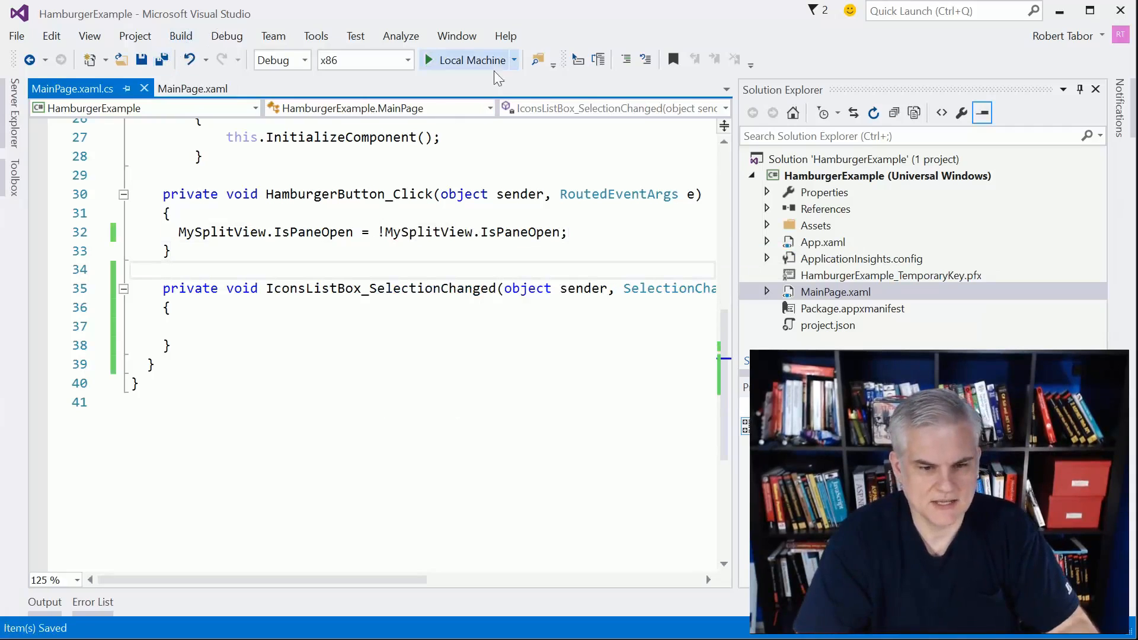
Step: Run HamburgerExample, toggle its Share/Favorites pane with the hamburger button, close it and return to MainPage.xaml
{"action": "left_click", "coordinate": [465, 60]}
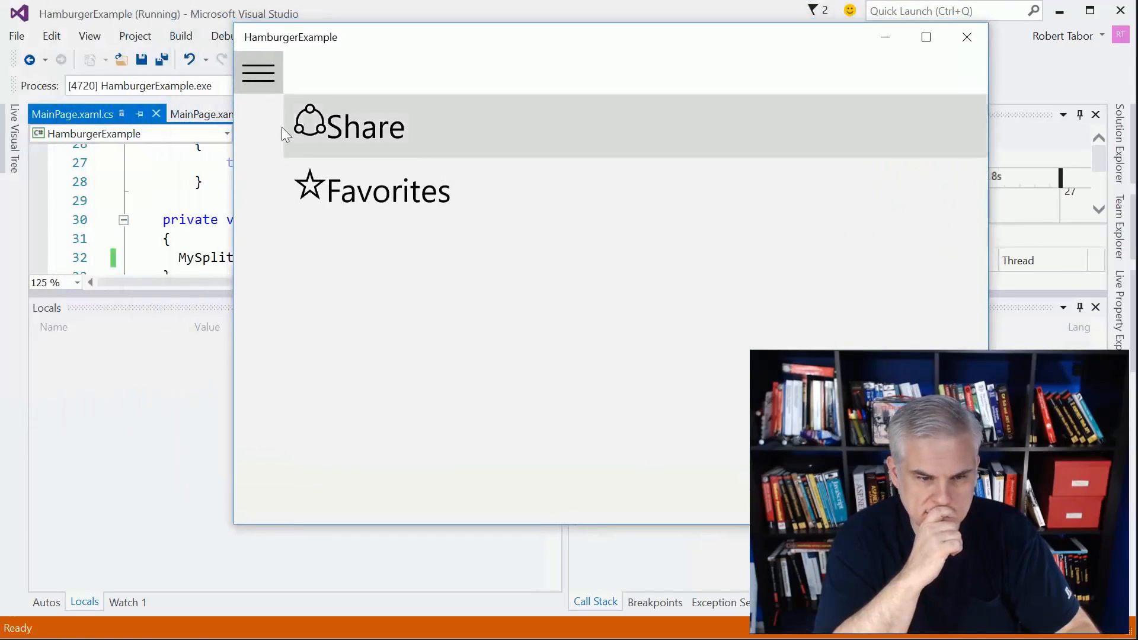
{"action": "left_click", "coordinate": [252, 78]}
{"action": "left_click", "coordinate": [252, 78]}
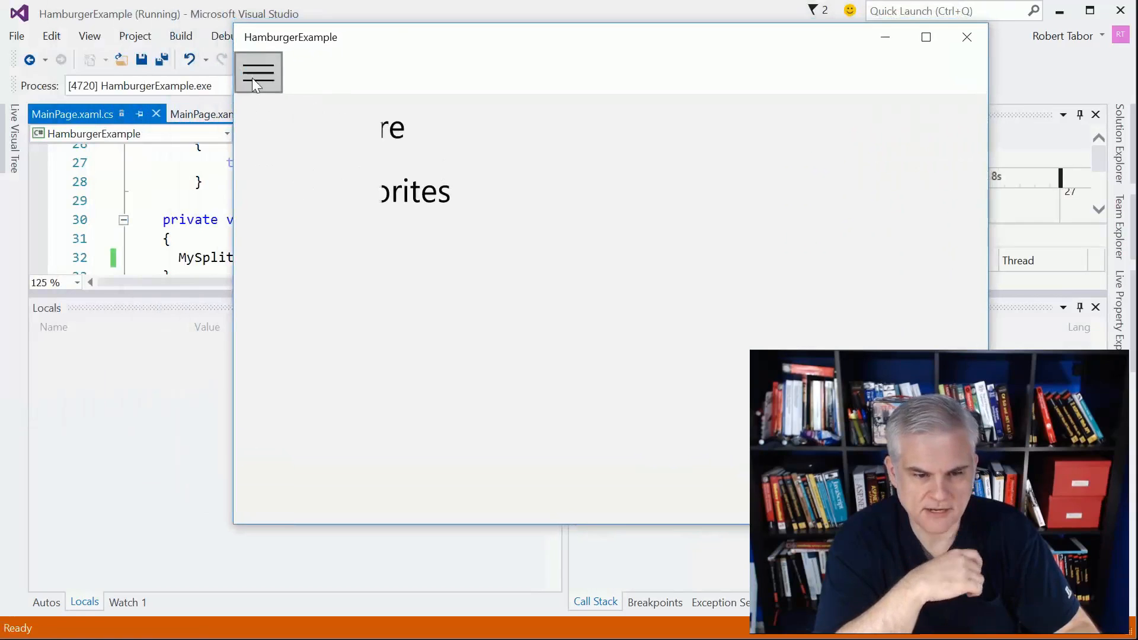
{"action": "left_click", "coordinate": [252, 78]}
{"action": "left_click", "coordinate": [967, 38]}
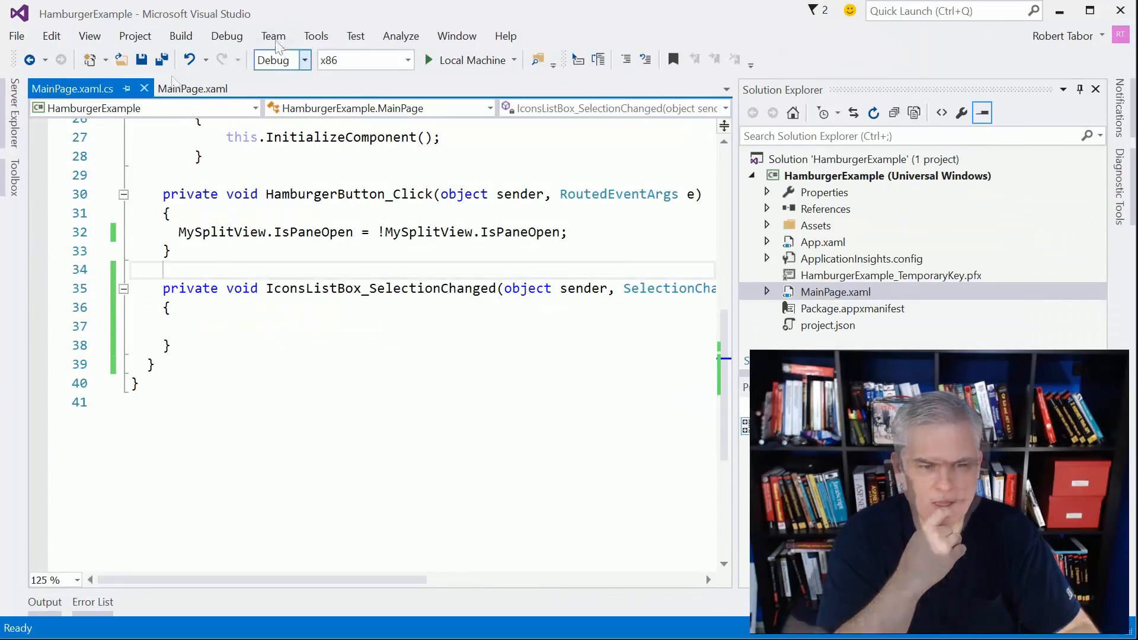
{"action": "left_click", "coordinate": [192, 88]}
{"action": "scroll", "coordinate": [355, 311], "scroll_direction": "left", "scroll_amount": 5}
Step: Add a SplitView.Pane element on a new line below HorizontalAlignment
{"action": "key", "text": "Home"}
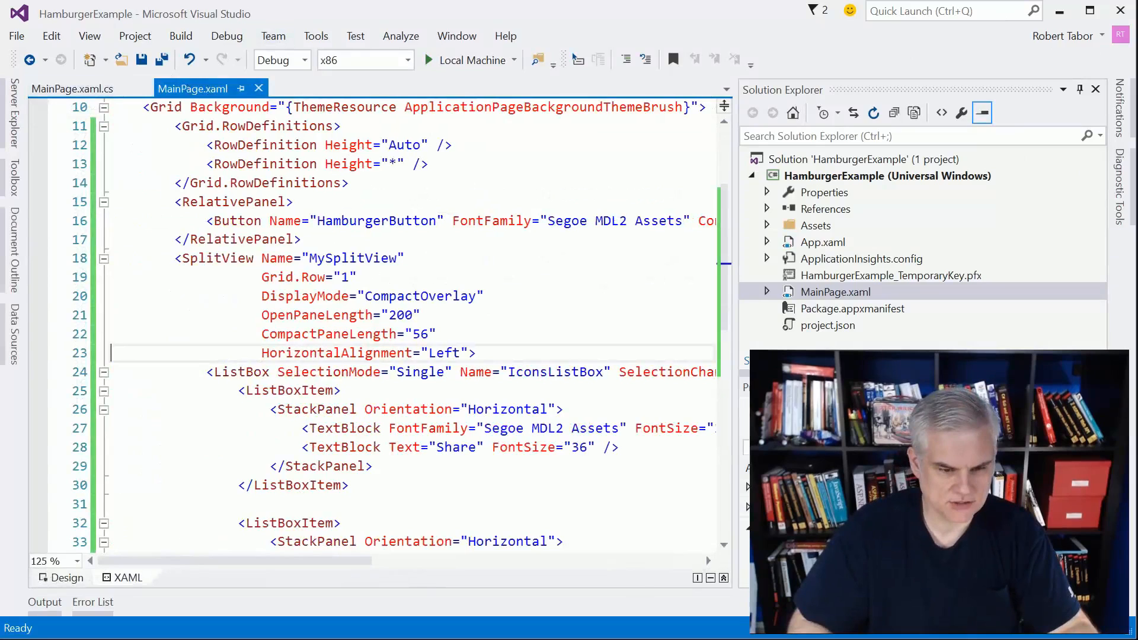
{"action": "key", "text": "End"}
{"action": "key", "text": "Return"}
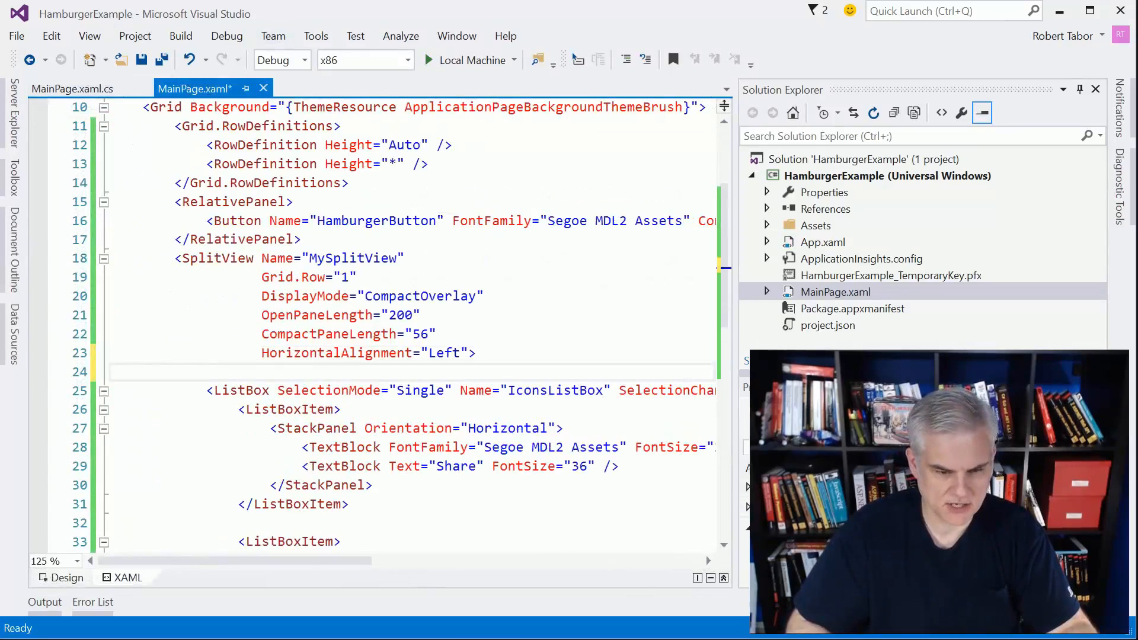
{"action": "type", "text": "<Sp"}
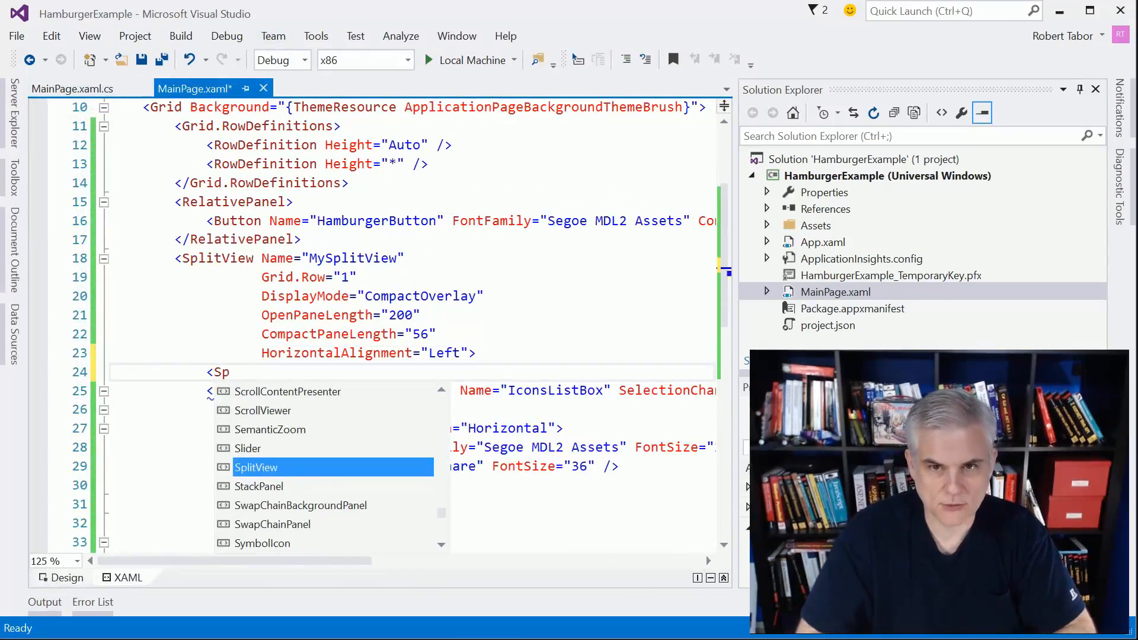
{"action": "type", "text": "litView.Pane<"}
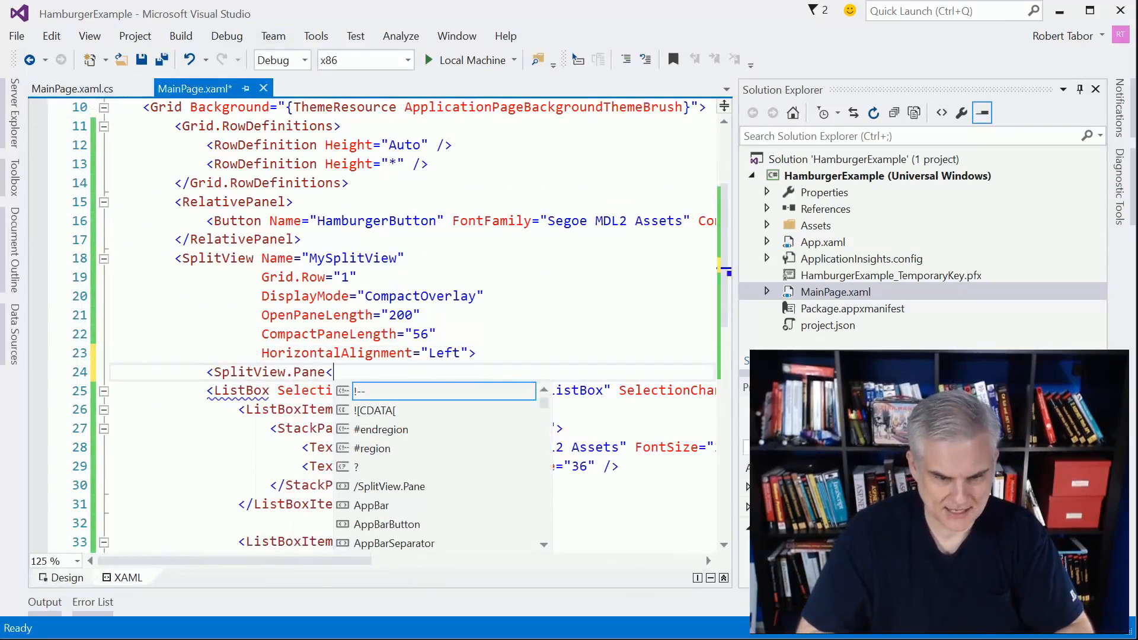
{"action": "key", "text": "Escape"}
{"action": "type", "text": ">"}
{"action": "key", "text": "Return"}
Step: Move the whole IconsListBox block inside the SplitView.Pane and save the markup
{"action": "key", "text": "Down"}
{"action": "key", "text": "Down"}
{"action": "key", "text": "Home"}
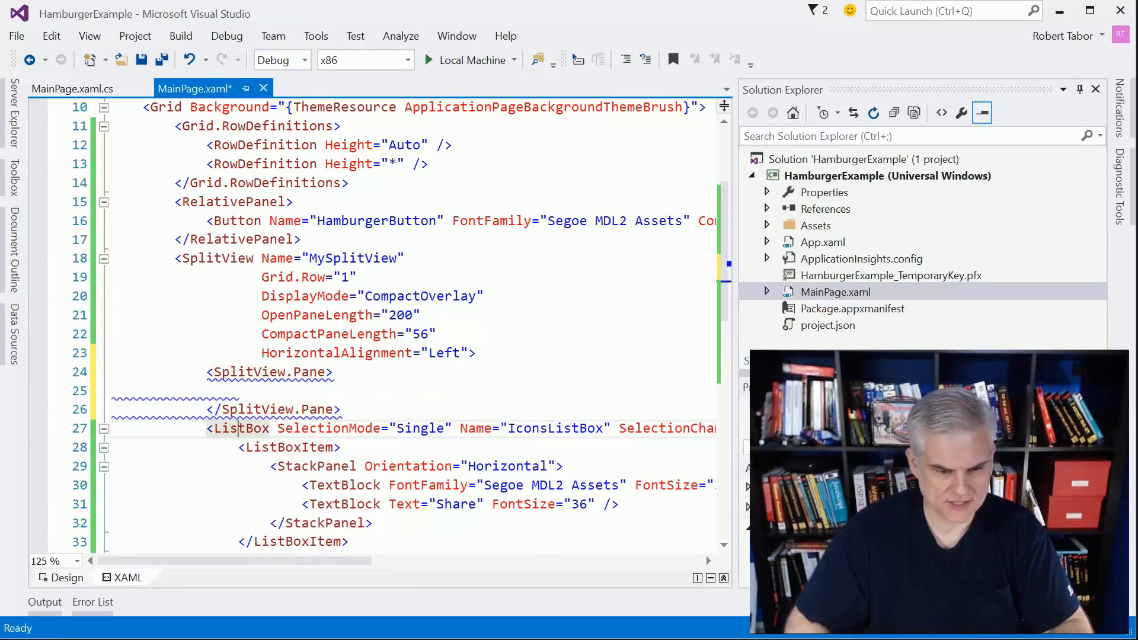
{"action": "key", "text": "shift+Down"}
{"action": "key", "text": "shift+Down"}
{"action": "key", "text": "shift+Down"}
{"action": "key", "text": "shift+Down"}
{"action": "key", "text": "shift+Down"}
{"action": "key", "text": "shift+Down"}
{"action": "key", "text": "shift+Down"}
{"action": "key", "text": "shift+Down"}
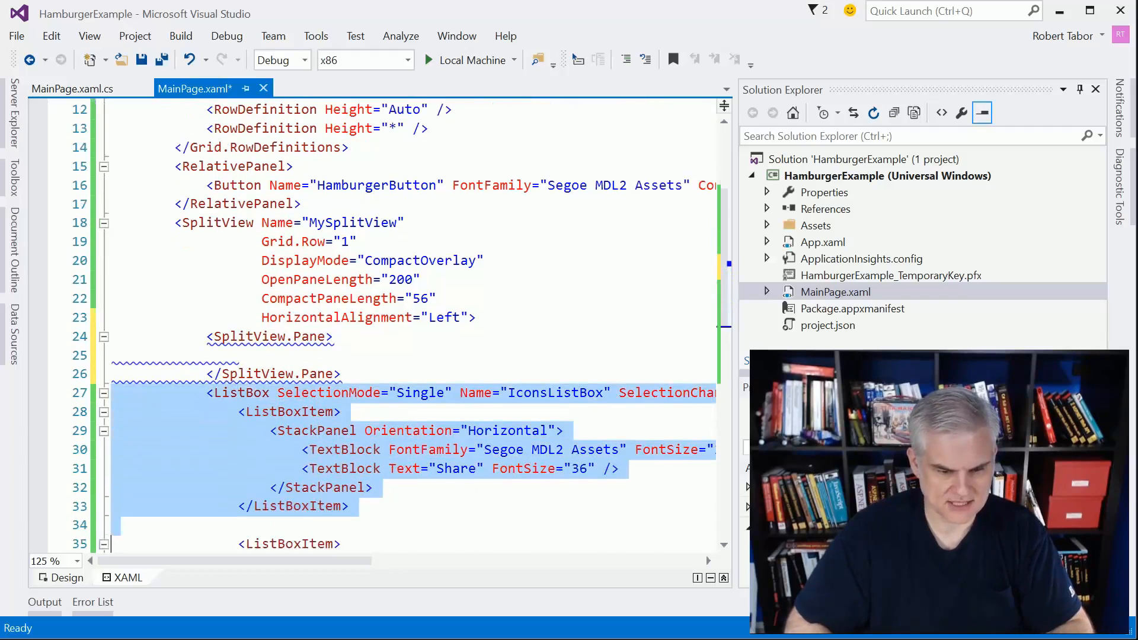
{"action": "key", "text": "shift+Down"}
{"action": "key", "text": "shift+Down"}
{"action": "key", "text": "shift+Down"}
{"action": "key", "text": "shift+Down"}
{"action": "key", "text": "shift+Down"}
{"action": "key", "text": "shift+Down"}
{"action": "key", "text": "shift+Down"}
{"action": "key", "text": "shift+Down"}
{"action": "key", "text": "shift+Down"}
{"action": "key", "text": "shift+Down"}
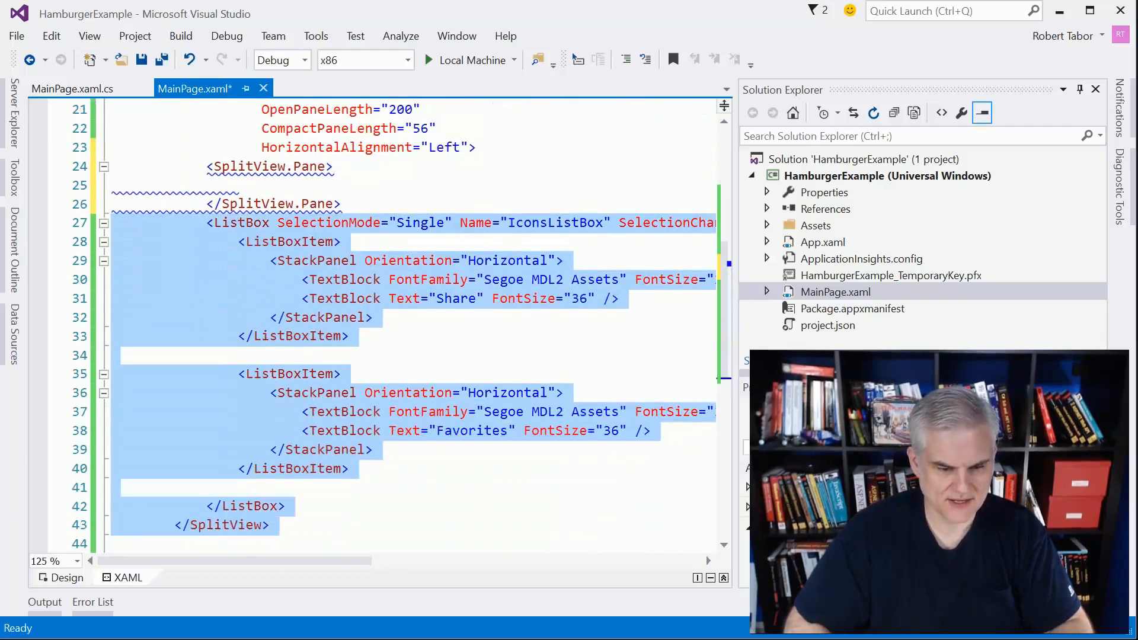
{"action": "key", "text": "shift+Down"}
{"action": "key", "text": "ctrl+x"}
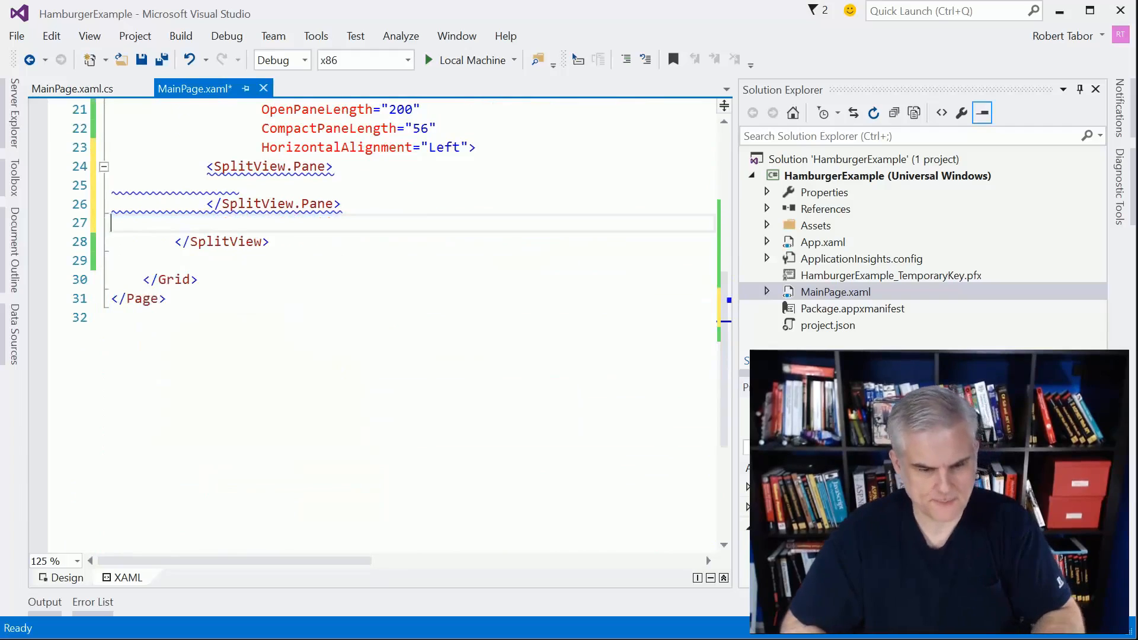
{"action": "key", "text": "Up"}
{"action": "key", "text": "Up"}
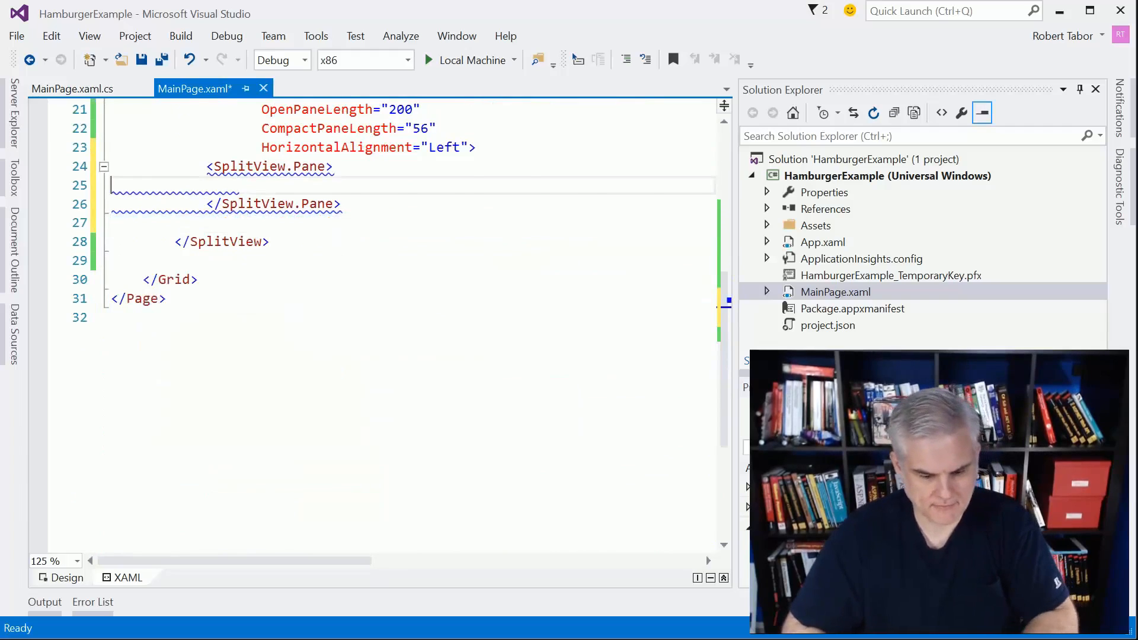
{"action": "key", "text": "ctrl+v"}
{"action": "key", "text": "ctrl+s"}
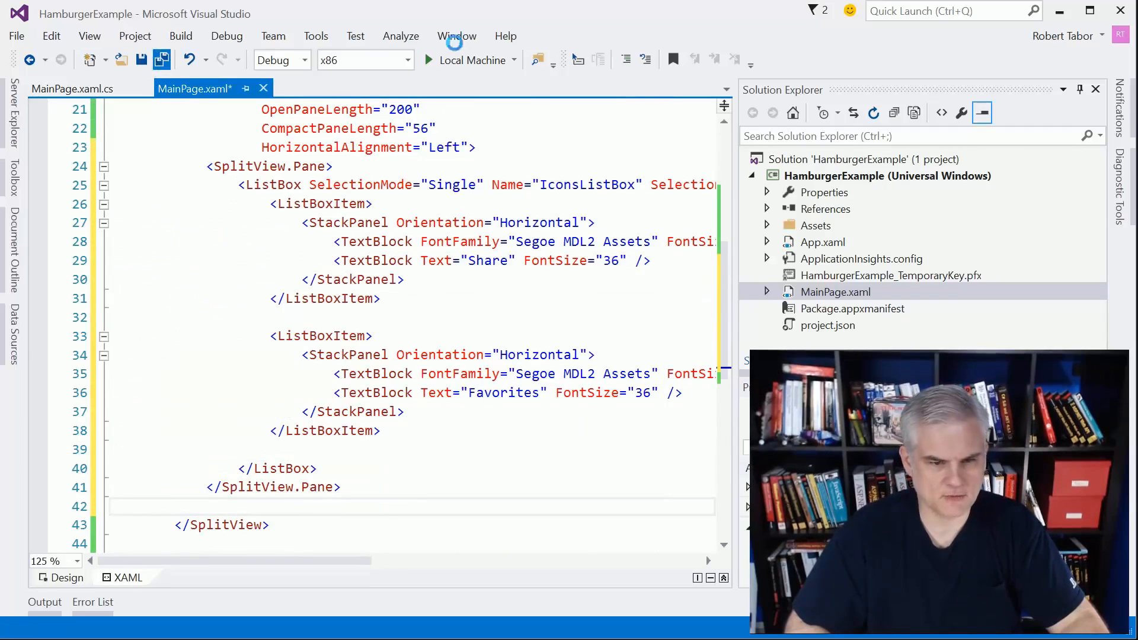
Step: Run the app, expand the pane to show the Share and Favorites labels, then close it
{"action": "left_click", "coordinate": [471, 59]}
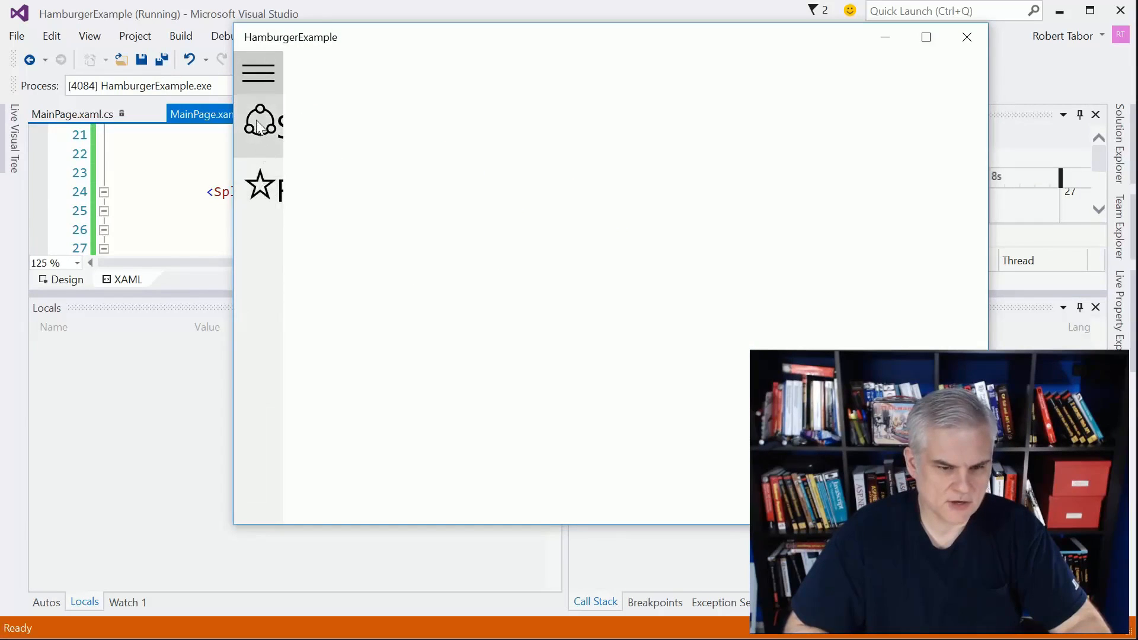
{"action": "left_click", "coordinate": [258, 71]}
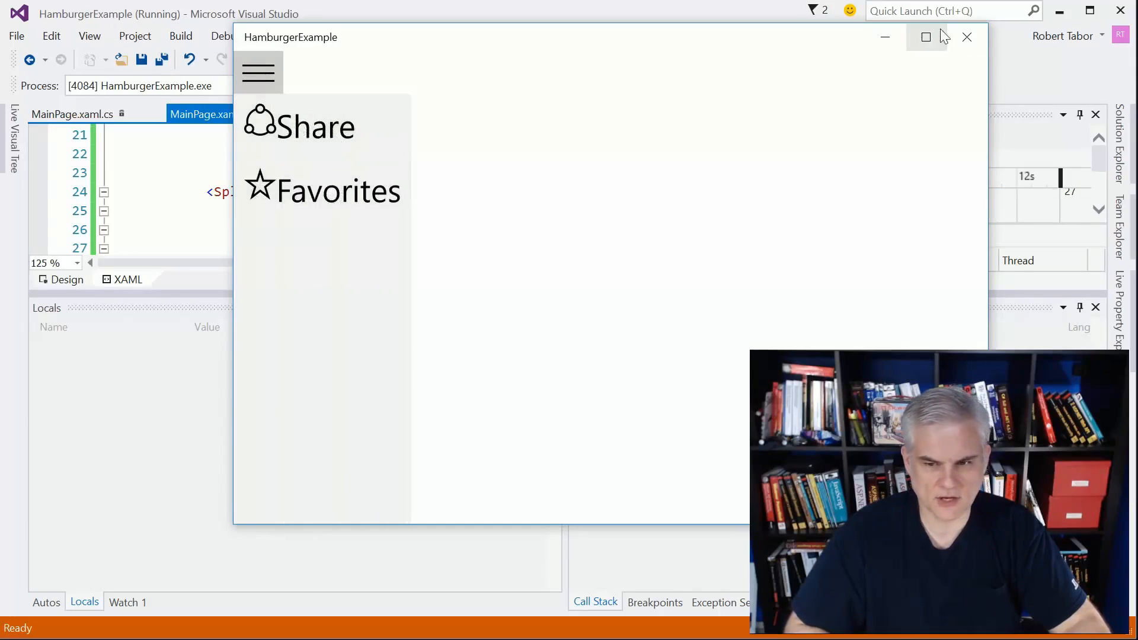
{"action": "left_click", "coordinate": [966, 37]}
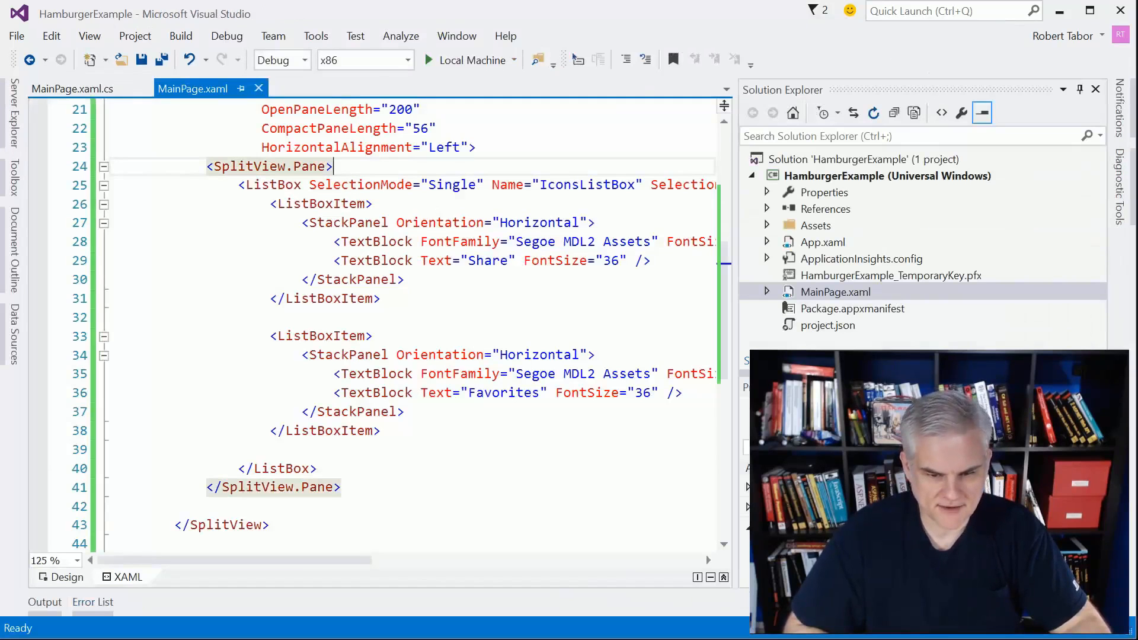
Step: Set both label TextBlocks to FontSize 24 and give Share a Margin of 20,0,0,0
{"action": "double_click", "coordinate": [642, 392]}
{"action": "type", "text": "24"}
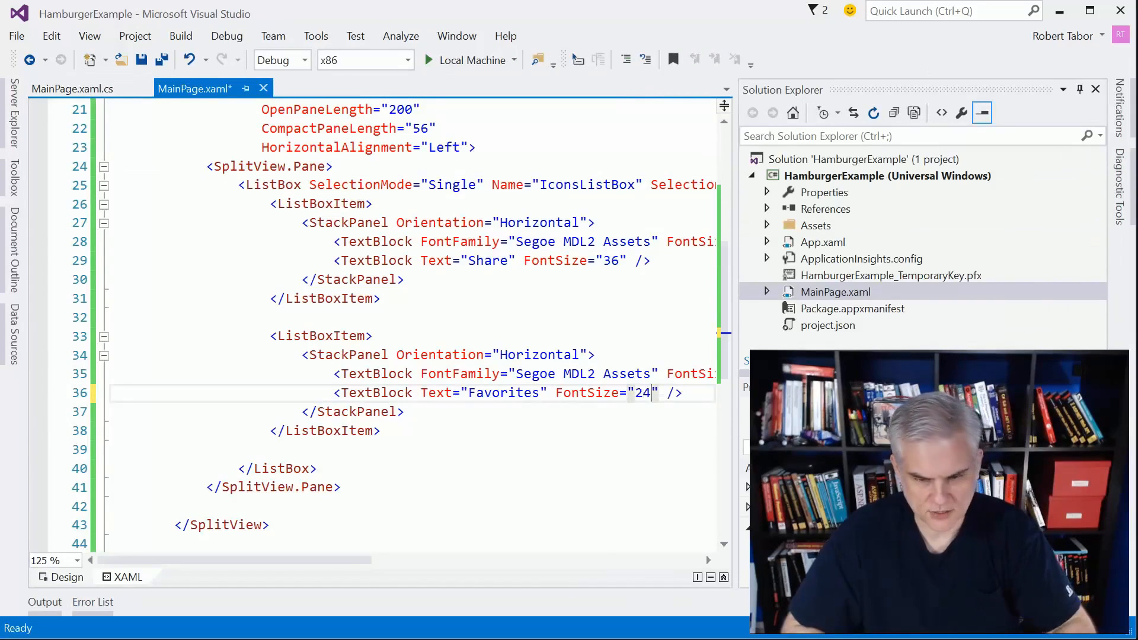
{"action": "double_click", "coordinate": [612, 261]}
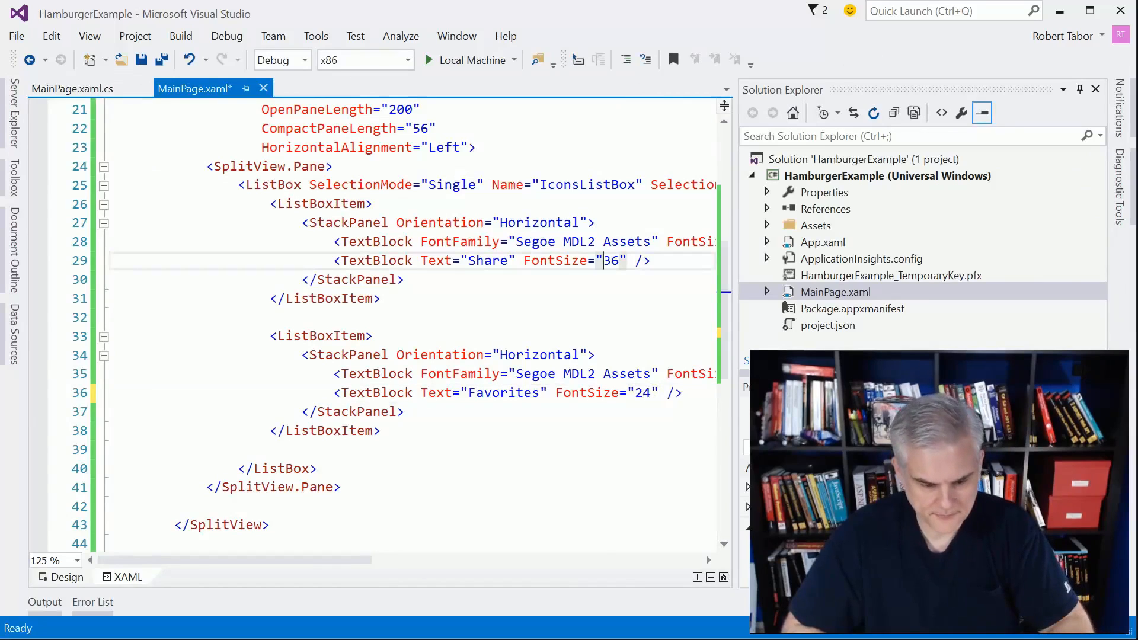
{"action": "type", "text": "24"}
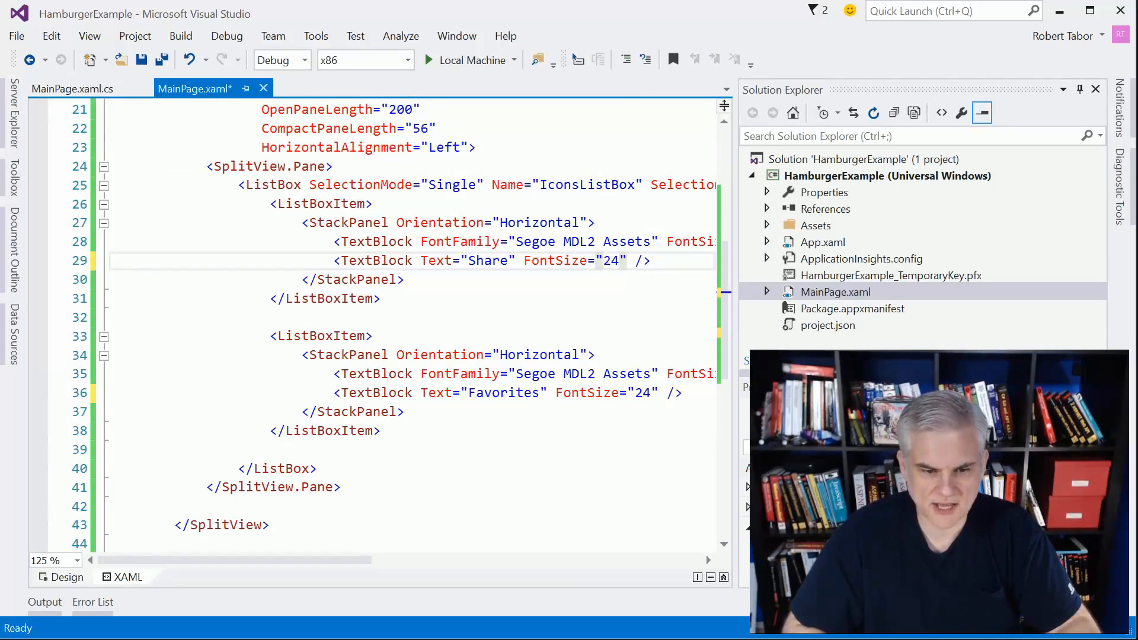
{"action": "type", "text": " Mar"}
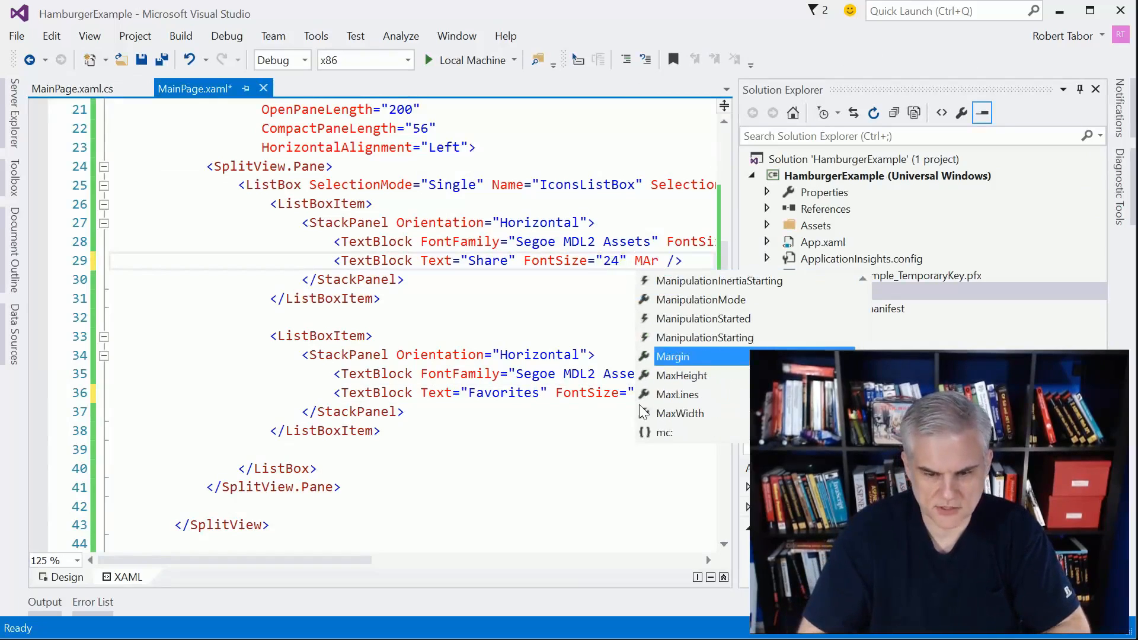
{"action": "key", "text": "Tab"}
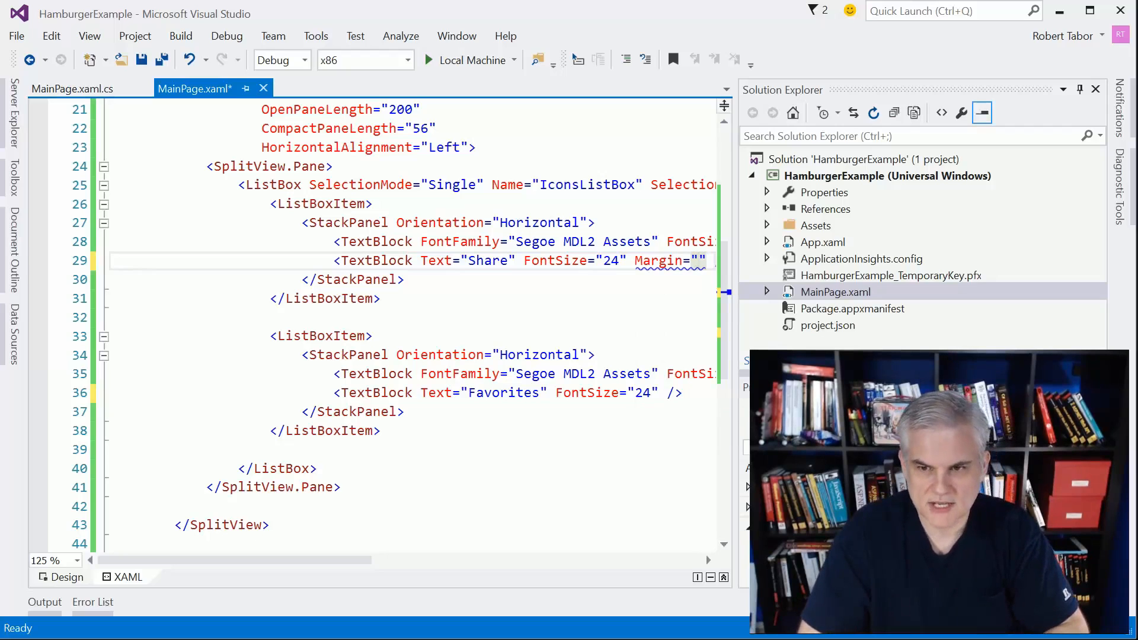
{"action": "type", "text": "20,0"}
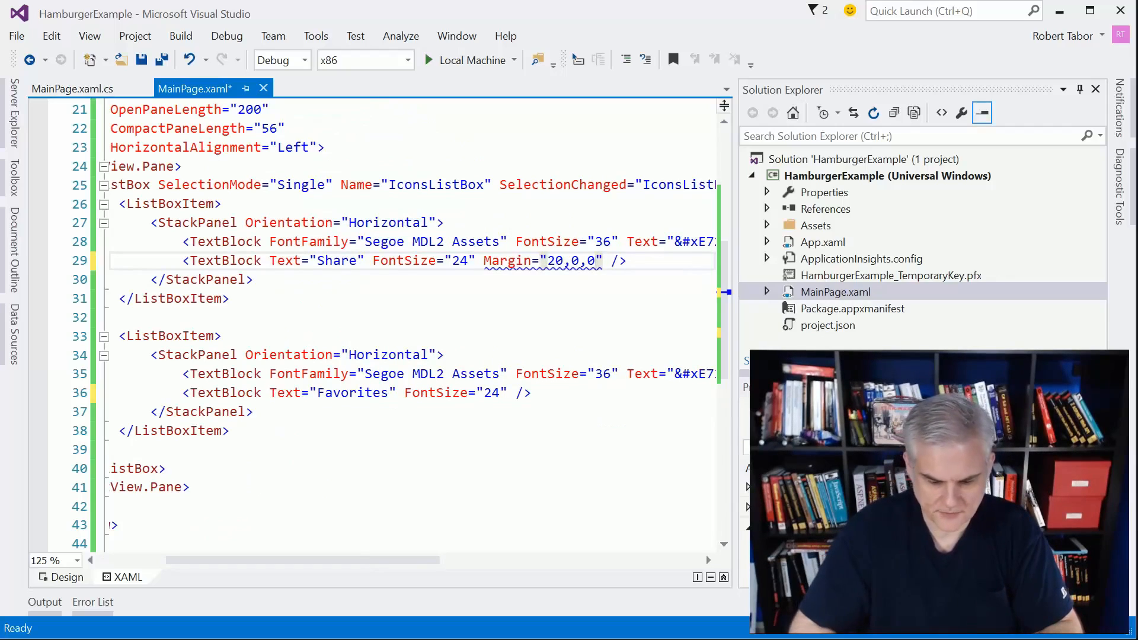
{"action": "type", "text": ",0"}
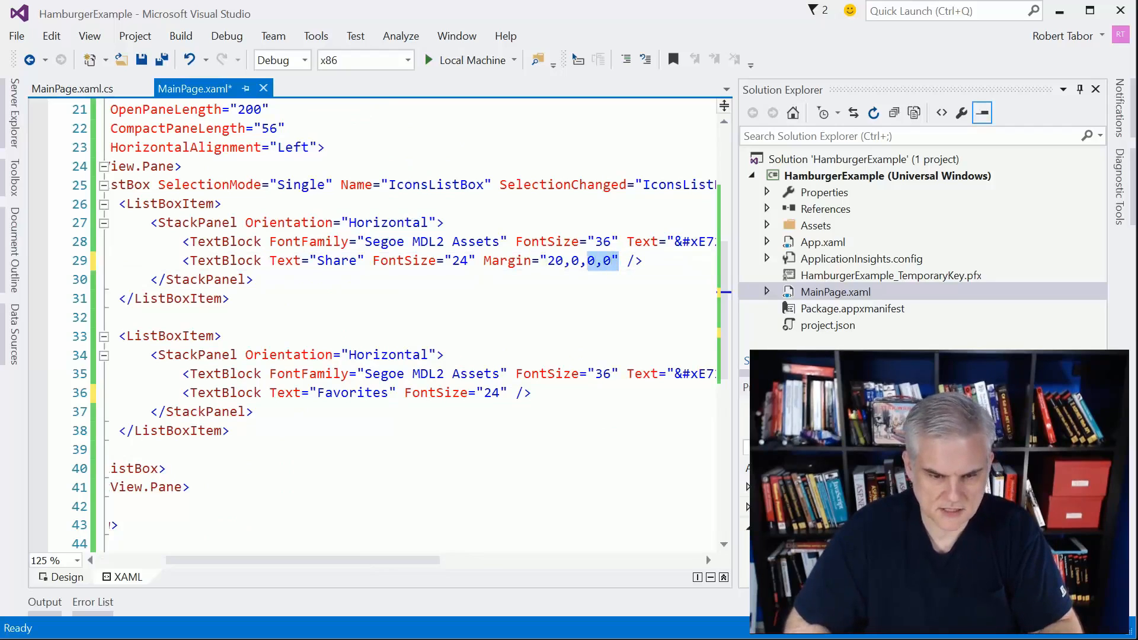
{"action": "key", "text": "shift+Left"}
{"action": "key", "text": "shift+Left"}
{"action": "key", "text": "shift+Left"}
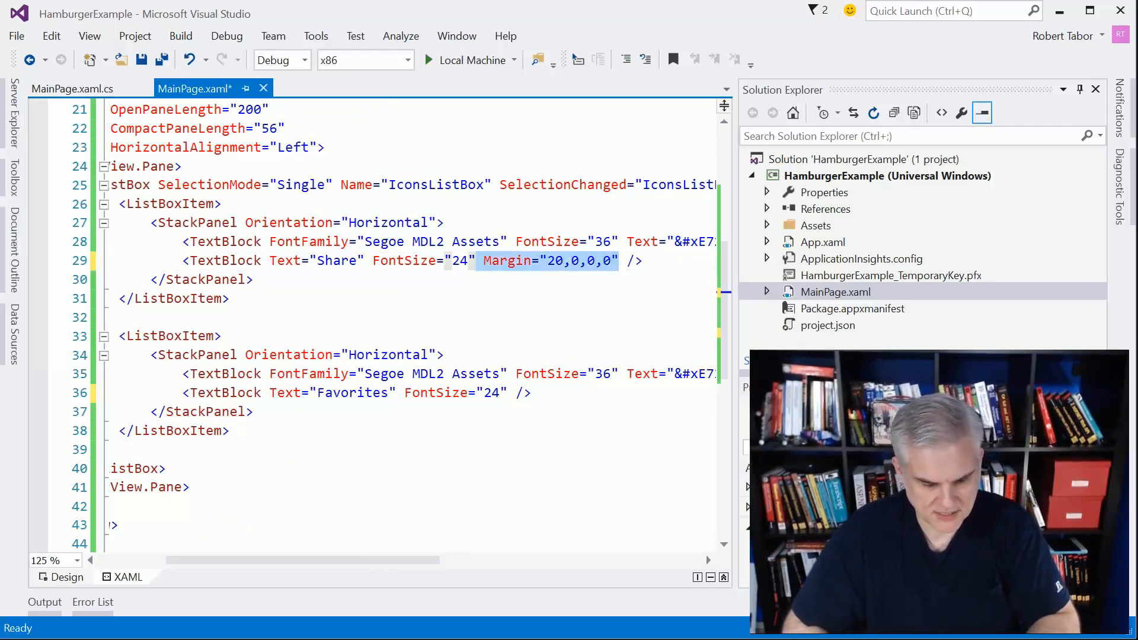
Step: Copy the Margin="20,0,0,0" onto the Favorites label, save all and run the app
{"action": "key", "text": "ctrl+c"}
{"action": "left_click", "coordinate": [508, 391]}
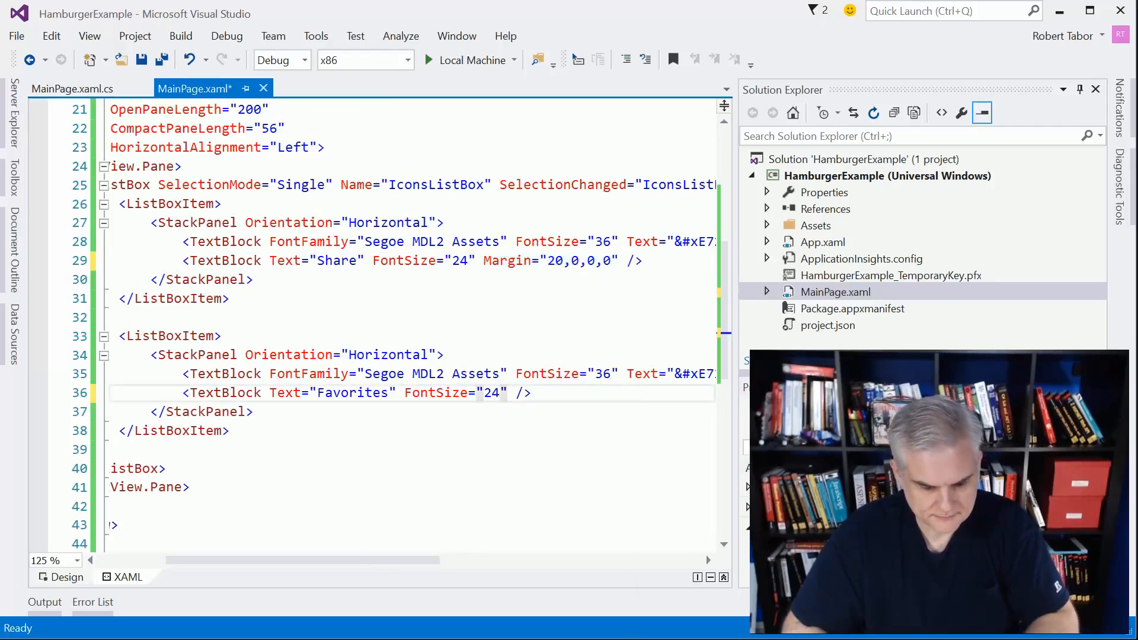
{"action": "key", "text": "ctrl+v"}
{"action": "key", "text": "Down"}
{"action": "key", "text": "Home"}
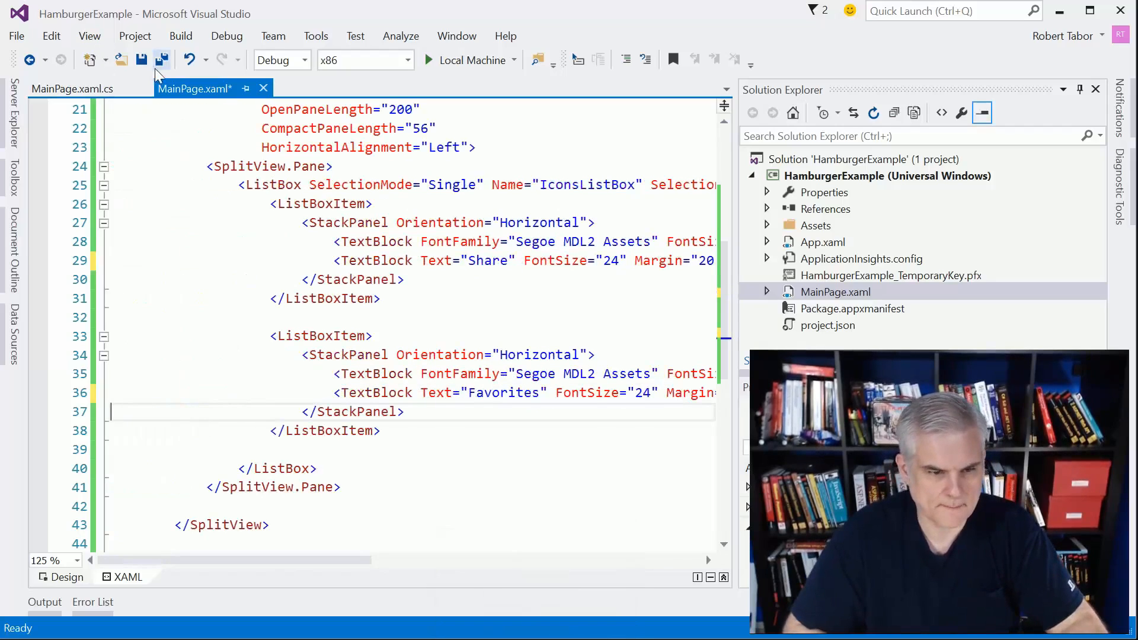
{"action": "left_click", "coordinate": [162, 59]}
{"action": "left_click", "coordinate": [471, 59]}
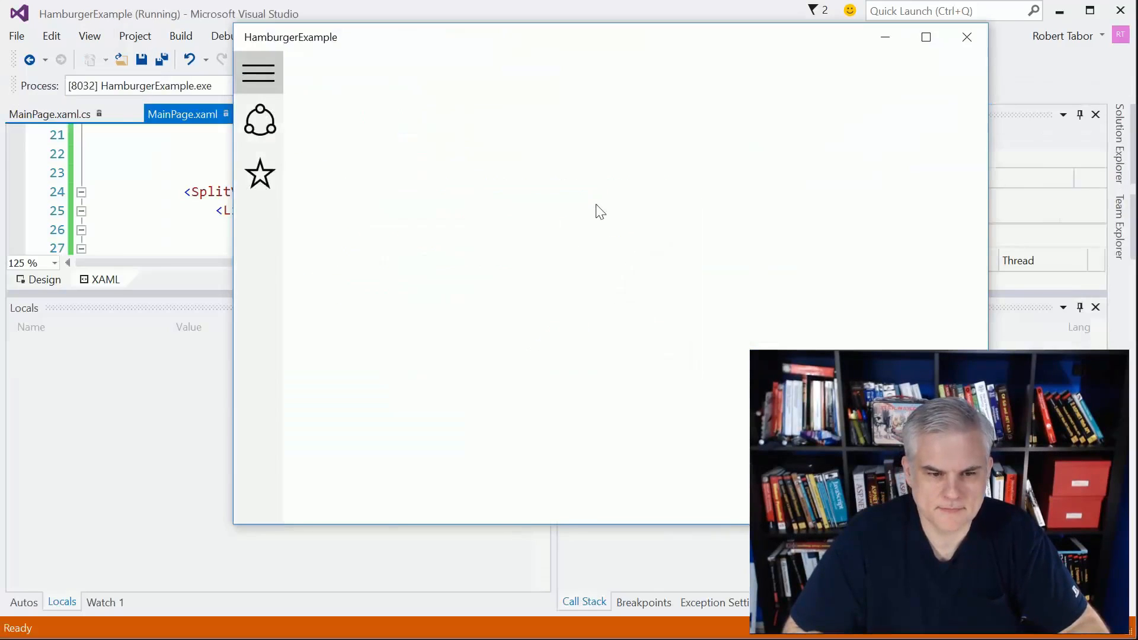
{"action": "left_click", "coordinate": [258, 72]}
{"action": "left_click", "coordinate": [283, 129]}
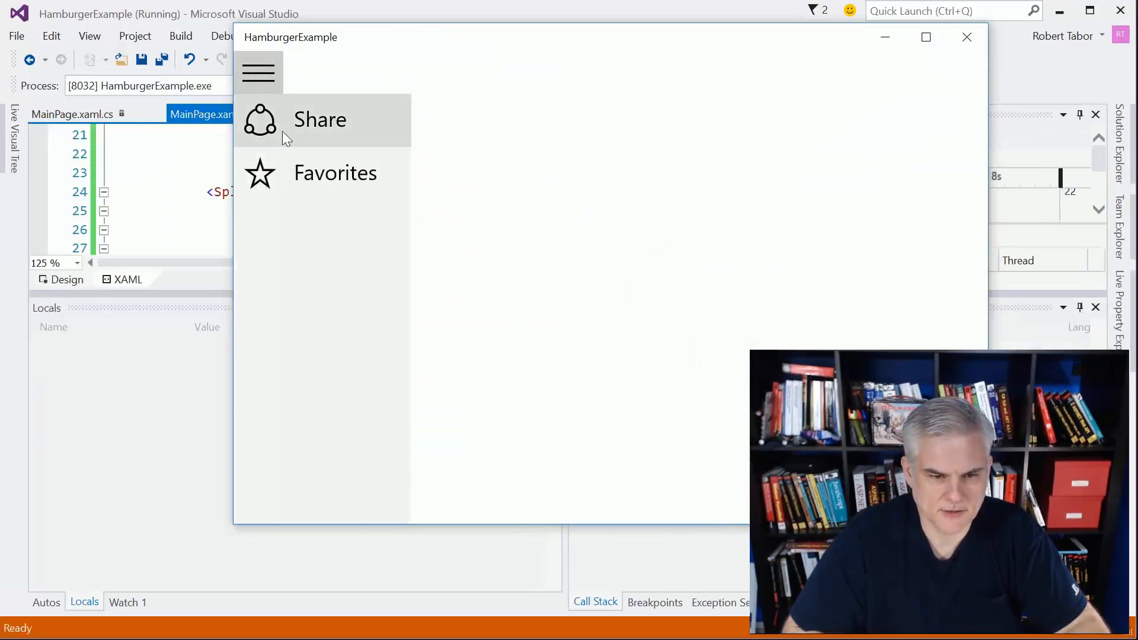
{"action": "left_click", "coordinate": [314, 192]}
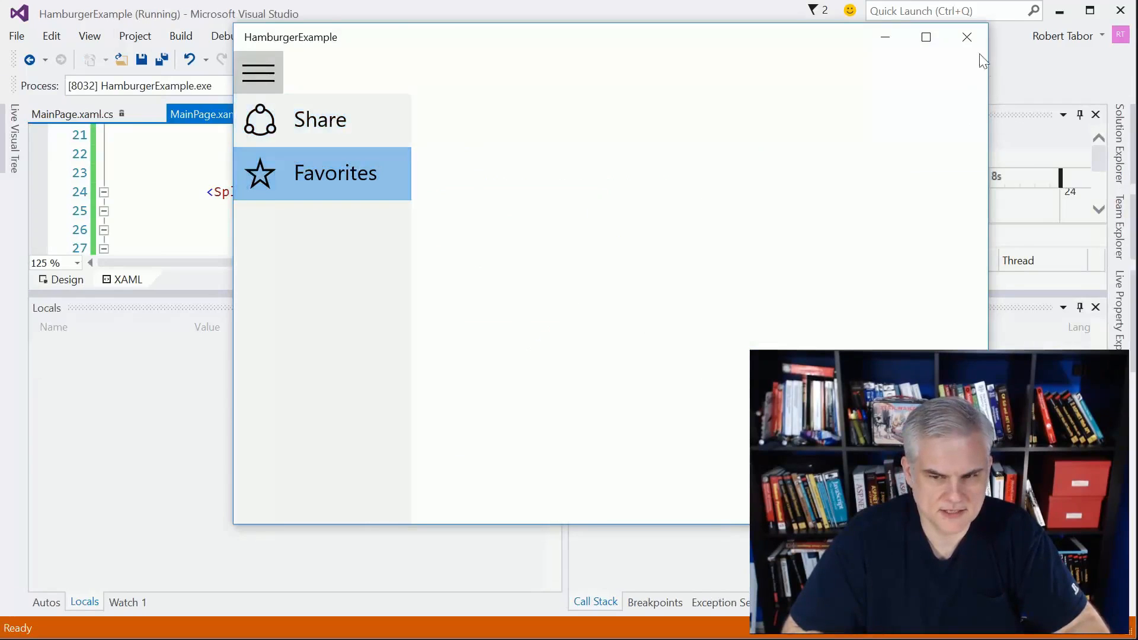
{"action": "left_click", "coordinate": [967, 36]}
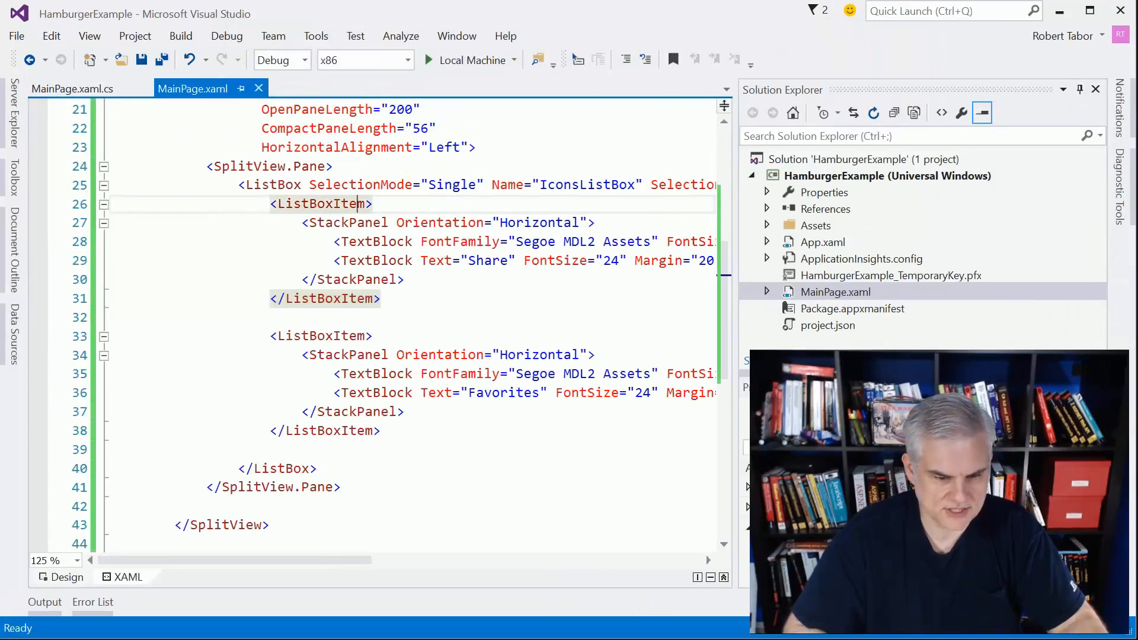
Step: Add a SplitView.Content element before the closing SplitView tag
{"action": "left_click", "coordinate": [356, 507]}
{"action": "key", "text": "Tab"}
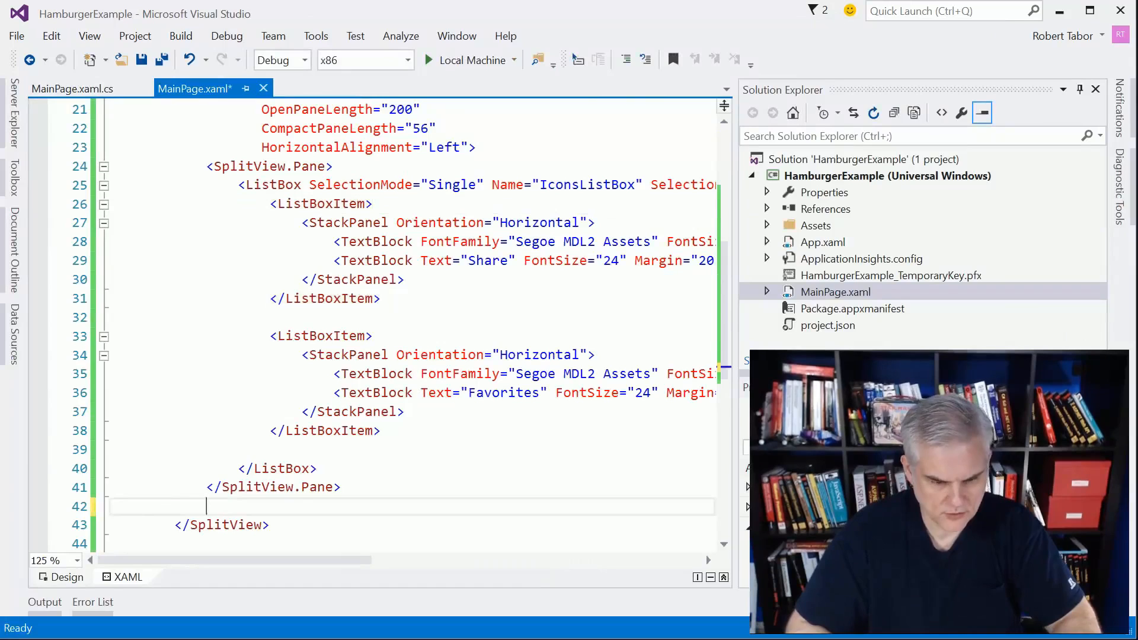
{"action": "type", "text": "<Sp"}
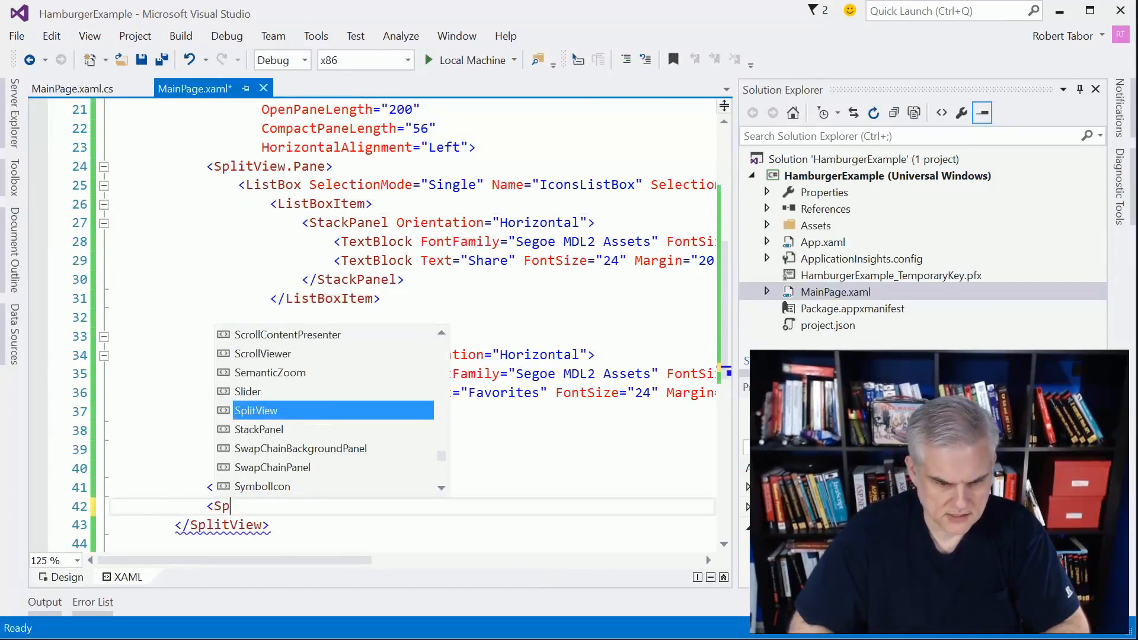
{"action": "key", "text": "Tab"}
{"action": "type", "text": ".C"}
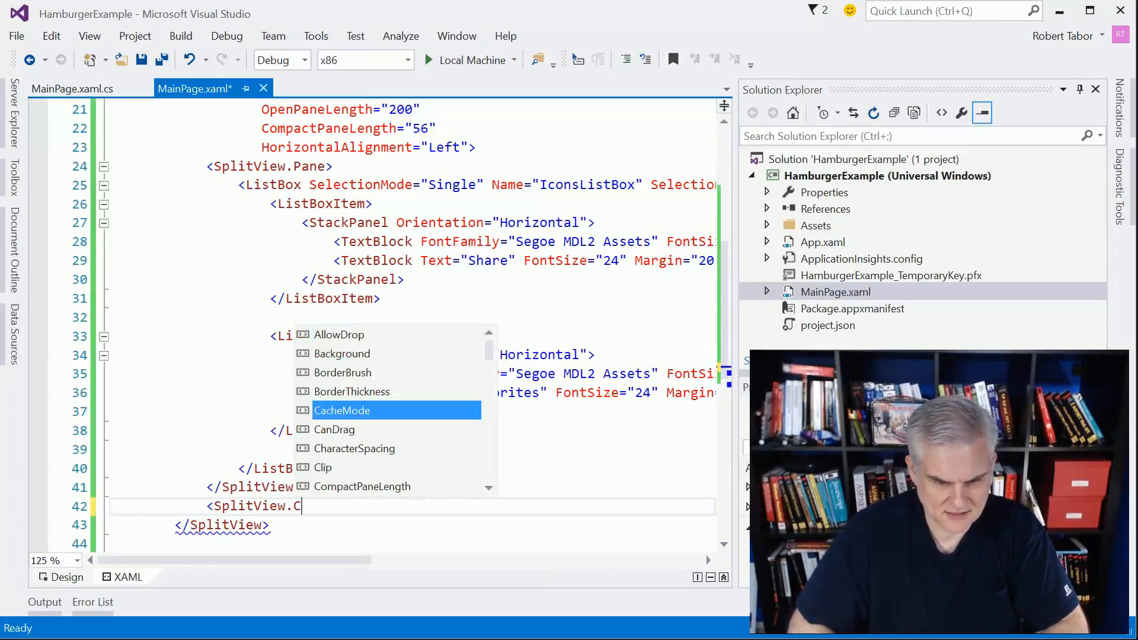
{"action": "type", "text": "ontent></SplitView.Content>"}
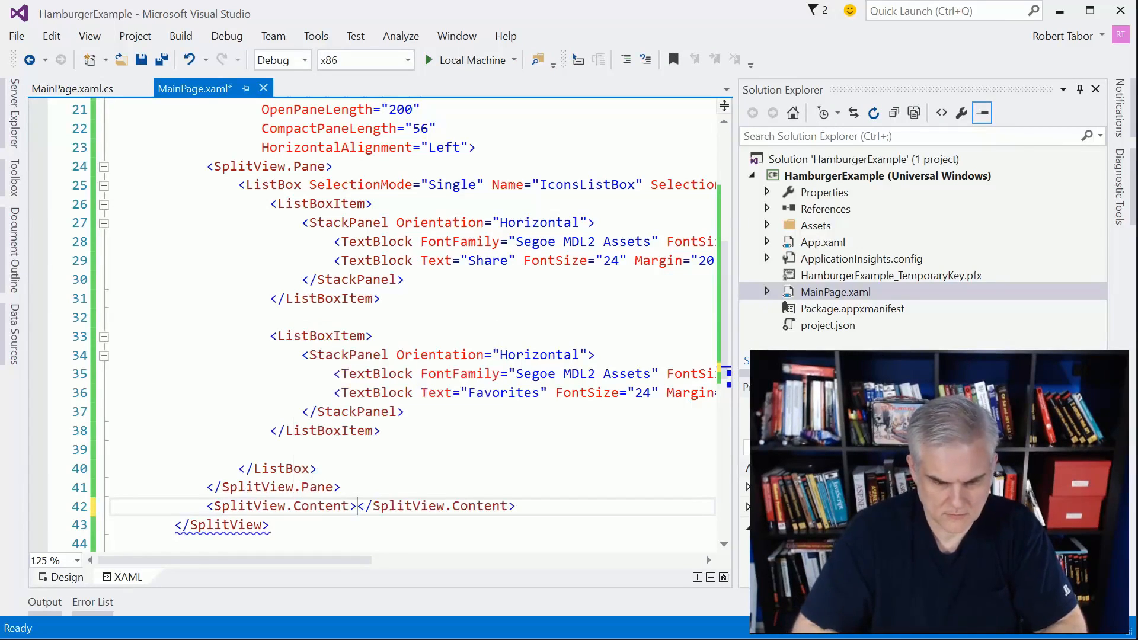
{"action": "key", "text": "Return"}
{"action": "scroll", "coordinate": [409, 356], "scroll_direction": "down", "scroll_amount": 5}
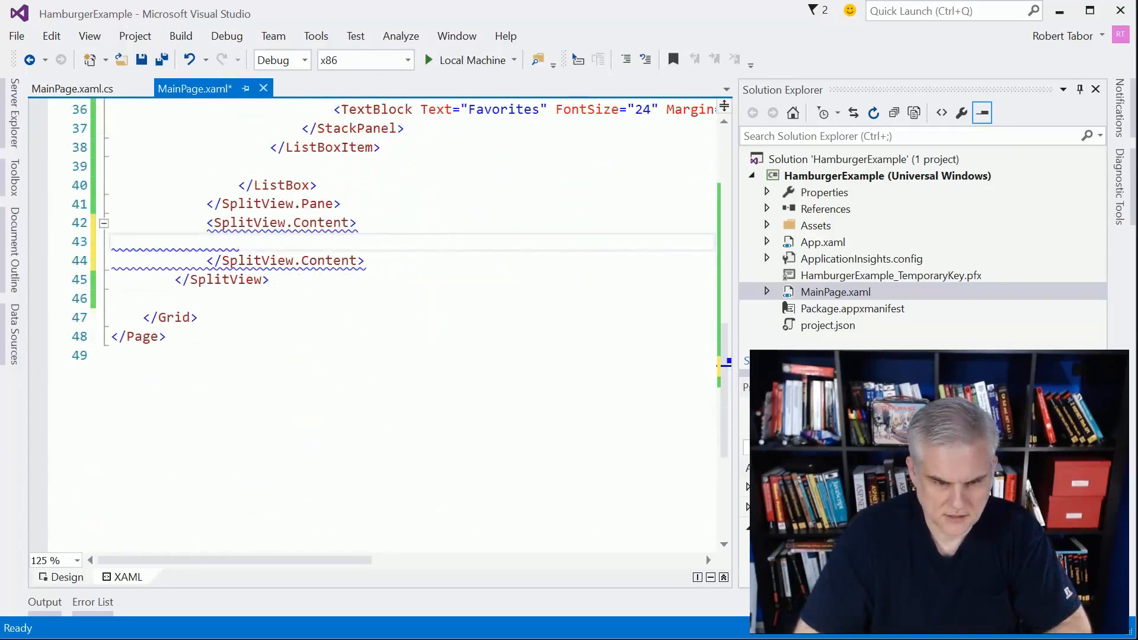
{"action": "type", "text": "<Text"}
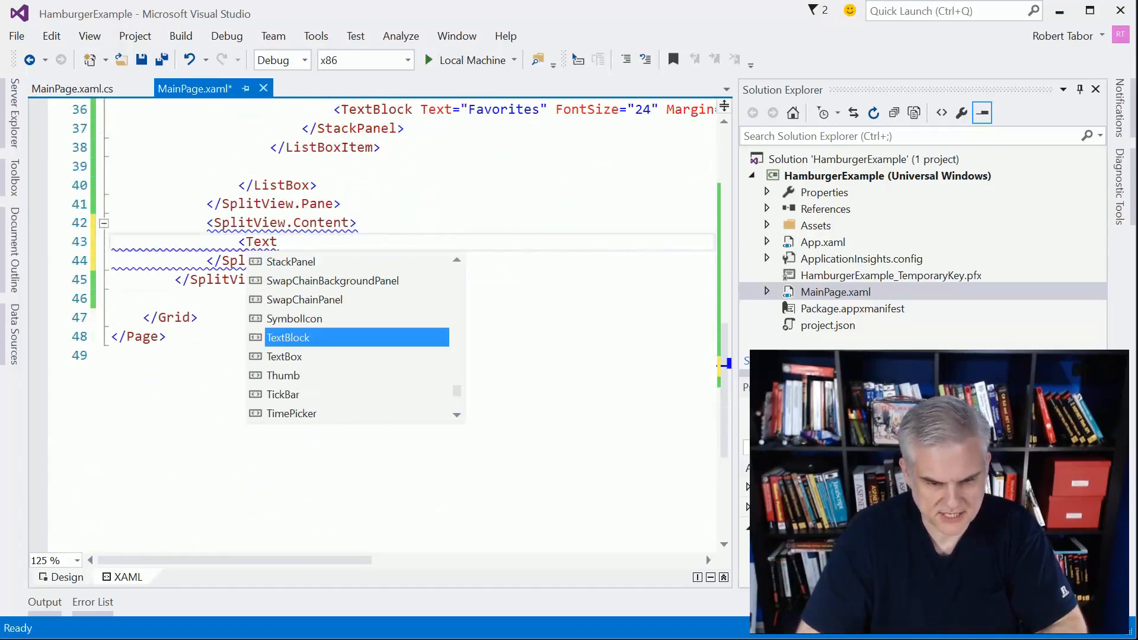
Step: Place a TextBlock named ResultTextBlock inside SplitView.Content and save all files
{"action": "key", "text": "Tab"}
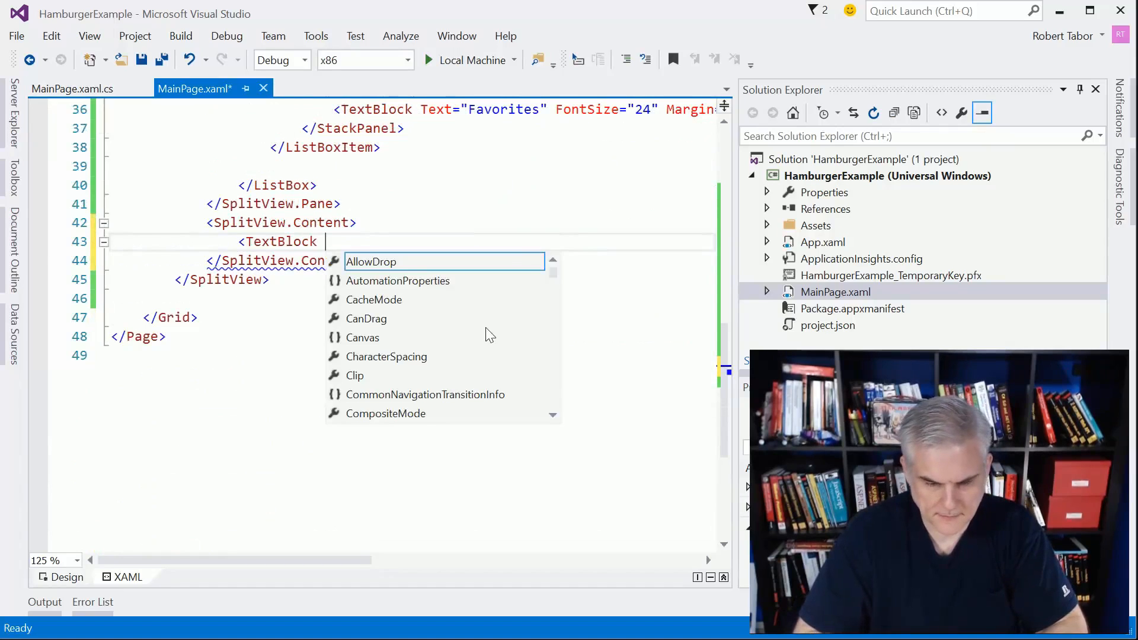
{"action": "type", "text": "/"}
{"action": "key", "text": "Left"}
{"action": "key", "text": "Left"}
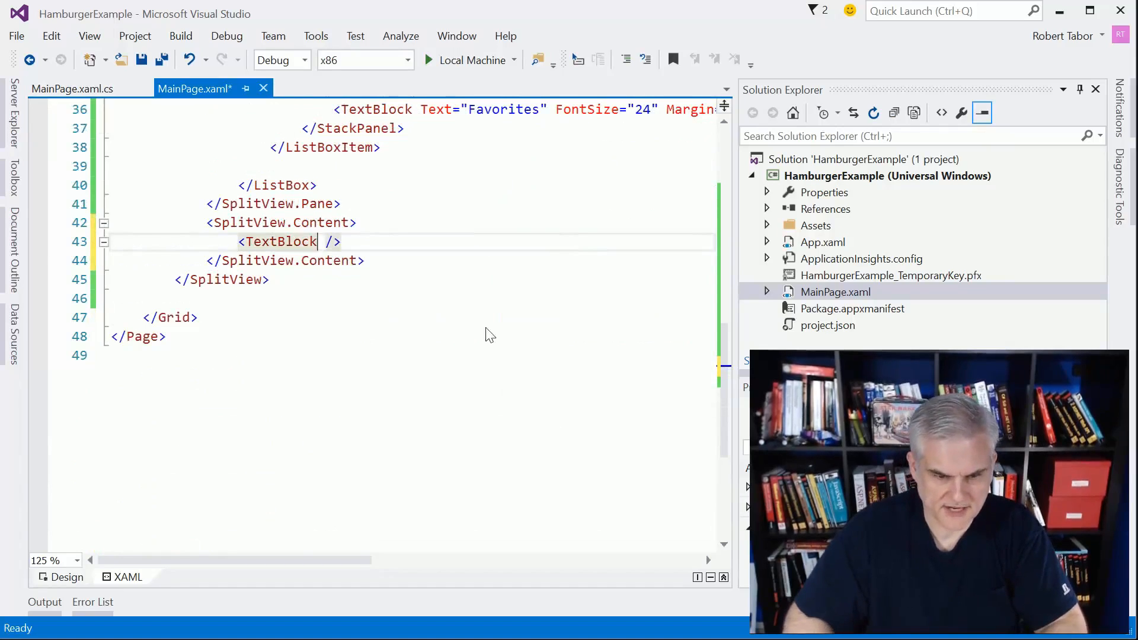
{"action": "type", "text": "Name"}
{"action": "key", "text": "Tab"}
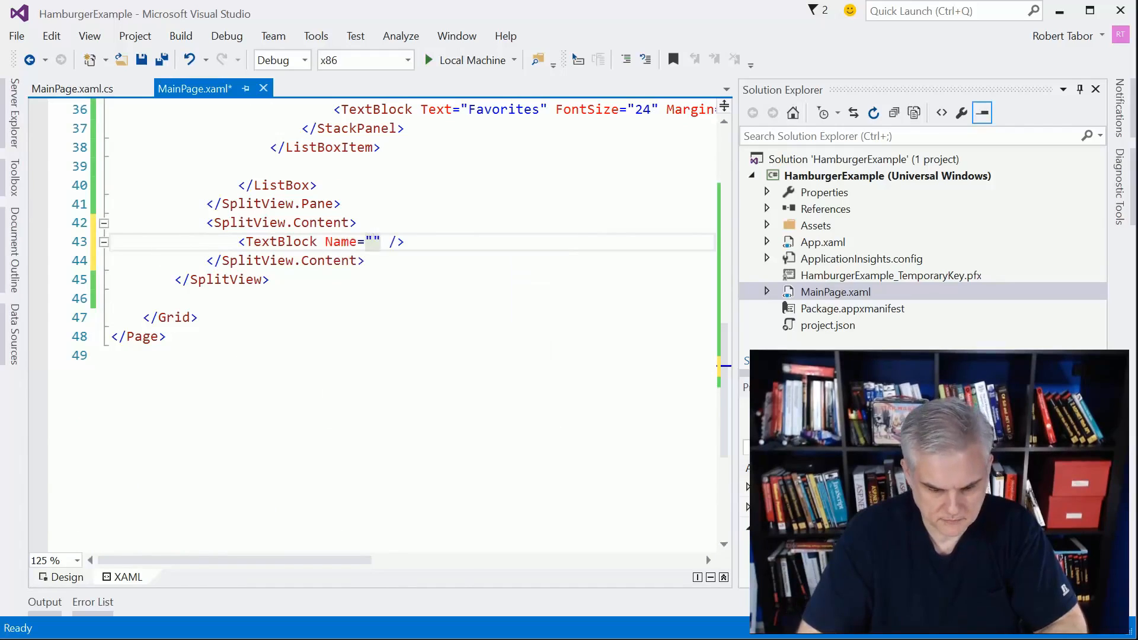
{"action": "type", "text": "ResultTe"}
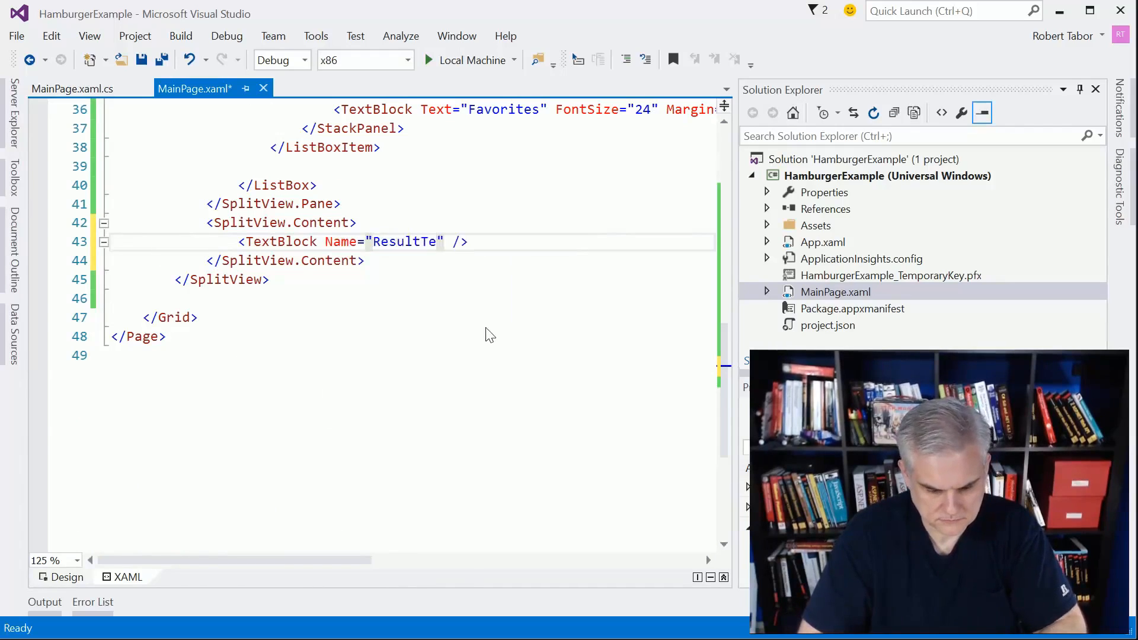
{"action": "type", "text": "xtBlock"}
{"action": "key", "text": "Down"}
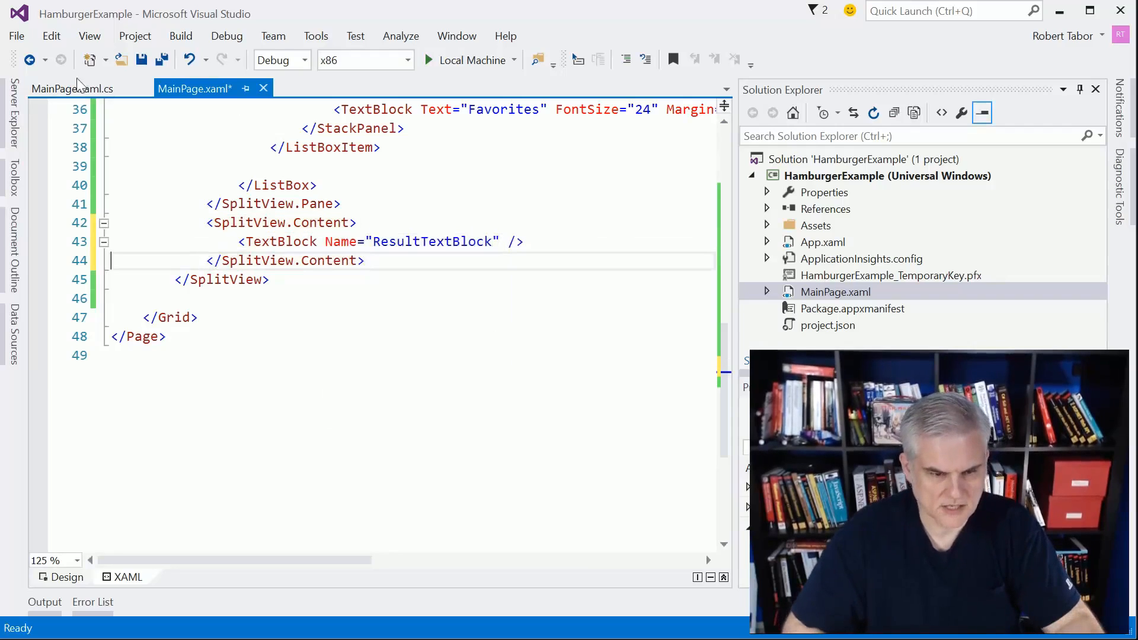
{"action": "left_click", "coordinate": [161, 60]}
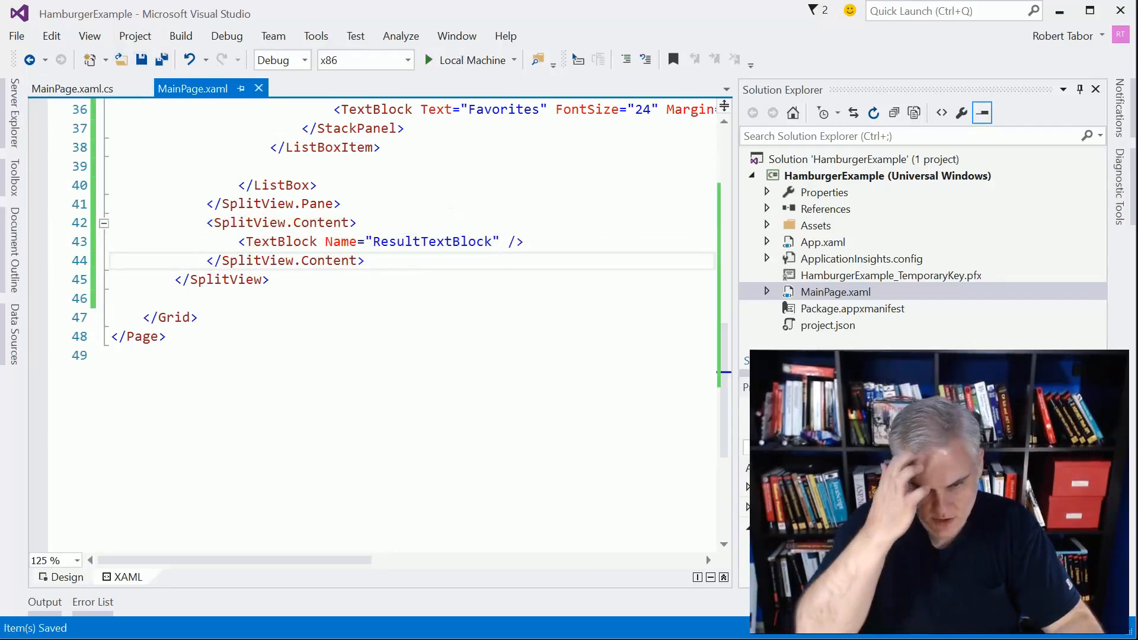
{"action": "scroll", "coordinate": [450, 217], "scroll_direction": "up", "scroll_amount": 2}
{"action": "scroll", "coordinate": [409, 312], "scroll_direction": "up", "scroll_amount": 3}
{"action": "scroll", "coordinate": [409, 311], "scroll_direction": "up", "scroll_amount": 2}
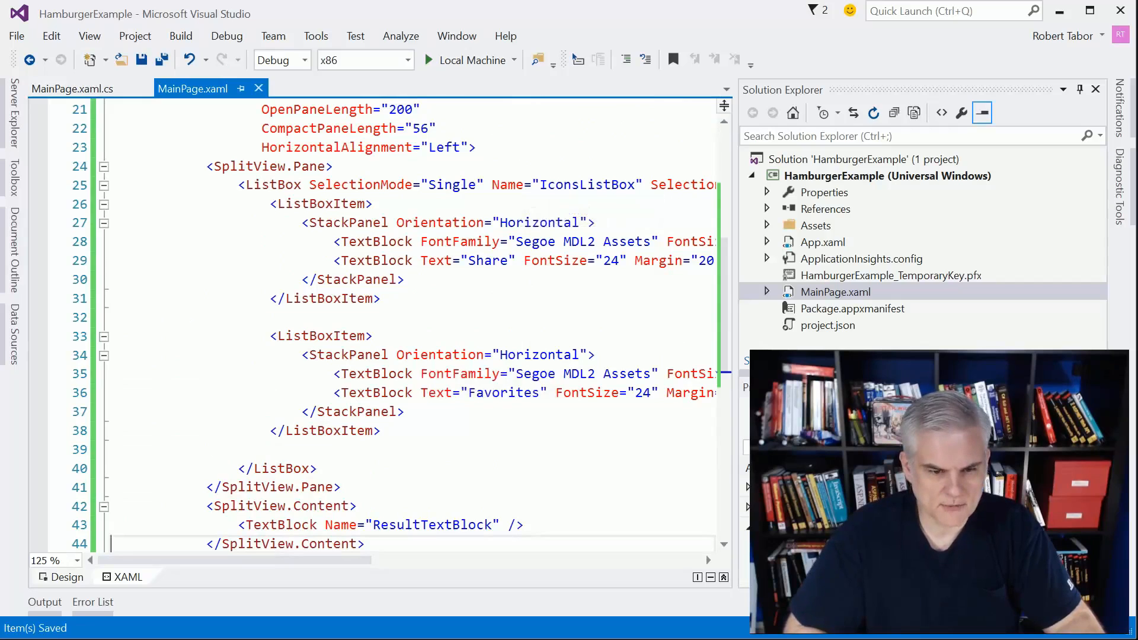
Step: Name the list items ShareListBoxItem and FavoritesListBoxItem and save the page
{"action": "left_click", "coordinate": [365, 204]}
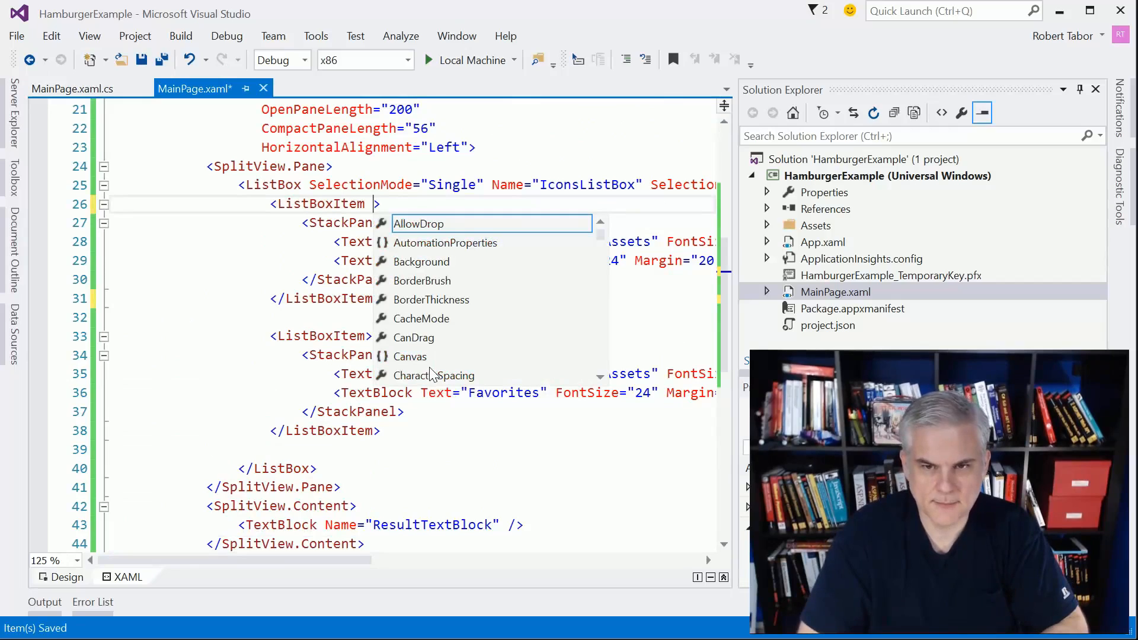
{"action": "type", "text": "N"}
{"action": "key", "text": "Tab"}
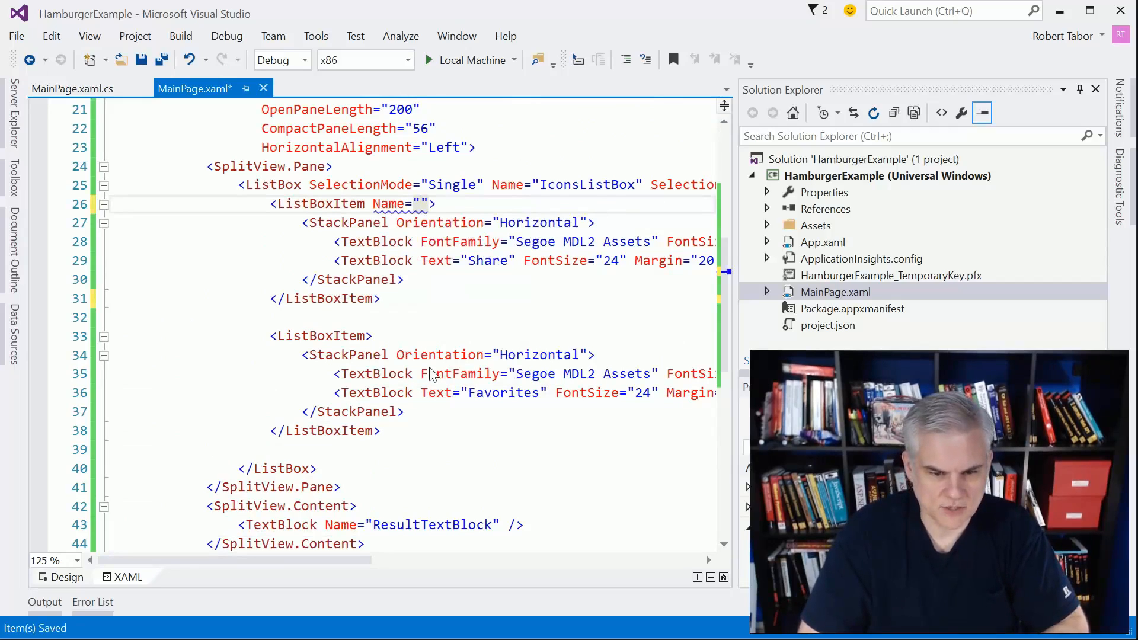
{"action": "type", "text": "Share"}
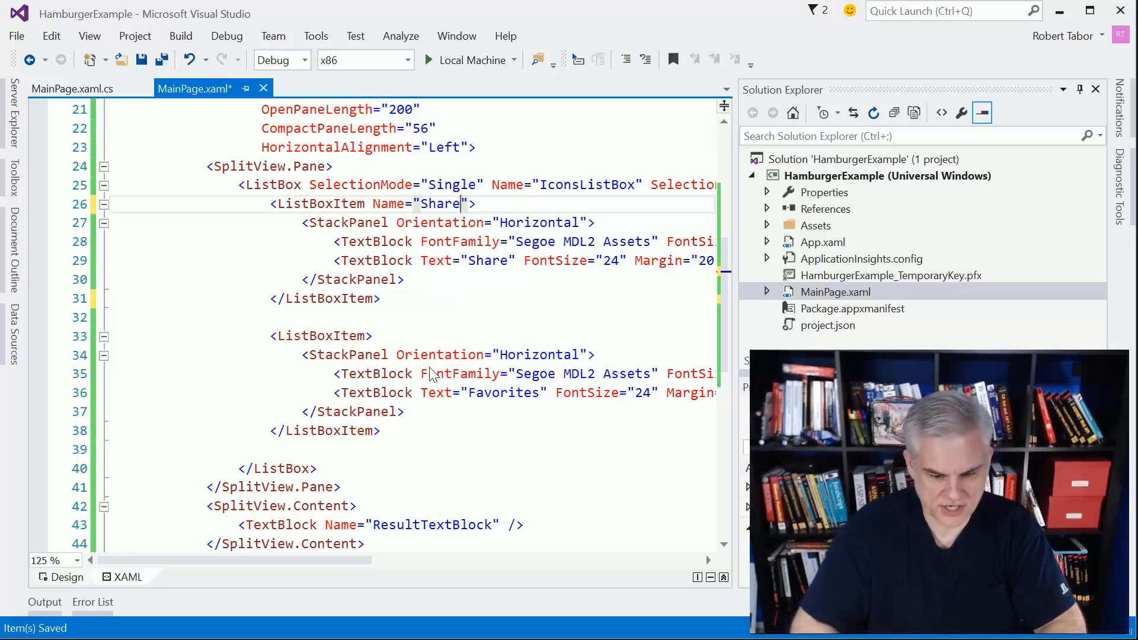
{"action": "type", "text": "ListBoxItem"}
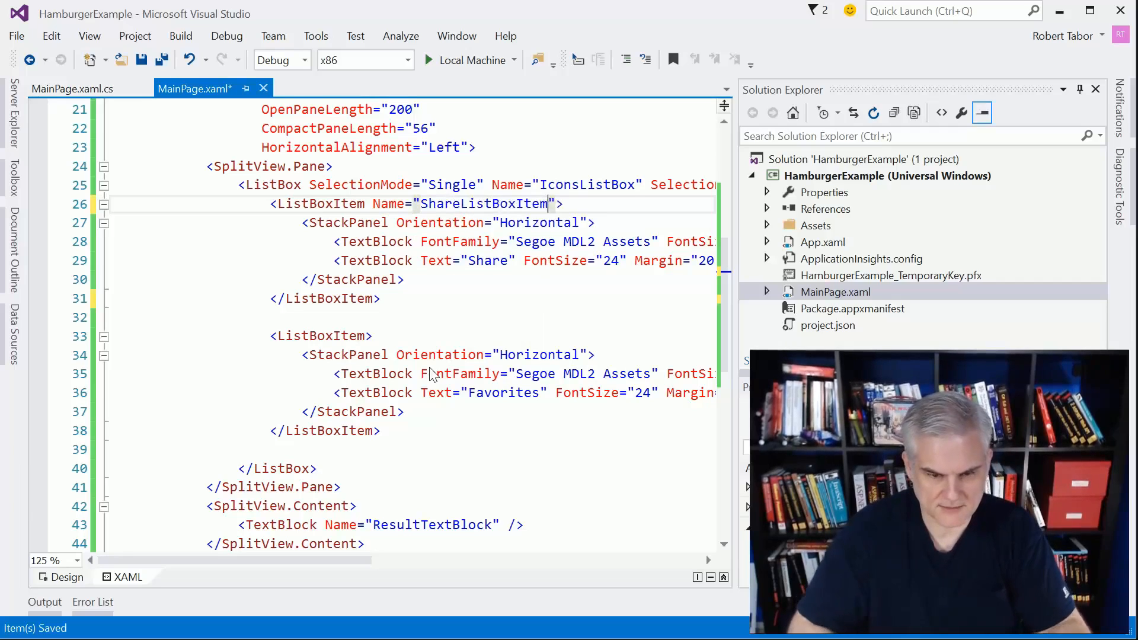
{"action": "left_click", "coordinate": [369, 335]}
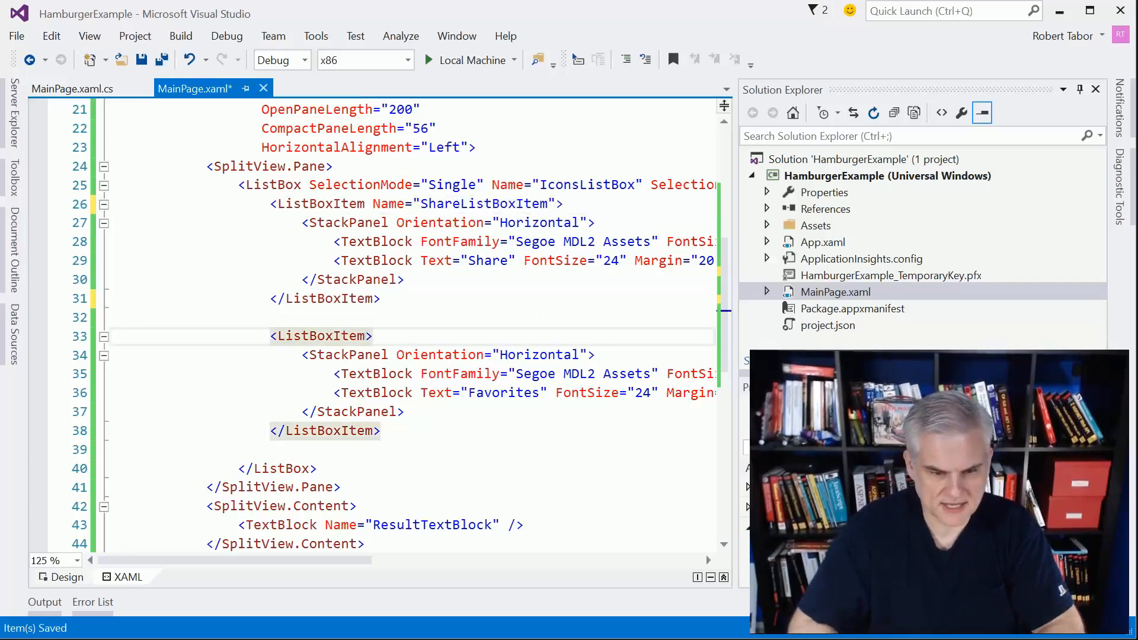
{"action": "type", "text": "Name=\""}
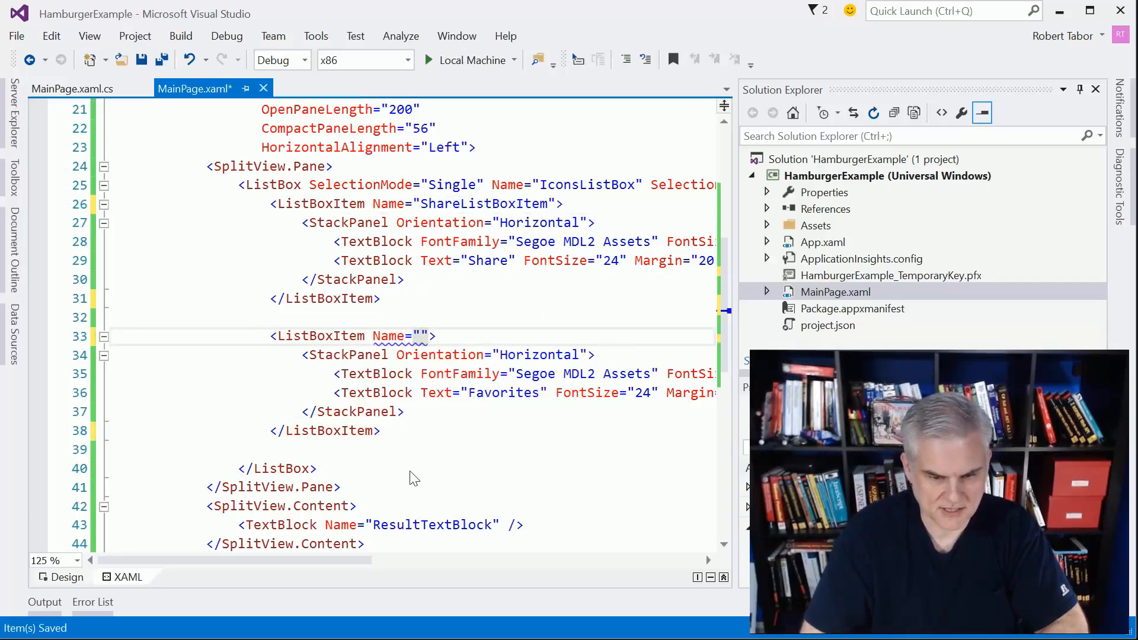
{"action": "type", "text": "voritesListBo"}
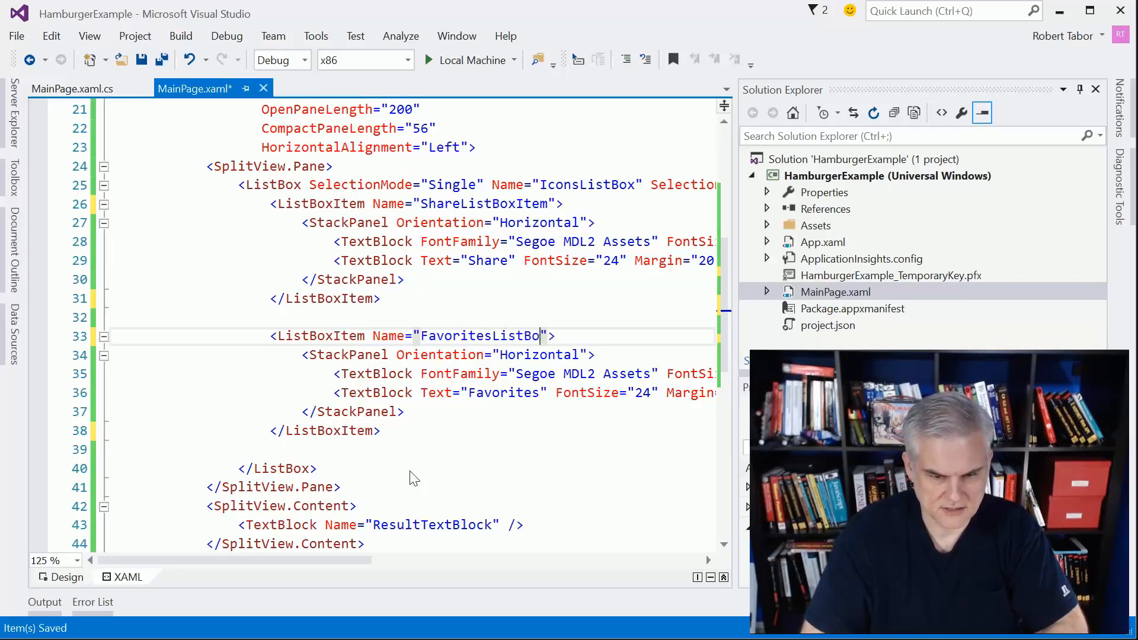
{"action": "type", "text": "em"}
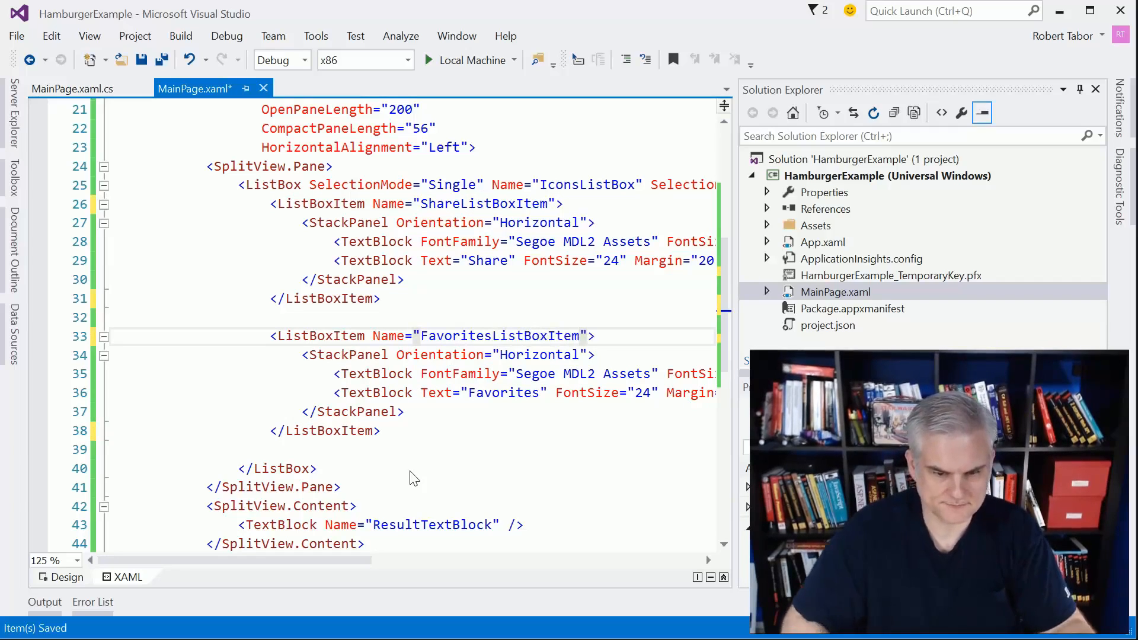
{"action": "key", "text": "Down"}
{"action": "key", "text": "Down"}
{"action": "left_click", "coordinate": [141, 60]}
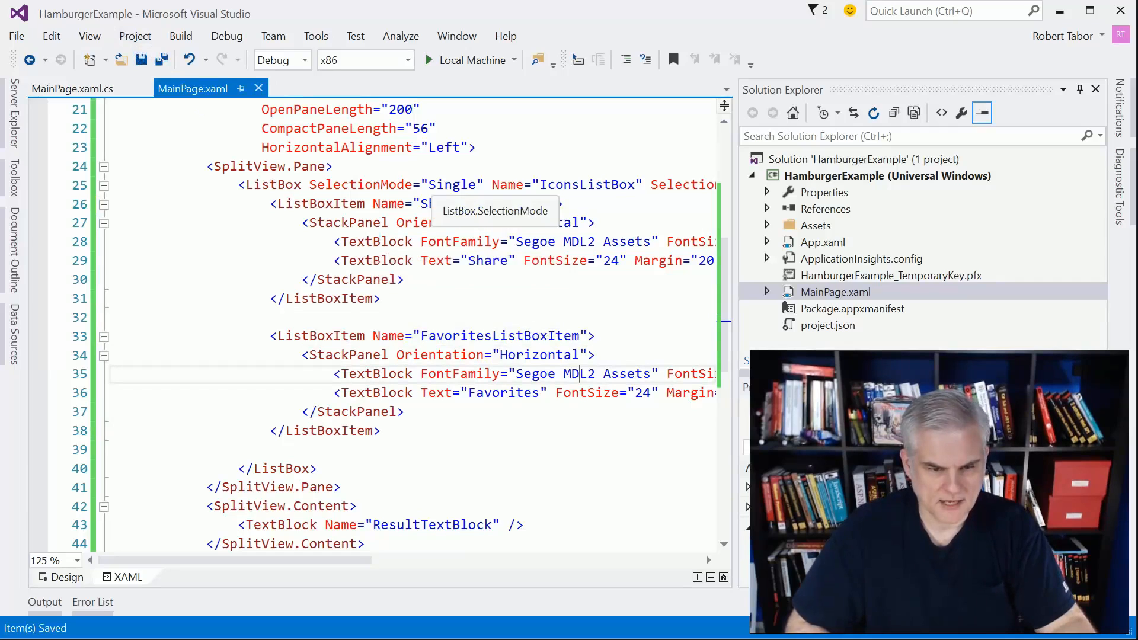
Step: Wrap the ListBox's Name and SelectionChanged attributes onto their own lines and jump to the handler with F12
{"action": "left_click", "coordinate": [430, 184]}
{"action": "key", "text": "End"}
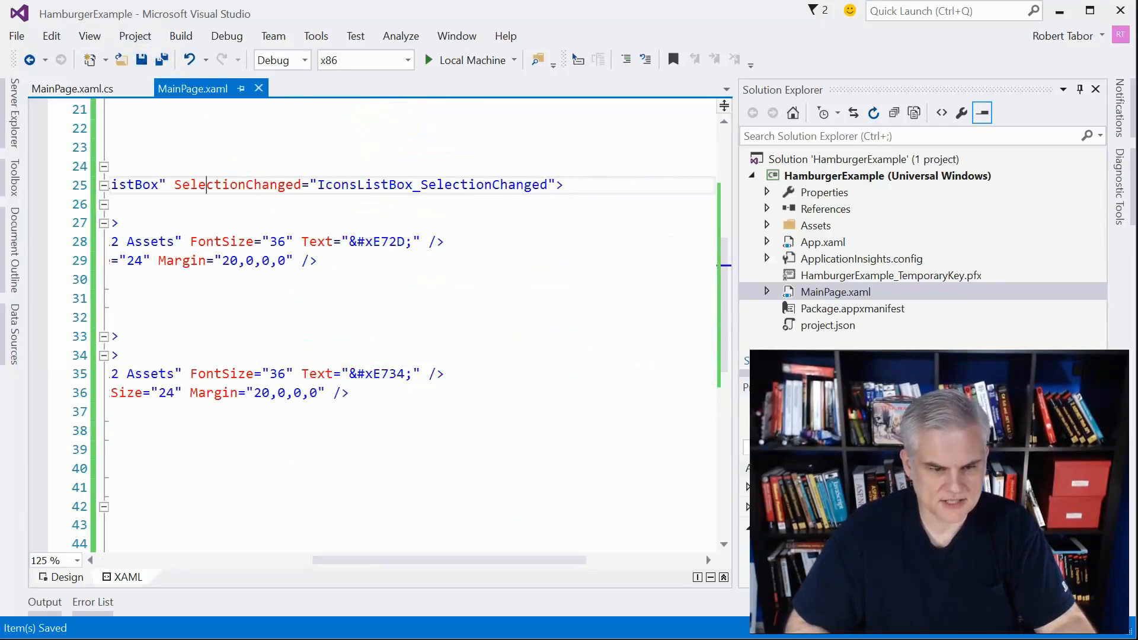
{"action": "key", "text": "Return"}
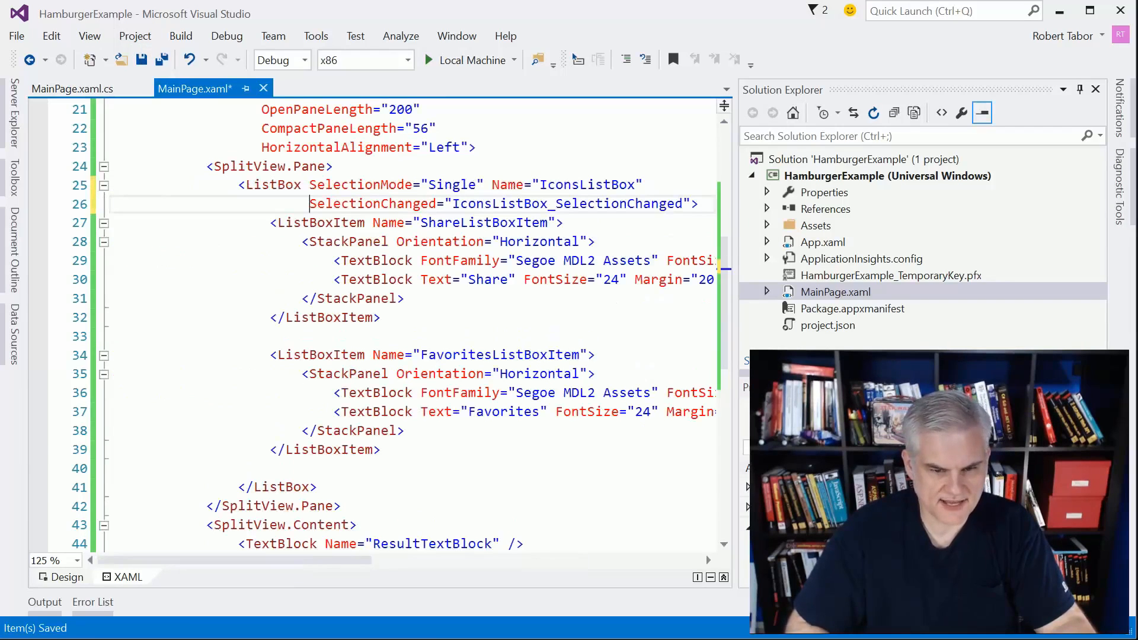
{"action": "left_click", "coordinate": [491, 184]}
{"action": "key", "text": "Return"}
{"action": "key", "text": "Down"}
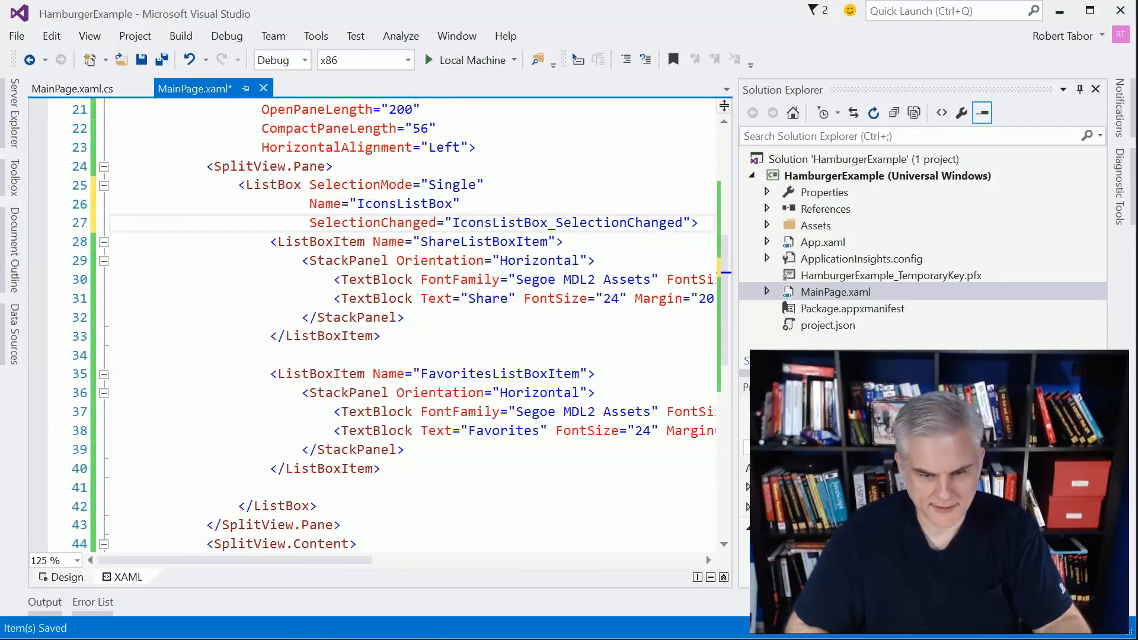
{"action": "key", "text": "F12"}
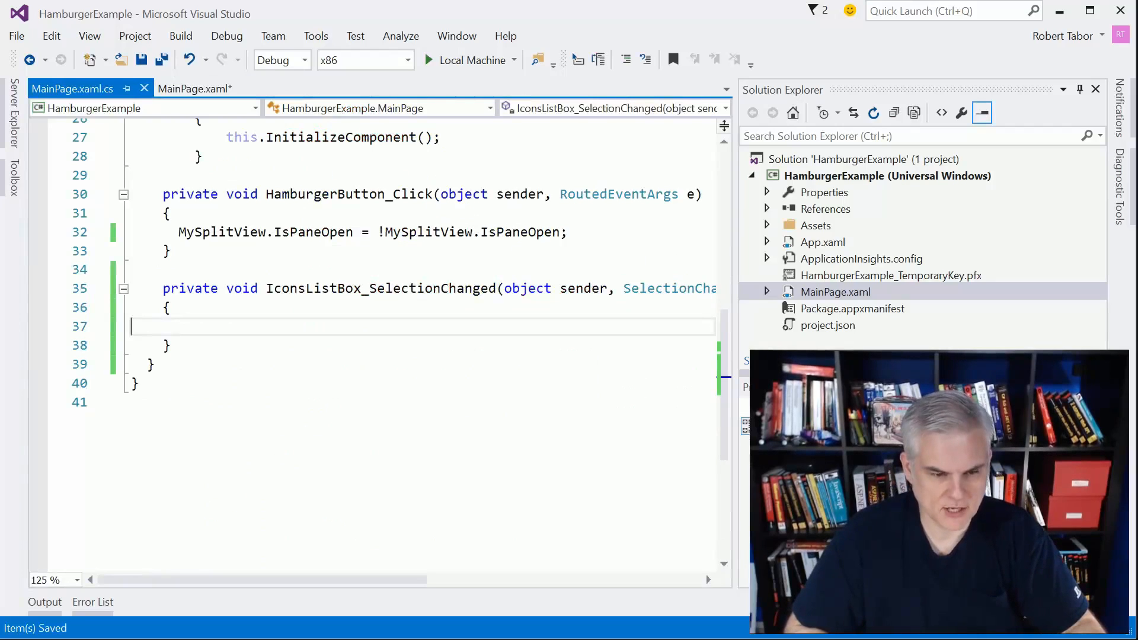
Step: Write if (ShareListBoxItem.IsSelected) and else if (FavoritesListBoxItem.IsSelected) branches in the handler
{"action": "key", "text": "Tab"}
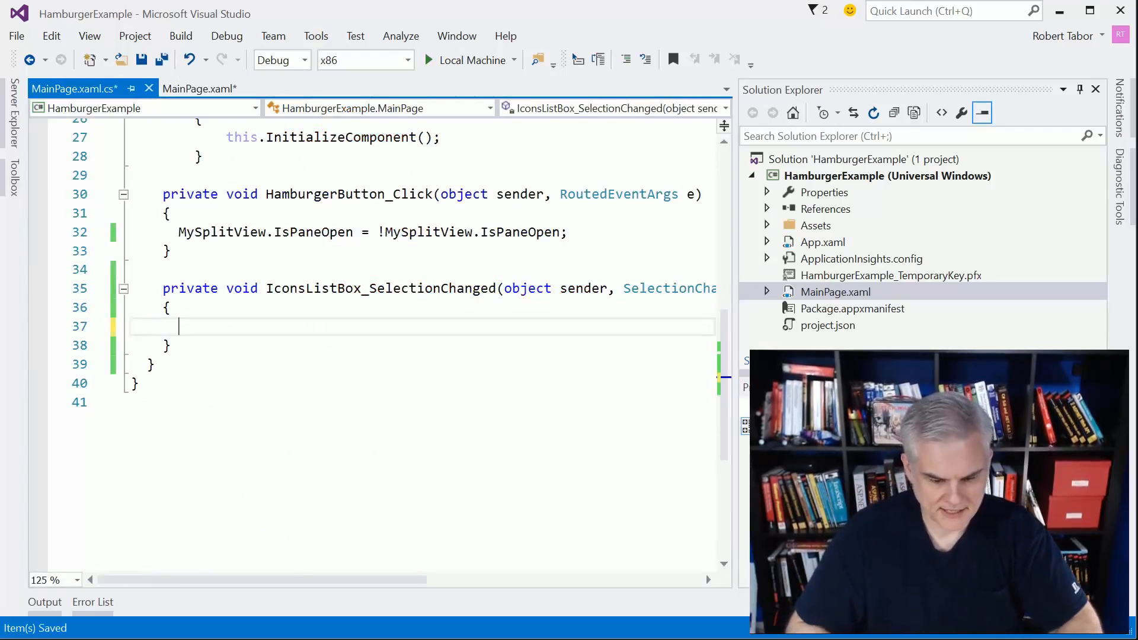
{"action": "type", "text": "if ("}
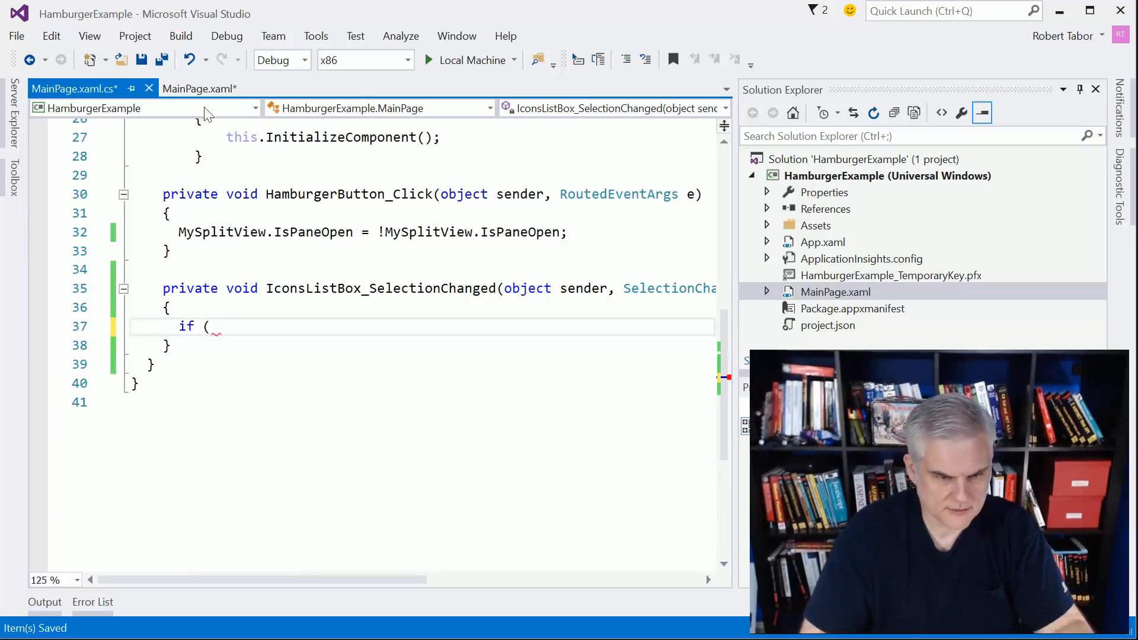
{"action": "left_click", "coordinate": [198, 89]}
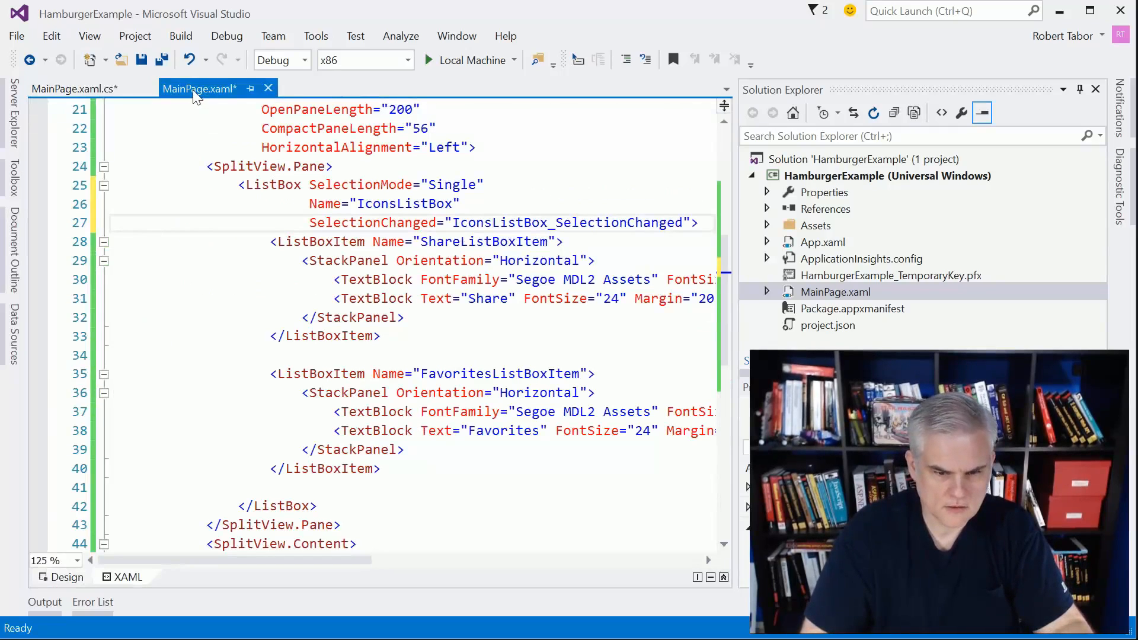
{"action": "left_click", "coordinate": [61, 88]}
{"action": "type", "text": "if (S"}
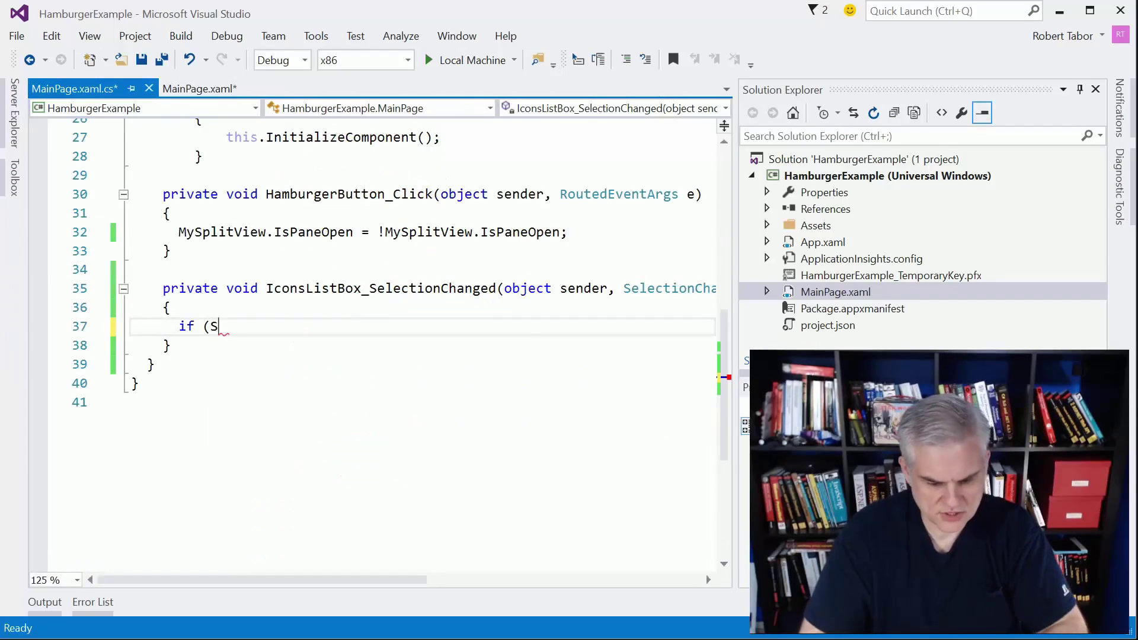
{"action": "type", "text": "hareListBoxItem."}
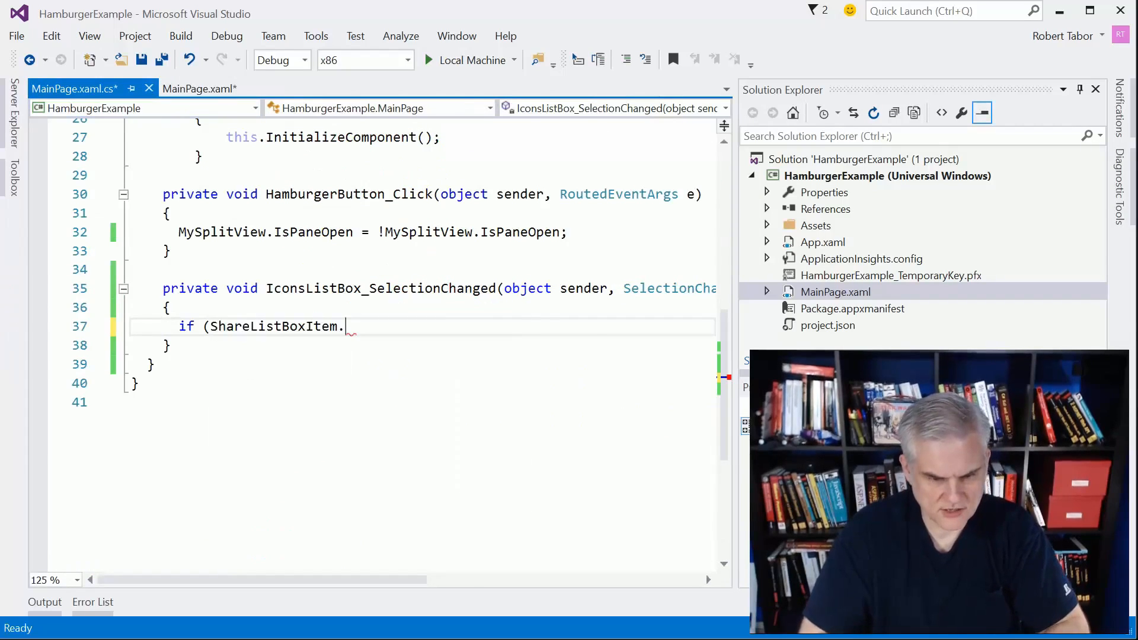
{"action": "type", "text": "IsSl"}
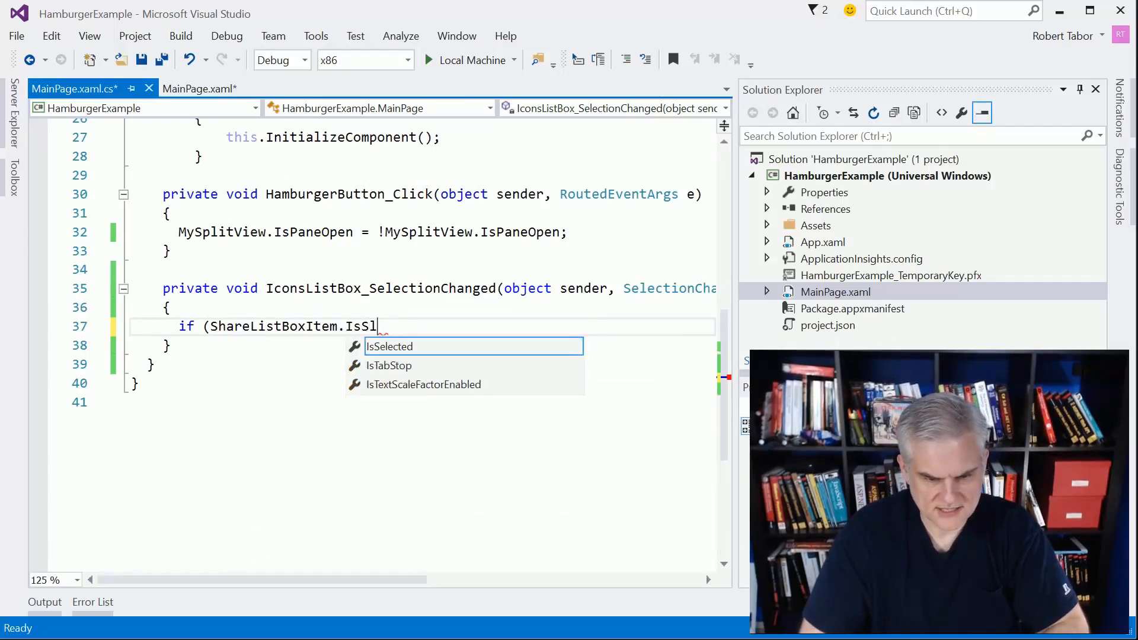
{"action": "key", "text": "Tab"}
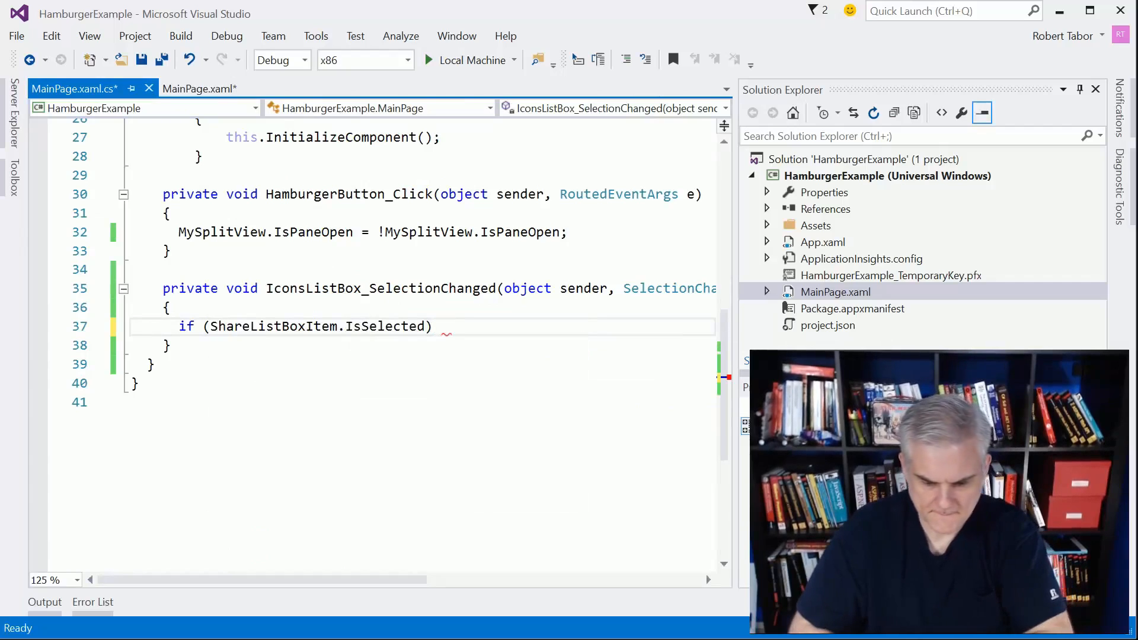
{"action": "type", "text": "}"}
{"action": "key", "text": "Return"}
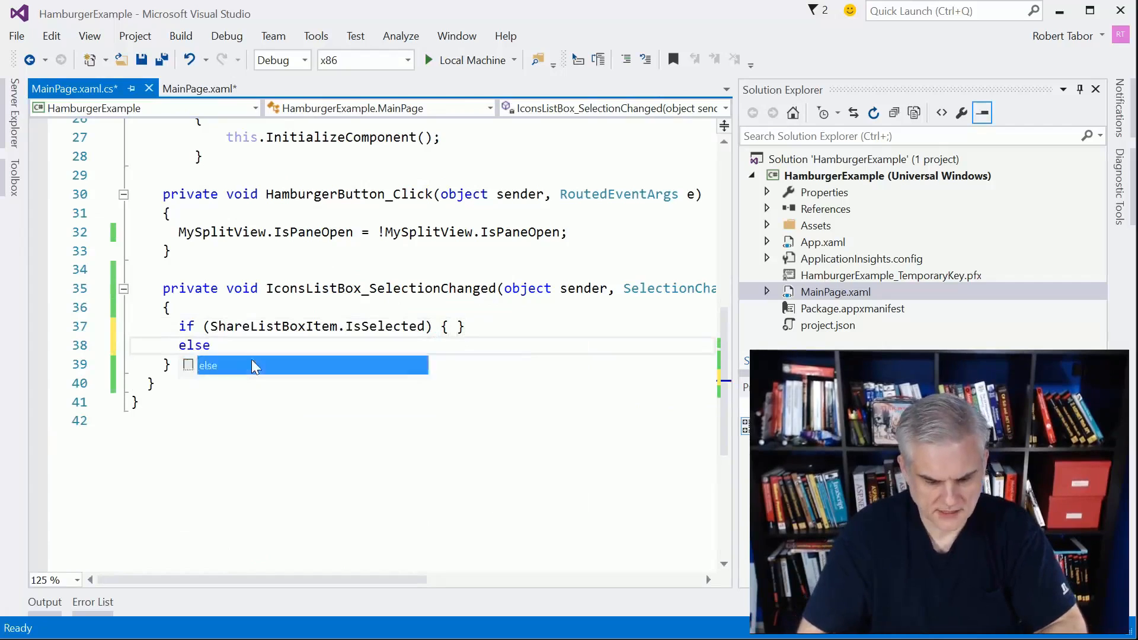
{"action": "type", "text": "else if ("}
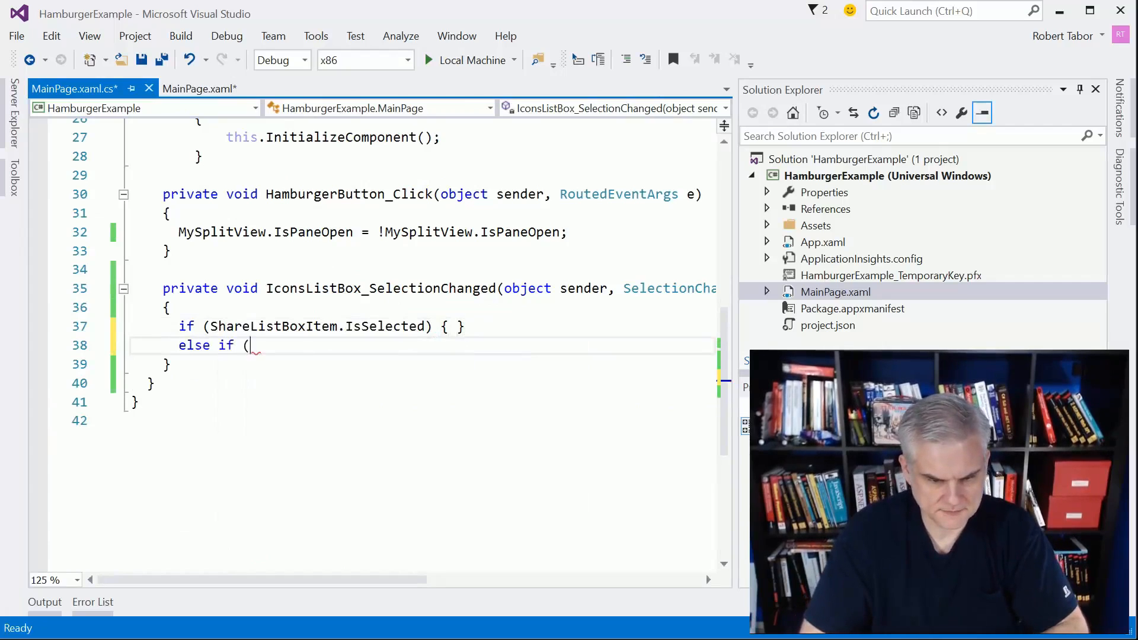
{"action": "type", "text": "favo"}
{"action": "key", "text": "Tab"}
{"action": "type", "text": "."}
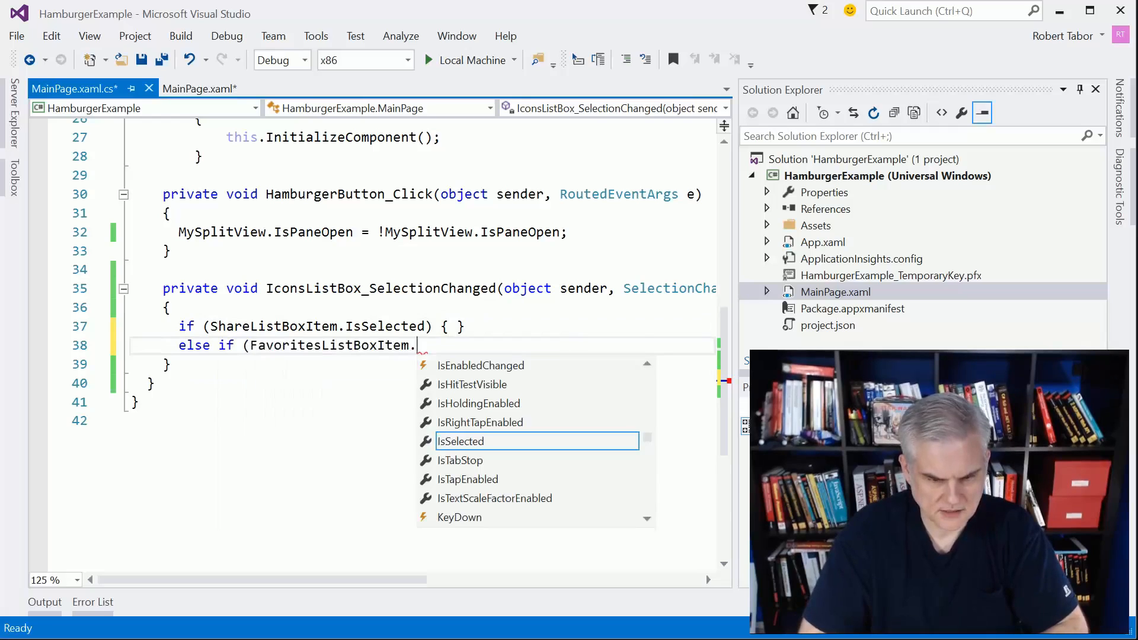
{"action": "type", "text": "IsS"}
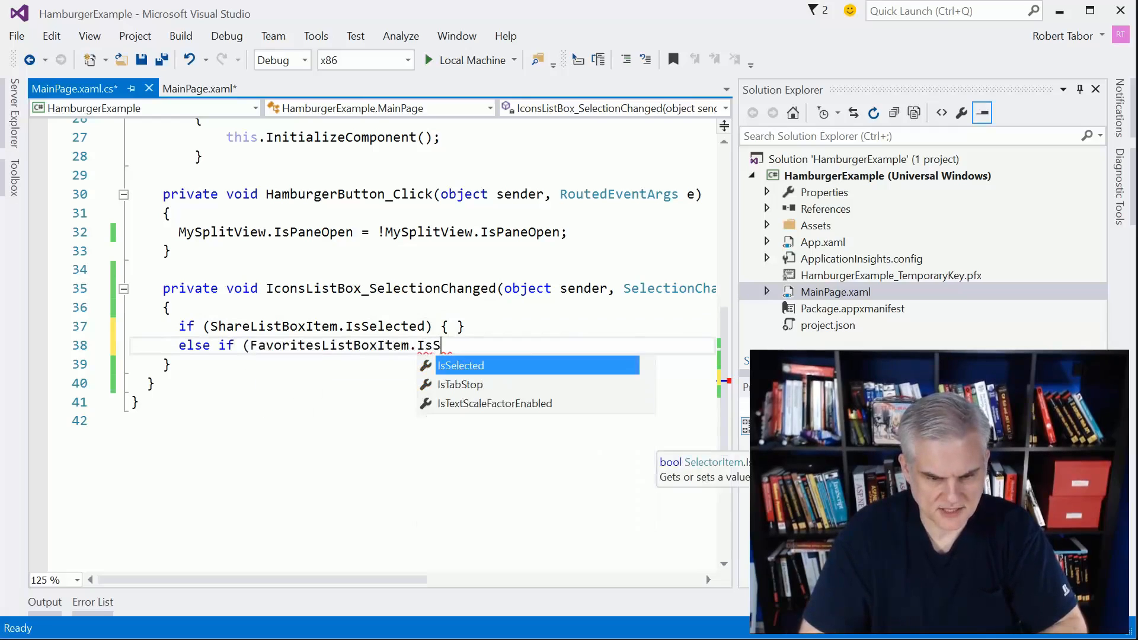
{"action": "key", "text": "Tab"}
{"action": "type", "text": ") {"}
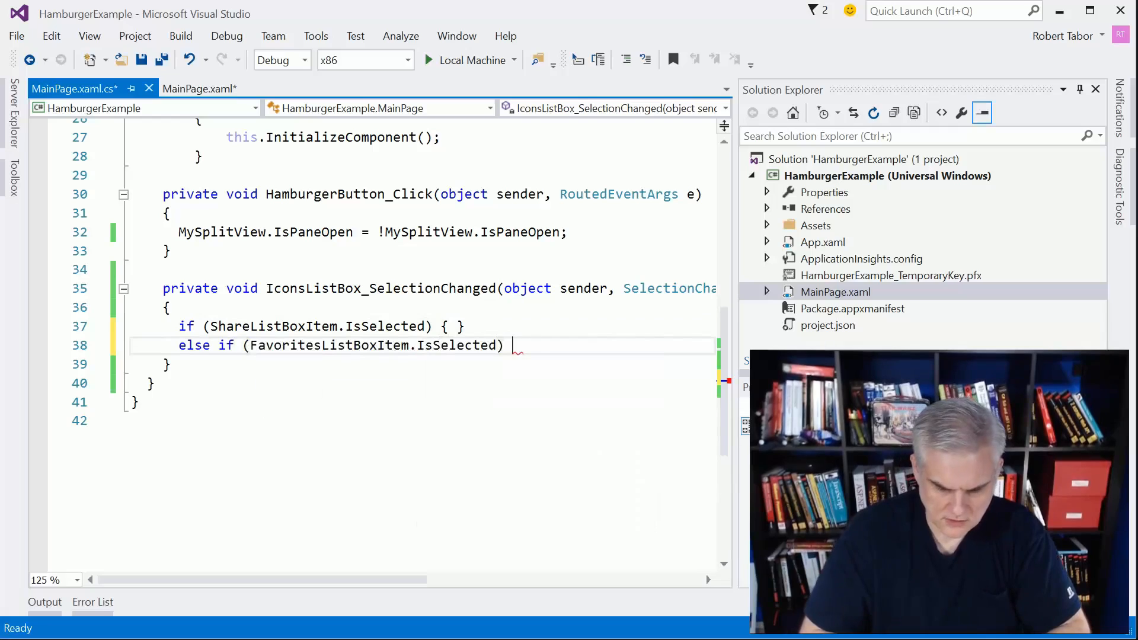
{"action": "type", "text": " }"}
Step: Set ResultTextBlock.Text to "Share" and "Favorites" in the respective branches and save all
{"action": "key", "text": "Up"}
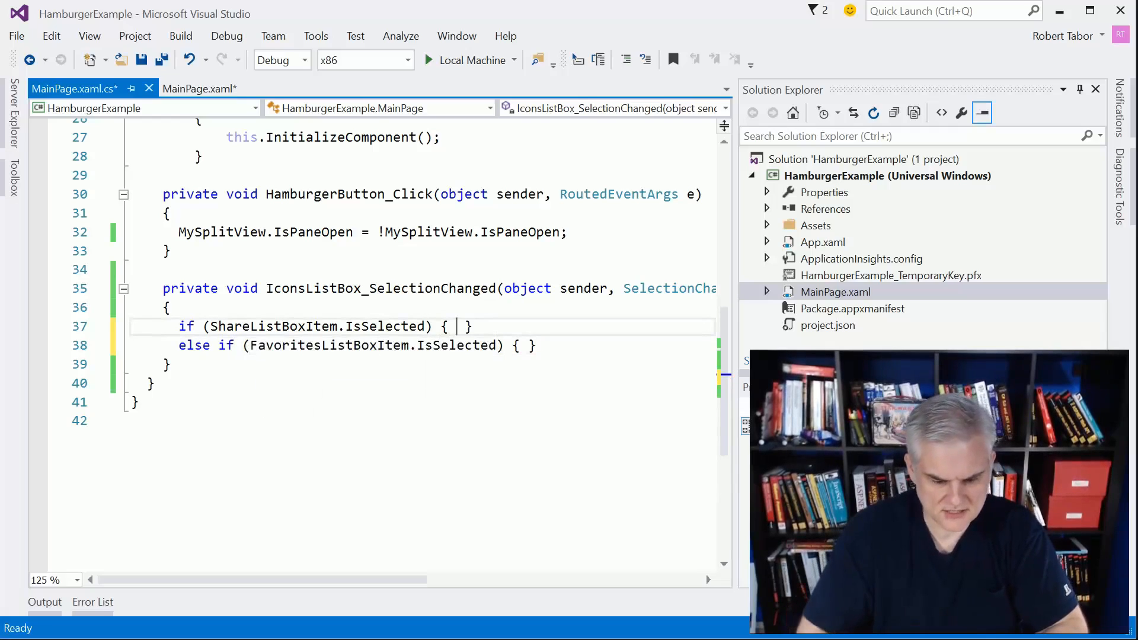
{"action": "type", "text": "Resu"}
{"action": "key", "text": "Tab"}
{"action": "type", "text": ".Te"}
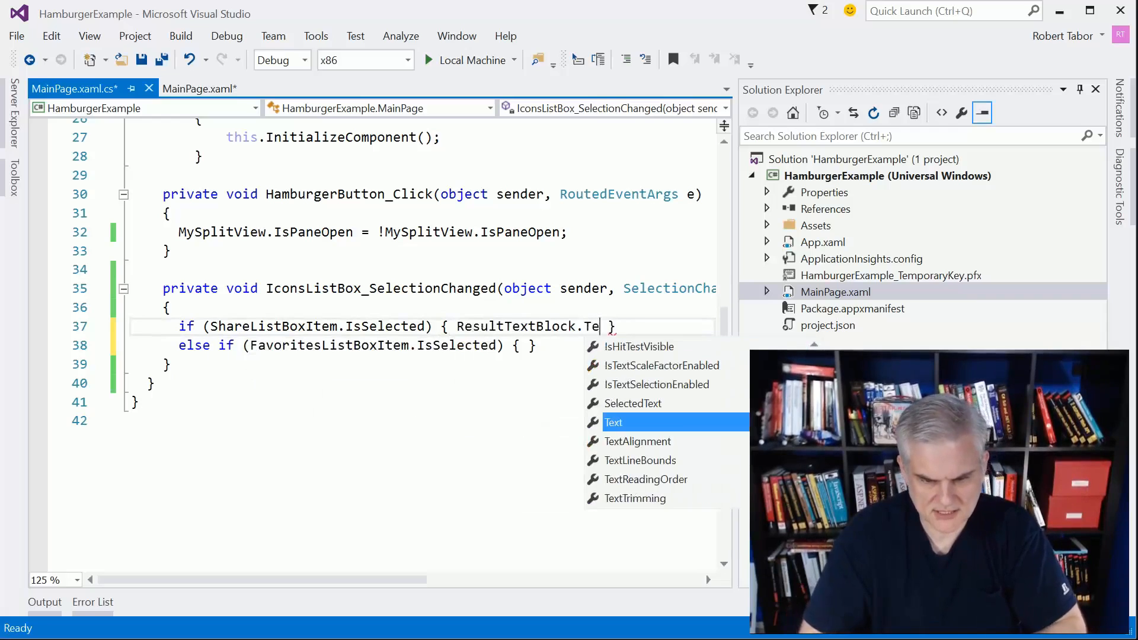
{"action": "key", "text": "Tab"}
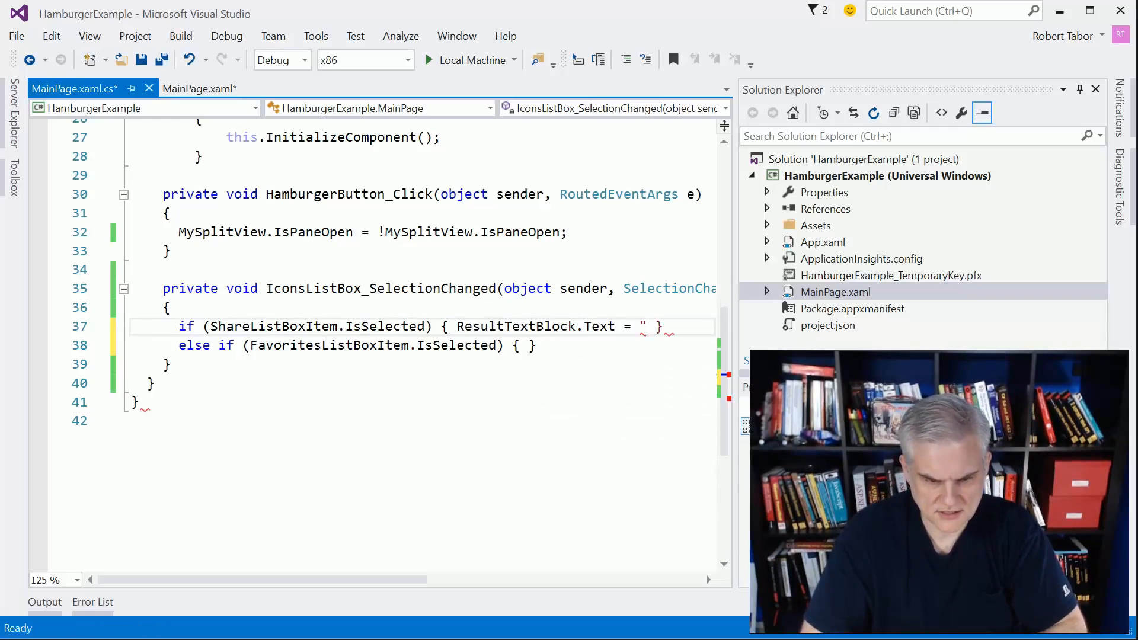
{"action": "type", "text": "Share\";"}
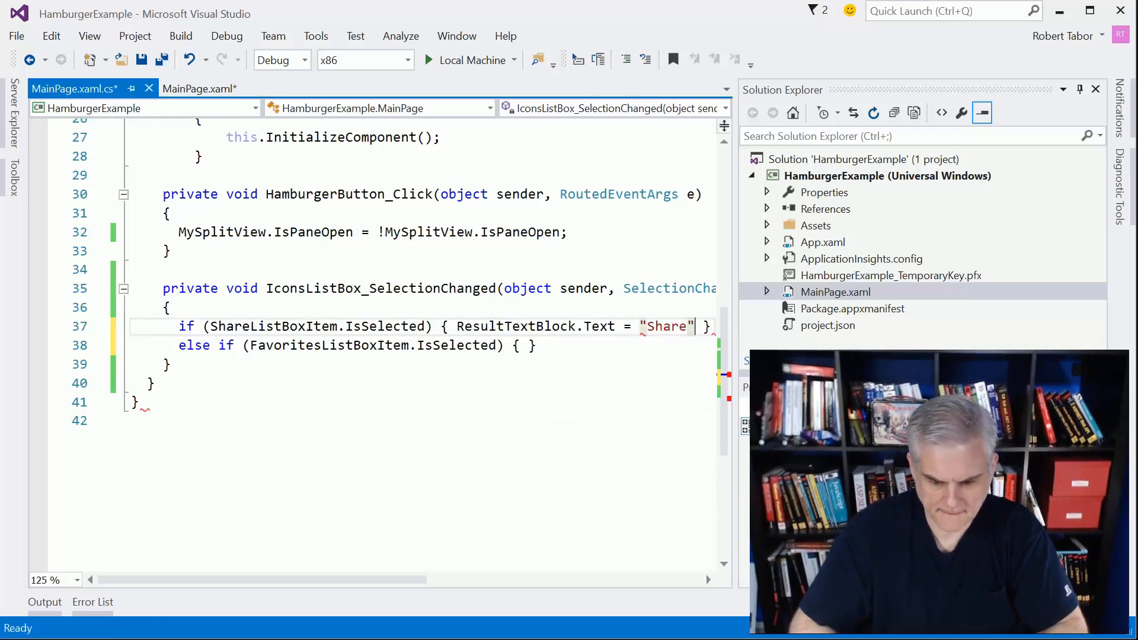
{"action": "key", "text": "Down"}
{"action": "key", "text": "End"}
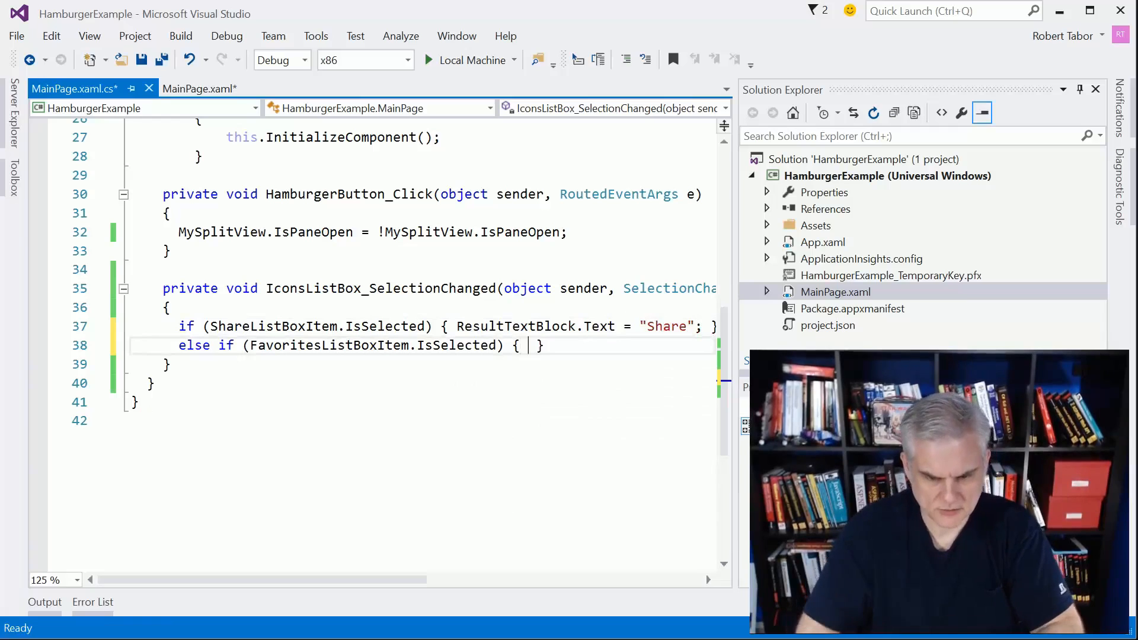
{"action": "type", "text": "ResultTextBlock."}
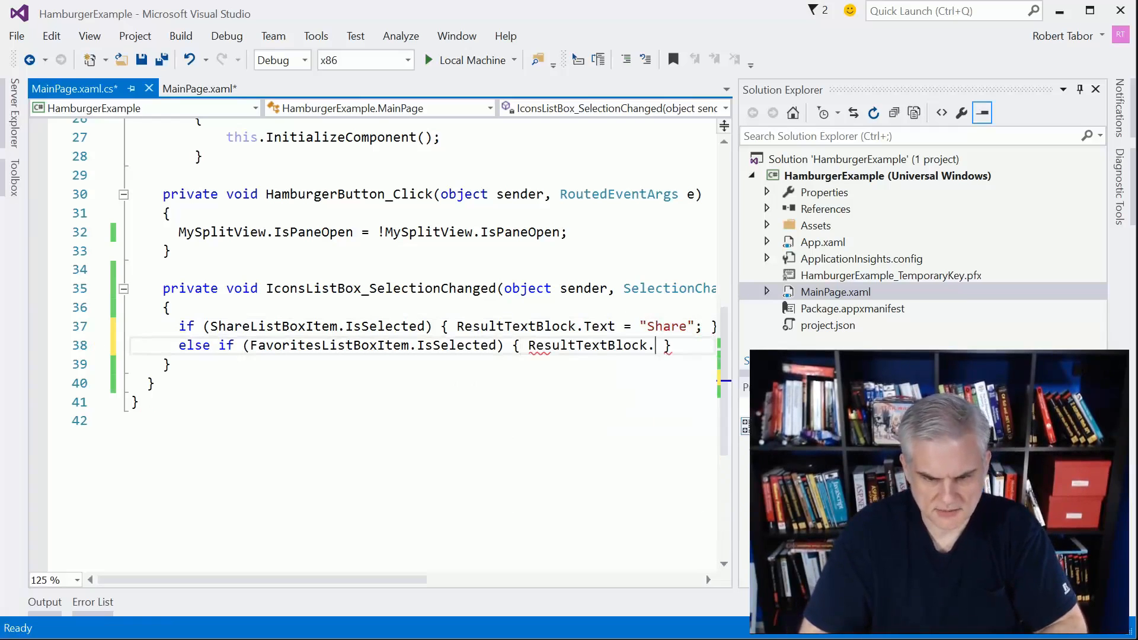
{"action": "type", "text": "Te="}
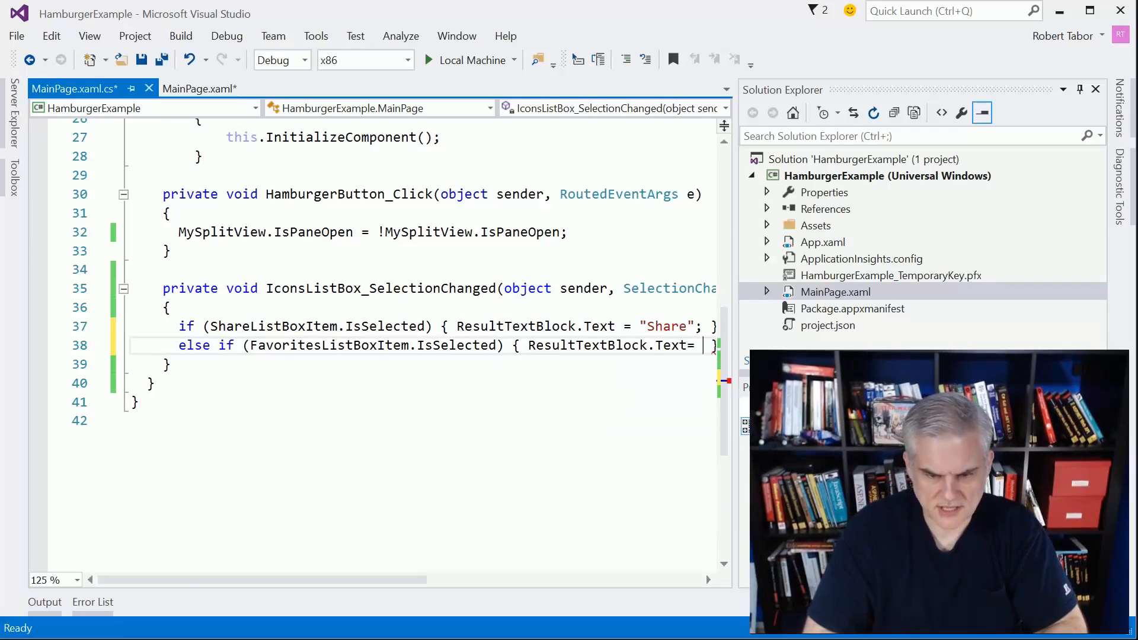
{"action": "type", "text": " \"\"; }"}
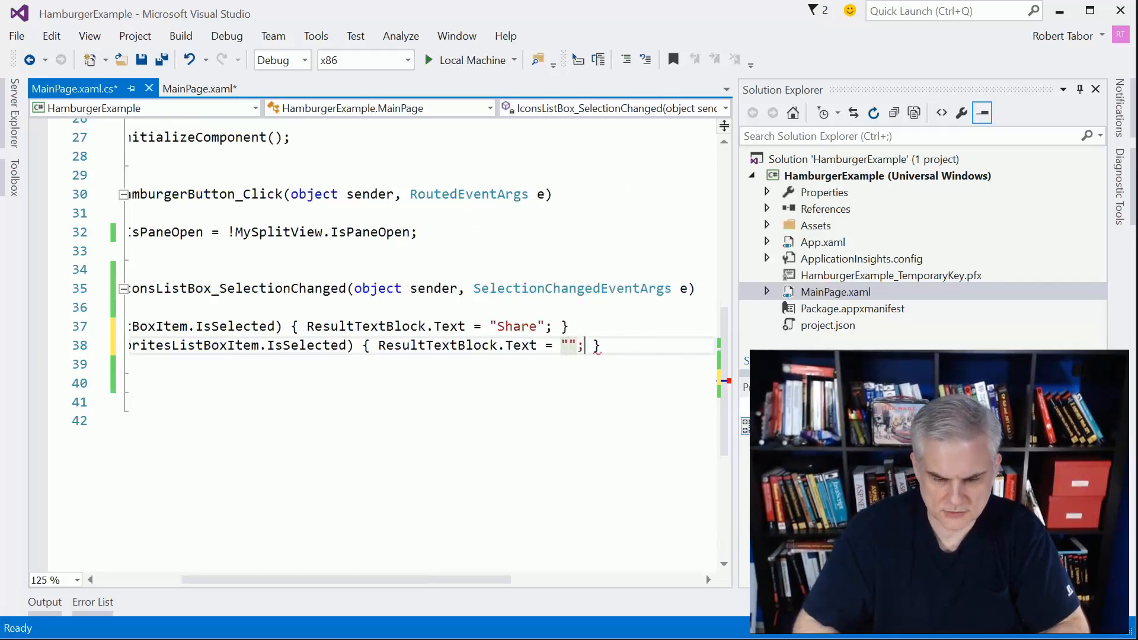
{"action": "key", "text": "Left"}
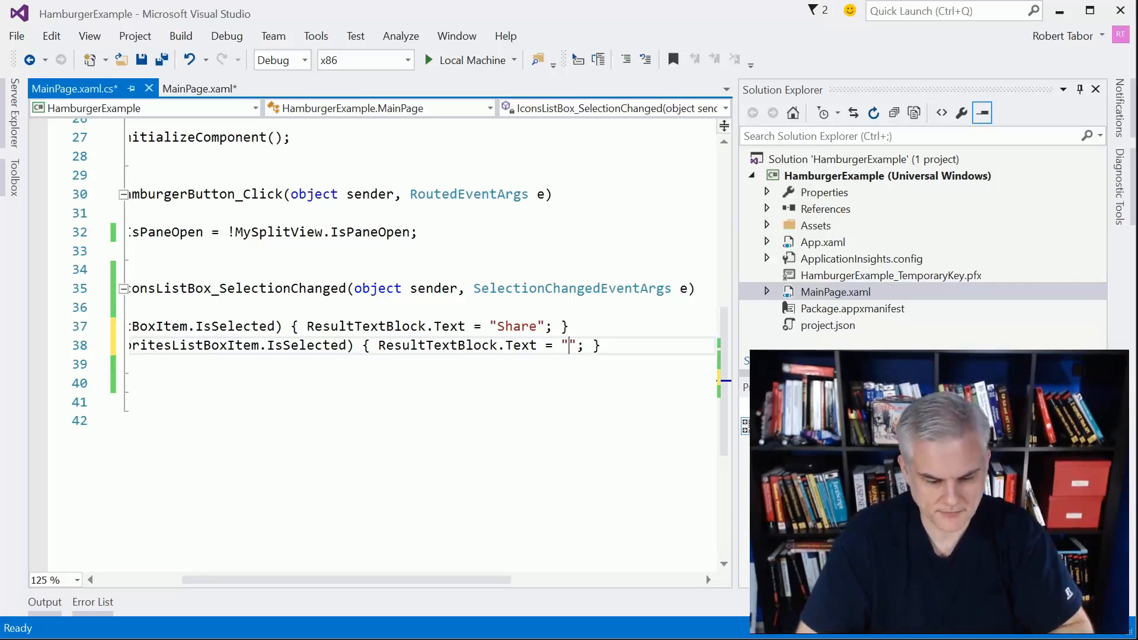
{"action": "type", "text": "Favorites"}
{"action": "key", "text": "Down"}
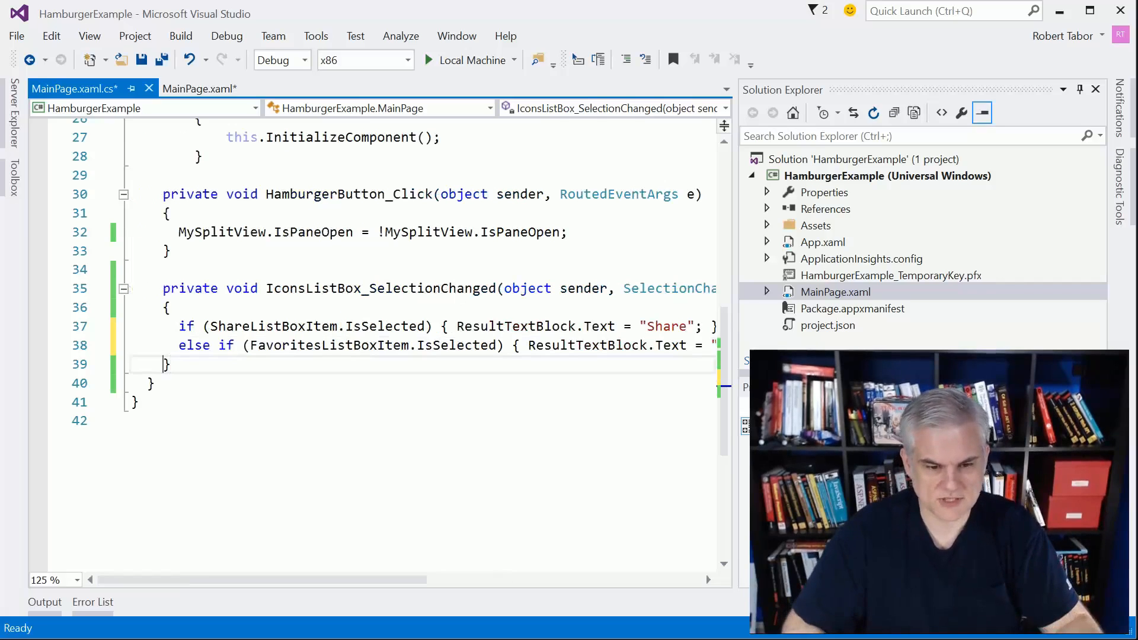
{"action": "left_click", "coordinate": [162, 60]}
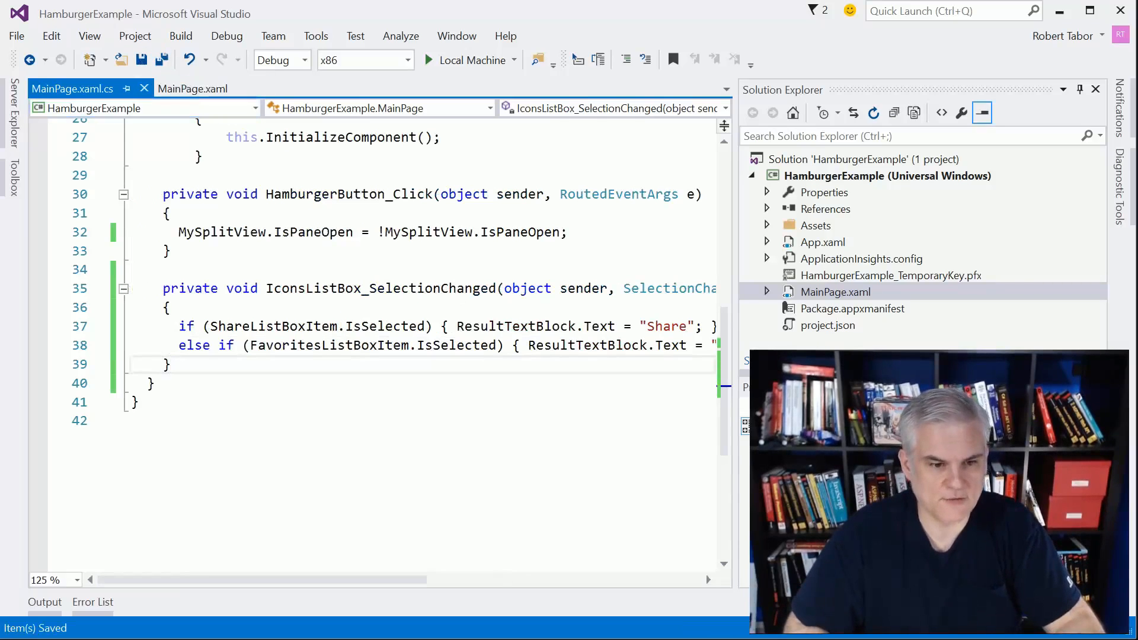
Step: Run the app and alternate between Favorites and Share in the compact pane to check the result text
{"action": "left_click", "coordinate": [463, 59]}
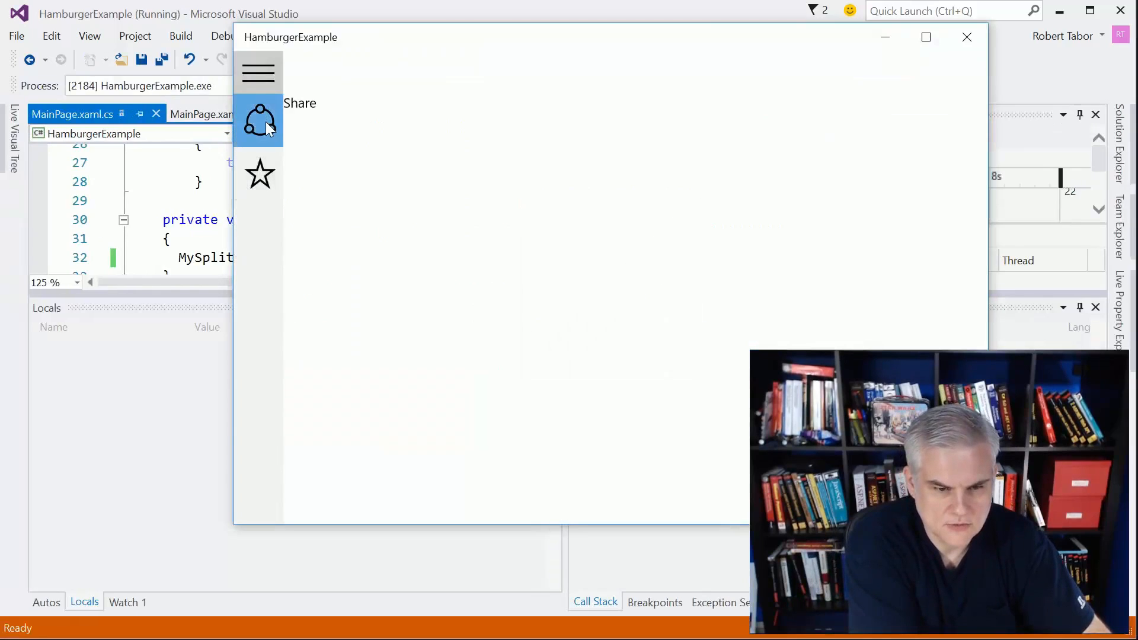
{"action": "left_click", "coordinate": [260, 178]}
{"action": "left_click", "coordinate": [261, 125]}
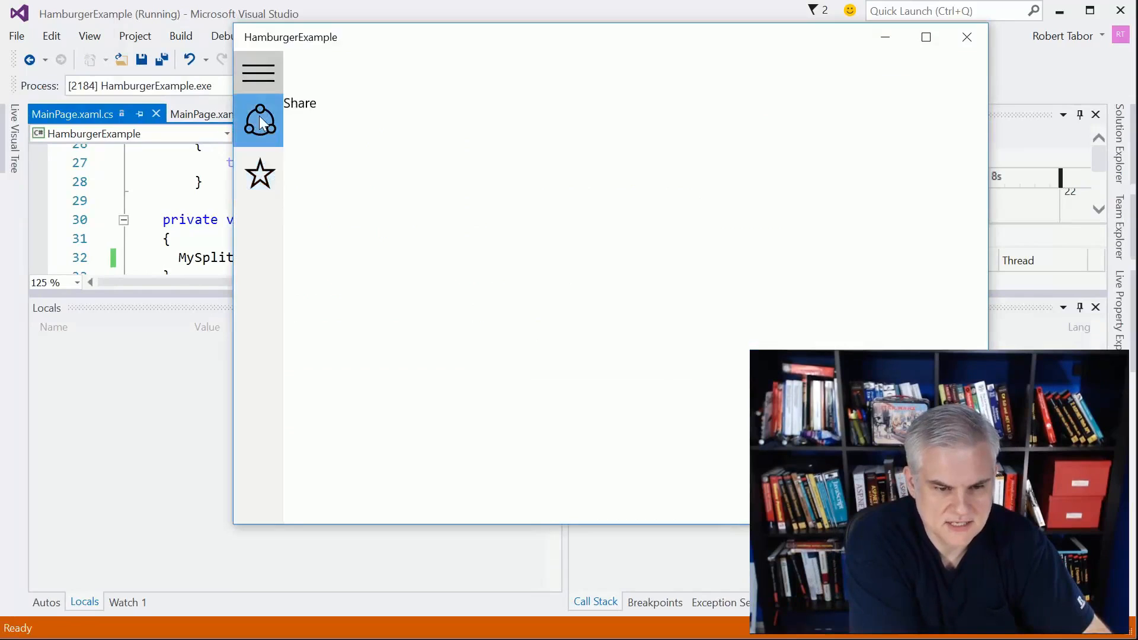
{"action": "left_click", "coordinate": [258, 176]}
{"action": "left_click", "coordinate": [259, 128]}
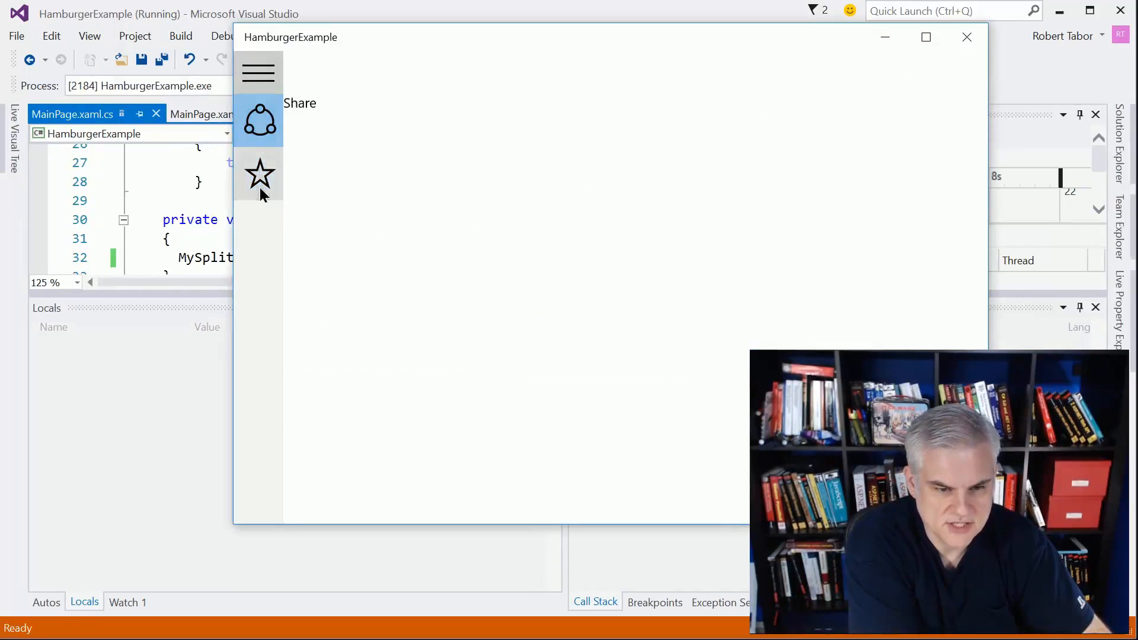
{"action": "left_click", "coordinate": [259, 174]}
{"action": "left_click", "coordinate": [259, 127]}
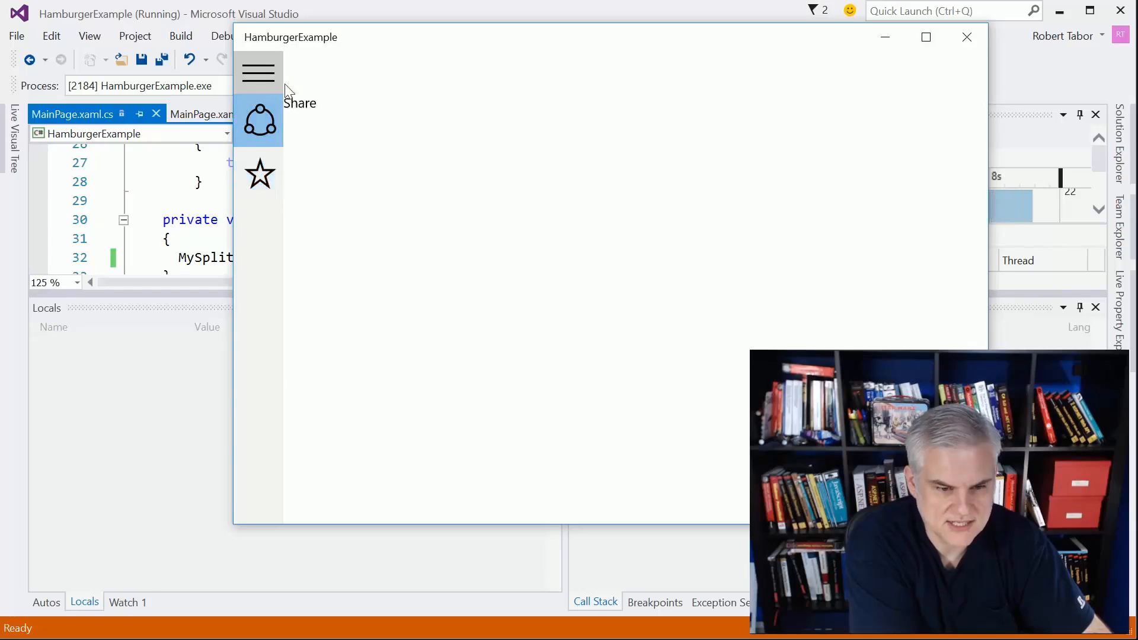
Step: Expand the pane, repeat the Share/Favorites selections with labels shown, then close the app
{"action": "left_click", "coordinate": [259, 74]}
{"action": "left_click", "coordinate": [316, 174]}
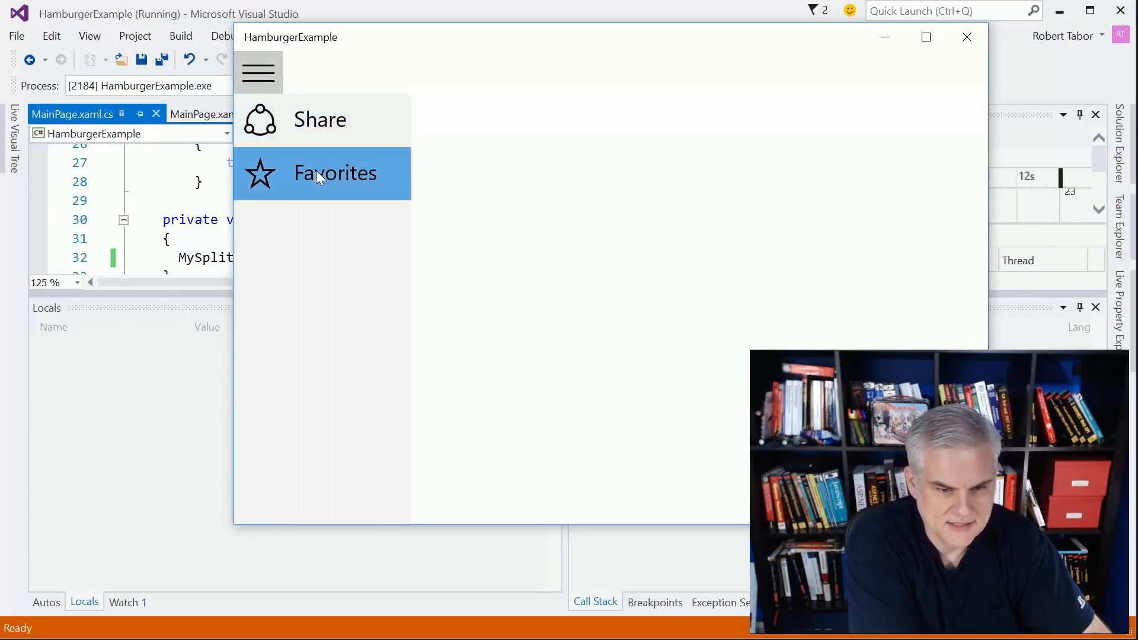
{"action": "left_click", "coordinate": [314, 126]}
{"action": "left_click", "coordinate": [317, 170]}
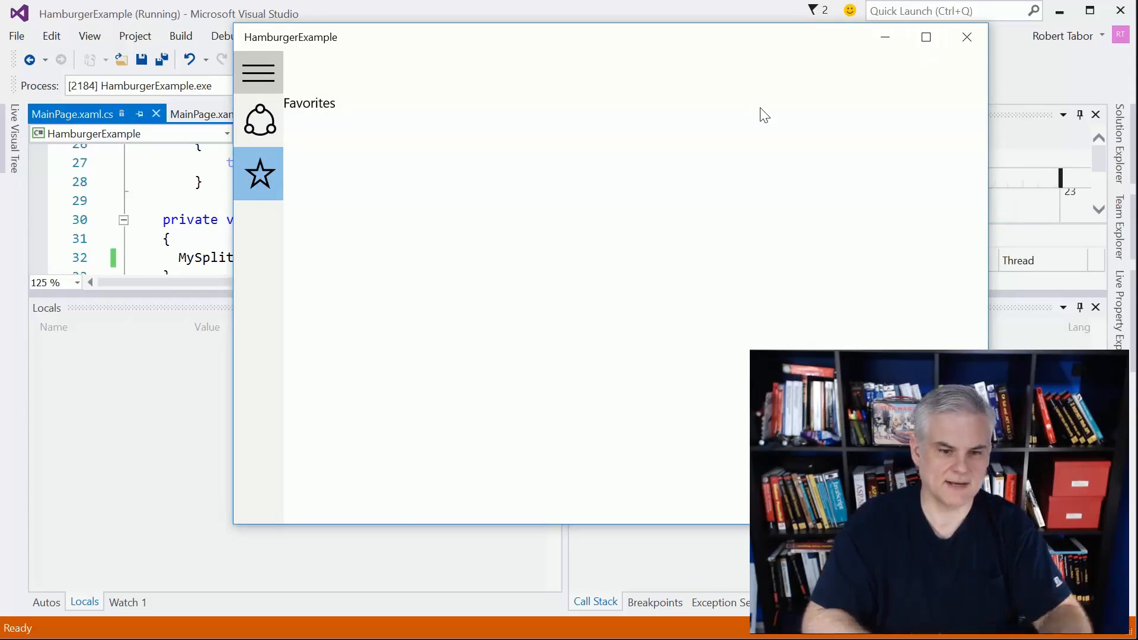
{"action": "left_click", "coordinate": [972, 34]}
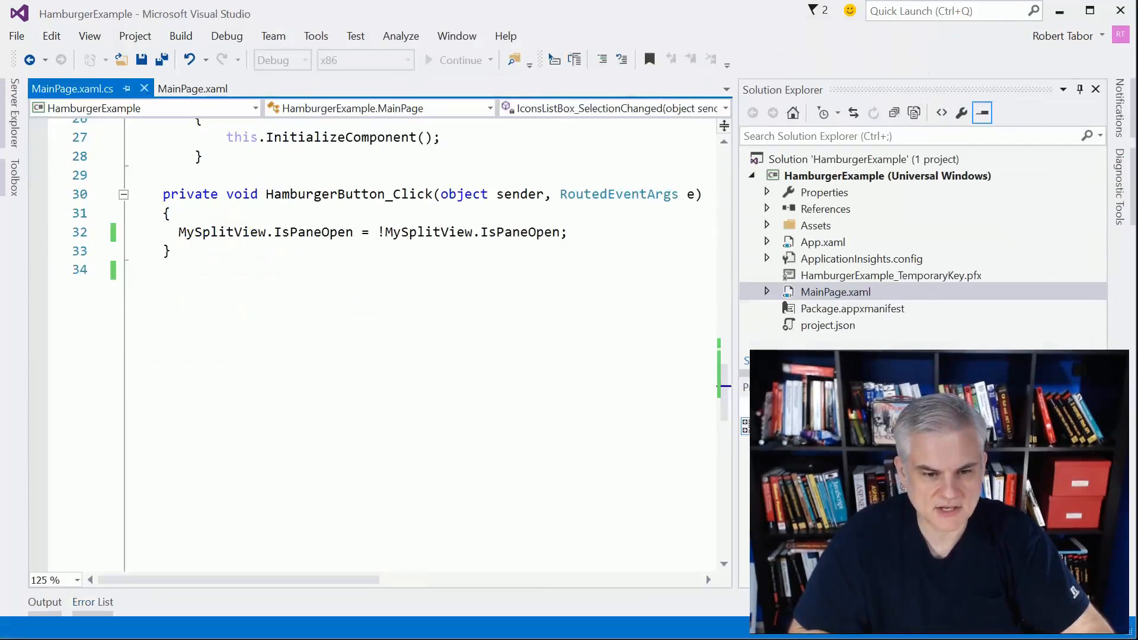
{"action": "scroll", "coordinate": [116, 153], "scroll_direction": "up", "scroll_amount": 5}
{"action": "scroll", "coordinate": [115, 153], "scroll_direction": "up", "scroll_amount": 5}
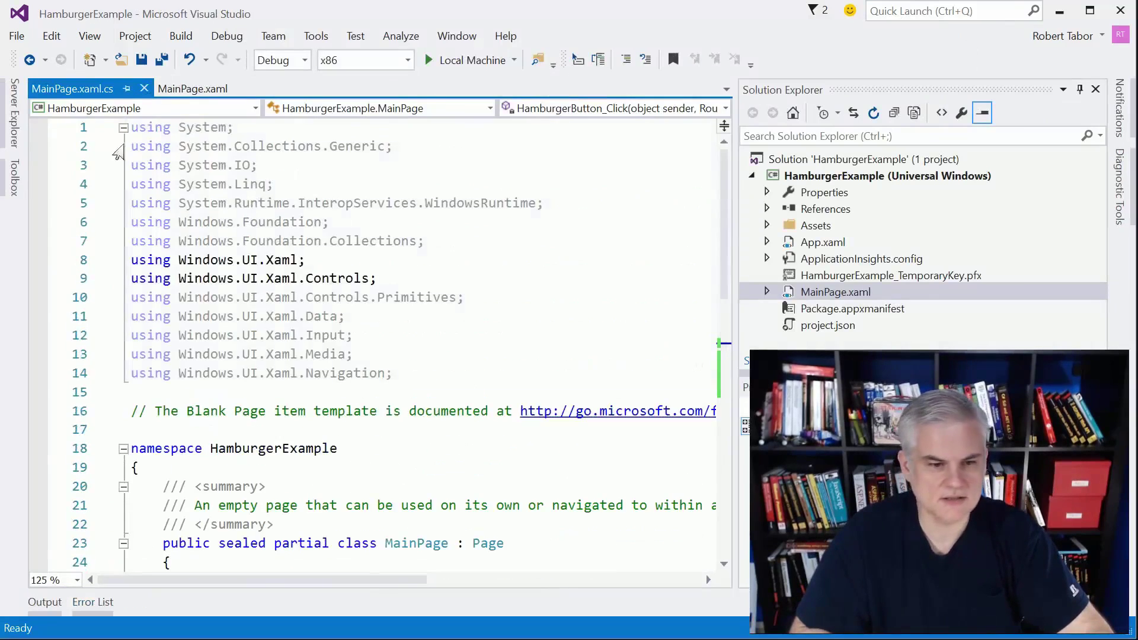
Step: Switch back to MainPage.xaml showing the ListBox with its Share and Favorites items
{"action": "left_click", "coordinate": [186, 88]}
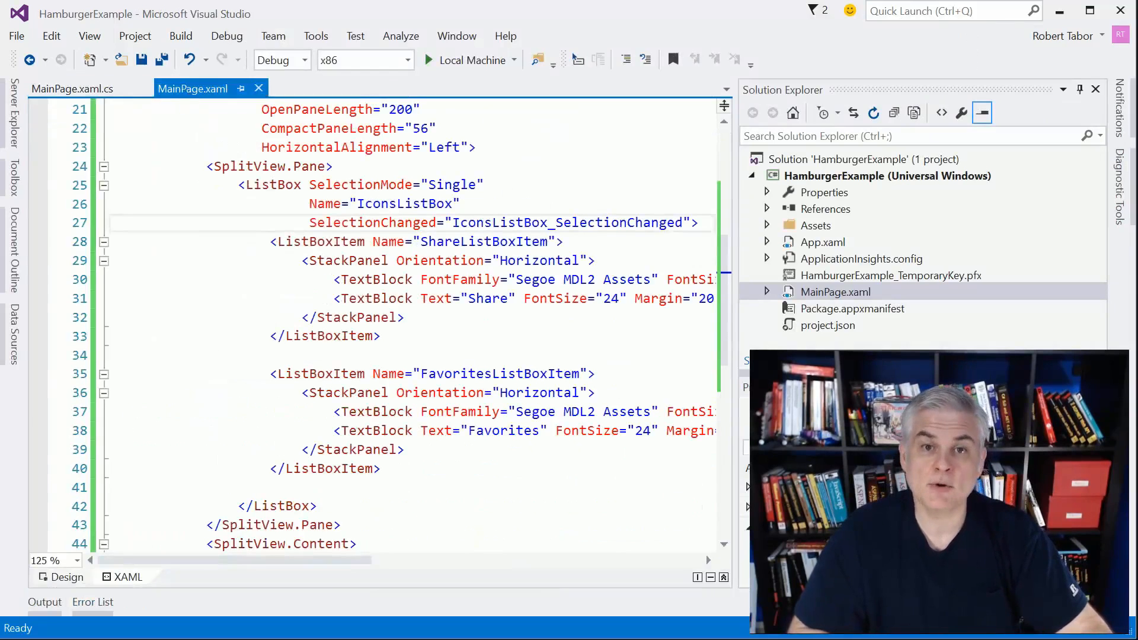